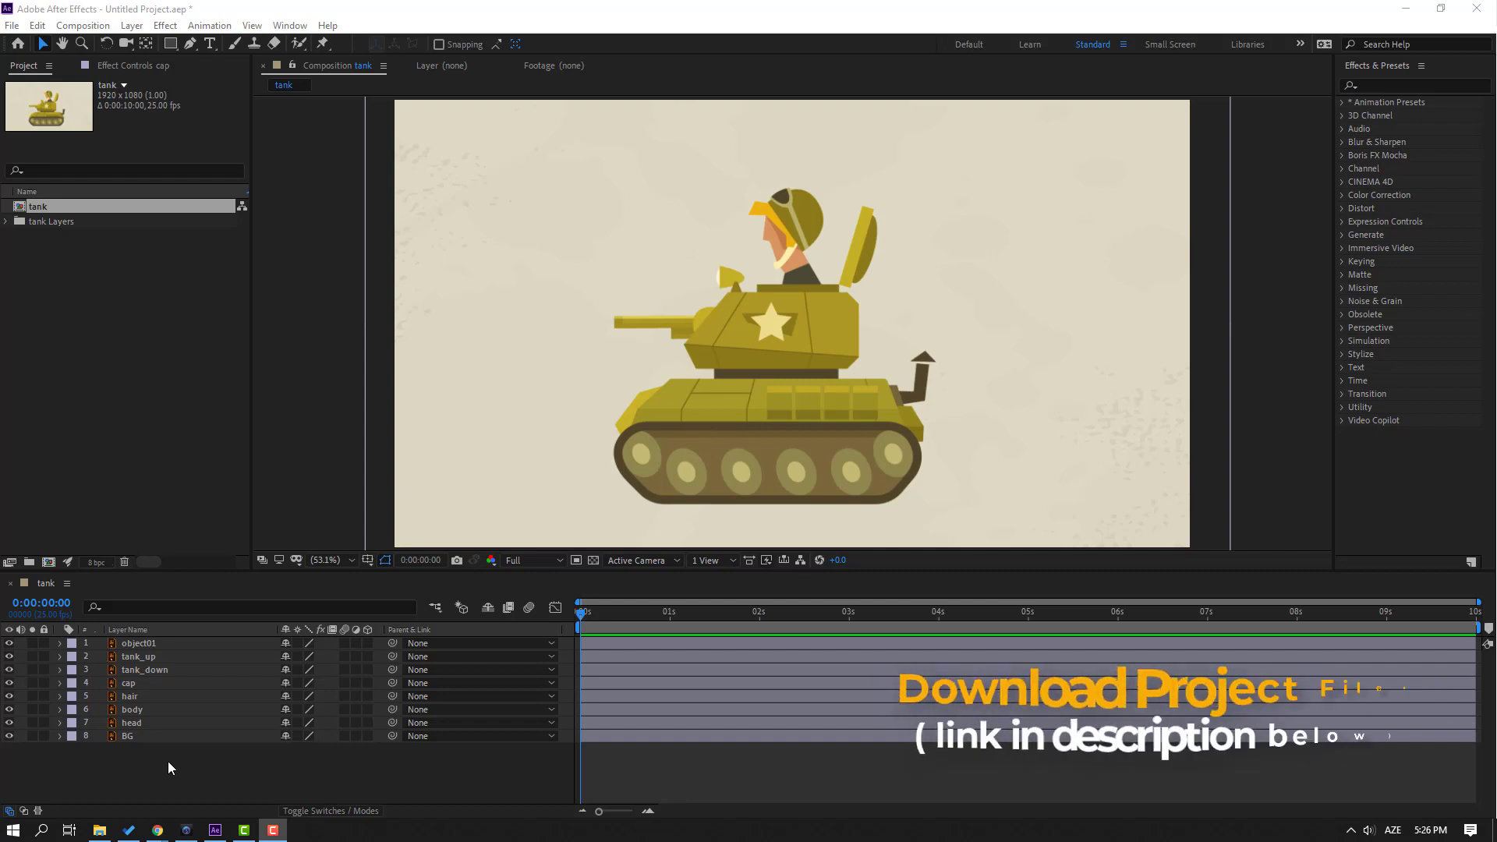
# Step: Lock the BG background layer in the tank composition
pyautogui.click(128, 737)
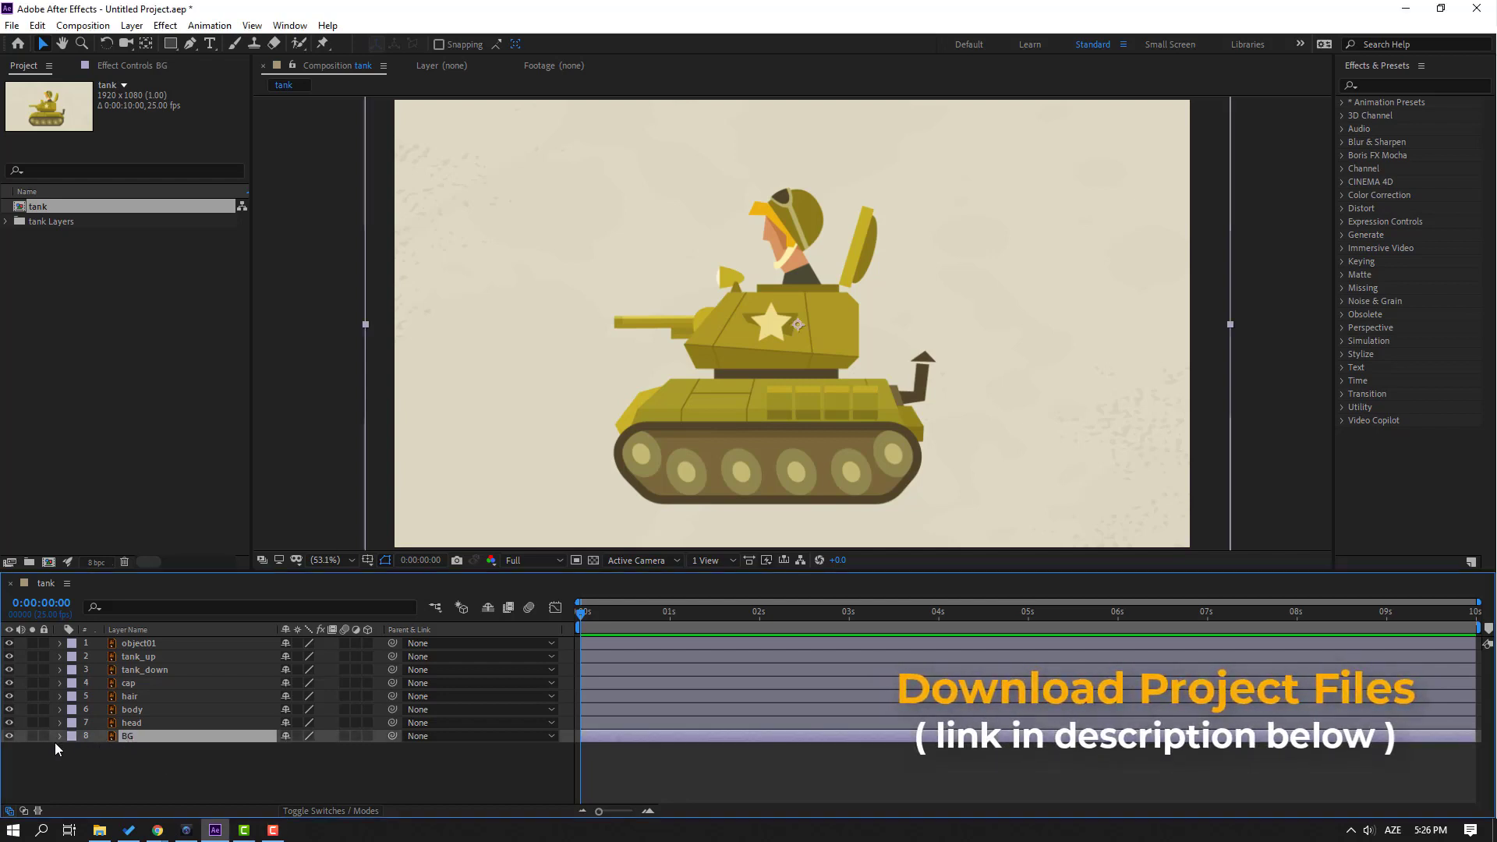
pyautogui.click(43, 736)
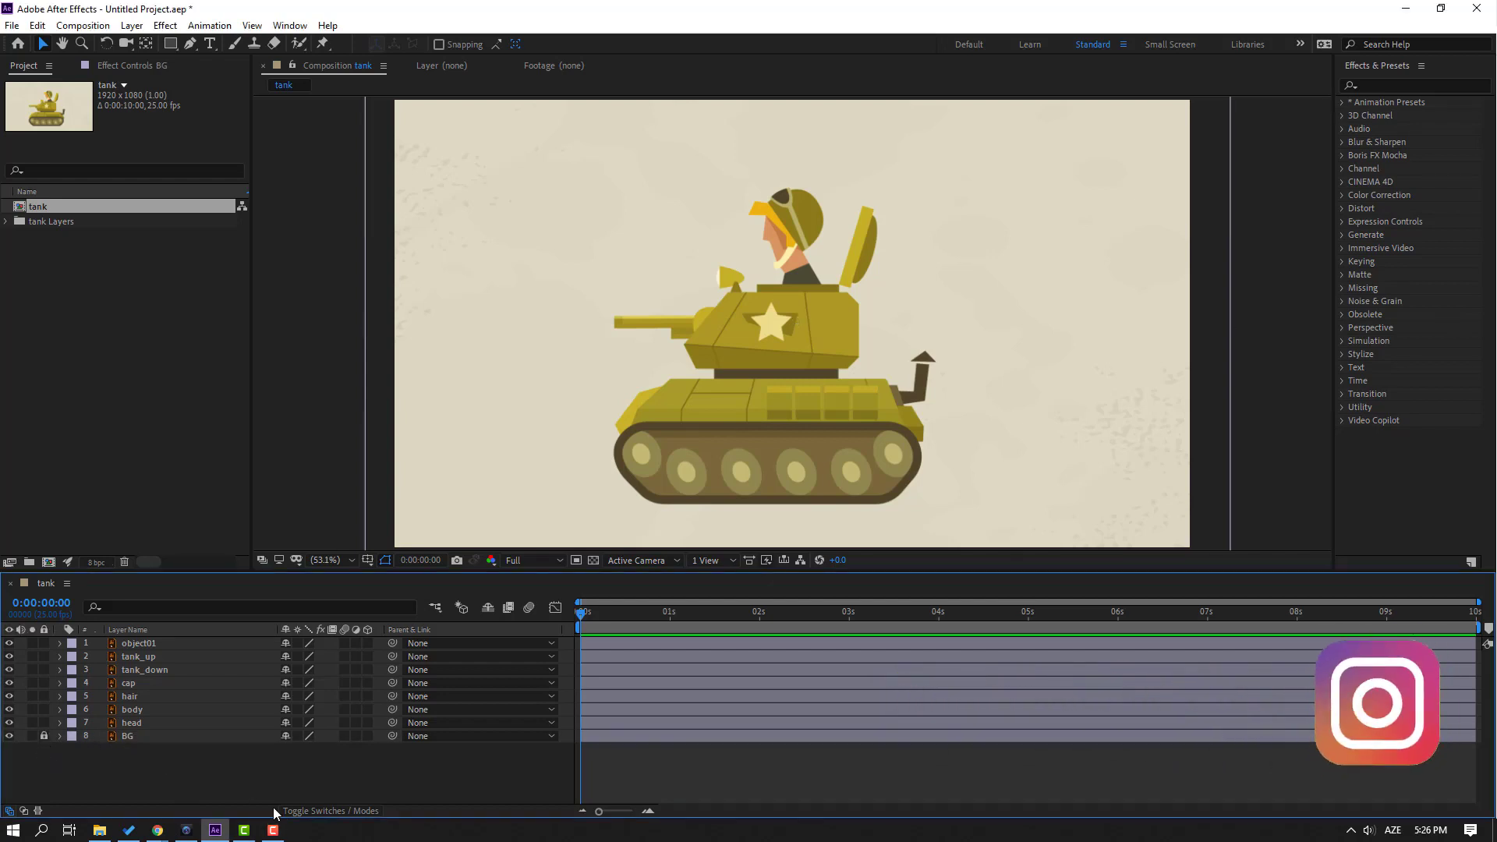
pyautogui.click(799, 197)
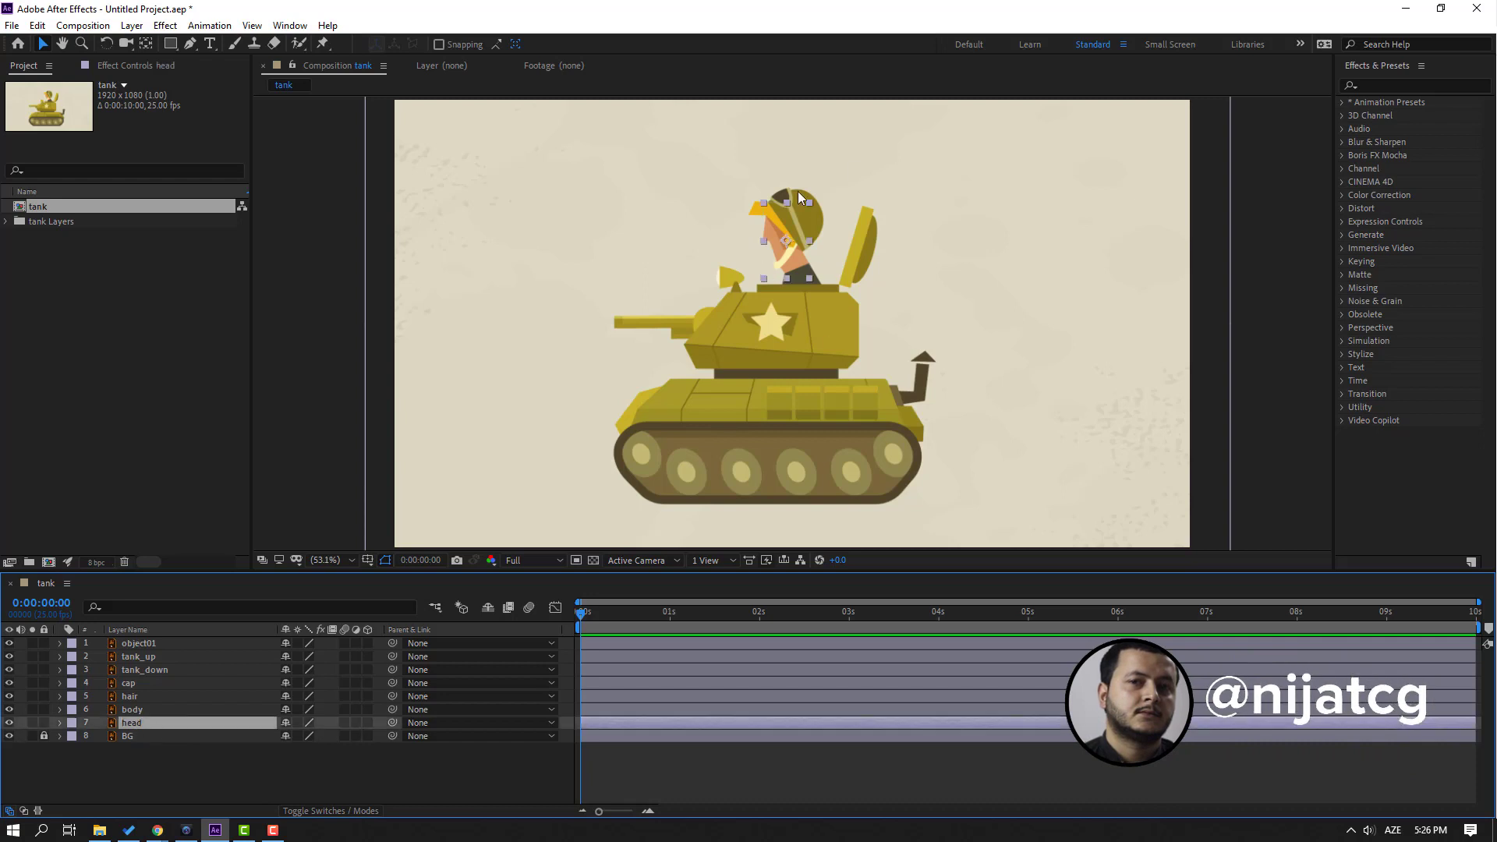
# Step: Move the head layer's anchor point down to the neck
pyautogui.click(32, 723)
pyautogui.scroll(6, 868, 307)
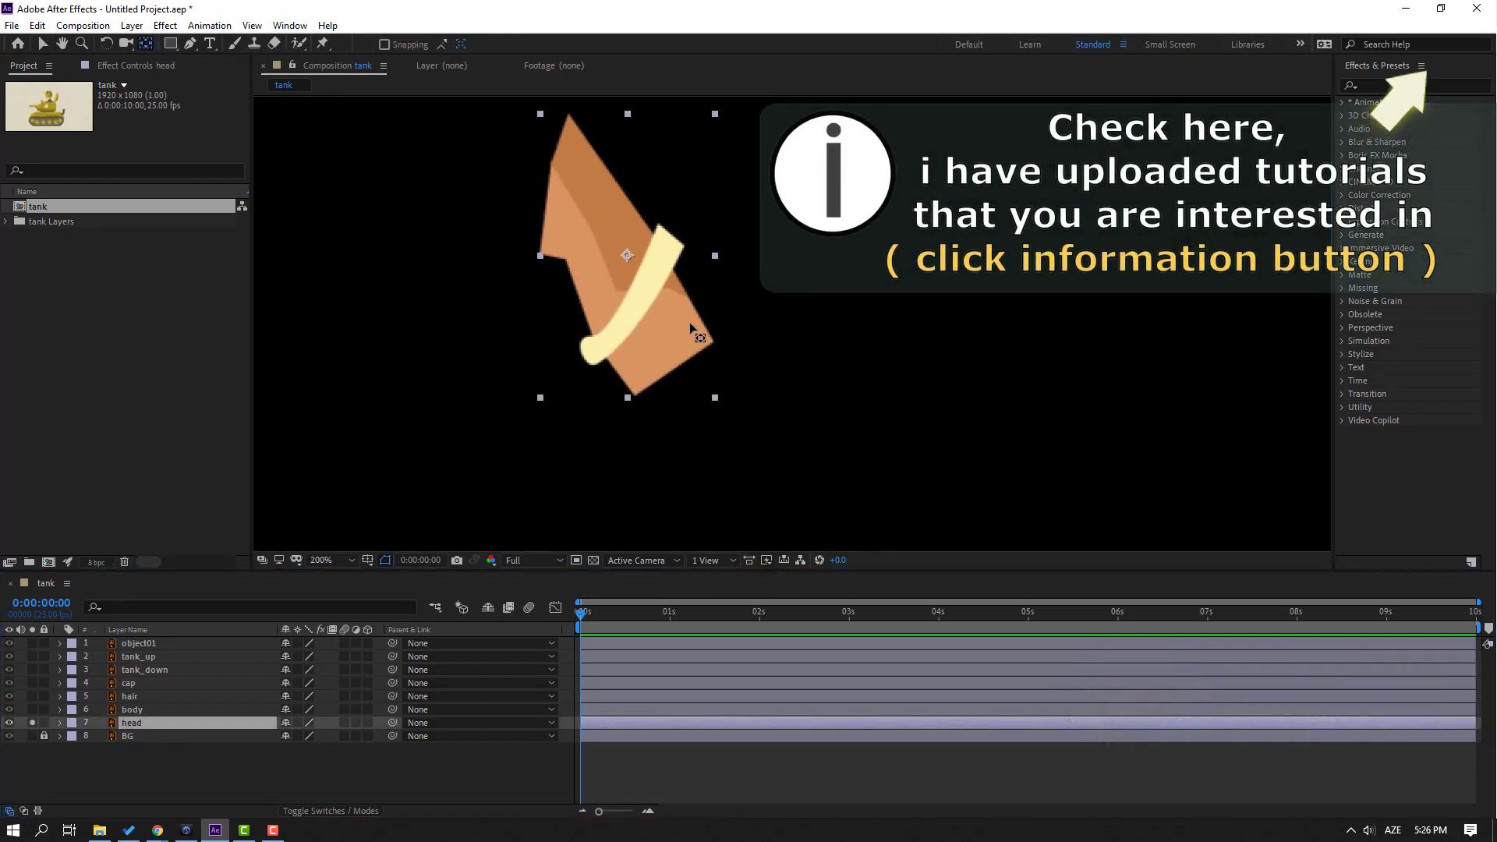
pyautogui.press('y')
pyautogui.moveTo(634, 268); pyautogui.dragTo(683, 365)
pyautogui.press('v')
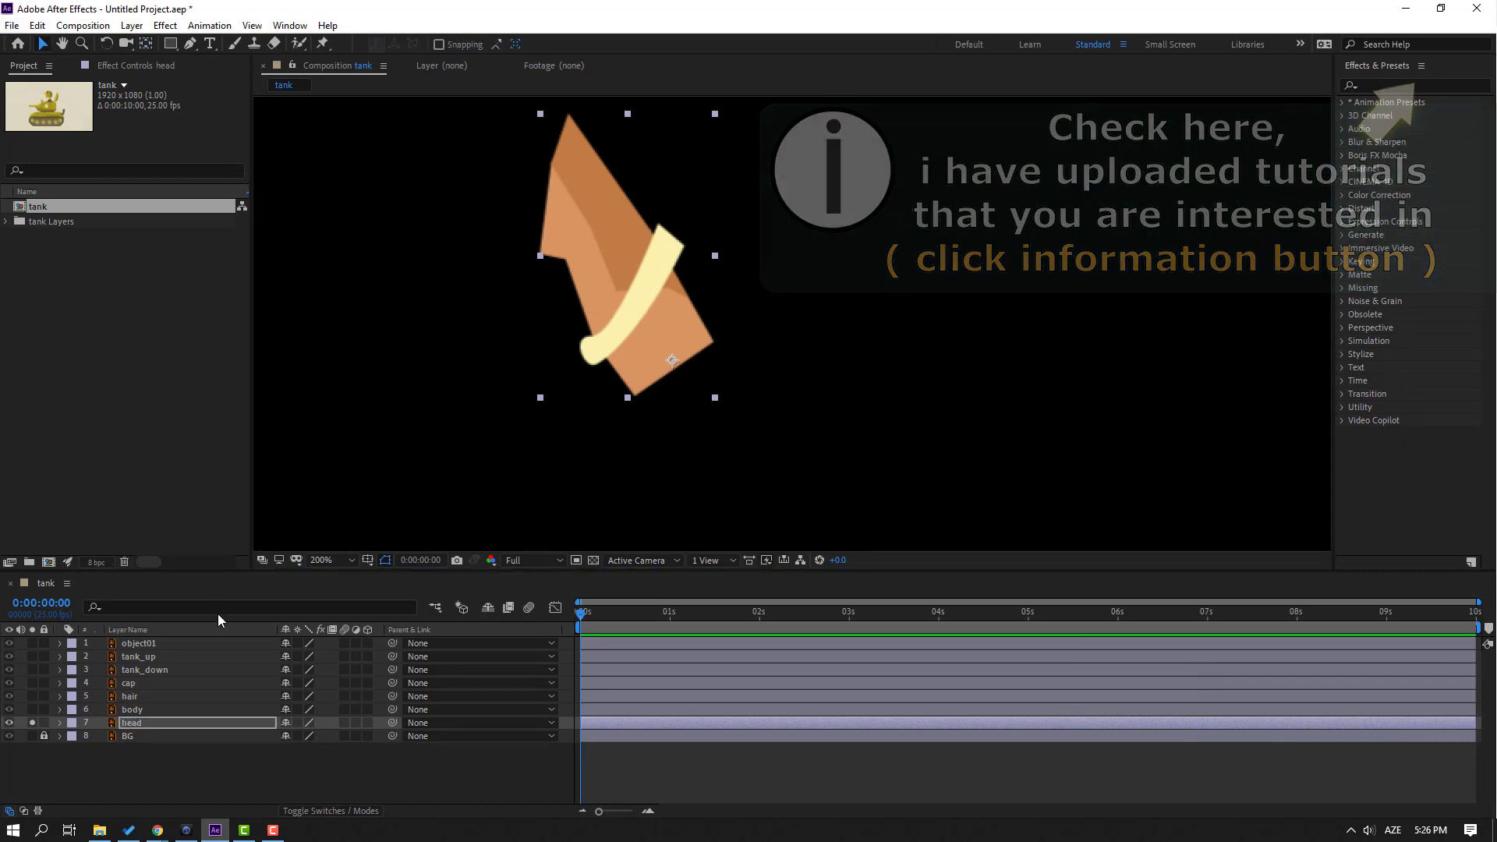
pyautogui.click(36, 721)
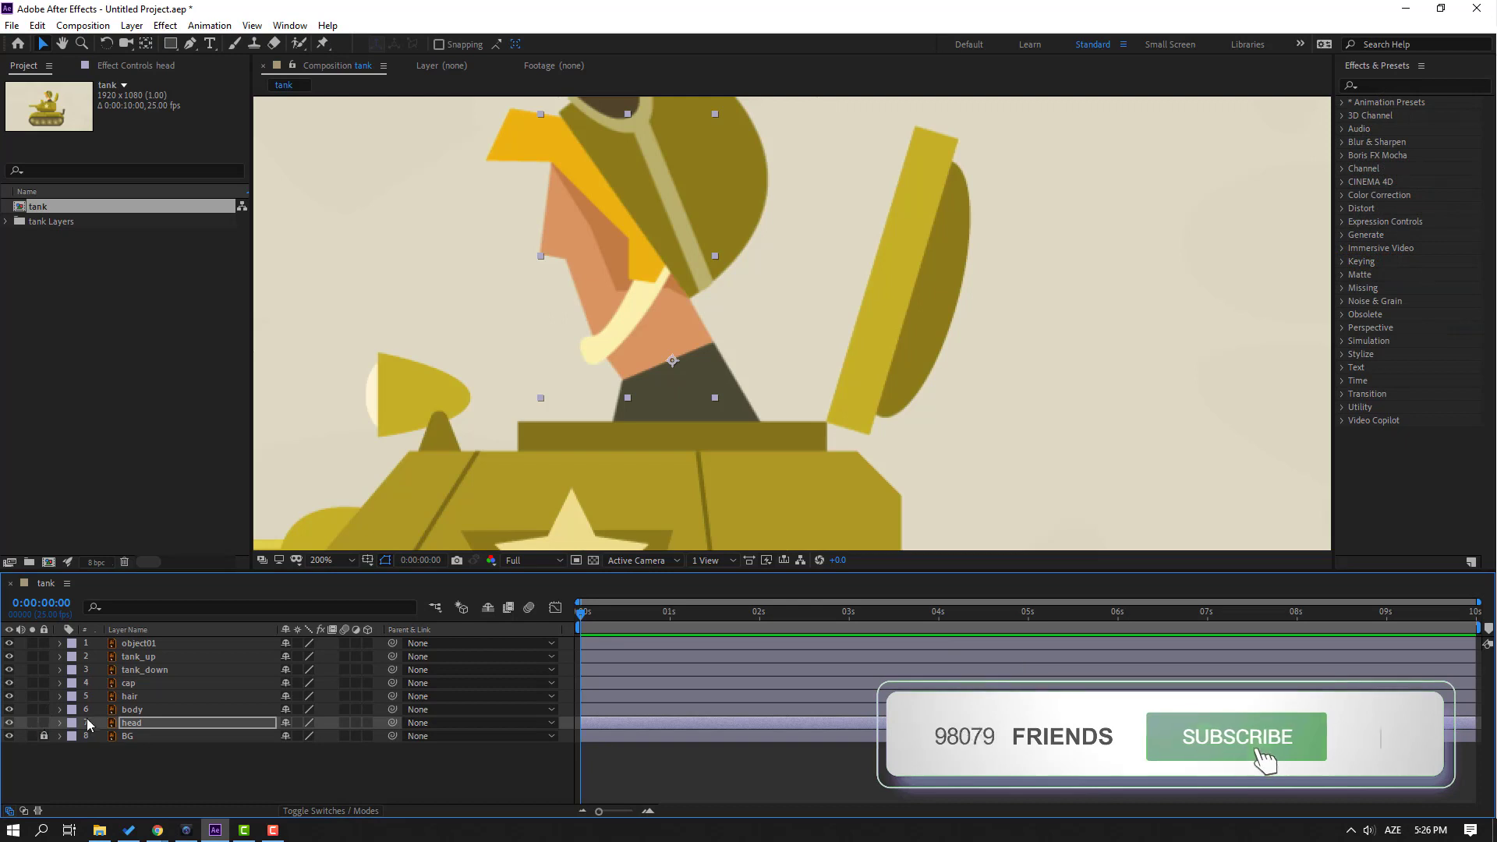
# Step: Move the body layer's anchor point to its bottom corner
pyautogui.click(126, 709)
pyautogui.click(33, 708)
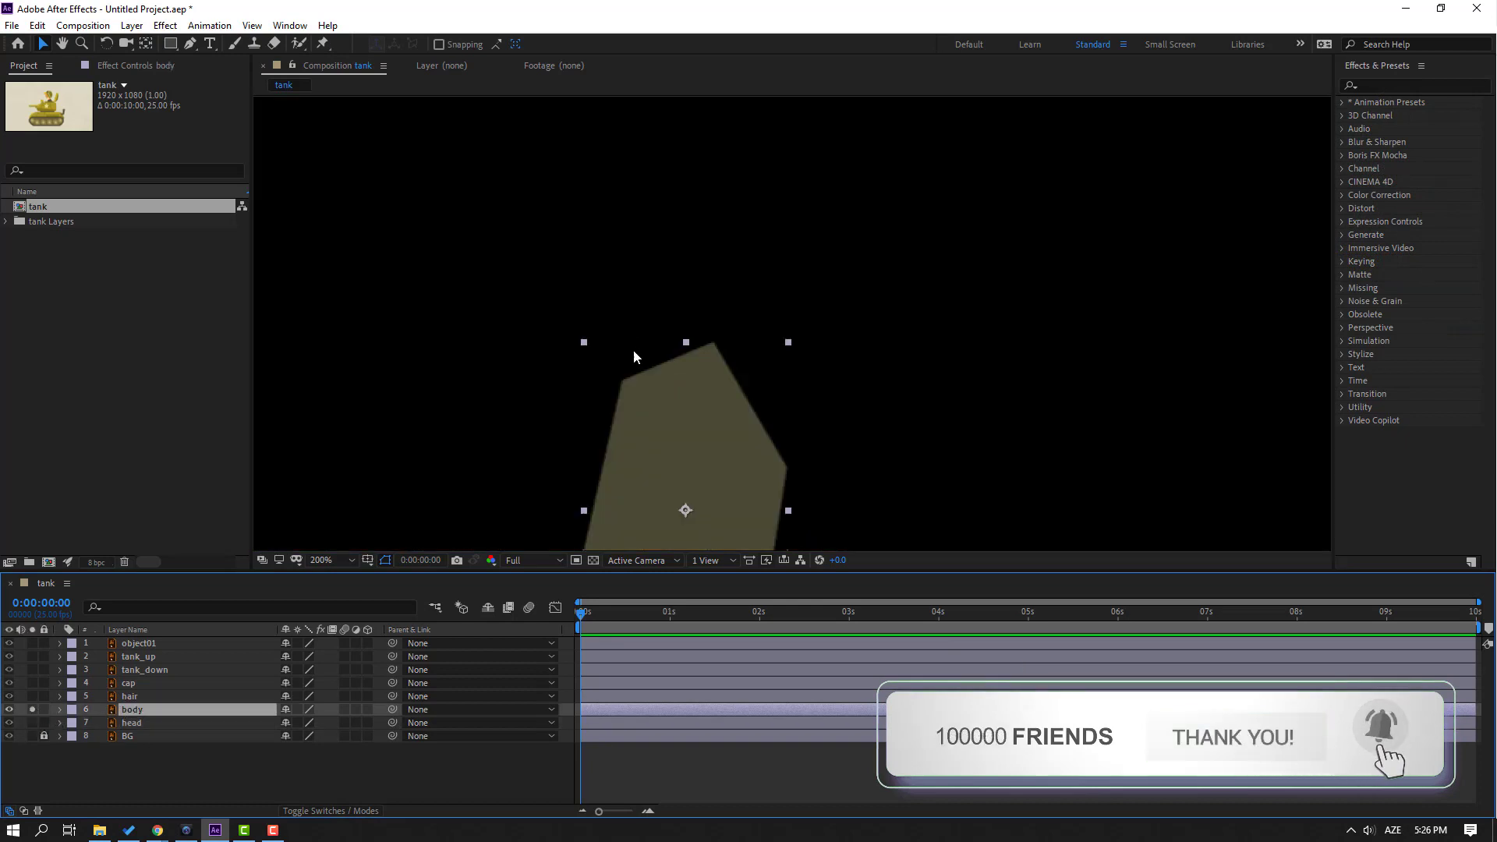
pyautogui.press('y')
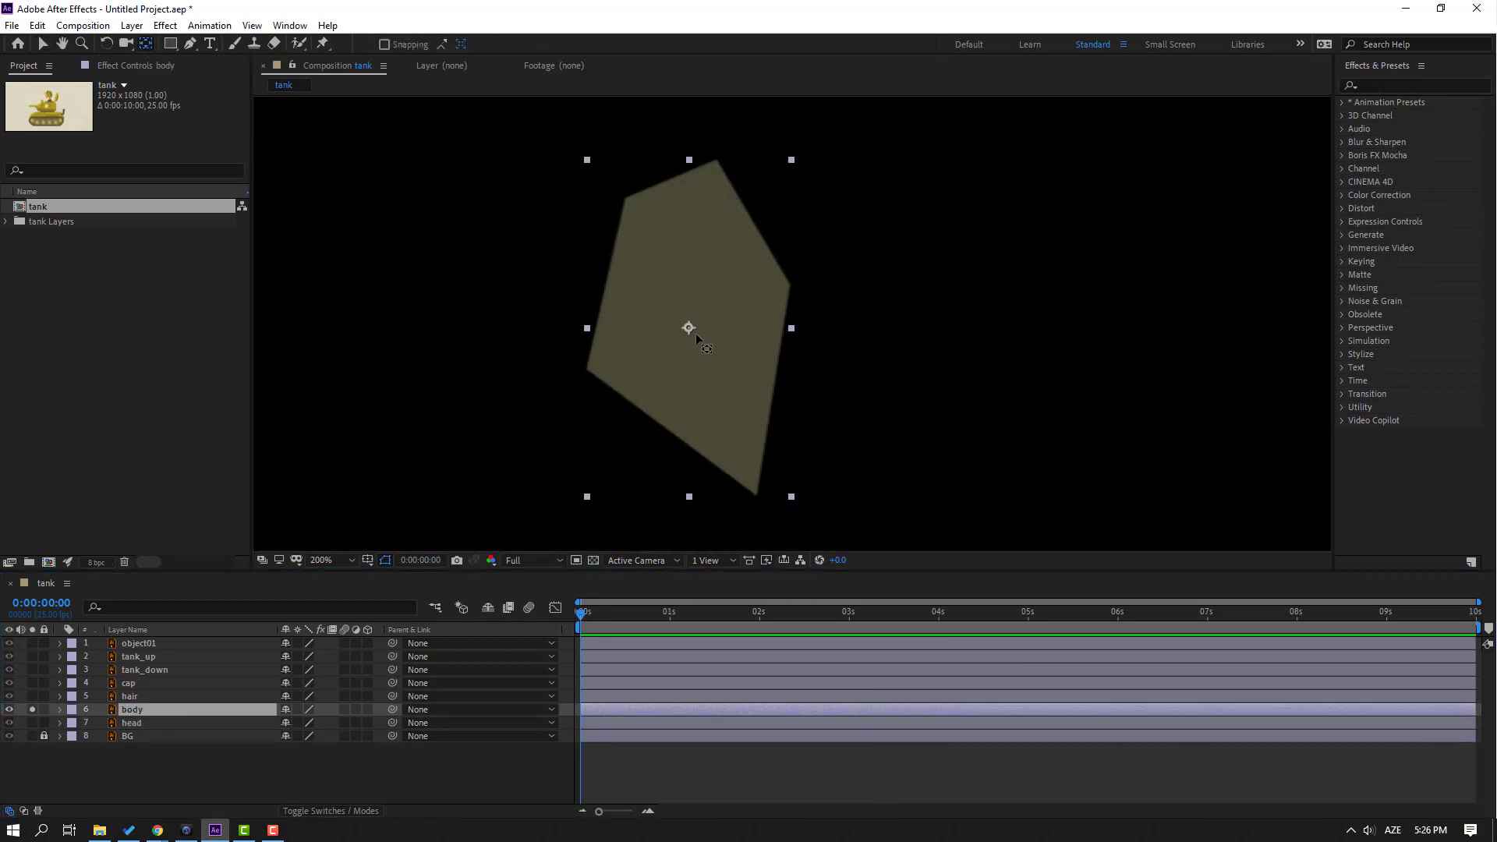
pyautogui.moveTo(687, 331); pyautogui.dragTo(751, 485)
pyautogui.press('v')
pyautogui.click(33, 709)
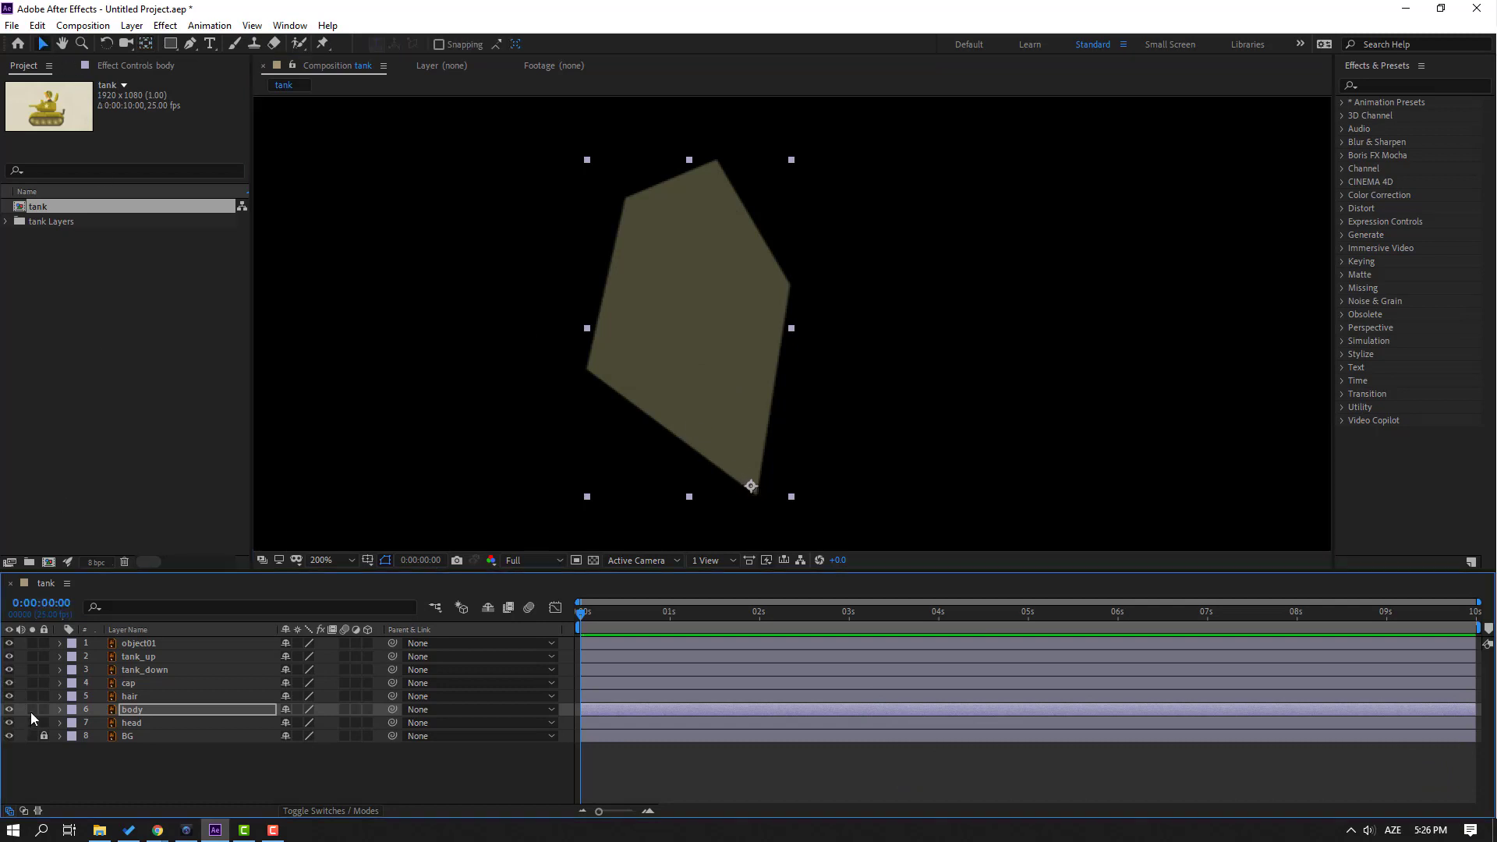
# Step: Parent the head layer to body and the hair layer to head
pyautogui.click(129, 724)
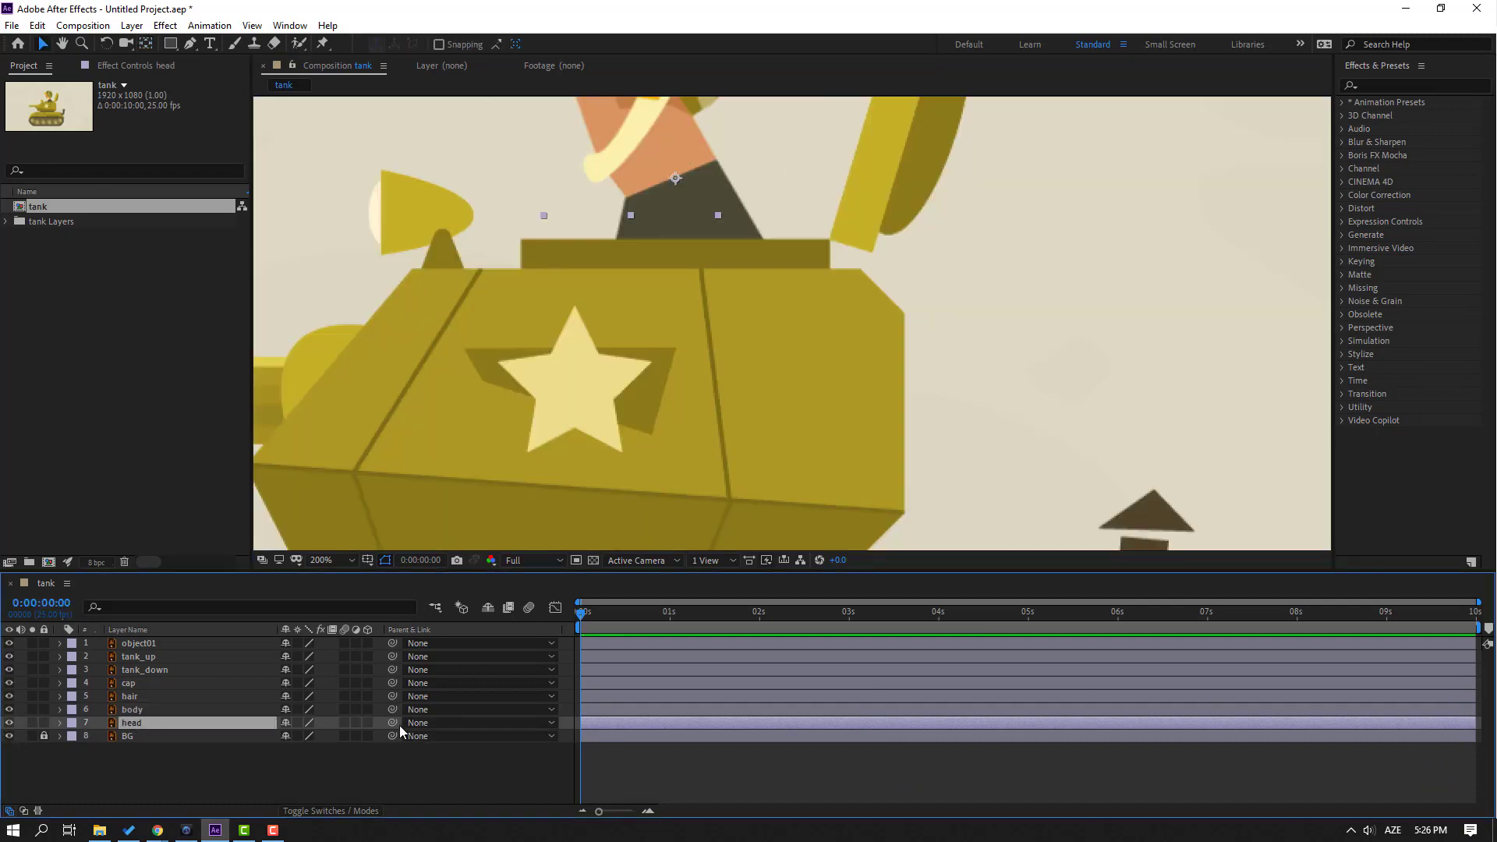
pyautogui.moveTo(393, 723); pyautogui.dragTo(139, 706)
pyautogui.click(131, 696)
pyautogui.moveTo(392, 696); pyautogui.dragTo(134, 723)
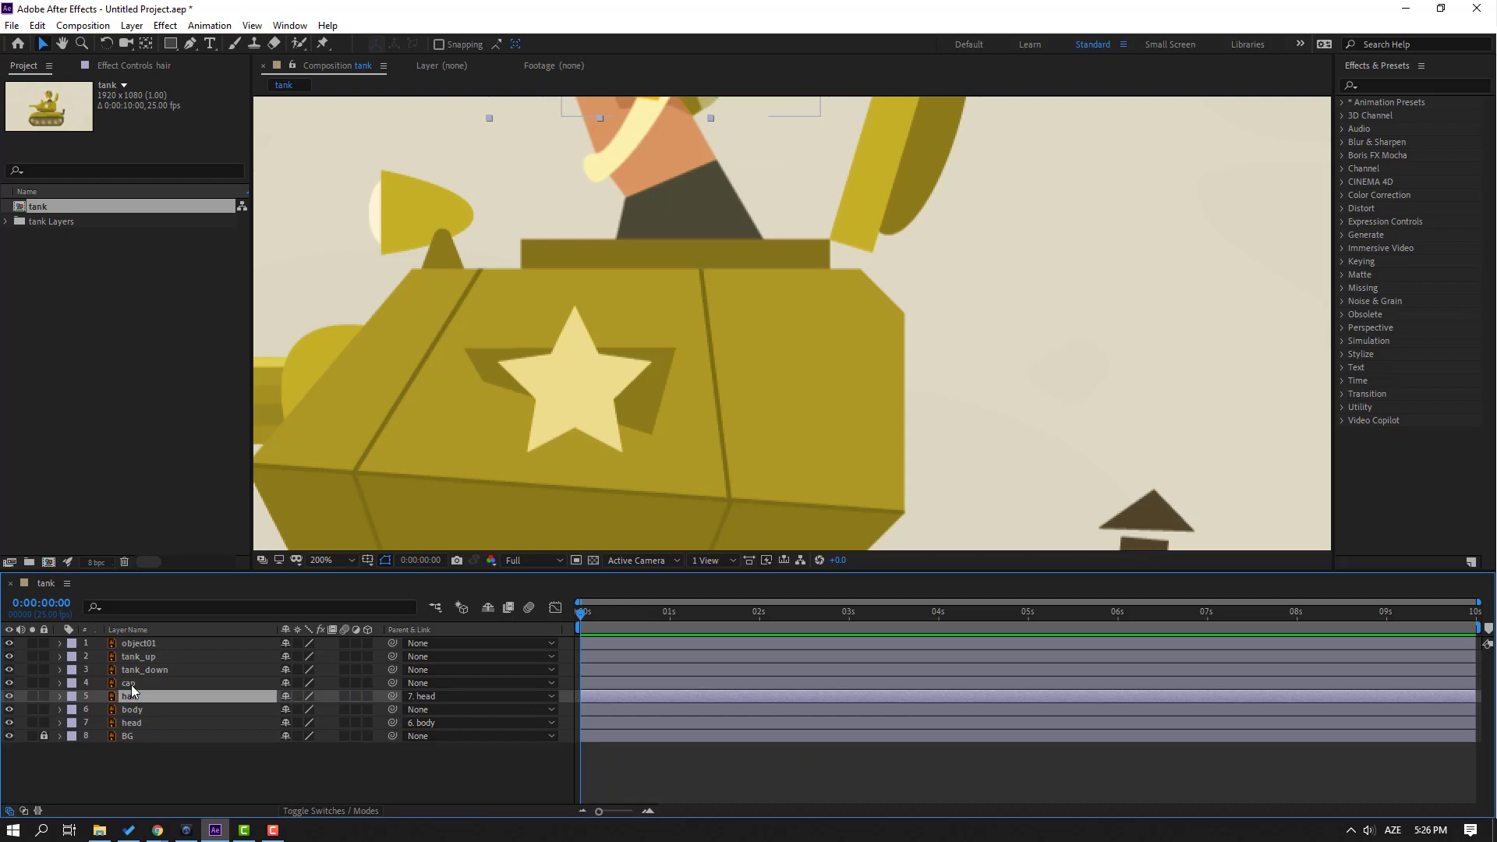
# Step: Parent the cap layer to the hair layer
pyautogui.click(131, 682)
pyautogui.moveTo(392, 683); pyautogui.dragTo(114, 698)
pyautogui.click(114, 698)
# Step: Move the hair layer's anchor point to its lower-right tip
pyautogui.click(32, 696)
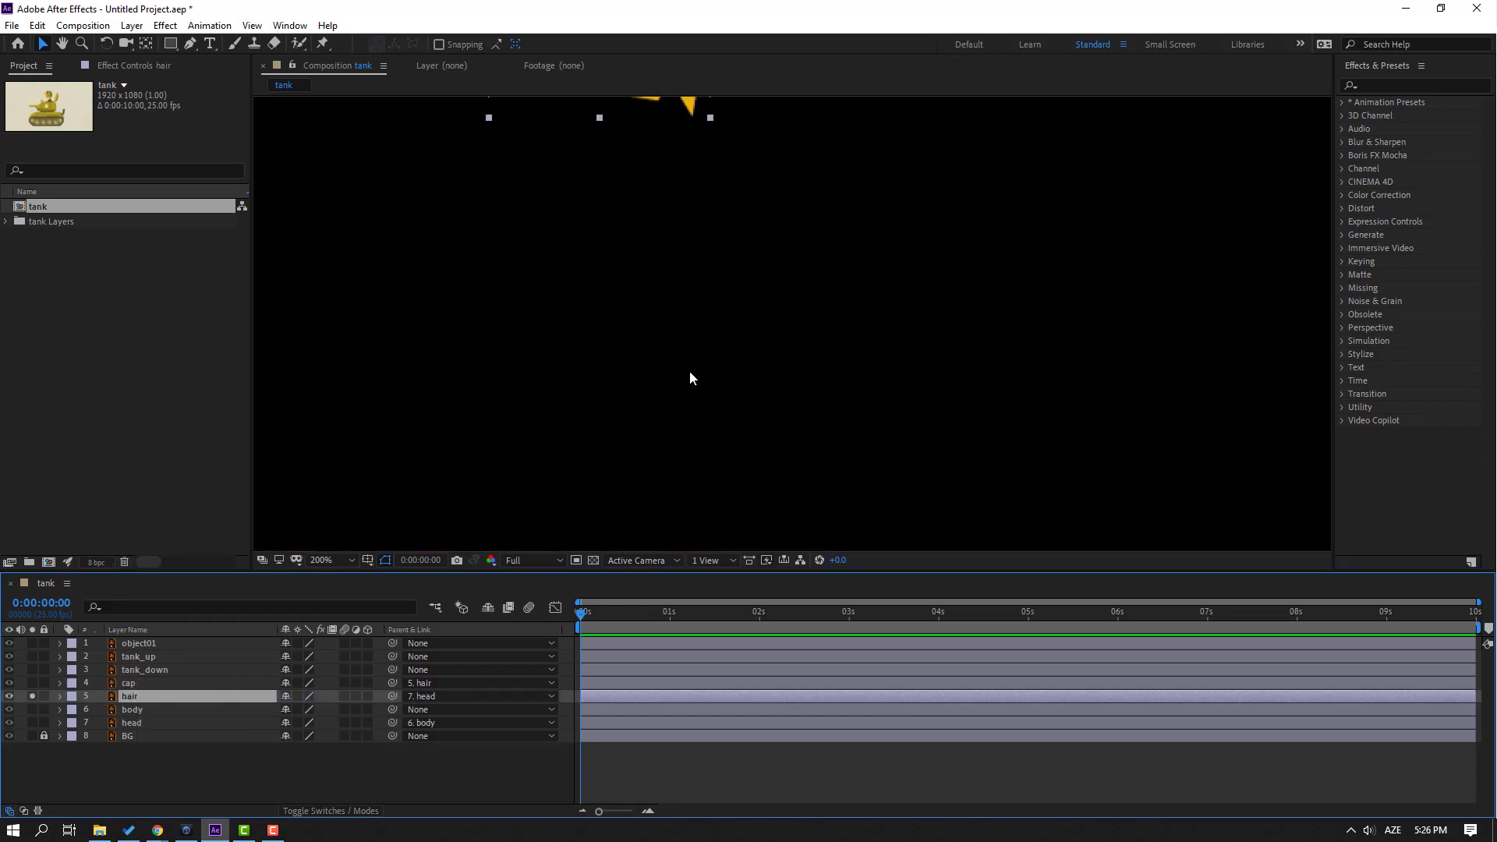
pyautogui.click(147, 44)
pyautogui.moveTo(558, 237); pyautogui.dragTo(647, 320)
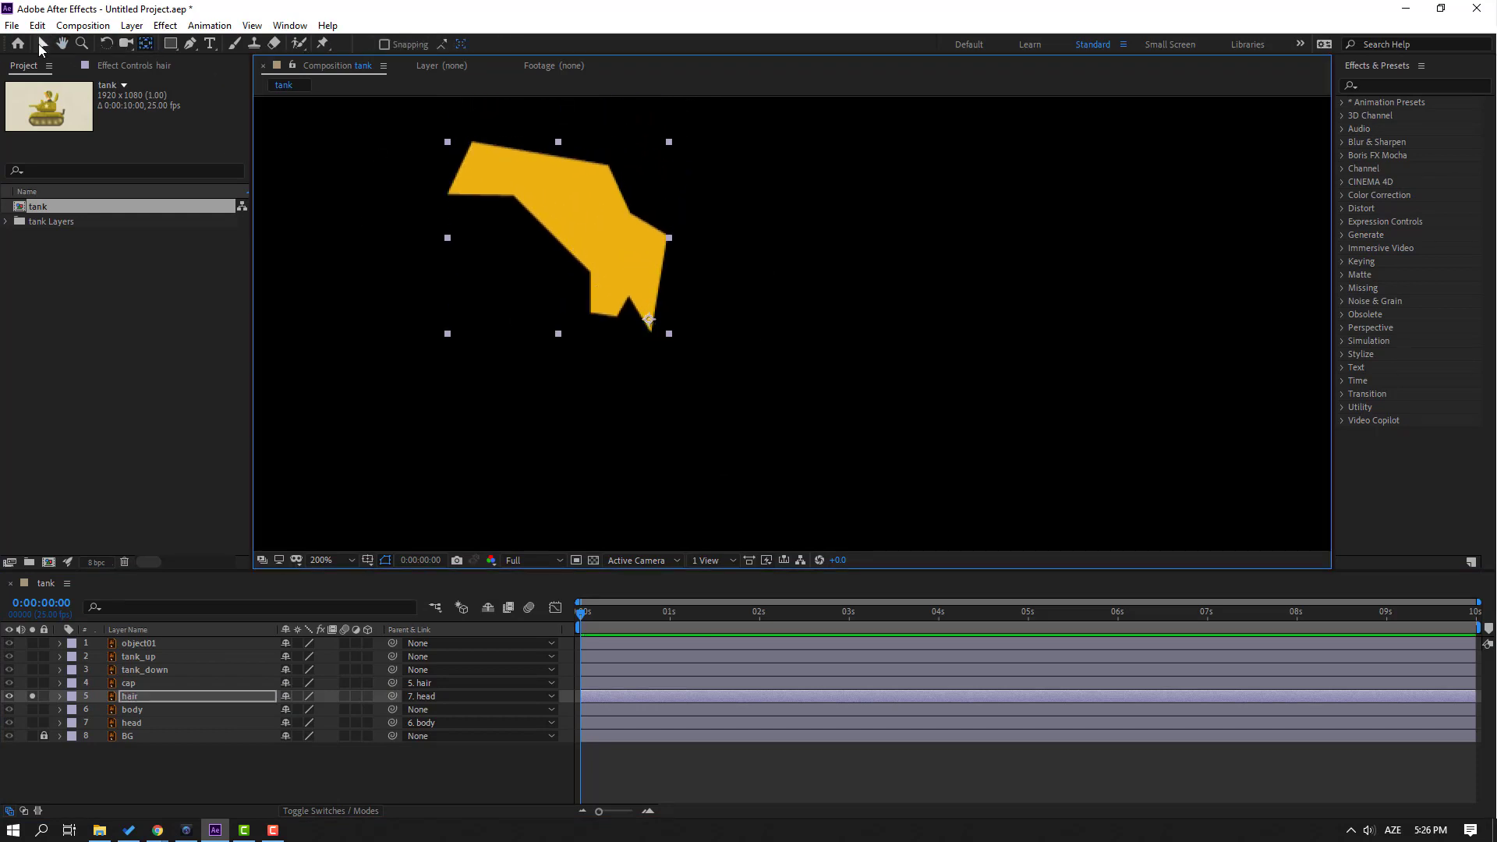
pyautogui.click(42, 44)
pyautogui.click(31, 700)
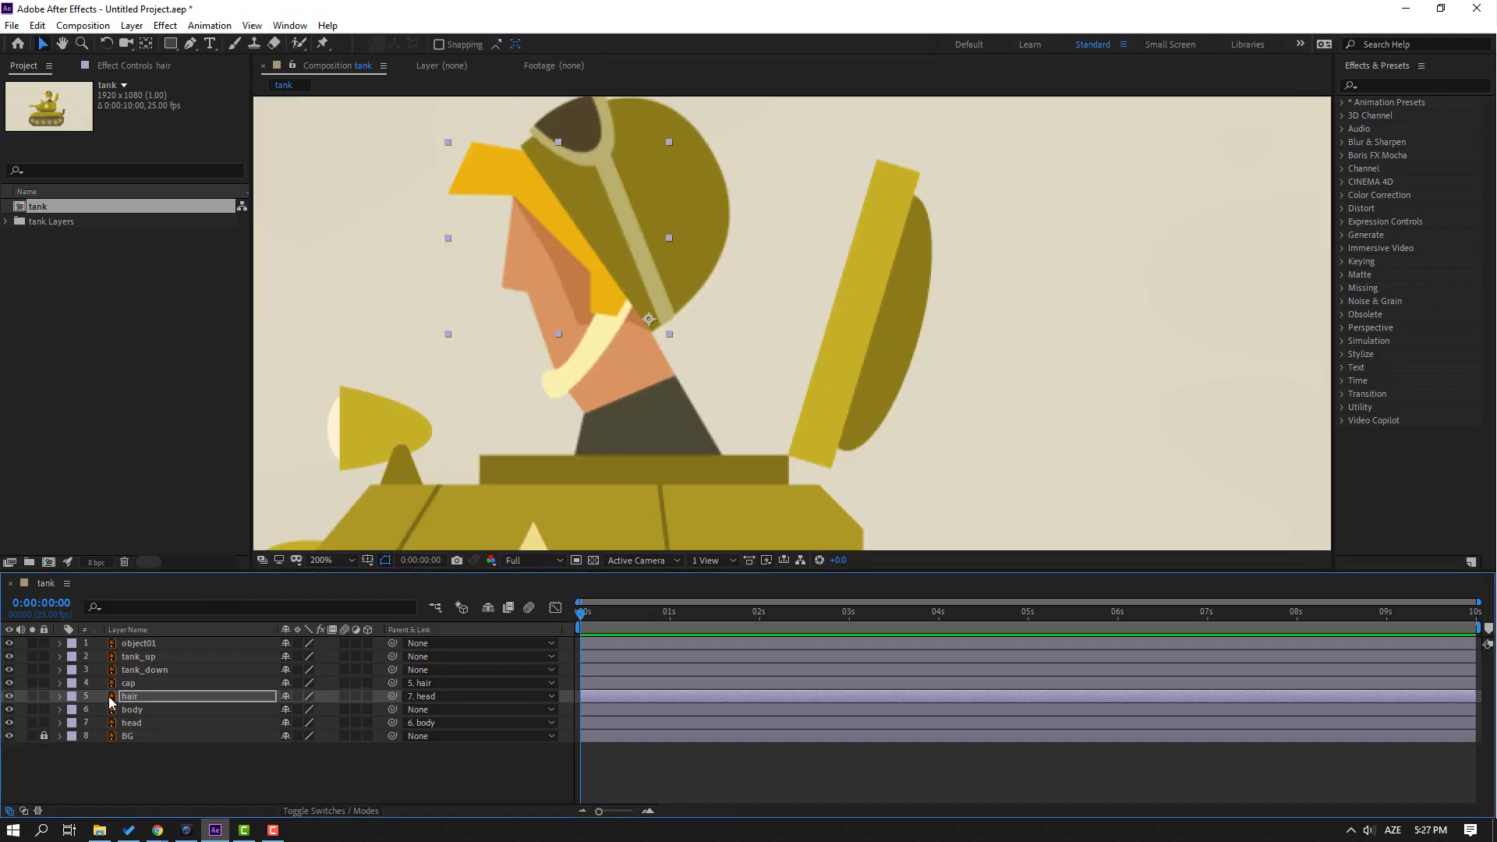
pyautogui.click(83, 685)
# Step: Reposition the cap layer's anchor point toward its lower edge
pyautogui.click(32, 682)
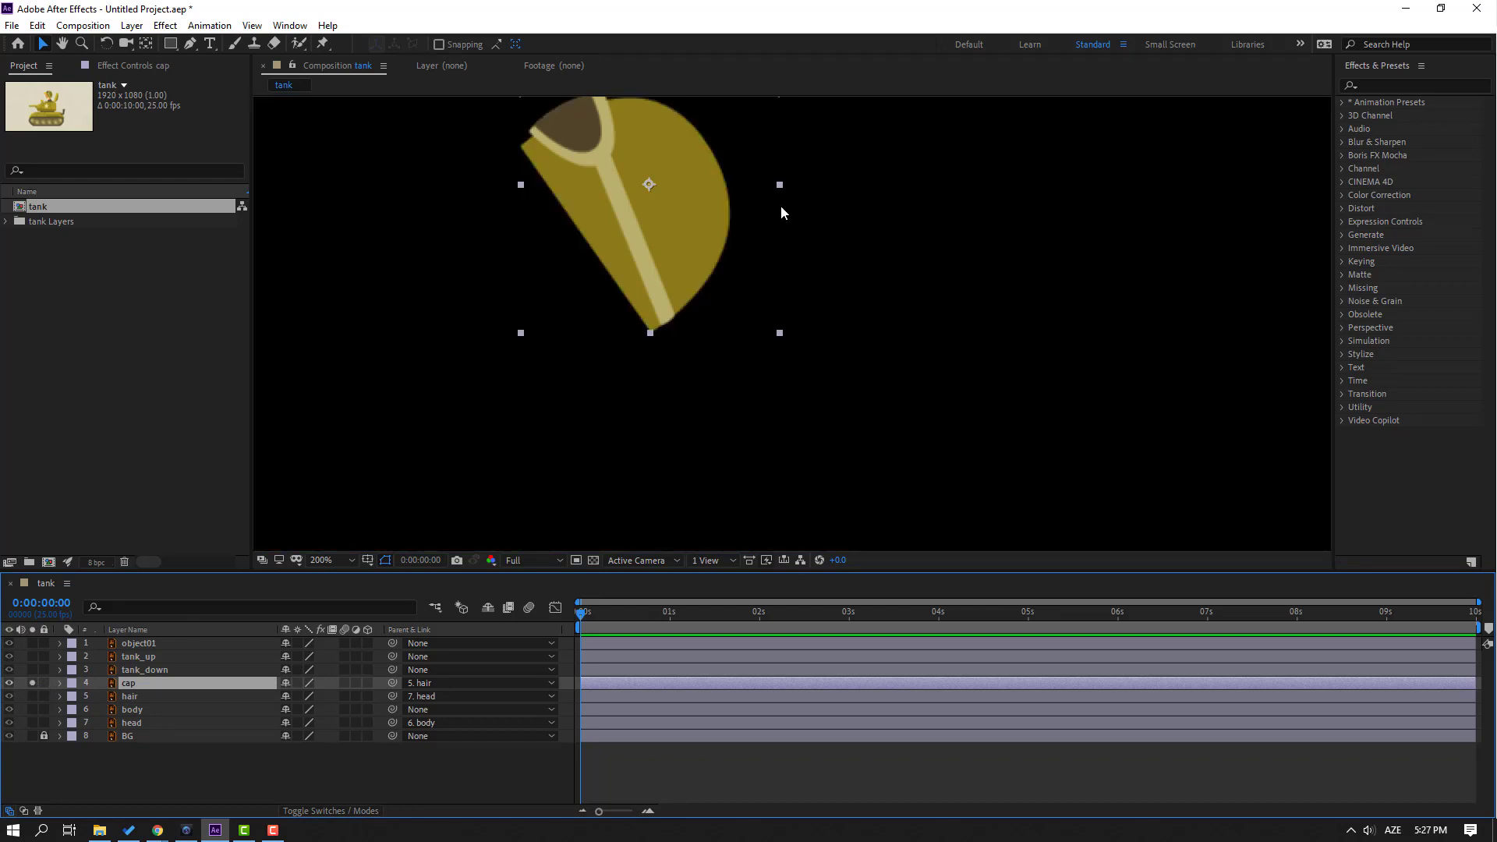
pyautogui.moveTo(584, 155); pyautogui.dragTo(552, 271)
pyautogui.click(143, 44)
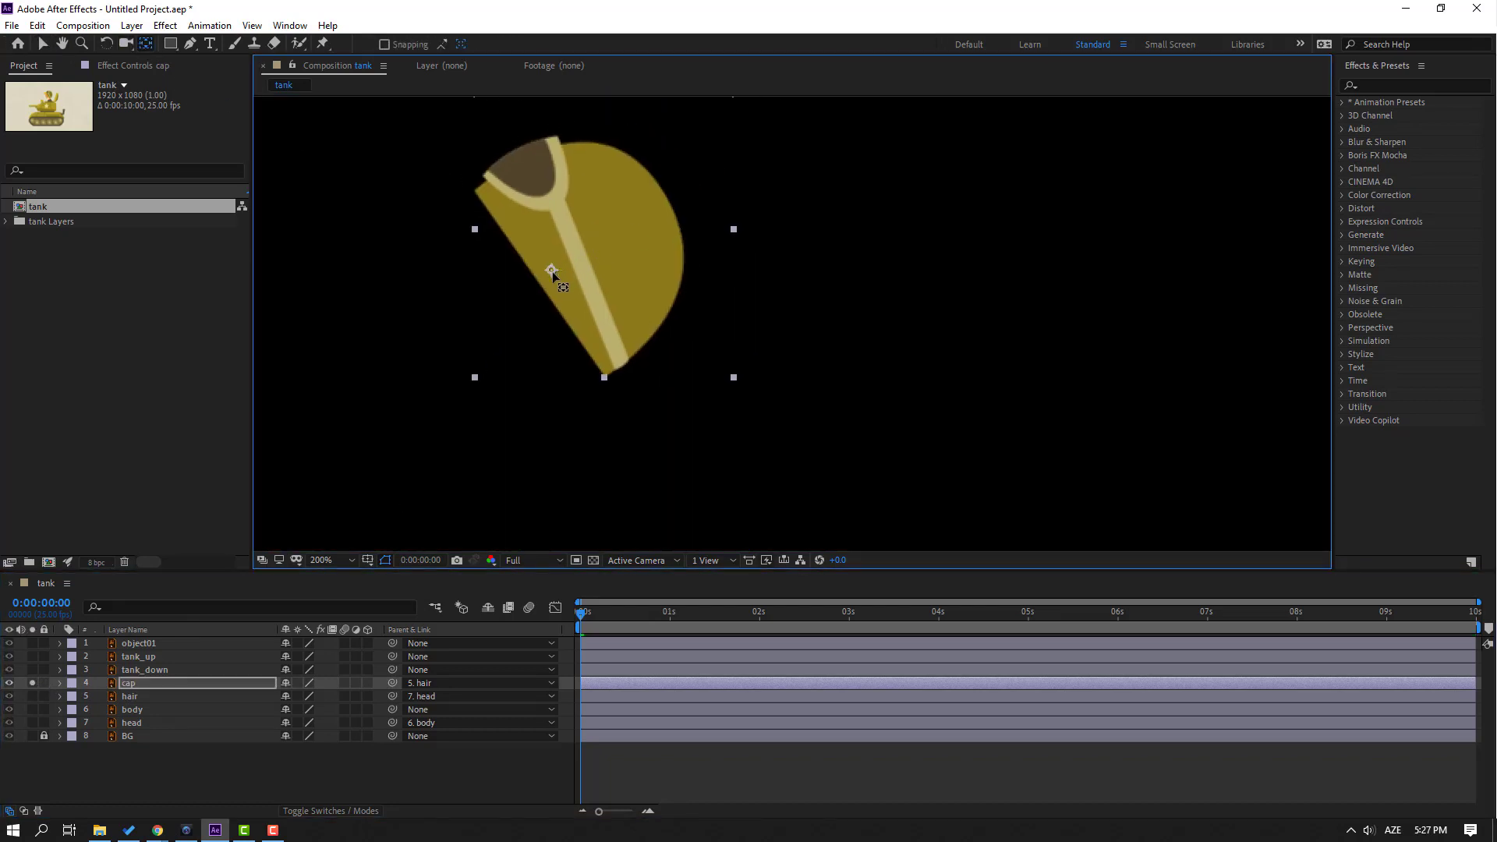
pyautogui.click(42, 43)
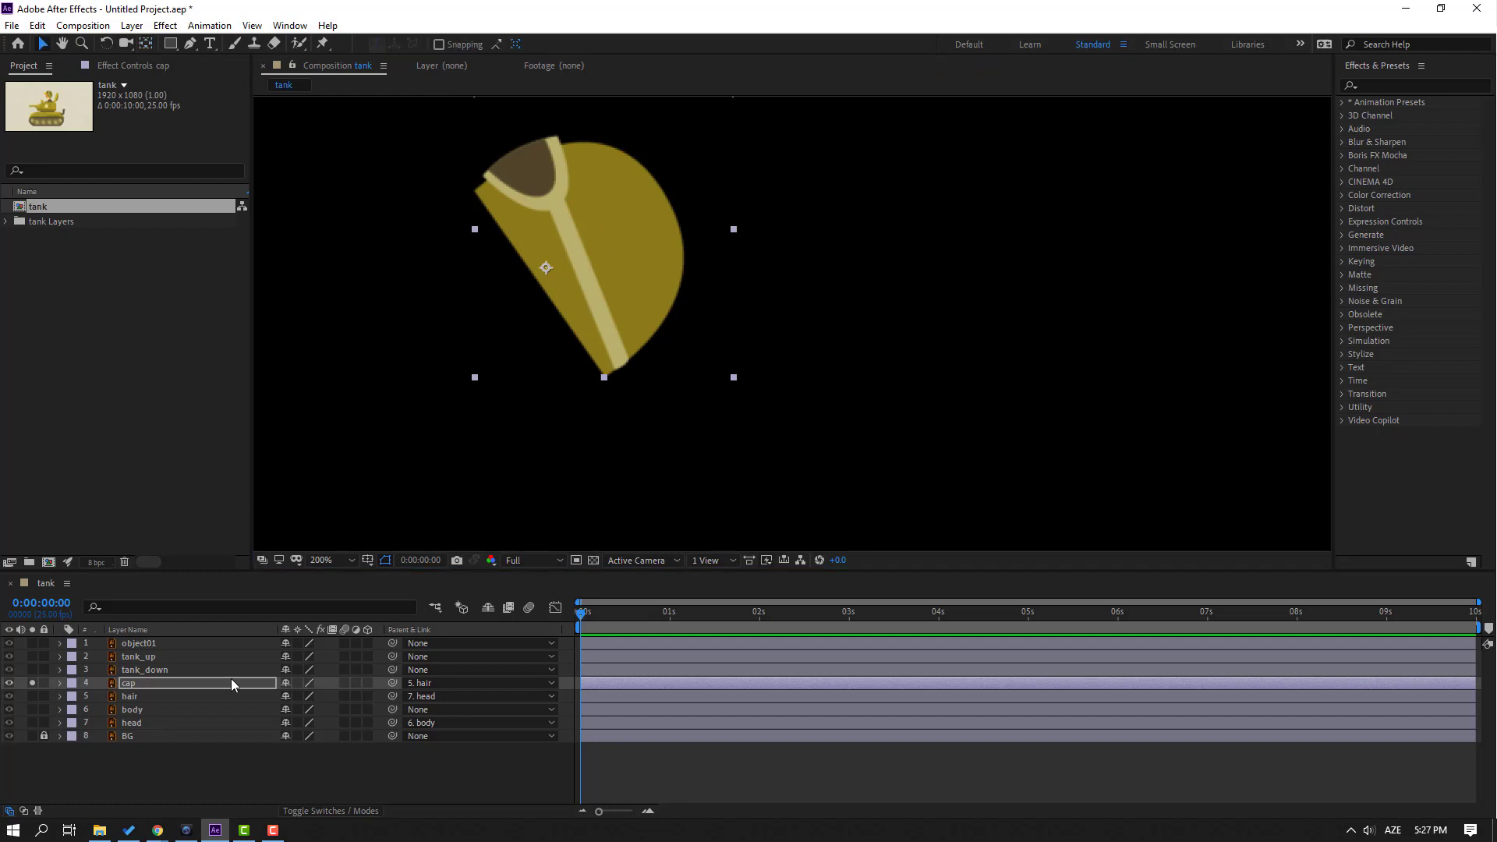
pyautogui.click(31, 682)
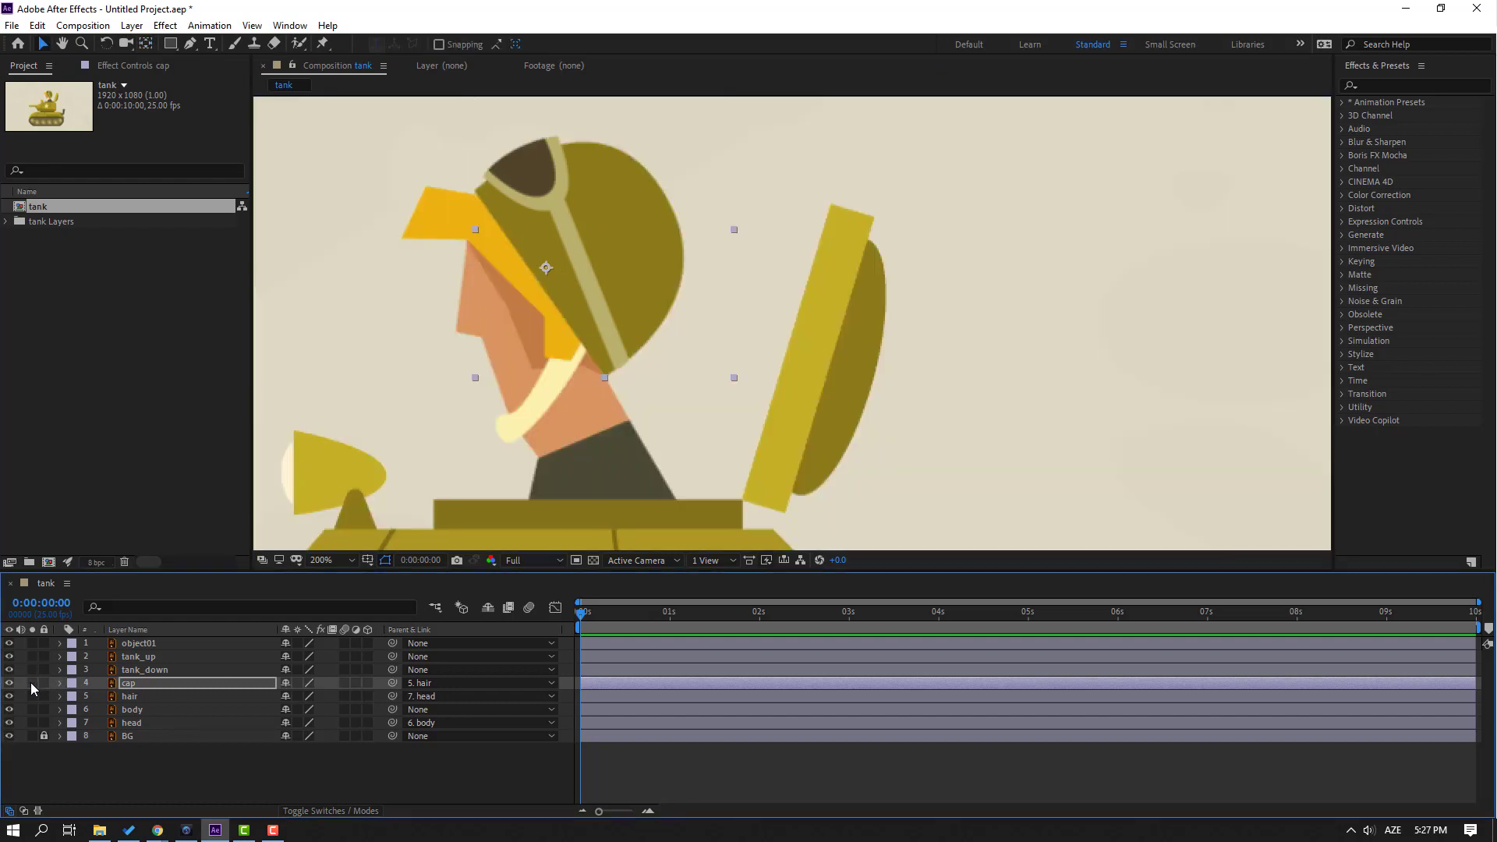
# Step: Give the cap, hair, body and head layers a Red label colour
pyautogui.press(',')
pyautogui.keyDown('ctrl'); pyautogui.click(130, 696); pyautogui.keyUp('ctrl')
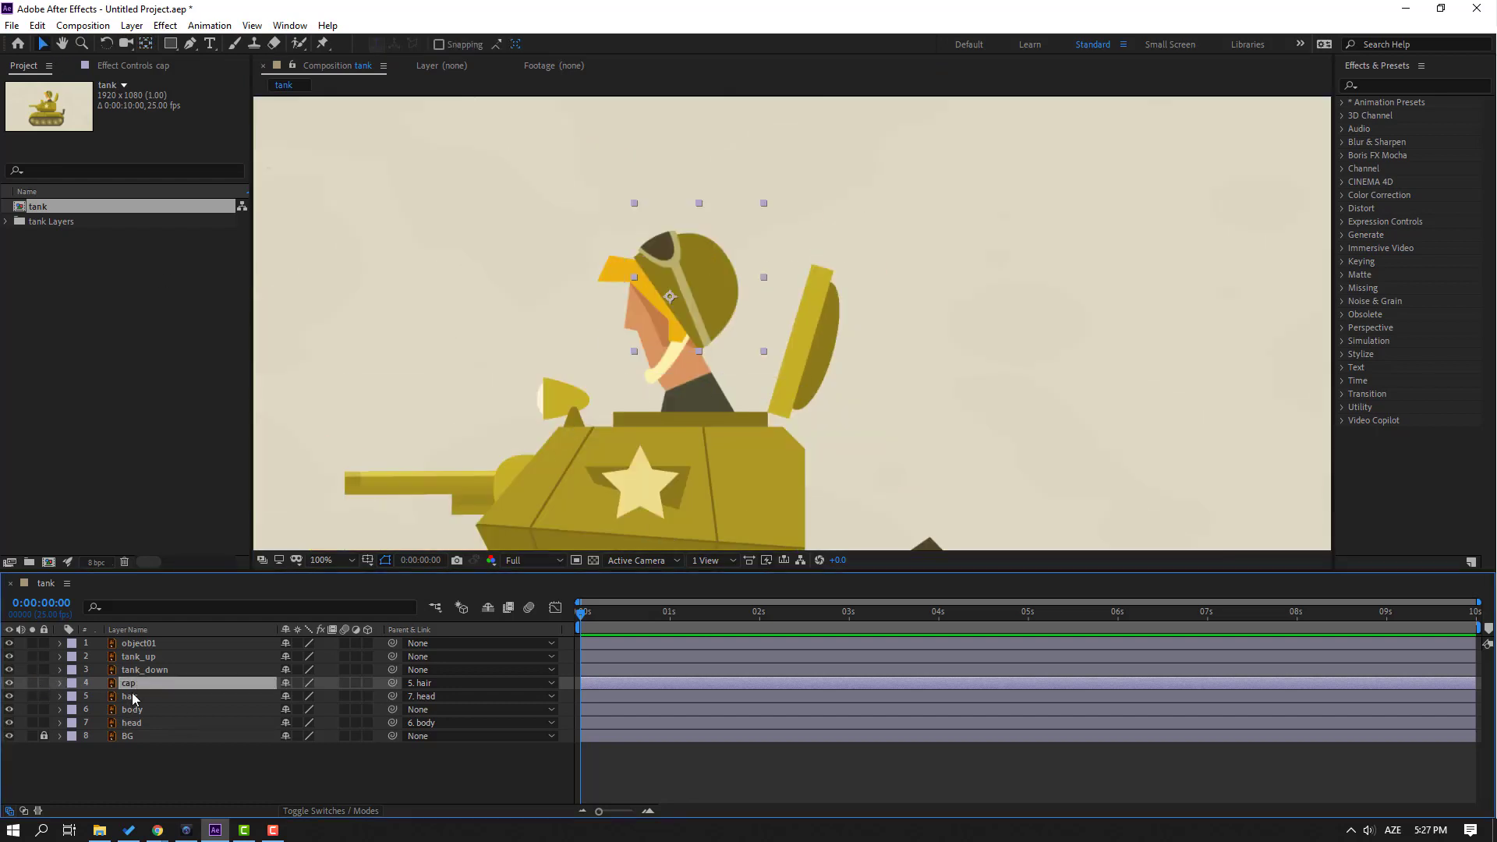
pyautogui.keyDown('ctrl'); pyautogui.click(132, 710); pyautogui.keyUp('ctrl')
pyautogui.keyDown('ctrl'); pyautogui.click(131, 723); pyautogui.keyUp('ctrl')
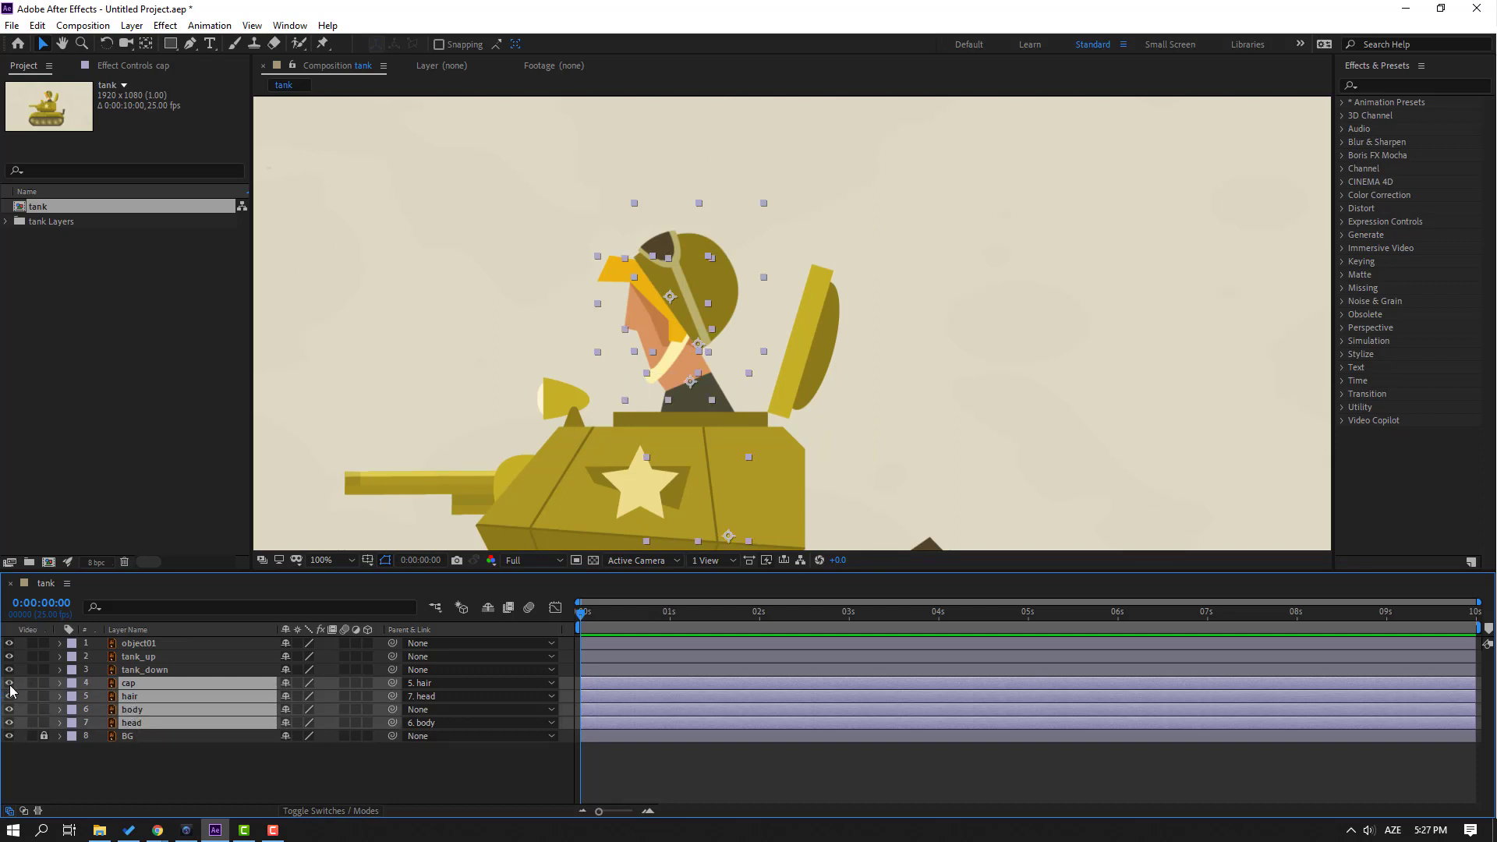
pyautogui.click(9, 683)
pyautogui.click(9, 683)
pyautogui.click(71, 684)
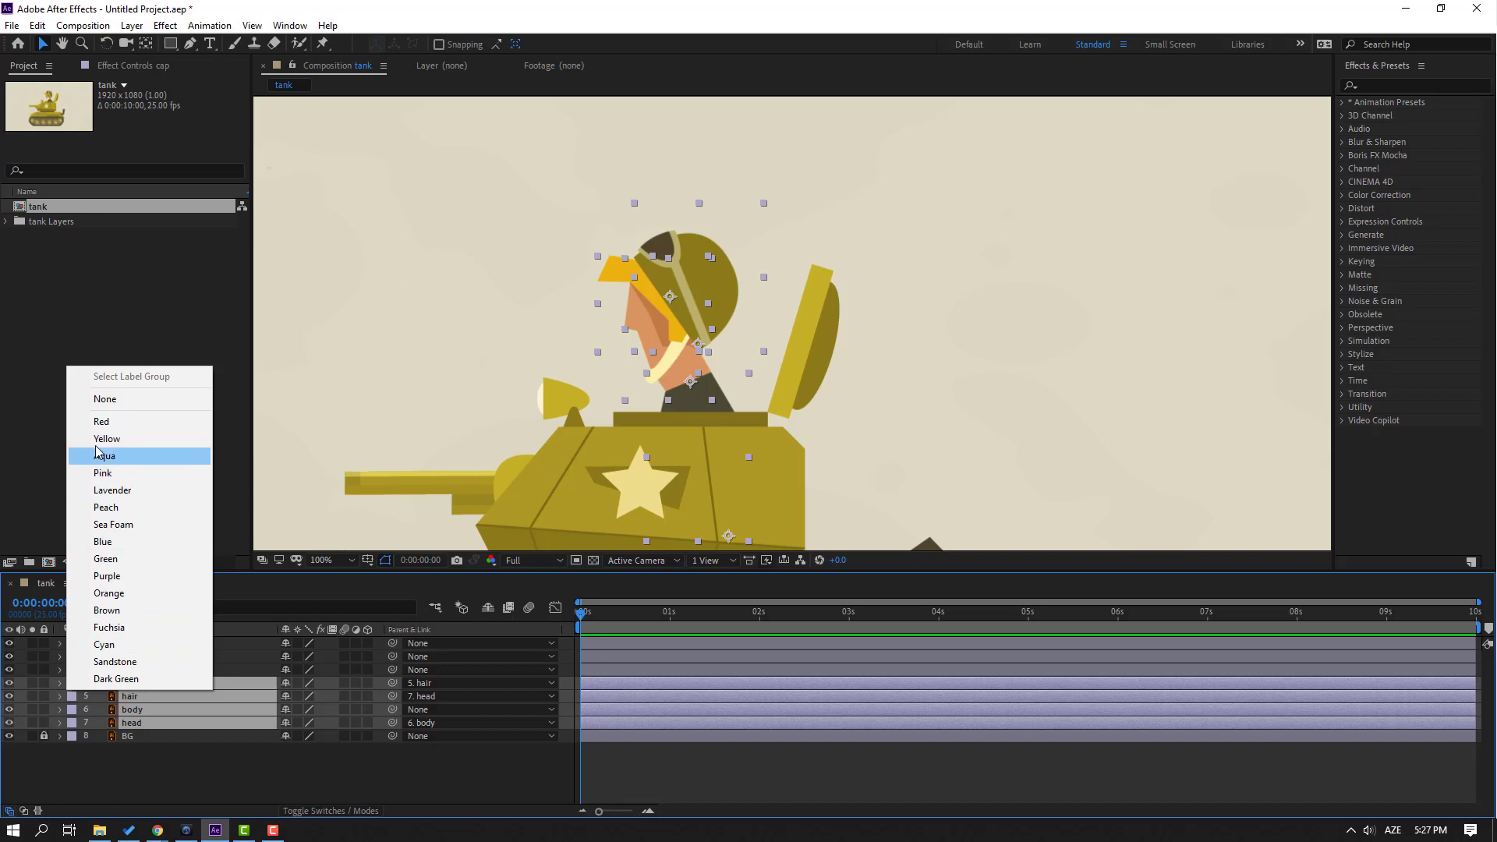
pyautogui.click(101, 422)
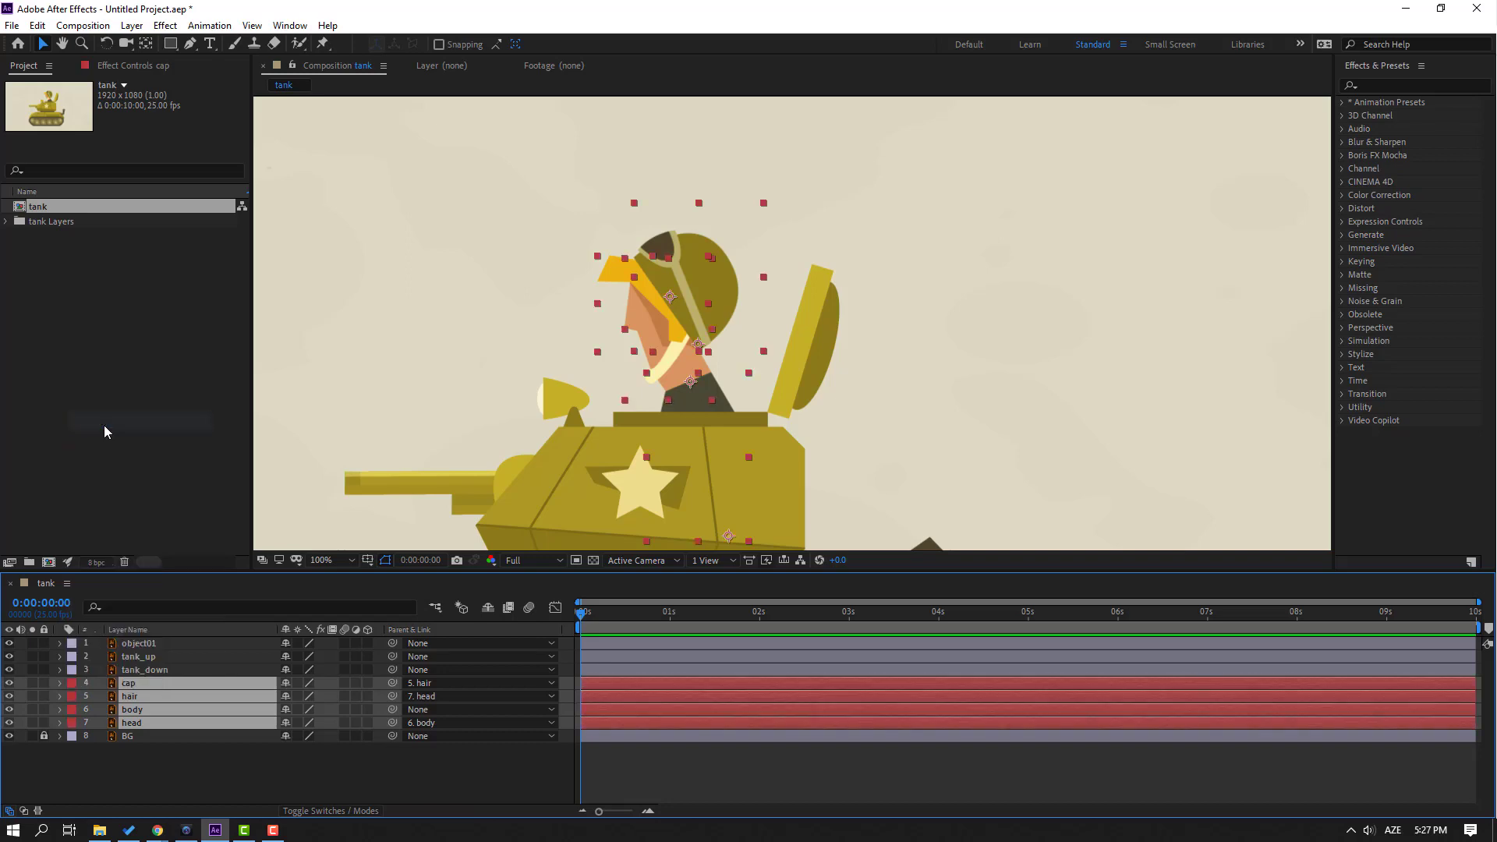
pyautogui.click(142, 674)
pyautogui.moveTo(762, 462); pyautogui.dragTo(868, 188)
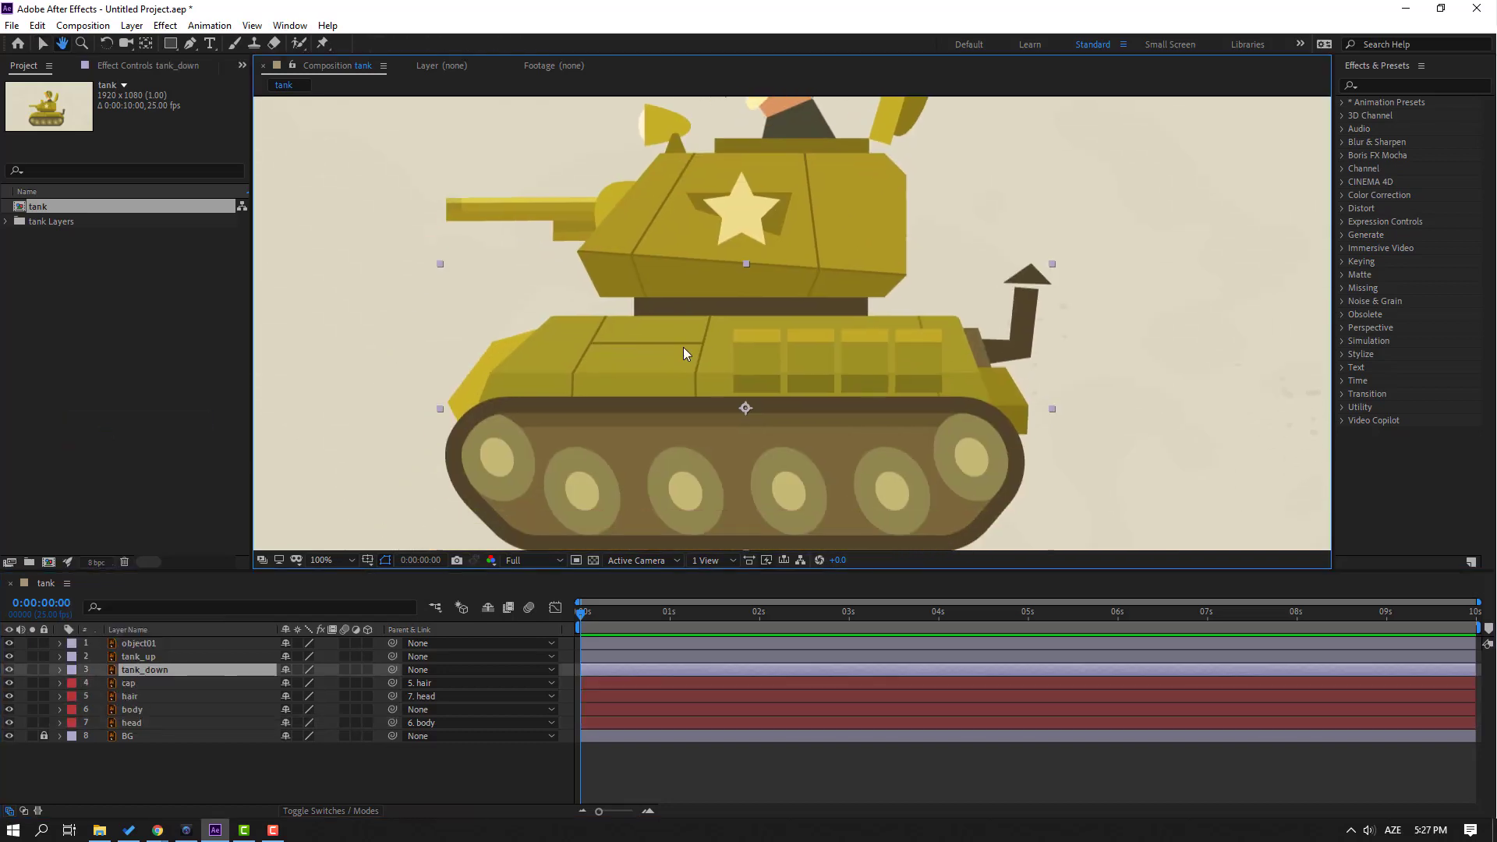
# Step: Test-move the tank_down hull and tank_up turret, then undo the change
pyautogui.scroll(-2, 797, 366)
pyautogui.moveTo(817, 359); pyautogui.dragTo(761, 310)
pyautogui.click(142, 659)
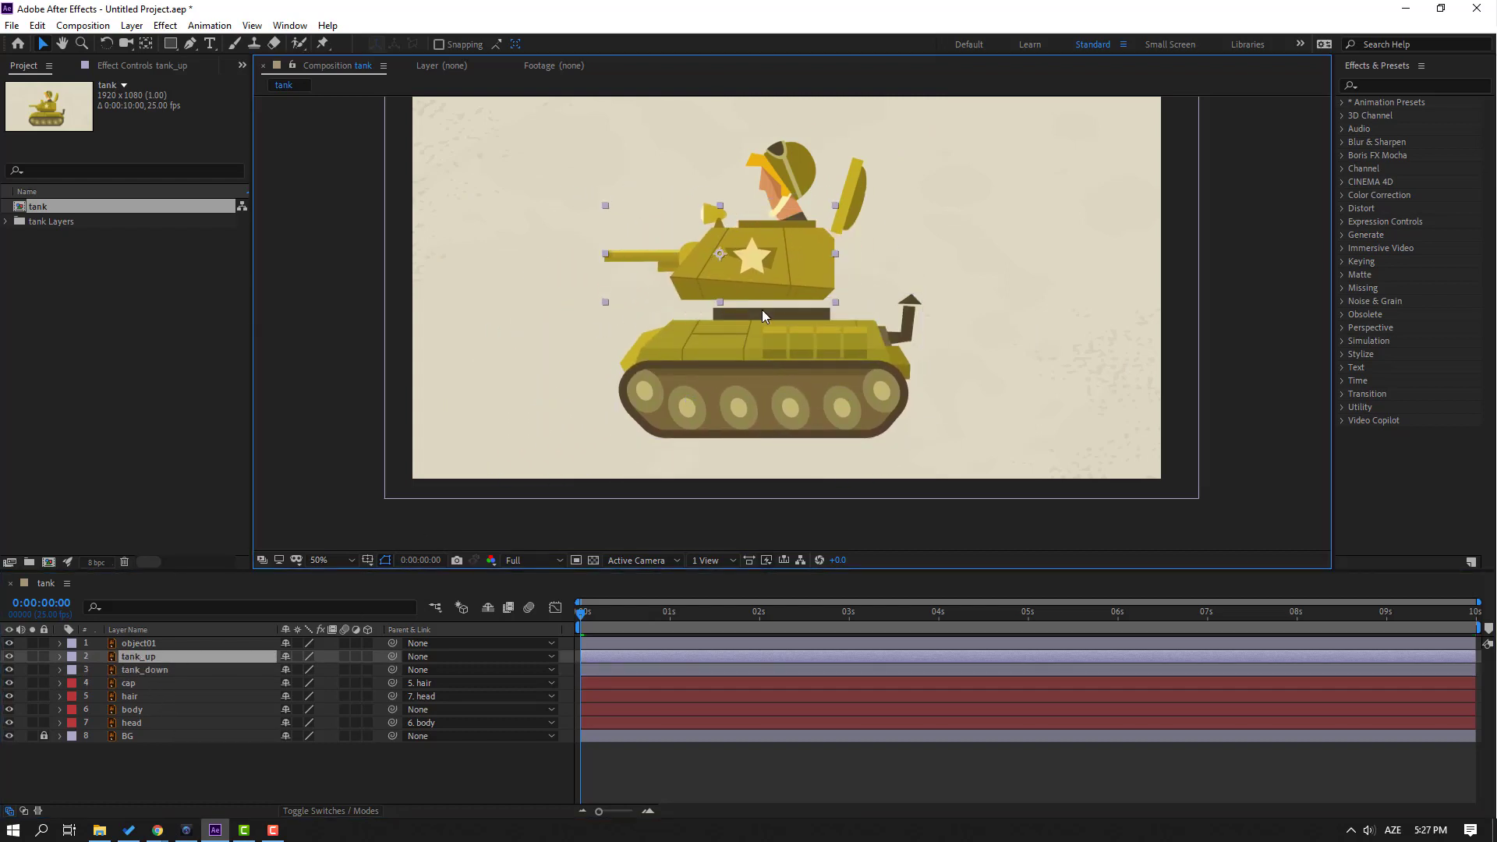
pyautogui.hotkey('ctrl', 'z')
# Step: Move the object01 hatch lid's anchor point to its bottom-left corner
pyautogui.click(128, 645)
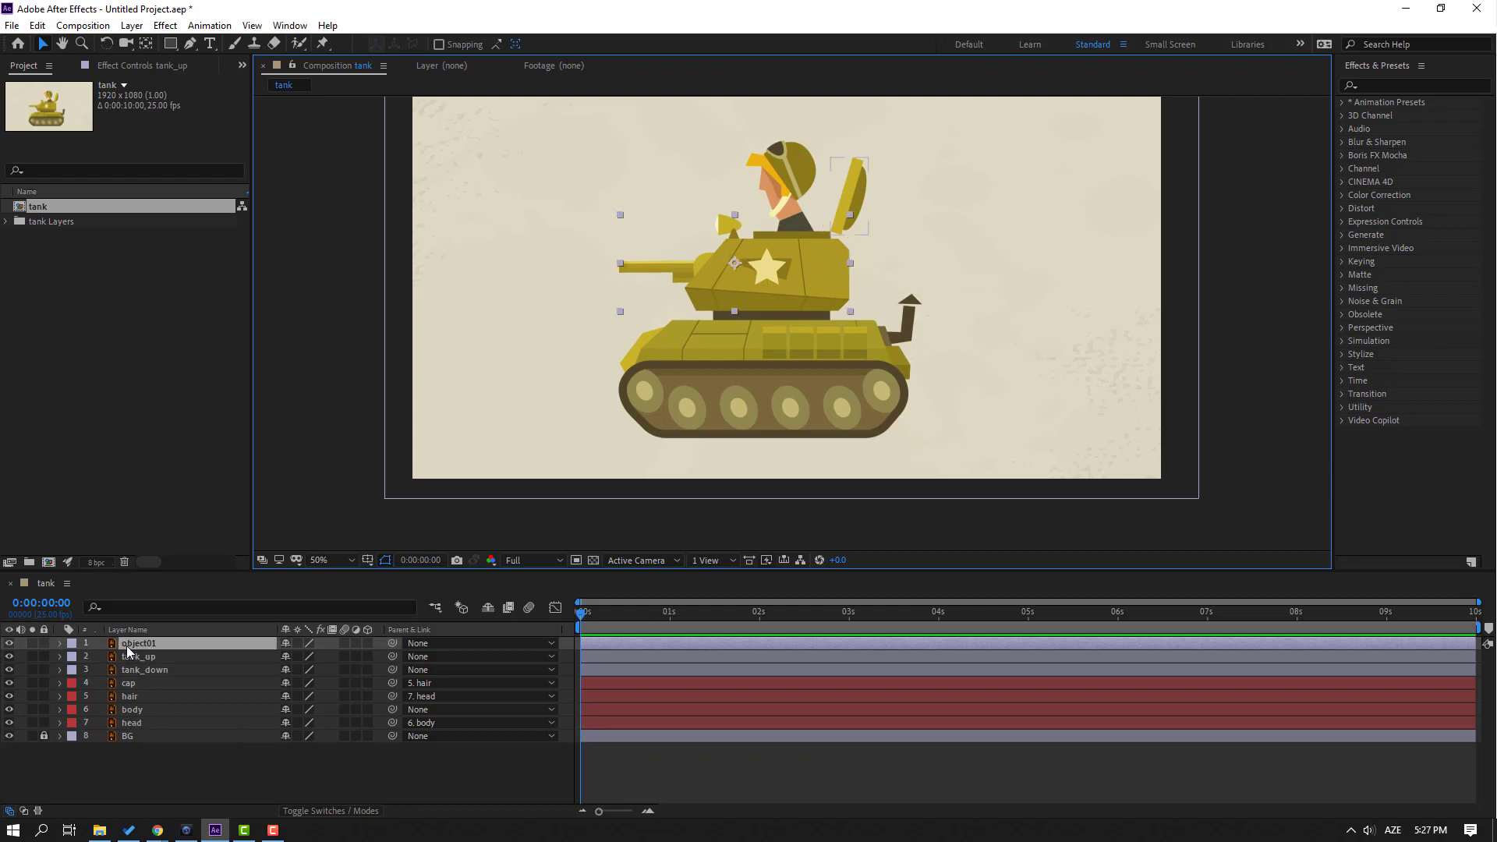
pyautogui.click(32, 643)
pyautogui.scroll(4, 736, 323)
pyautogui.hscroll(-3, 725, 323)
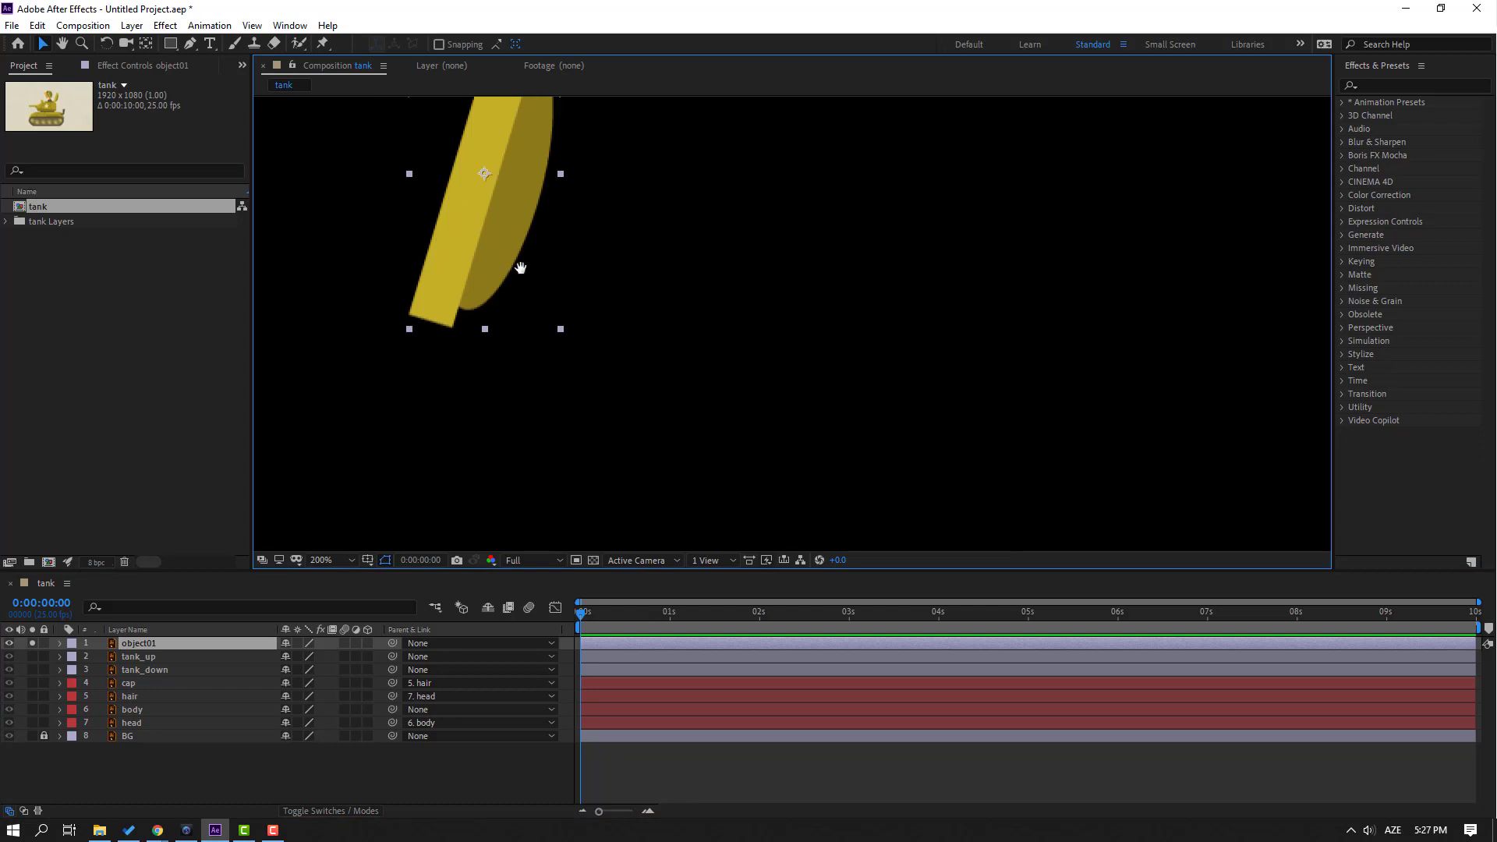
pyautogui.click(145, 43)
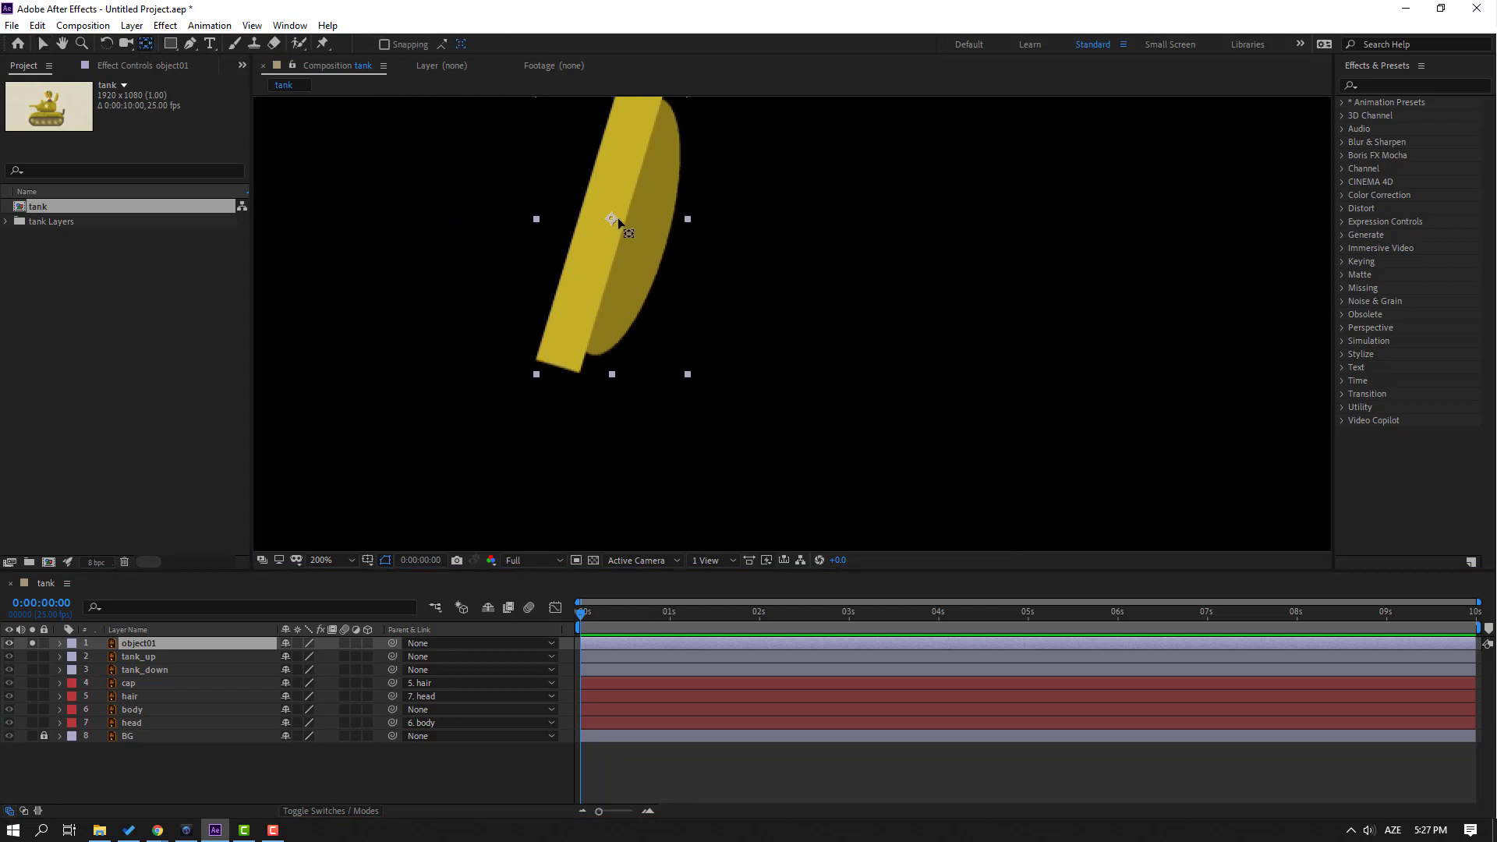
pyautogui.moveTo(615, 221); pyautogui.dragTo(541, 357)
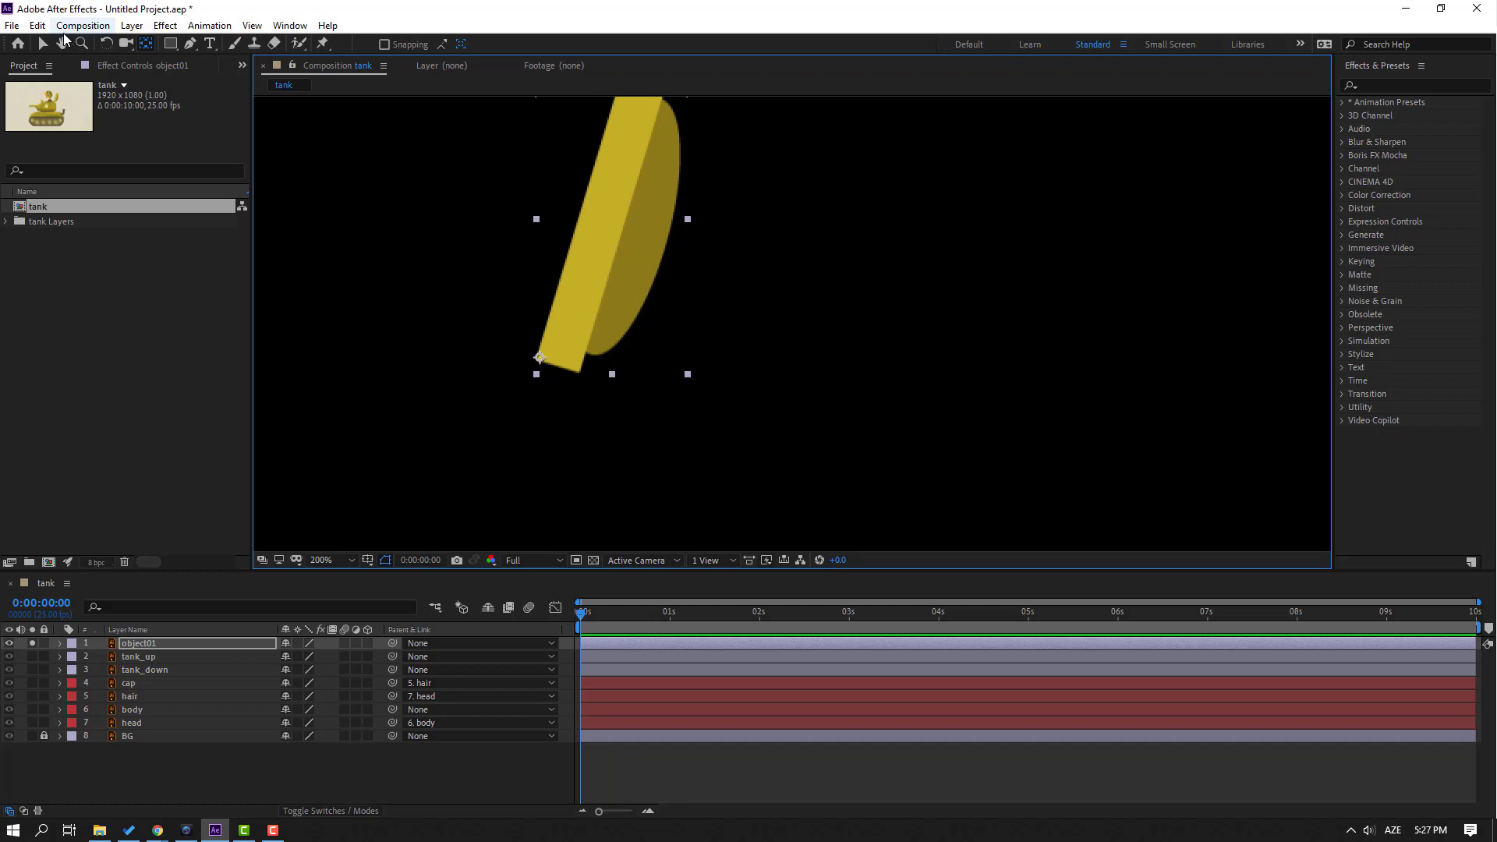
pyautogui.press('v')
pyautogui.click(32, 644)
pyautogui.scroll(-2, 533, 319)
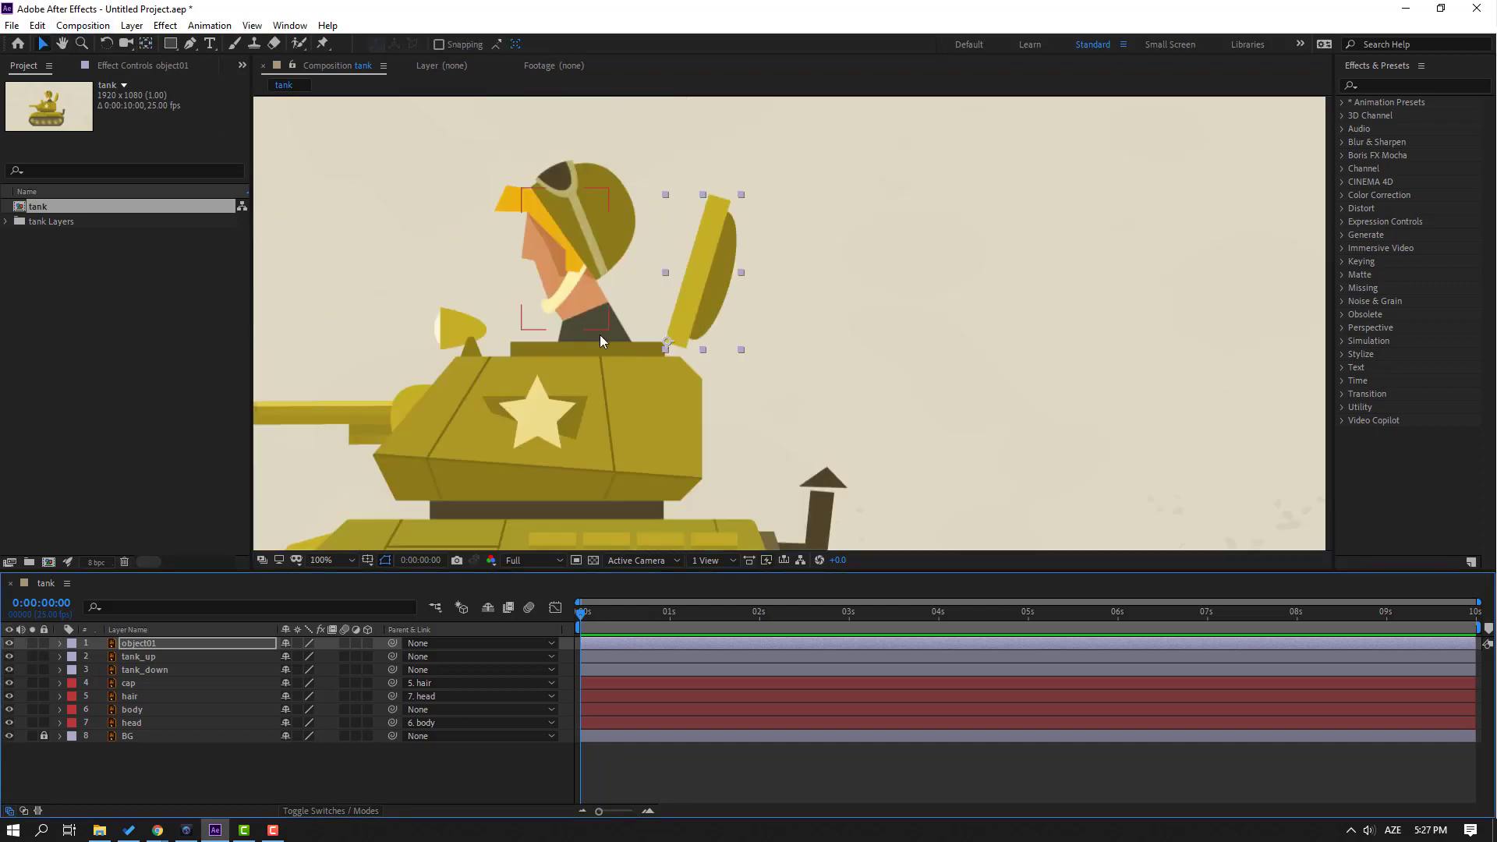
# Step: Rotate the object01 hatch lid closed to -107°
pyautogui.press('r')
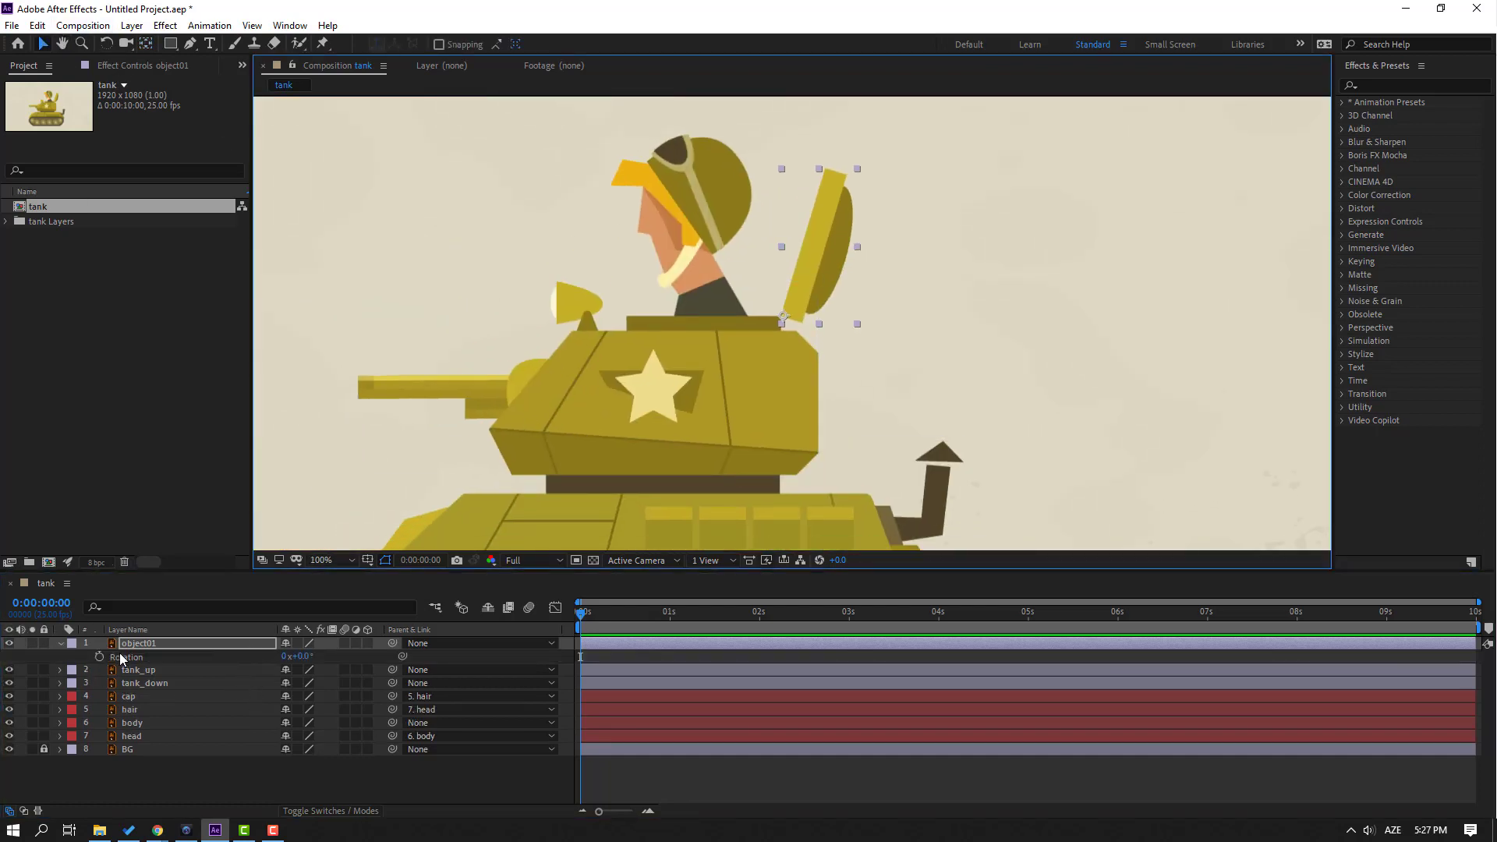
pyautogui.moveTo(304, 661); pyautogui.dragTo(230, 671)
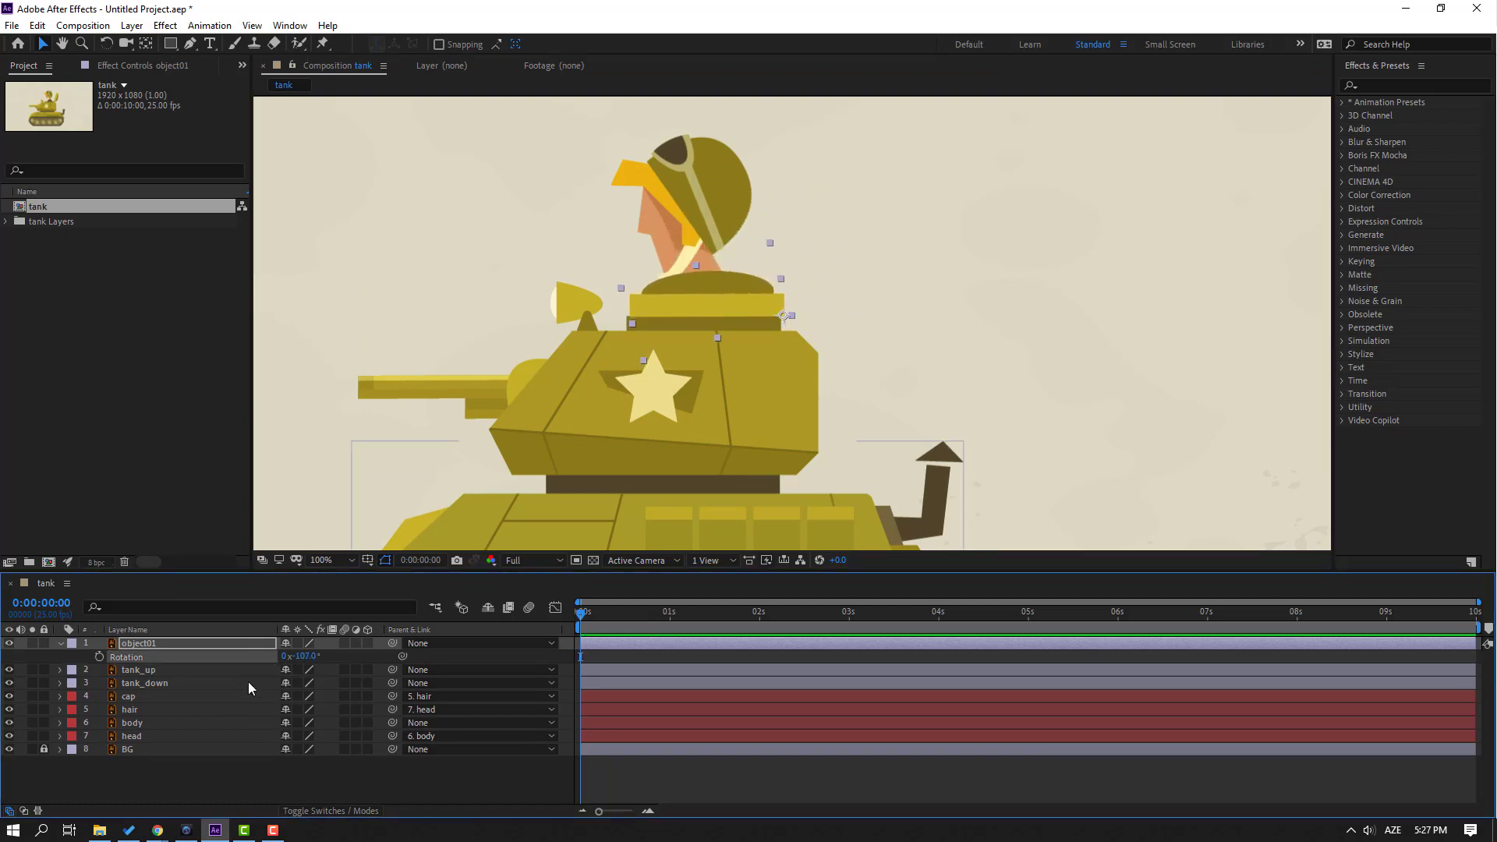
pyautogui.press('.')
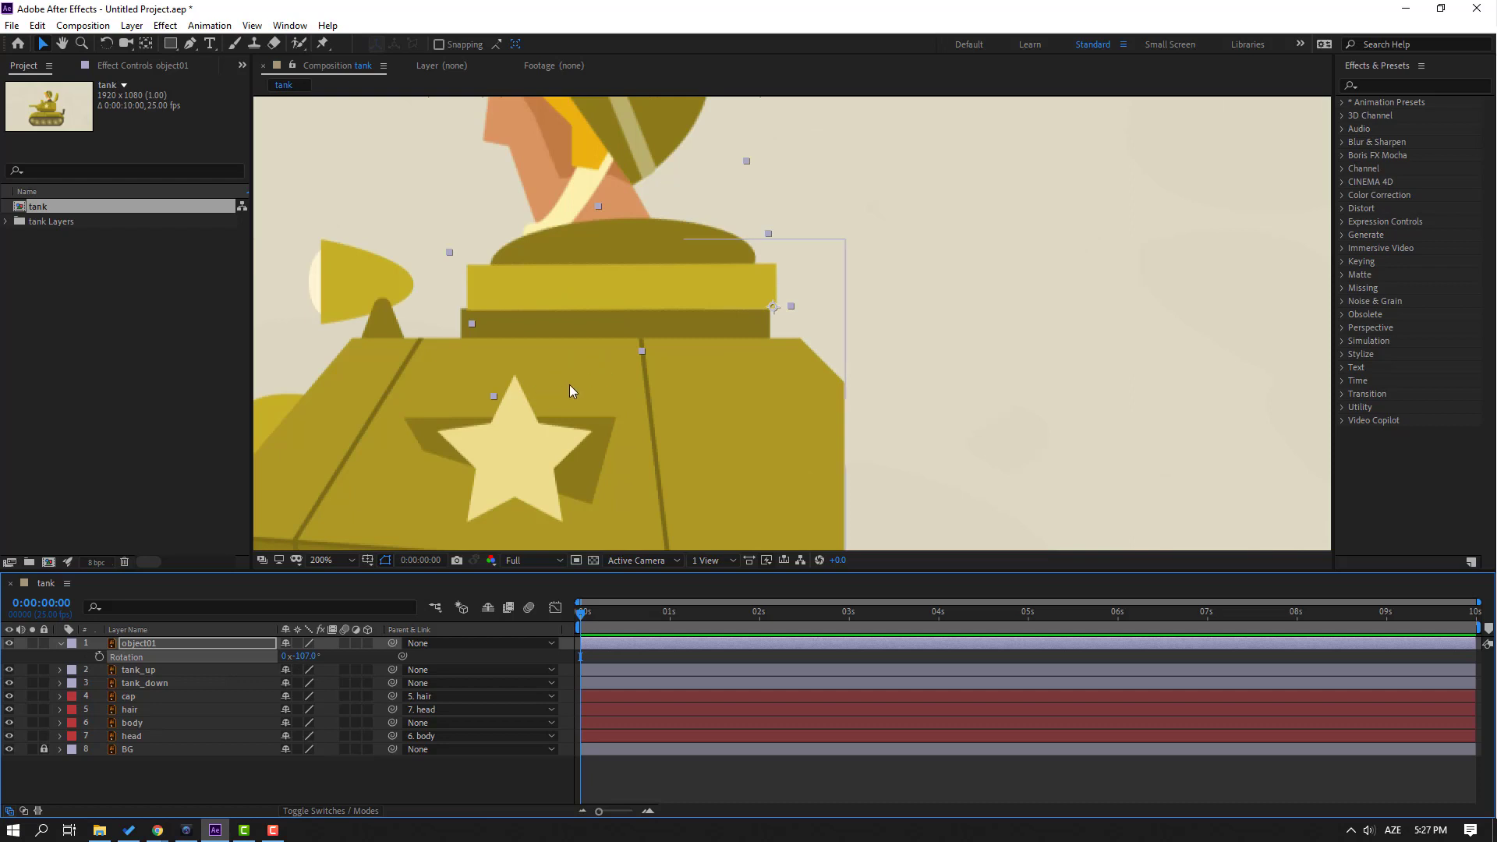
pyautogui.click(437, 761)
pyautogui.press(',')
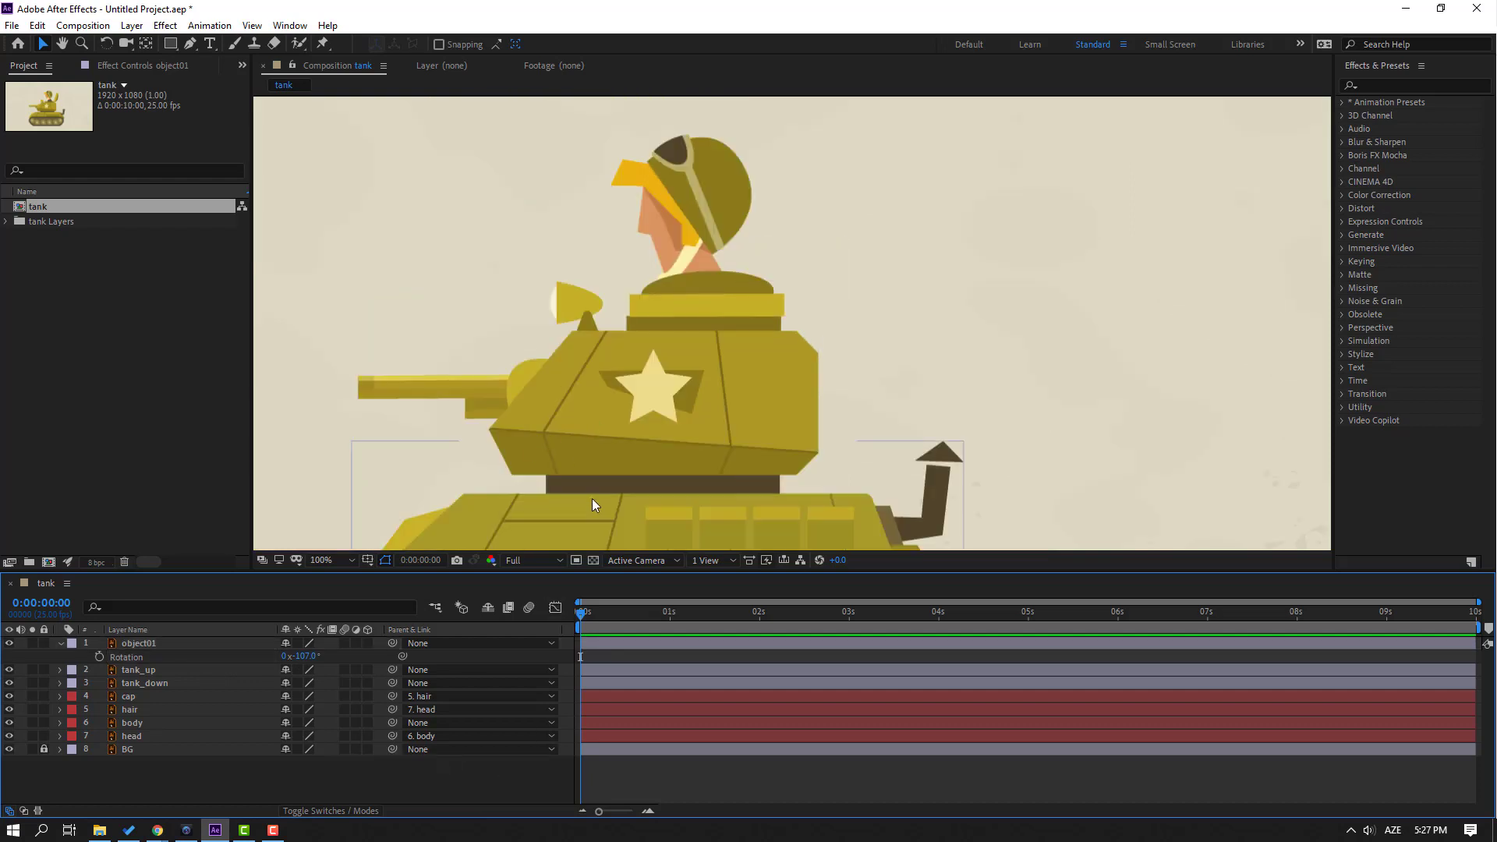
# Step: Hide the head, cap, hair and body layers
pyautogui.click(131, 737)
pyautogui.keyDown('ctrl'); pyautogui.click(144, 696); pyautogui.keyUp('ctrl')
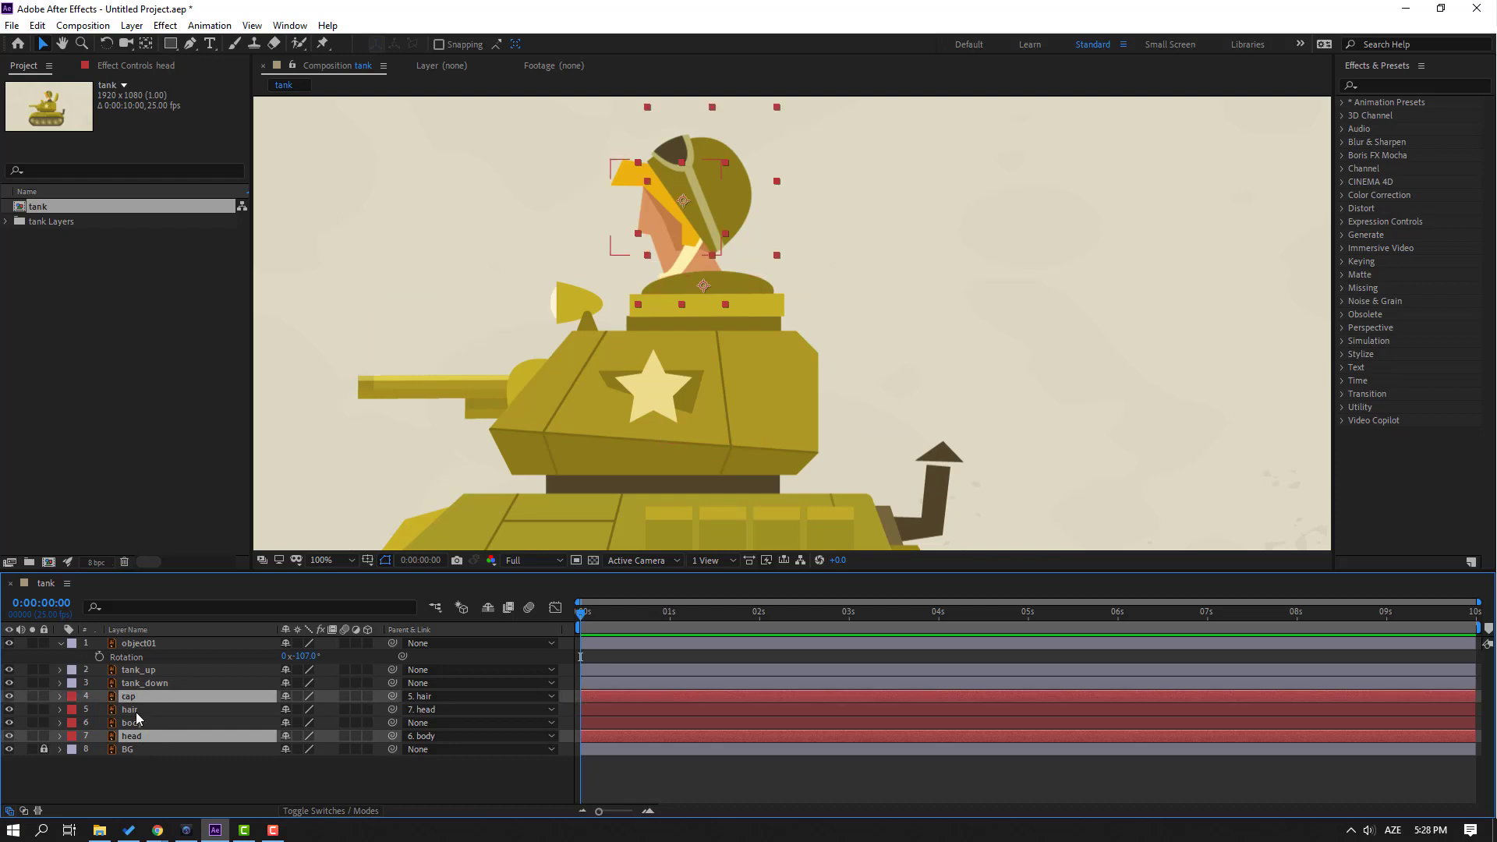
pyautogui.keyDown('ctrl'); pyautogui.click(137, 711); pyautogui.keyUp('ctrl')
pyautogui.keyDown('ctrl'); pyautogui.click(137, 723); pyautogui.keyUp('ctrl')
pyautogui.click(9, 705)
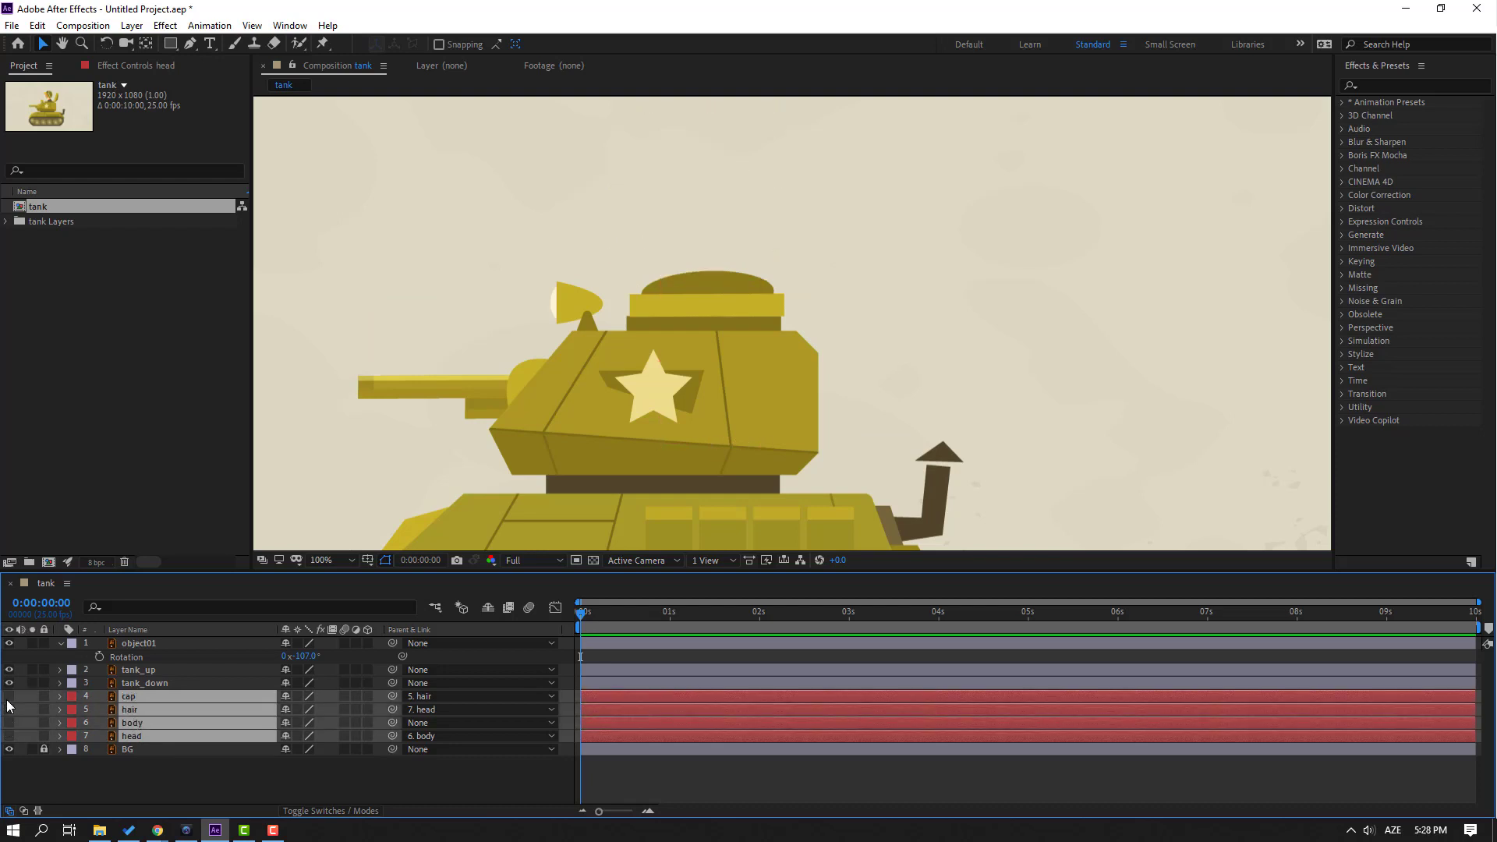
pyautogui.click(226, 790)
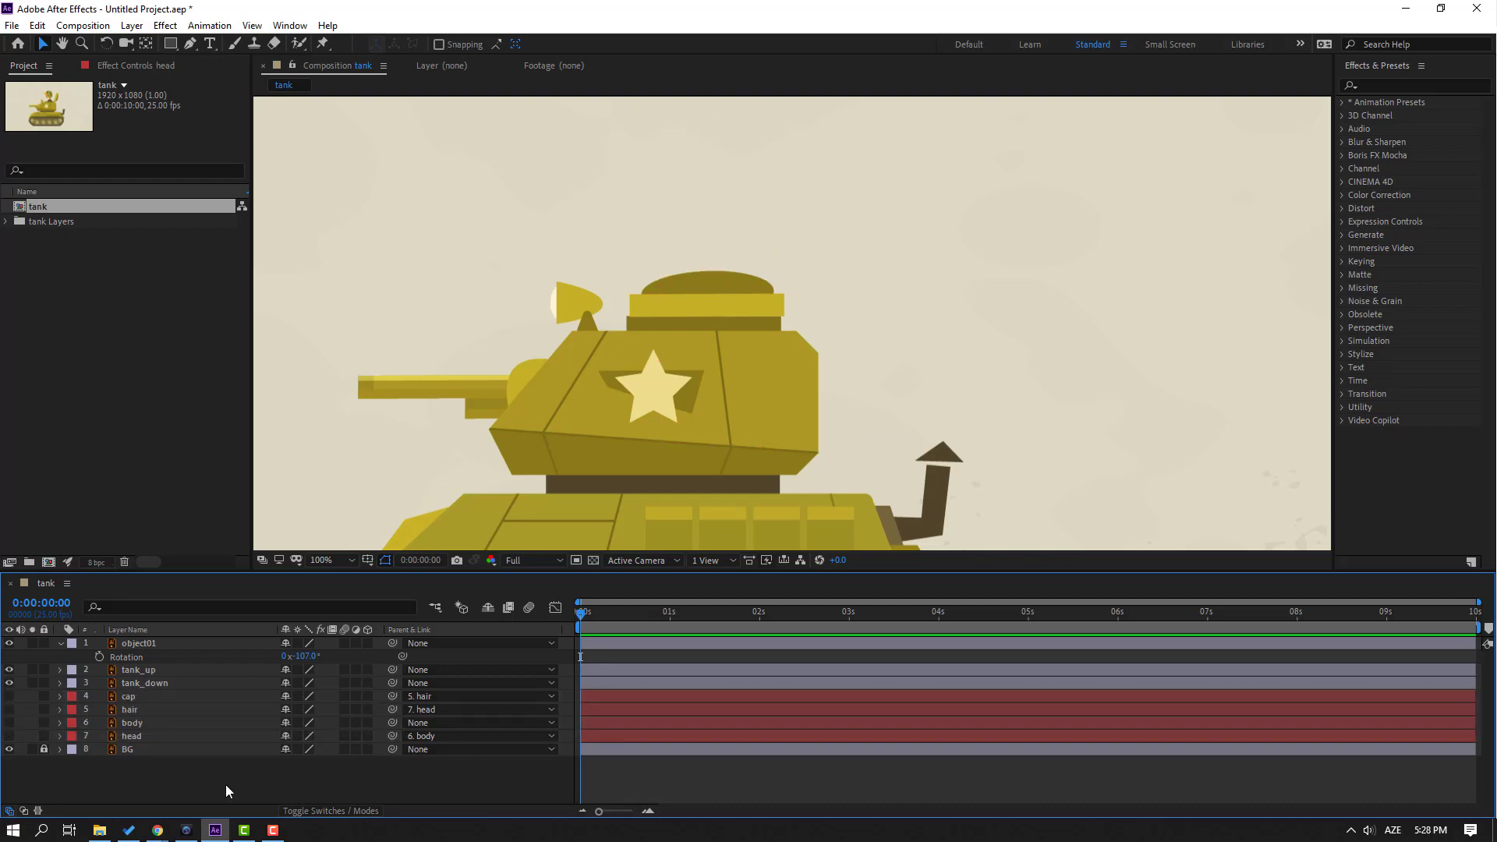
# Step: Set a Rotation keyframe on the hatch lid at 0s
pyautogui.click(138, 644)
pyautogui.press('.')
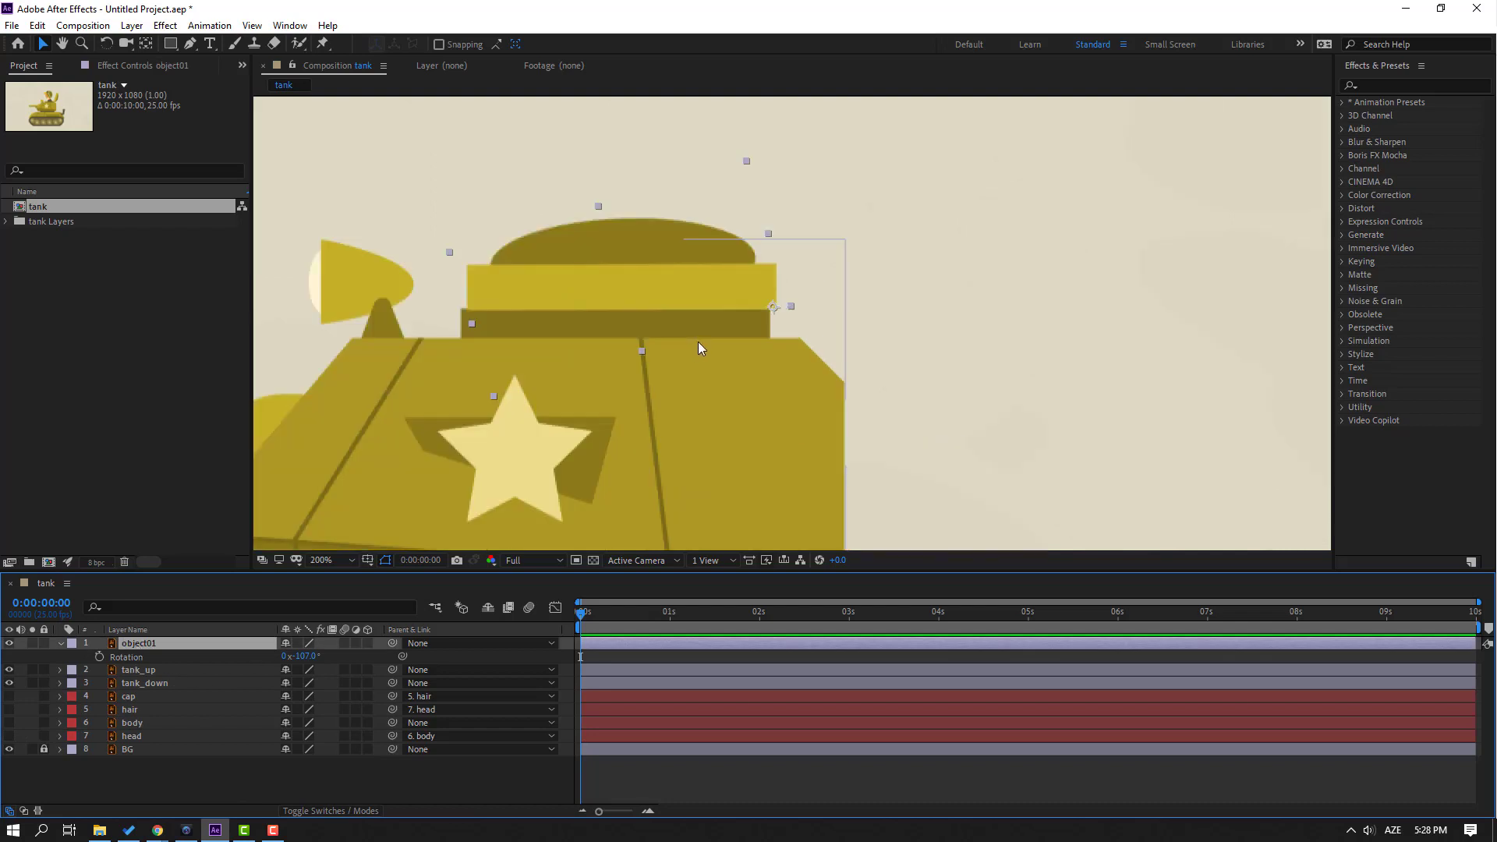
pyautogui.click(99, 656)
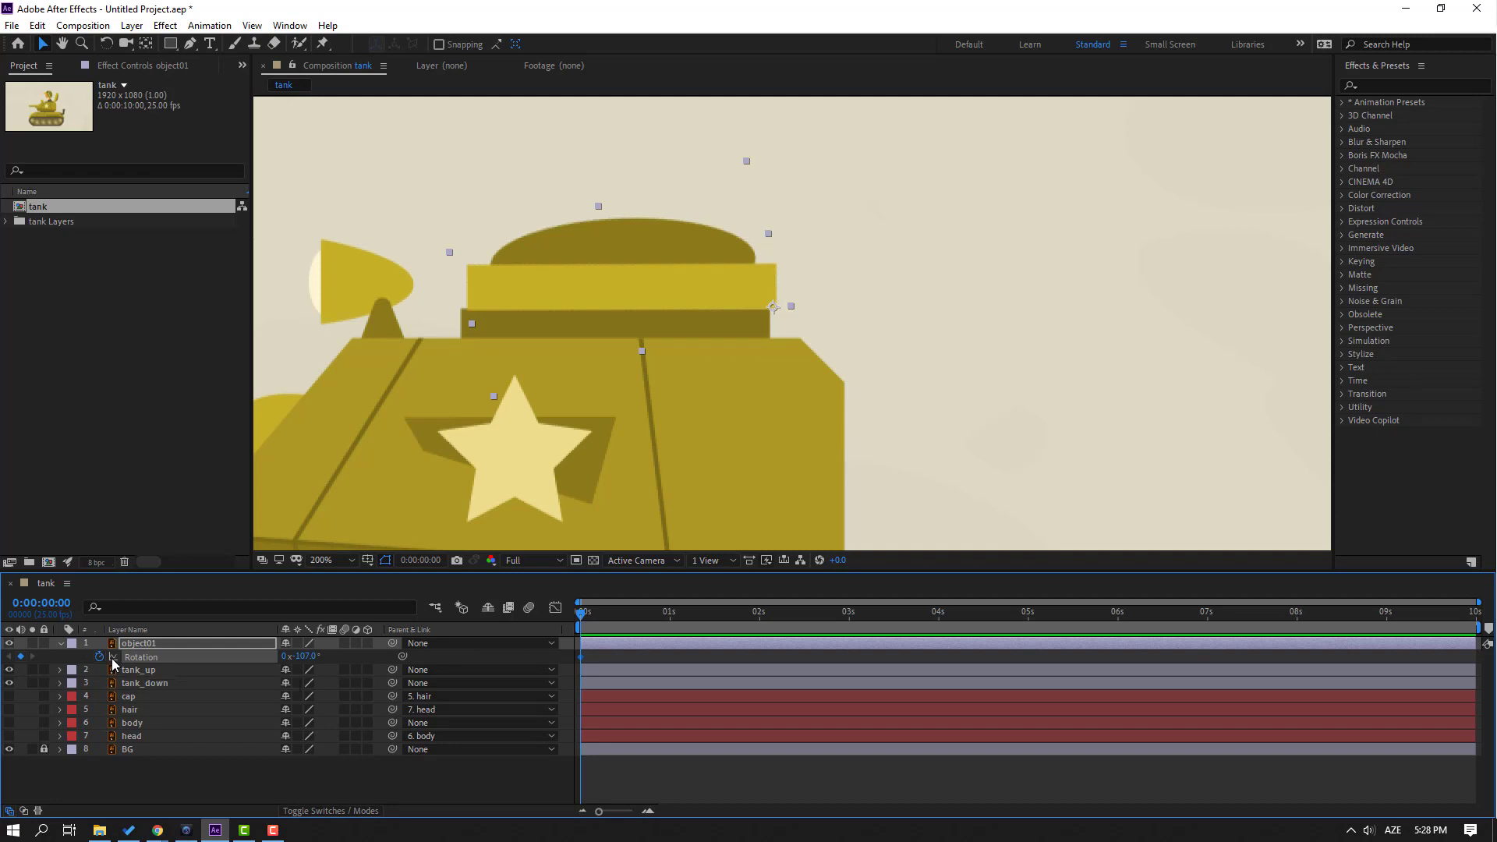
# Step: Add hatch lid Rotation keyframes of 20°, 4° and 23° from frame 10 on
pyautogui.hotkey('shift', 'pagedown')
pyautogui.moveTo(300, 657); pyautogui.dragTo(398, 656)
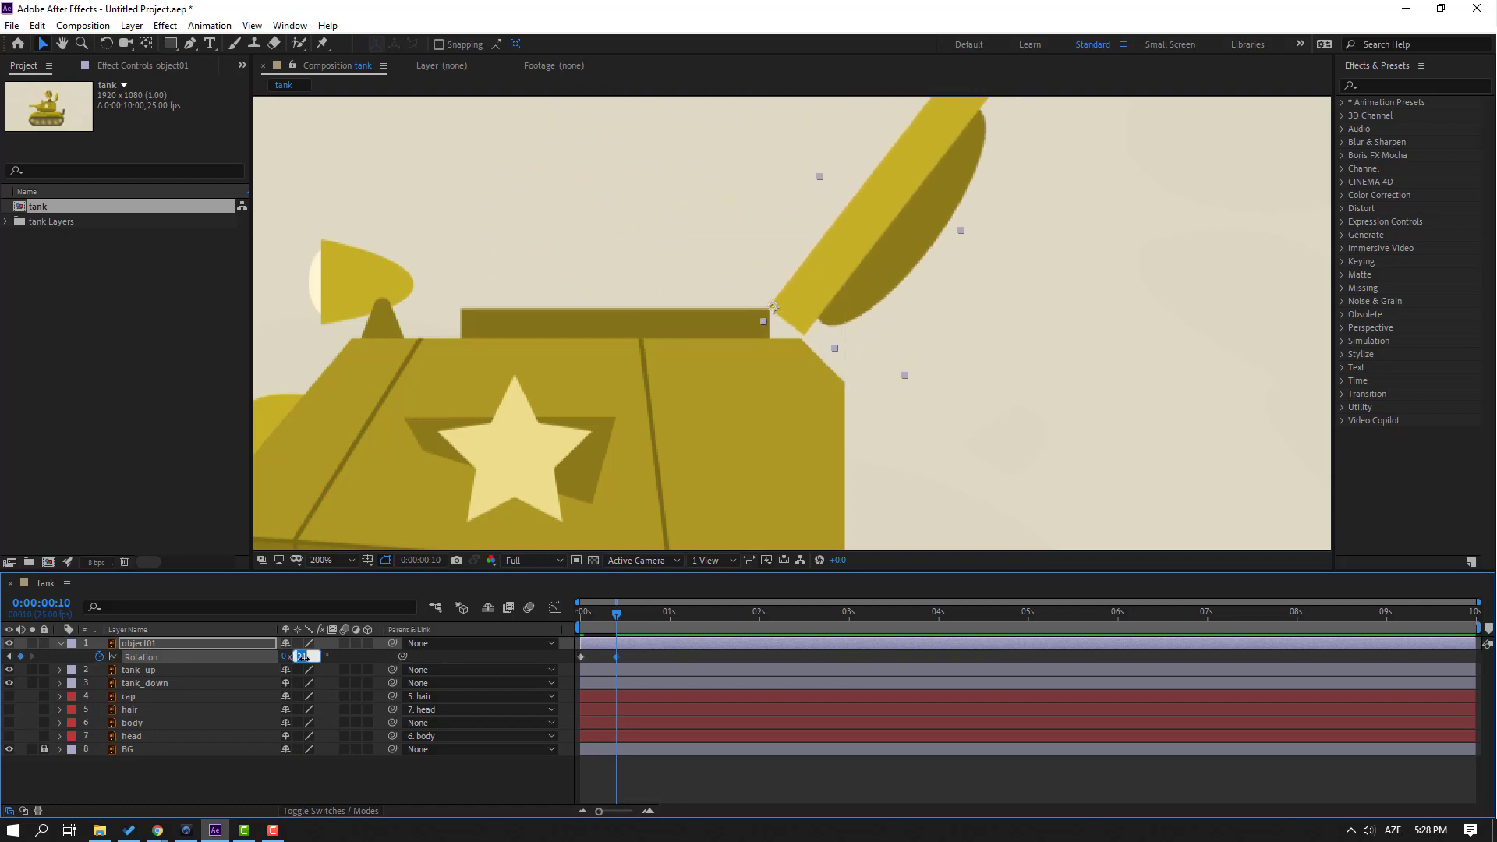
pyautogui.press('Return')
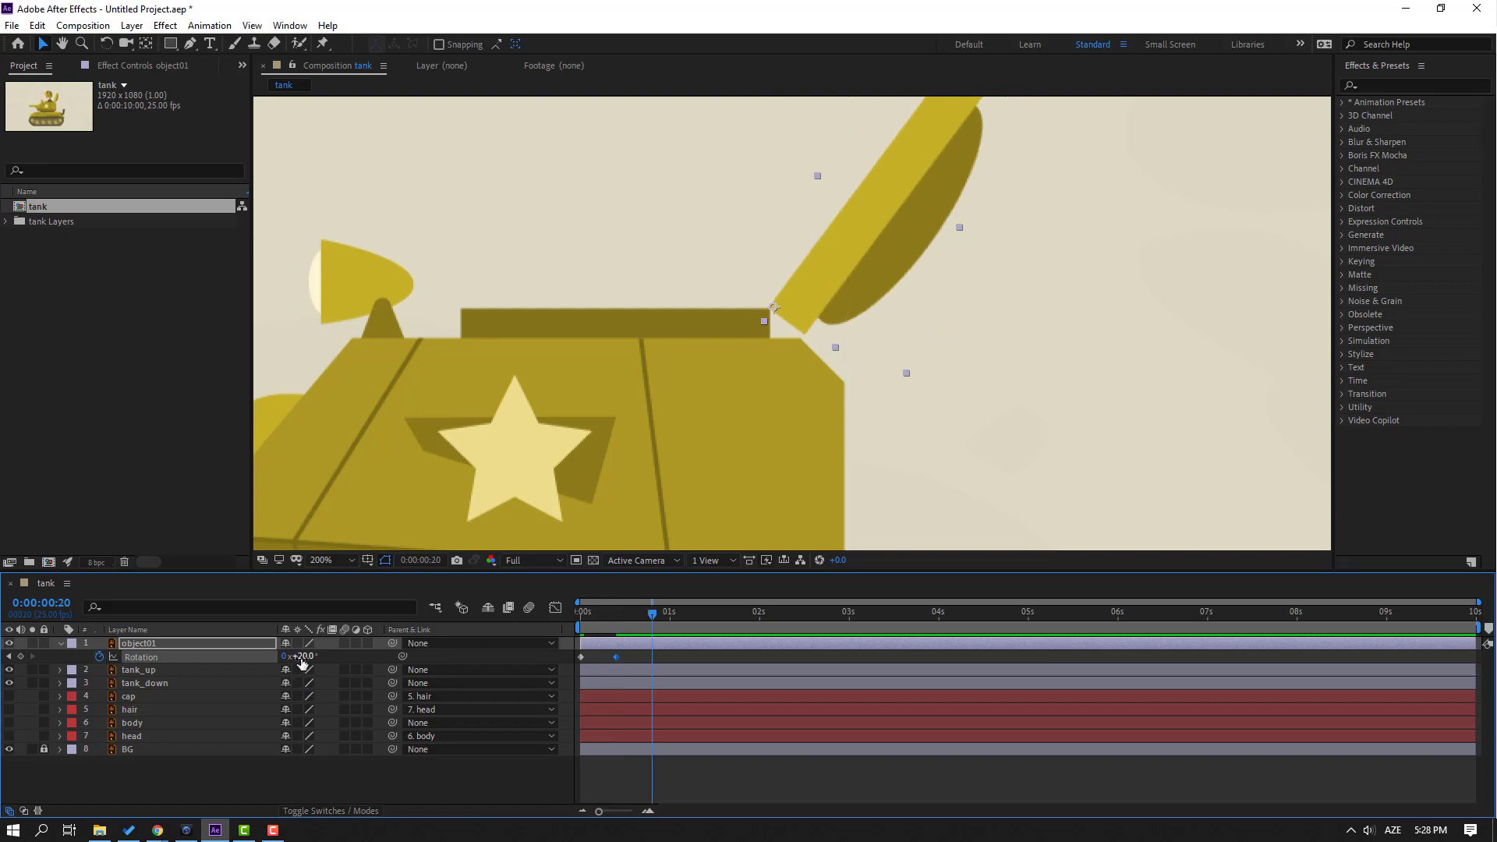
pyautogui.click(312, 661)
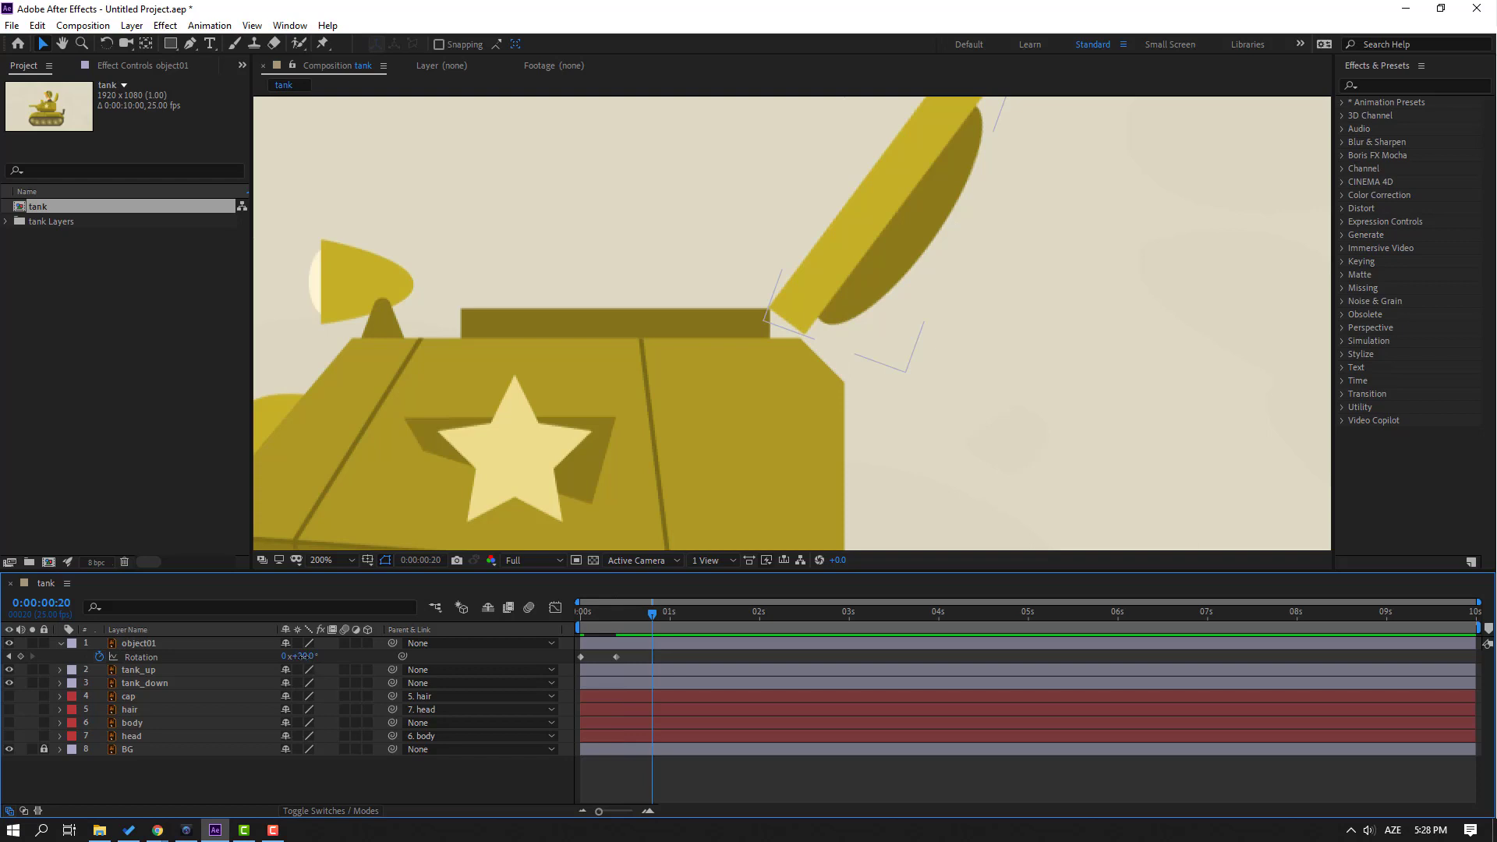
pyautogui.moveTo(302, 655); pyautogui.dragTo(287, 704)
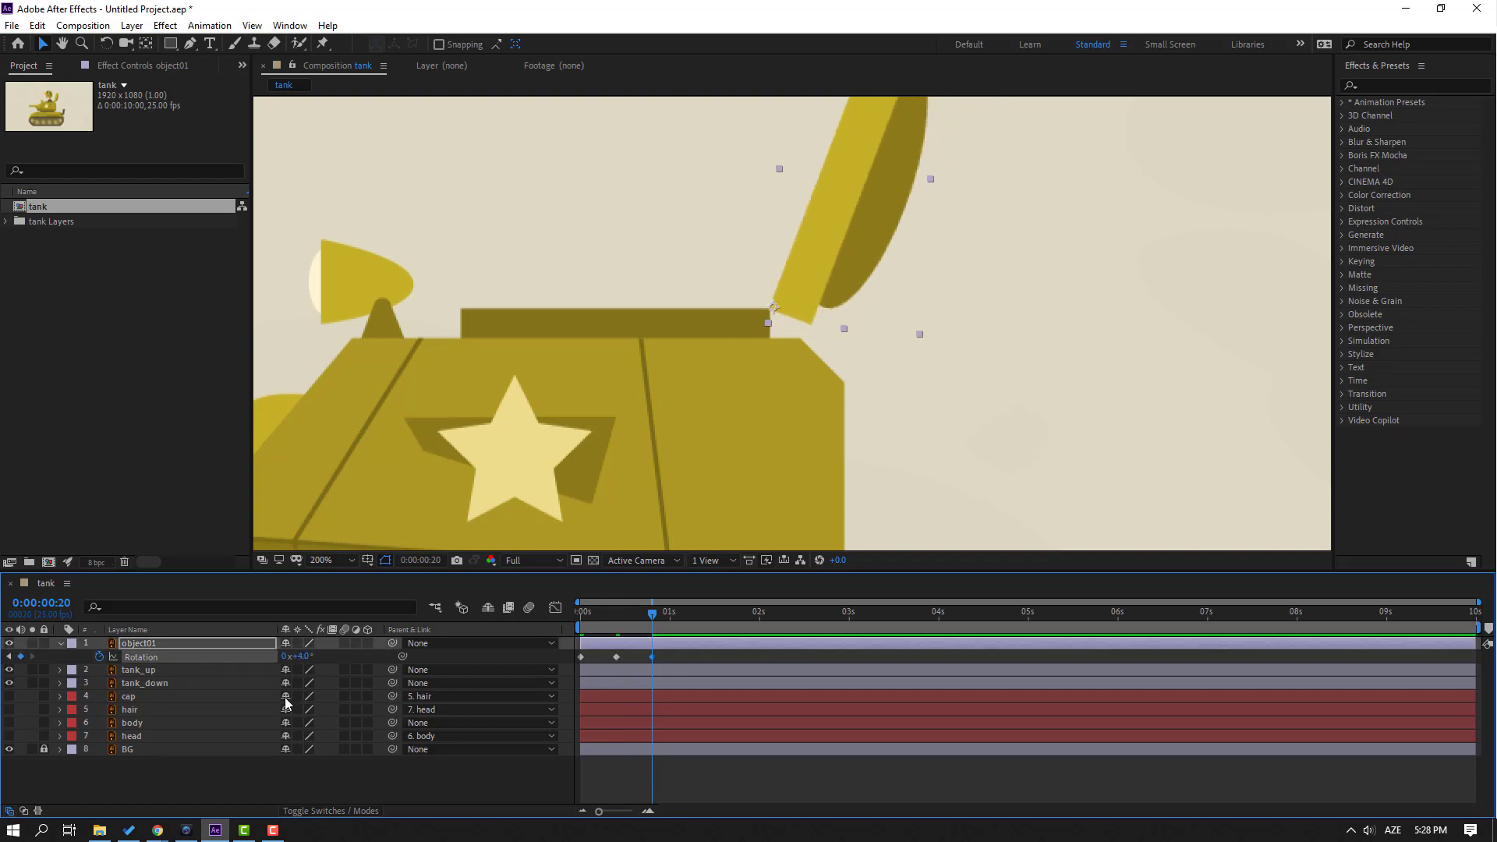
pyautogui.click(300, 657)
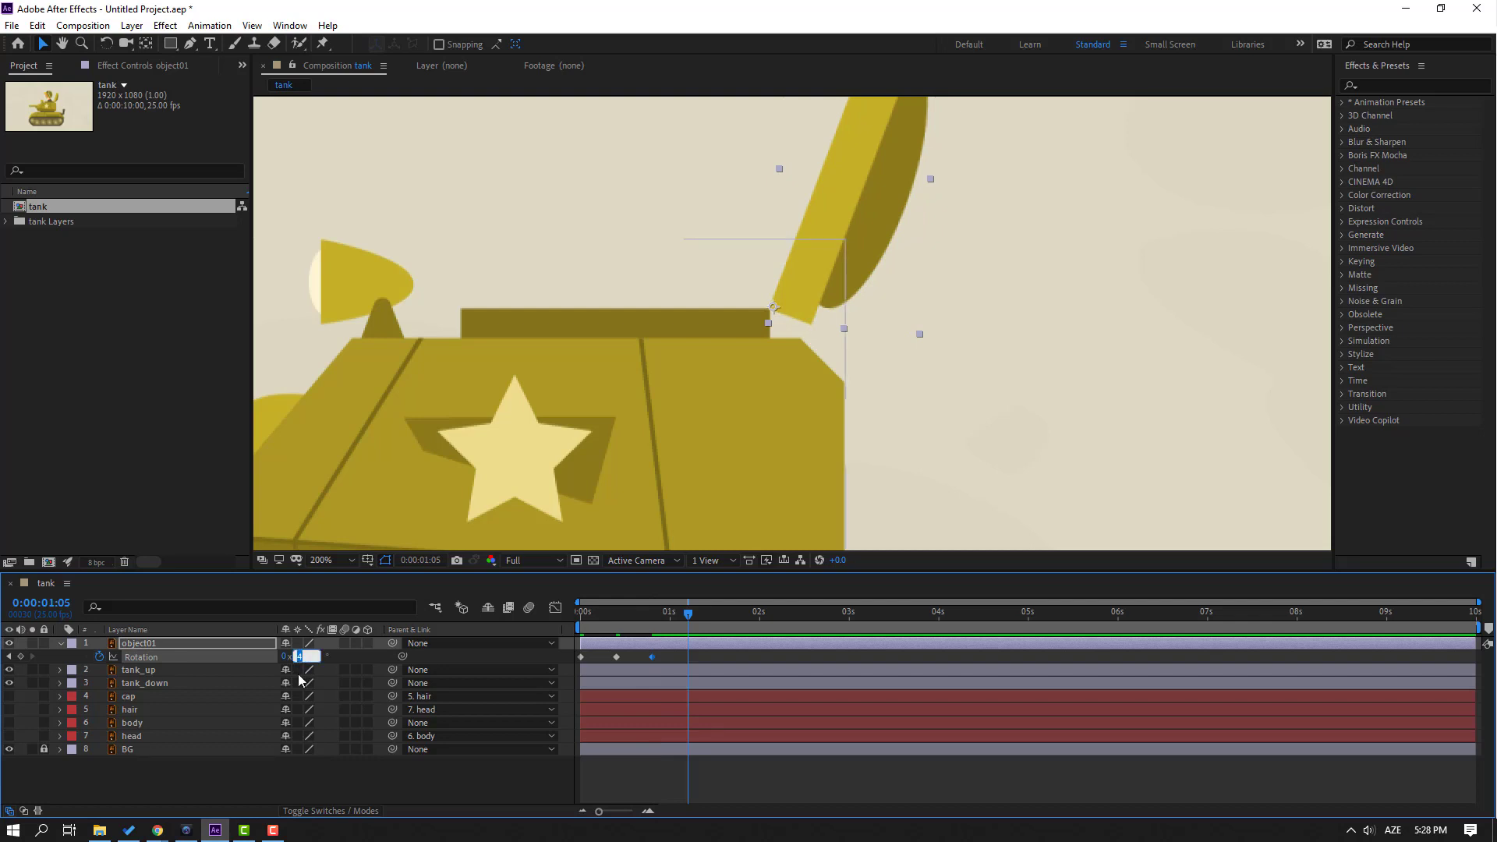
pyautogui.press('Return')
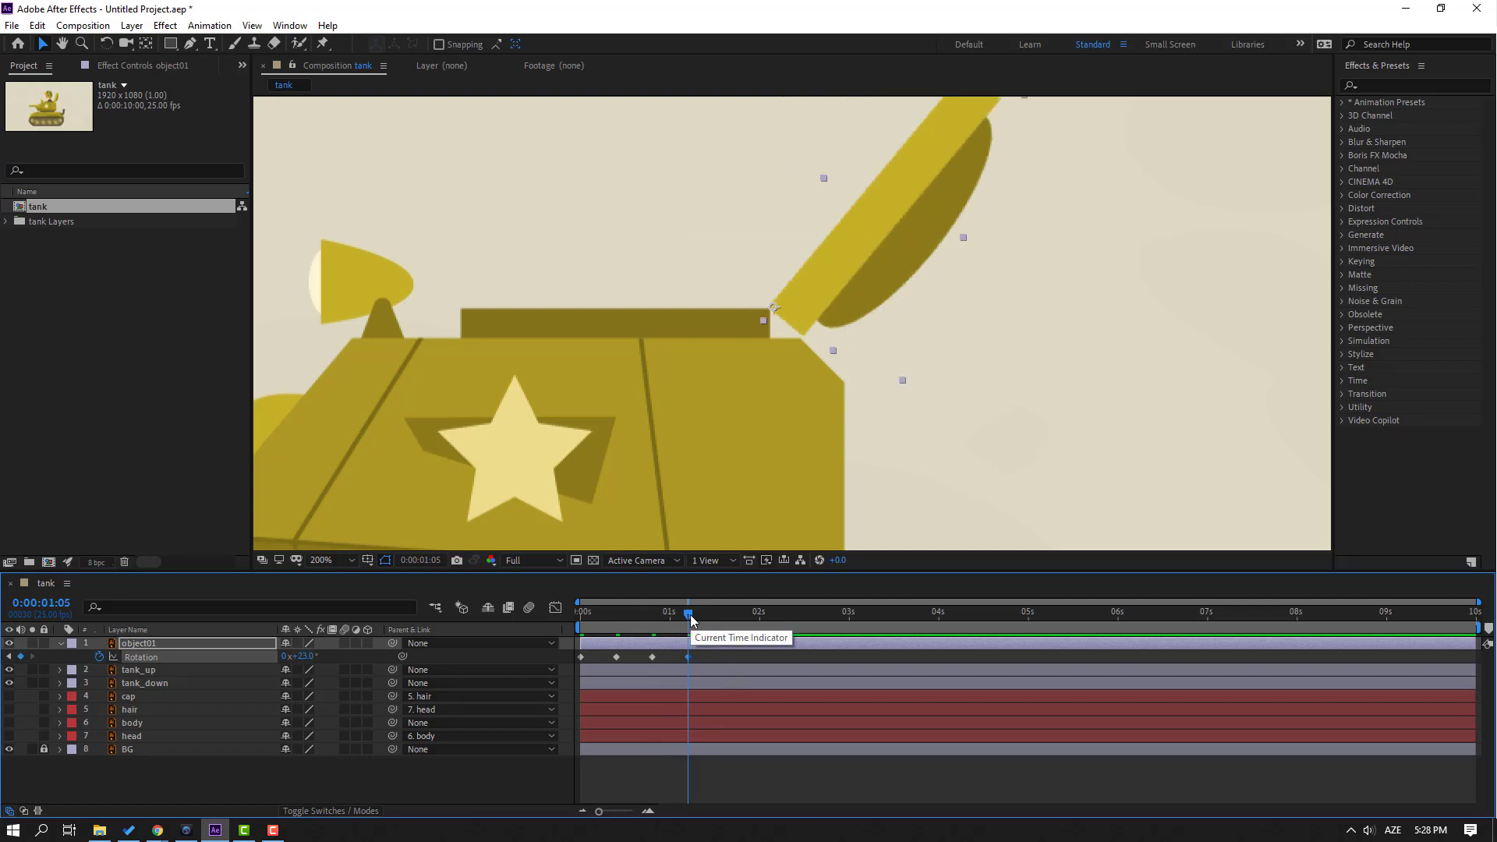
pyautogui.press(',')
pyautogui.press('space')
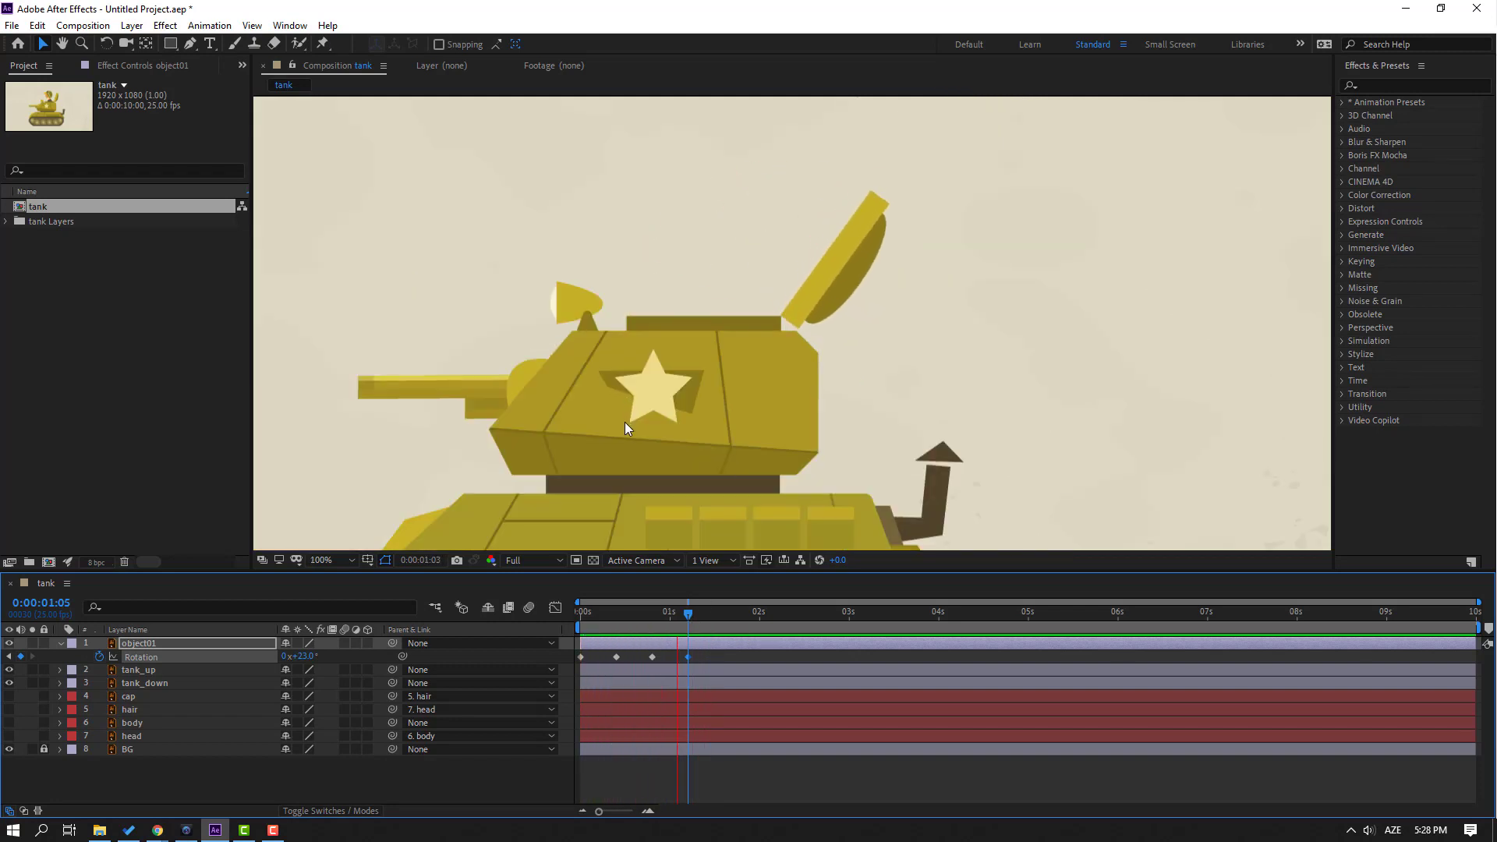
# Step: Apply Easy Ease to all the lid's Rotation keyframes
pyautogui.moveTo(717, 656); pyautogui.dragTo(577, 668)
pyautogui.rightClick(582, 657)
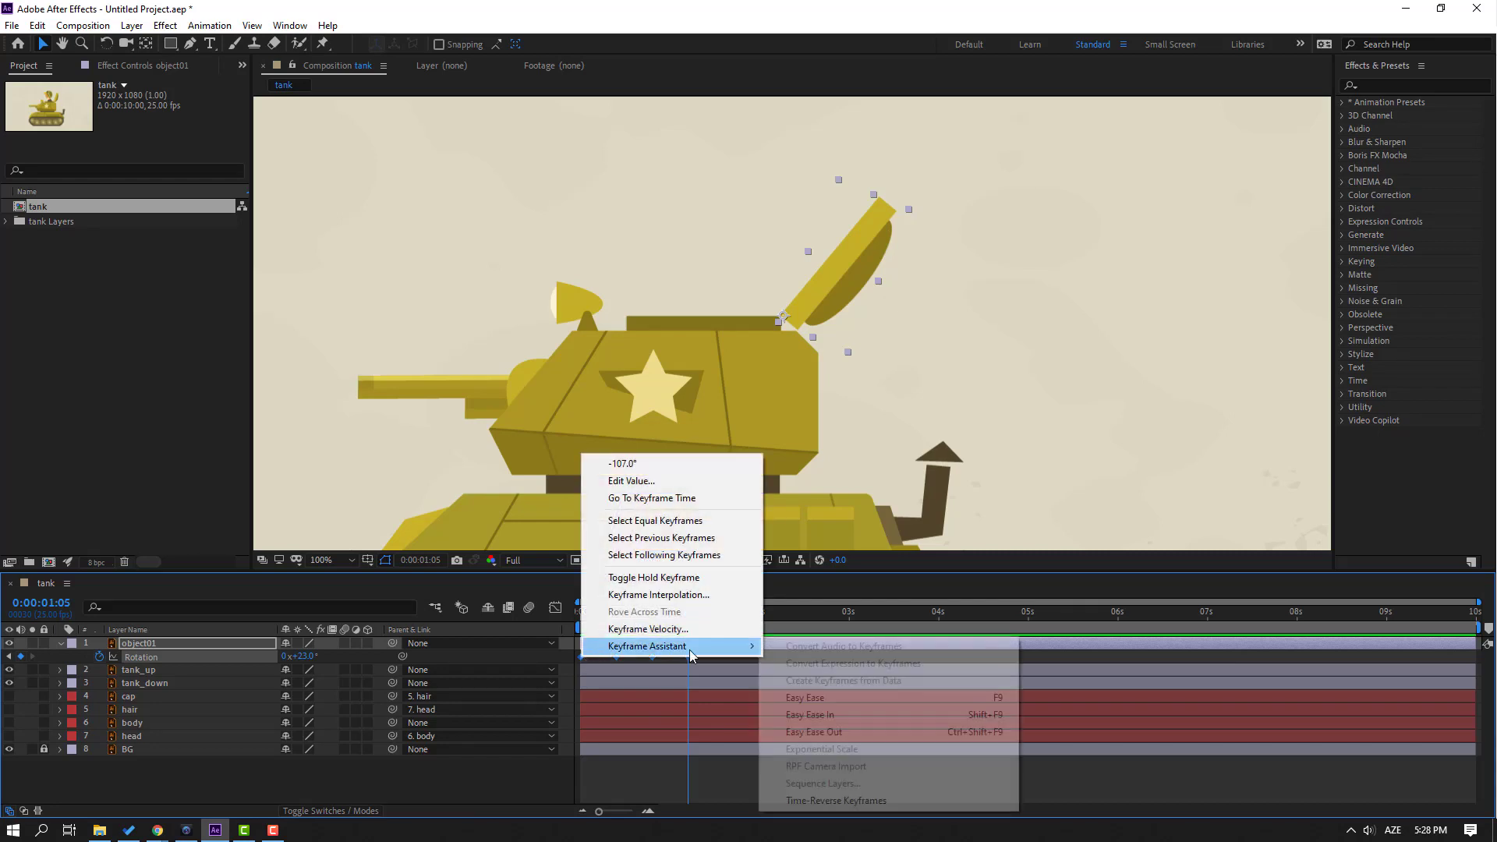
pyautogui.moveTo(689, 648)
pyautogui.click(827, 697)
pyautogui.click(732, 654)
pyautogui.press('space')
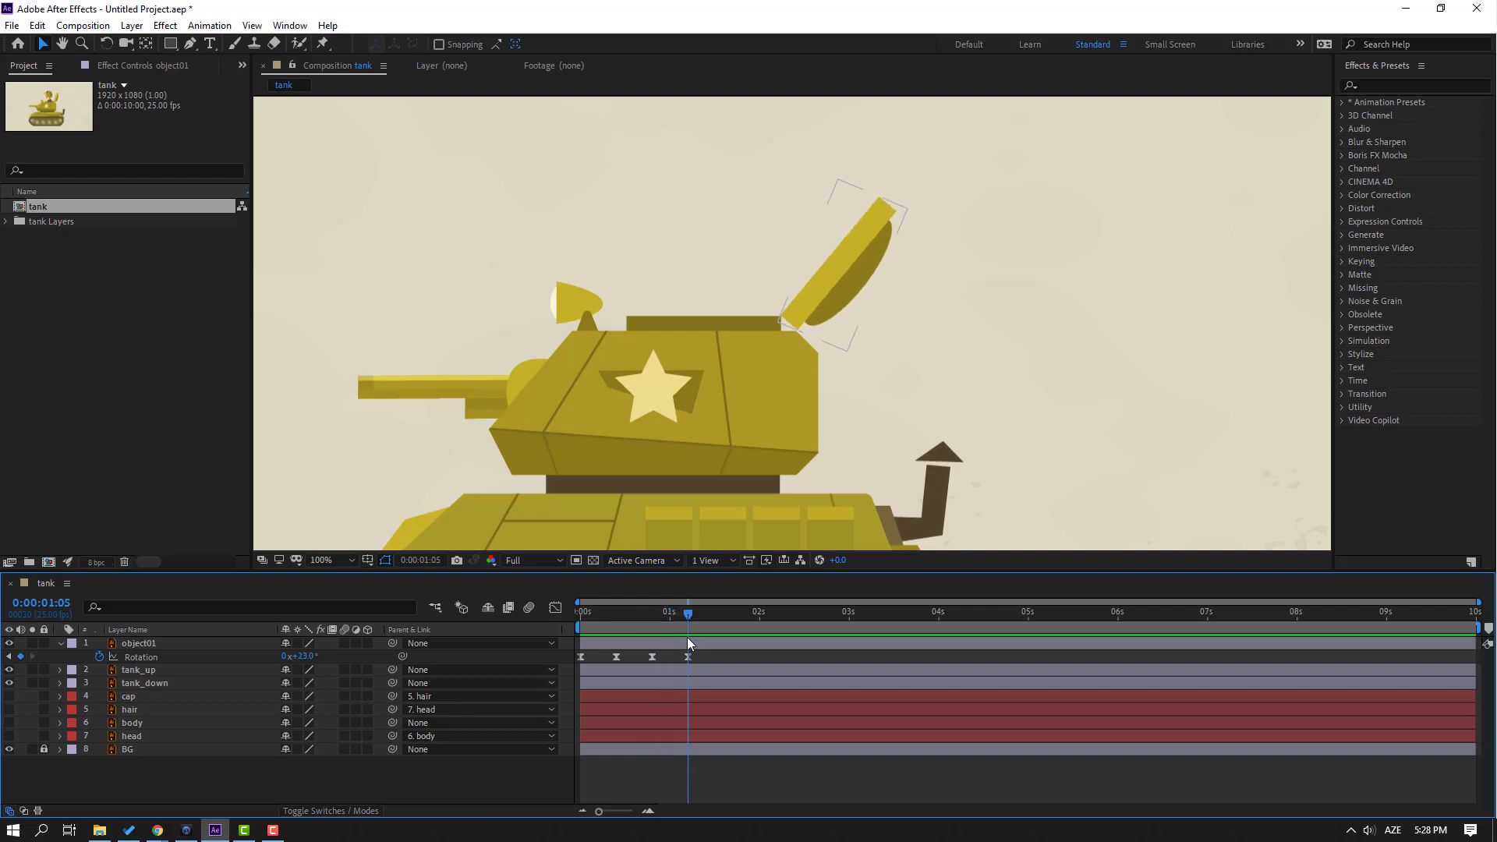
# Step: Change the 1:05 keyframe to 20° and the frame-20 keyframe to 10°
pyautogui.click(688, 657)
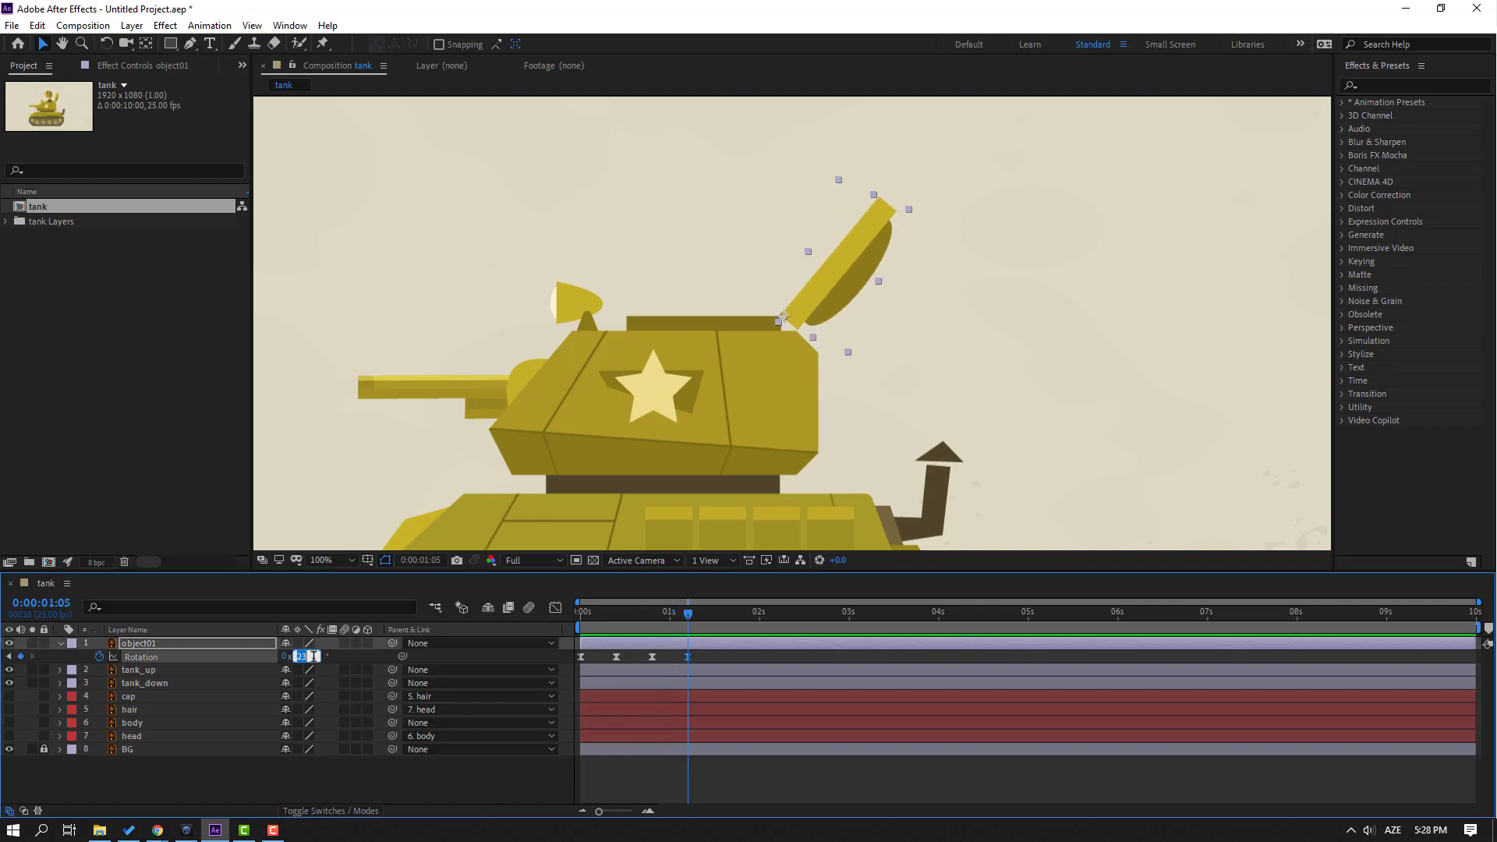
pyautogui.write('20')
pyautogui.press('Return')
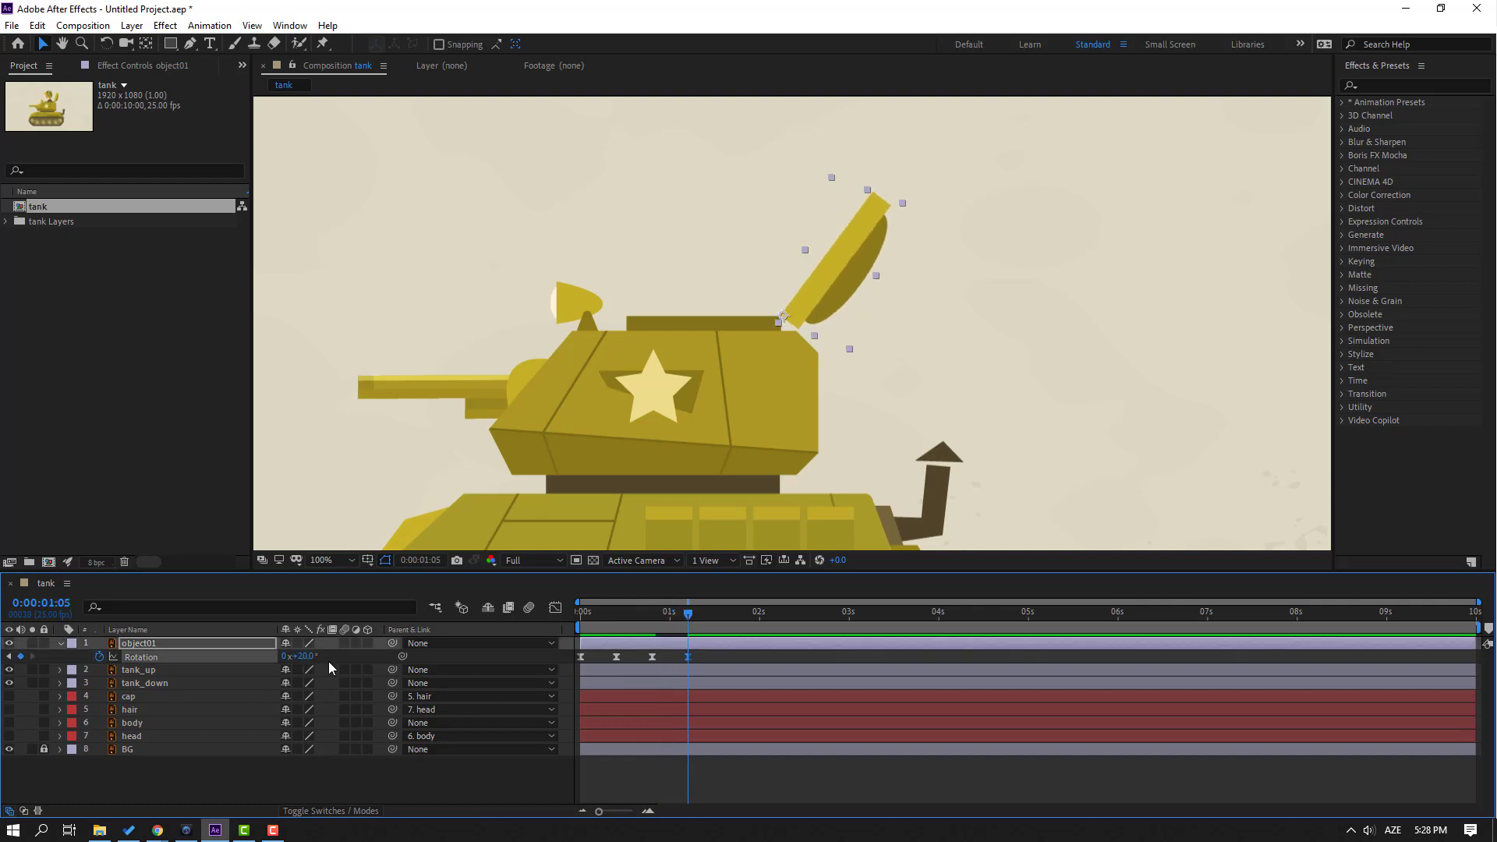
pyautogui.press('space')
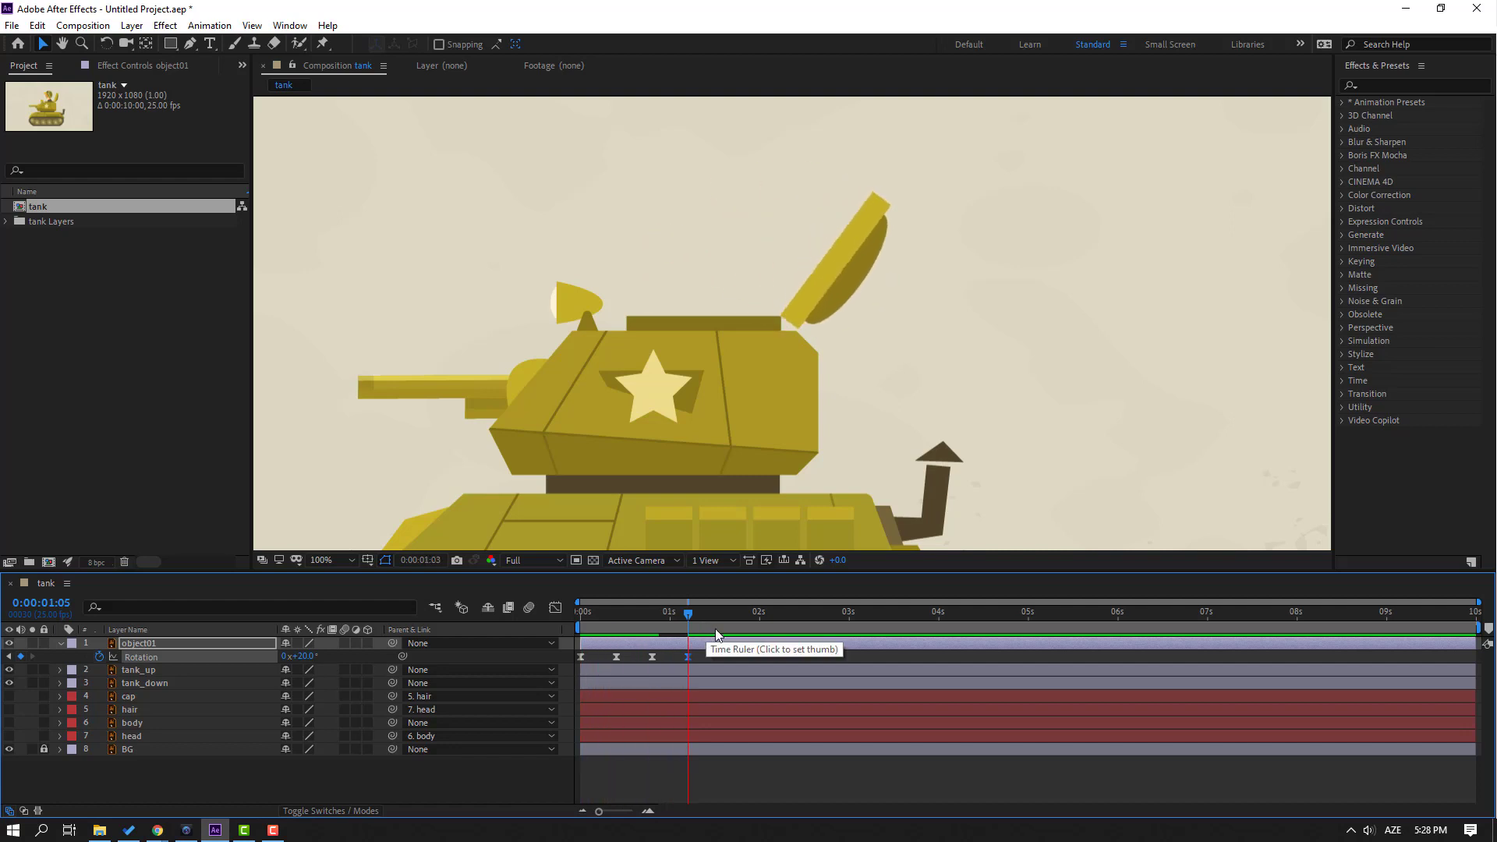
pyautogui.moveTo(647, 623)
pyautogui.mouseDown()
pyautogui.moveTo(607, 616)
pyautogui.moveTo(654, 620)
pyautogui.mouseUp()
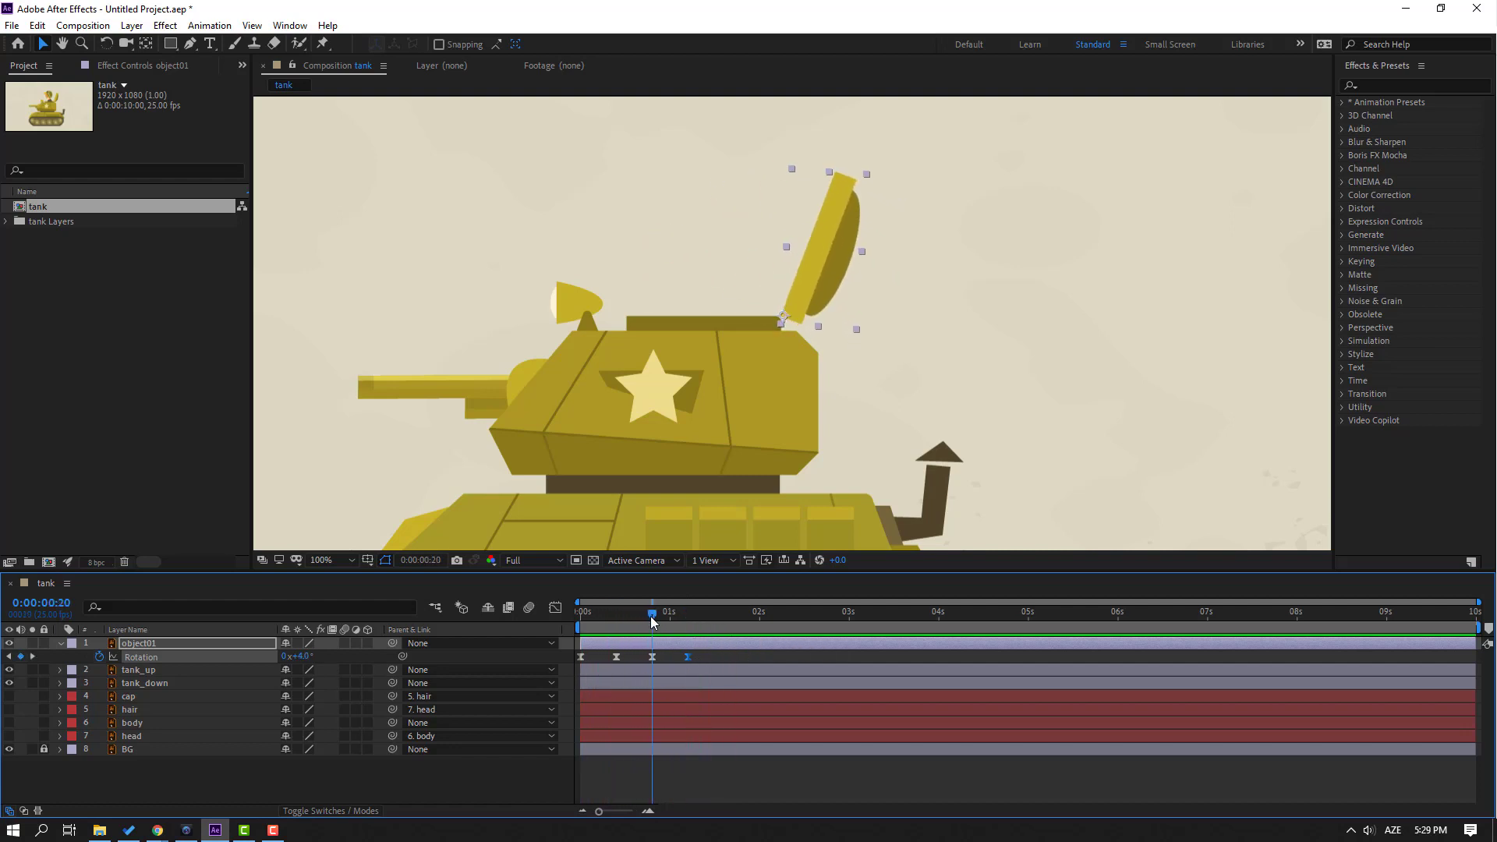
pyautogui.click(651, 657)
pyautogui.press('Return')
pyautogui.press('space')
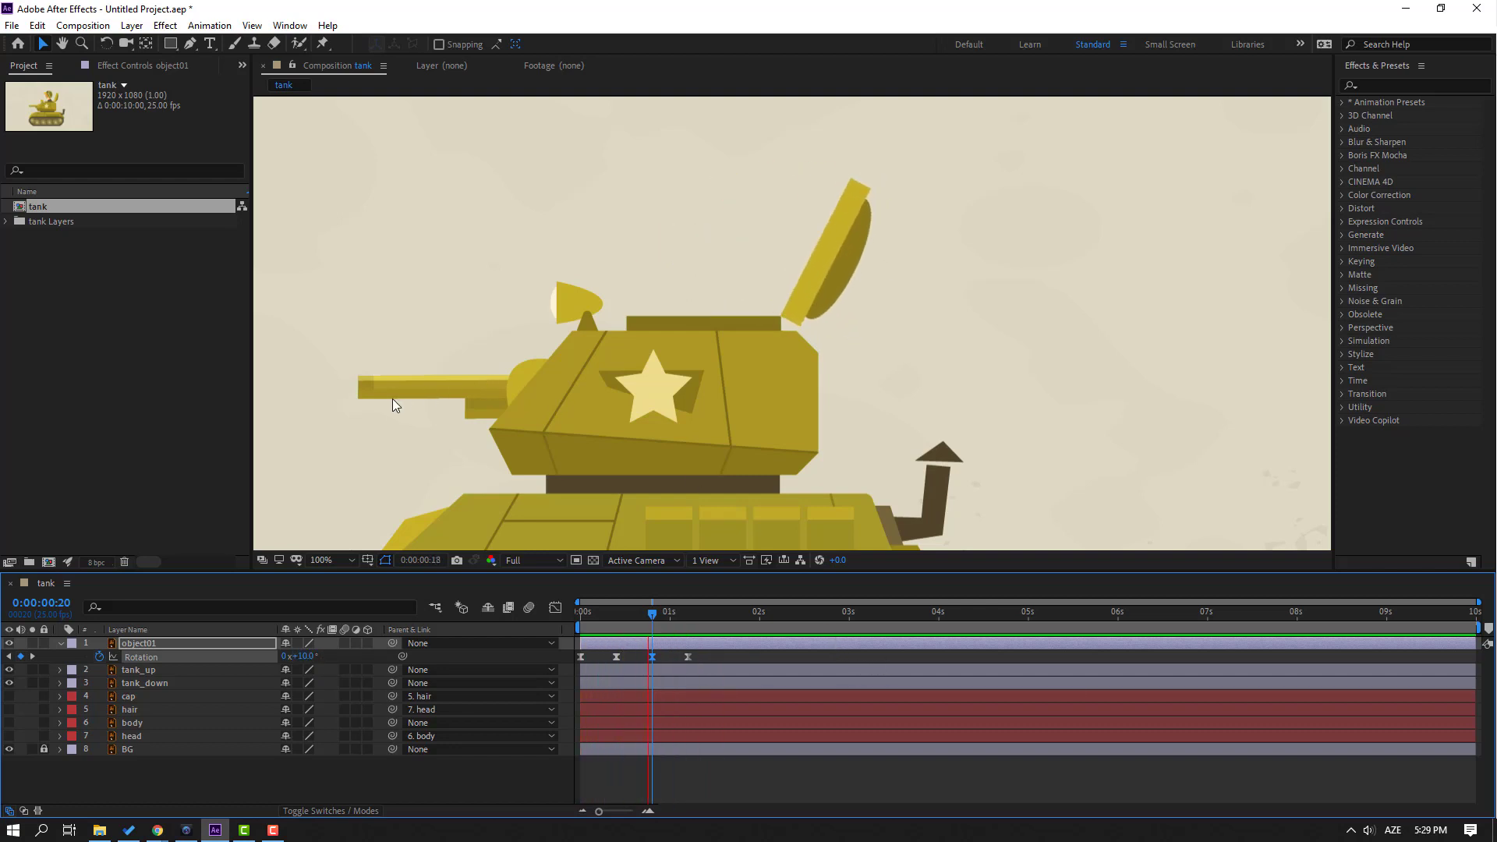
pyautogui.press('space')
# Step: Shift the lid's Rotation keyframes earlier in time
pyautogui.moveTo(707, 656); pyautogui.dragTo(616, 659)
pyautogui.moveTo(687, 658); pyautogui.dragTo(662, 689)
pyautogui.press('space')
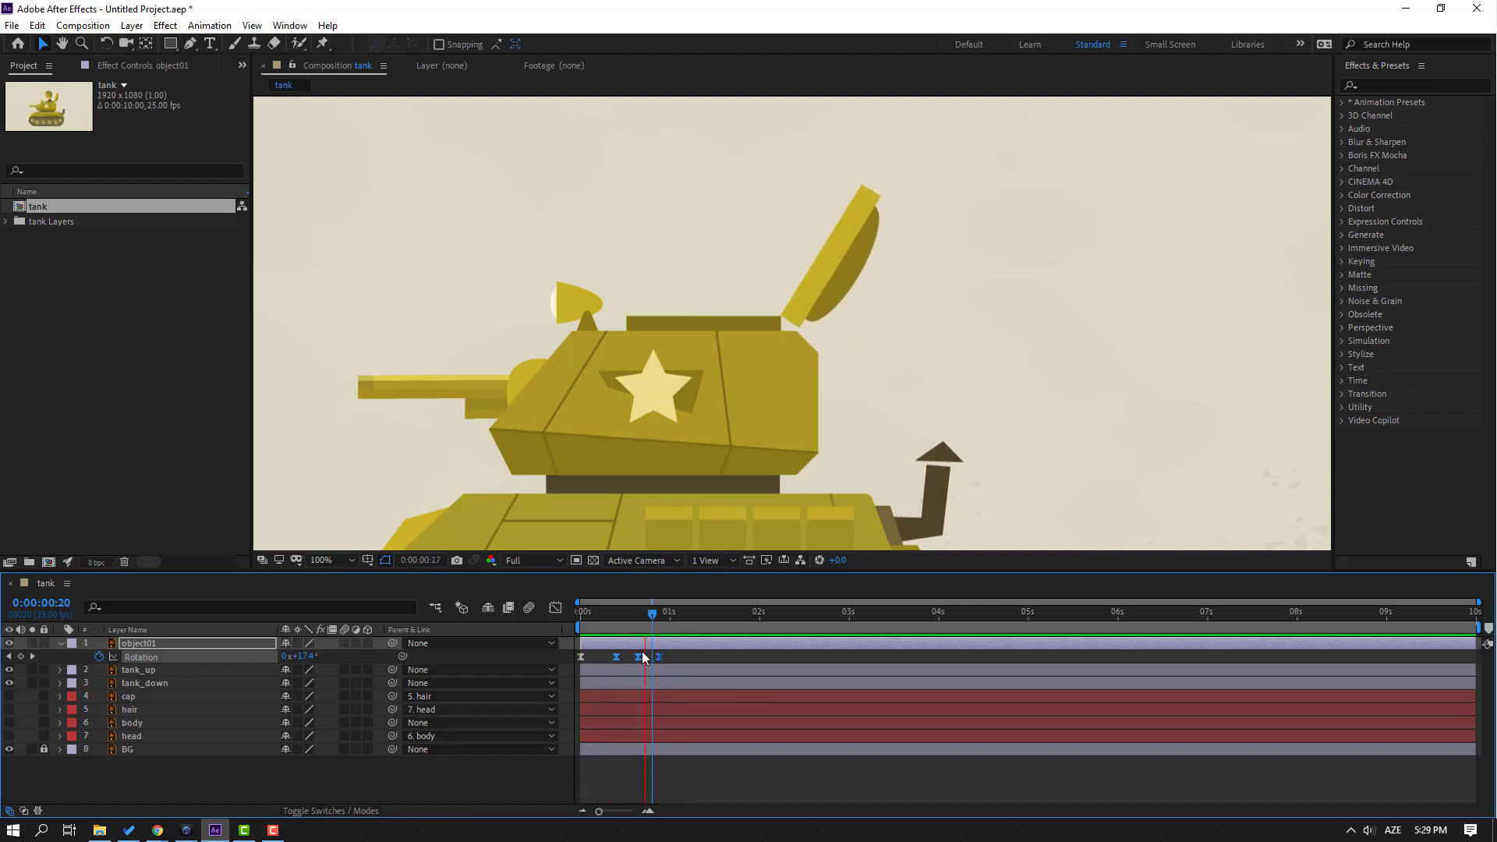
pyautogui.moveTo(694, 653); pyautogui.dragTo(572, 662)
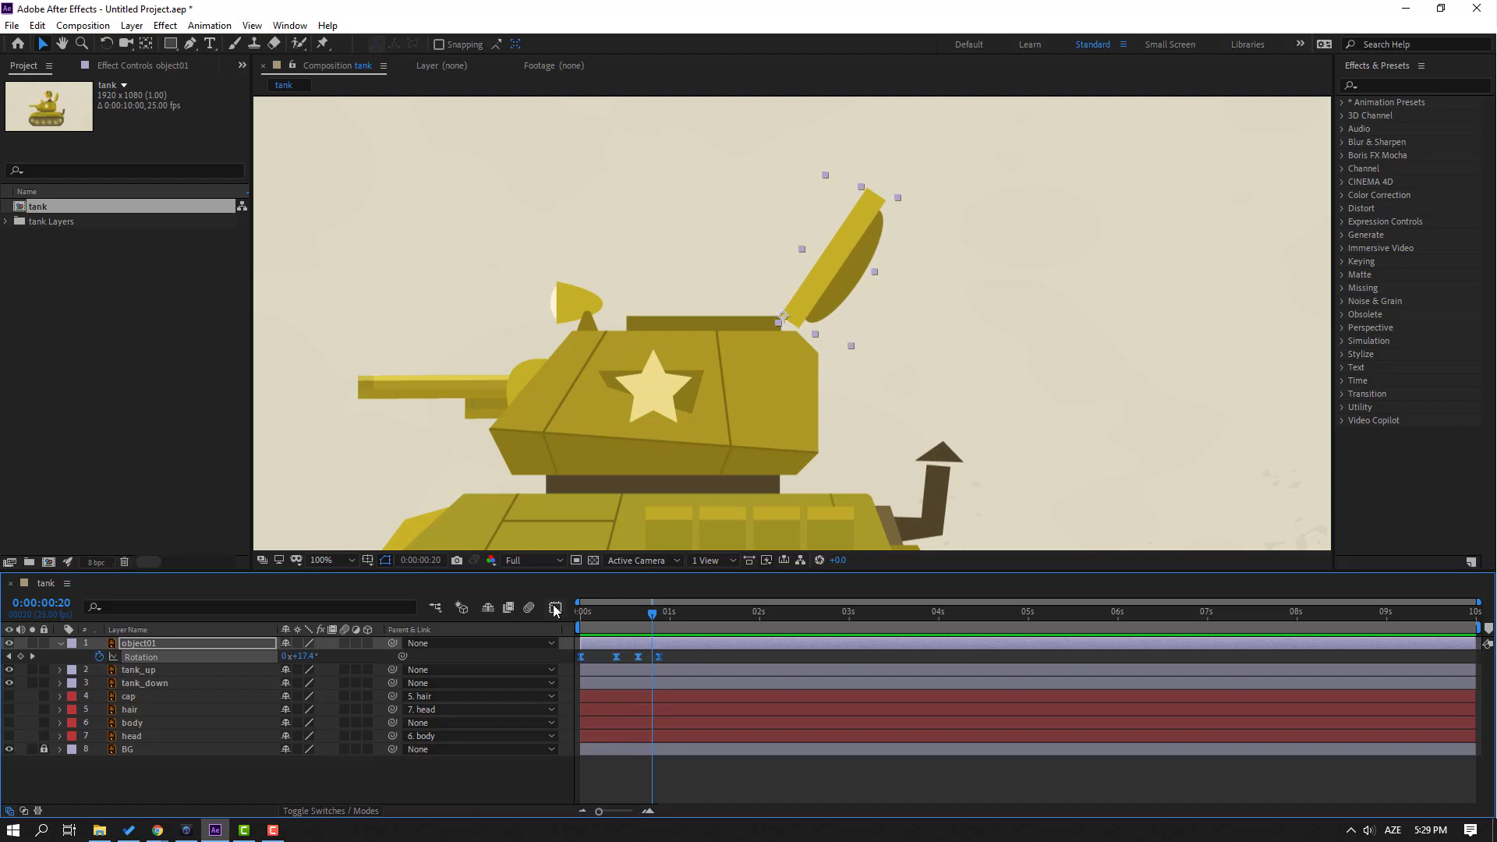
# Step: In the Graph Editor, reshape the Rotation curve around the first two keyframes
pyautogui.click(555, 607)
pyautogui.scroll(3, 650, 754)
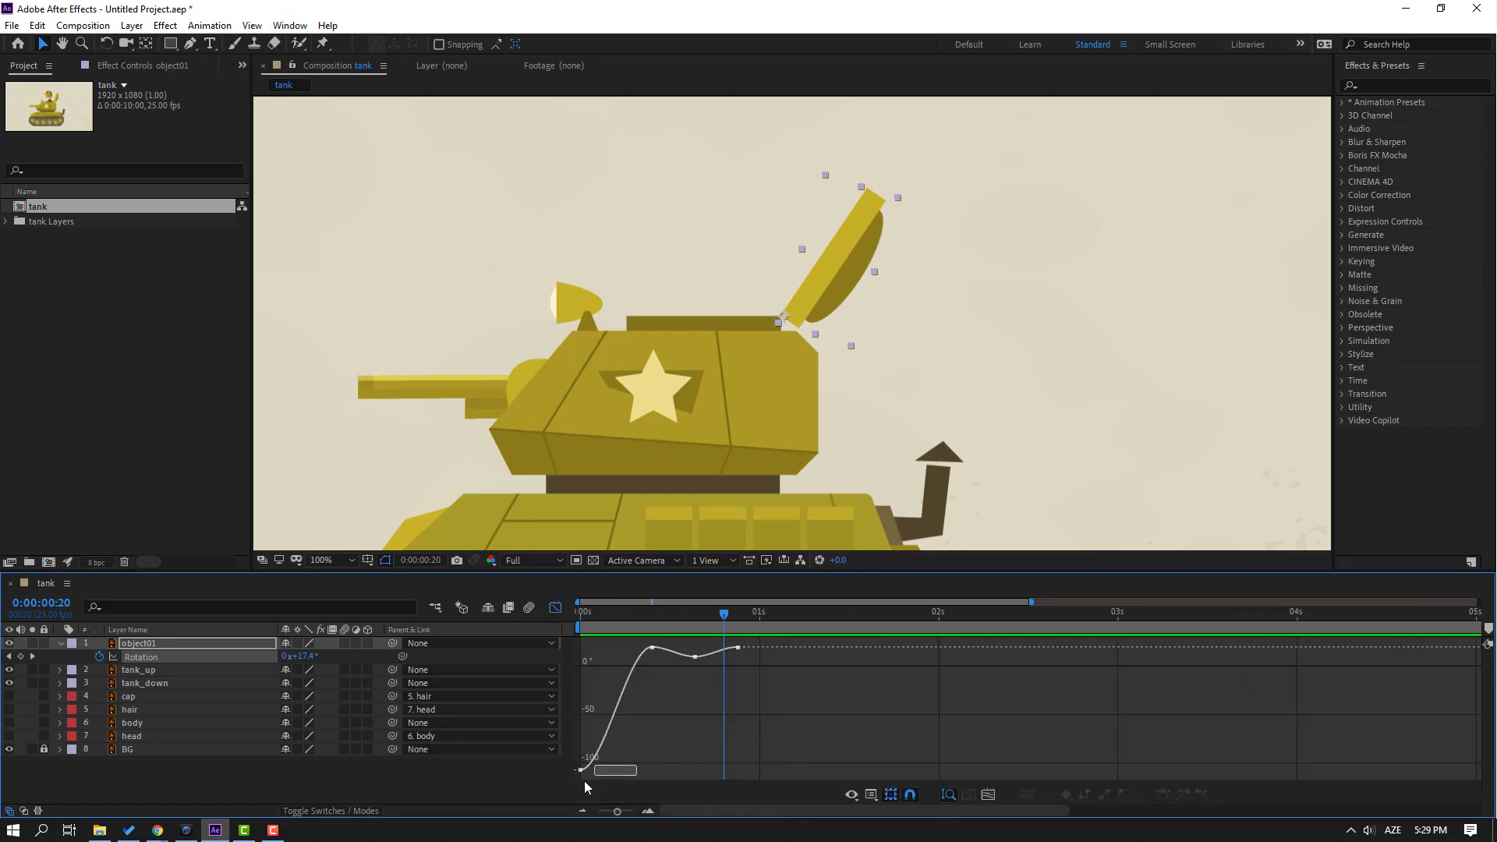
pyautogui.hotkey('ctrl', 'a')
pyautogui.moveTo(615, 644); pyautogui.dragTo(584, 647)
pyautogui.moveTo(595, 769); pyautogui.dragTo(586, 763)
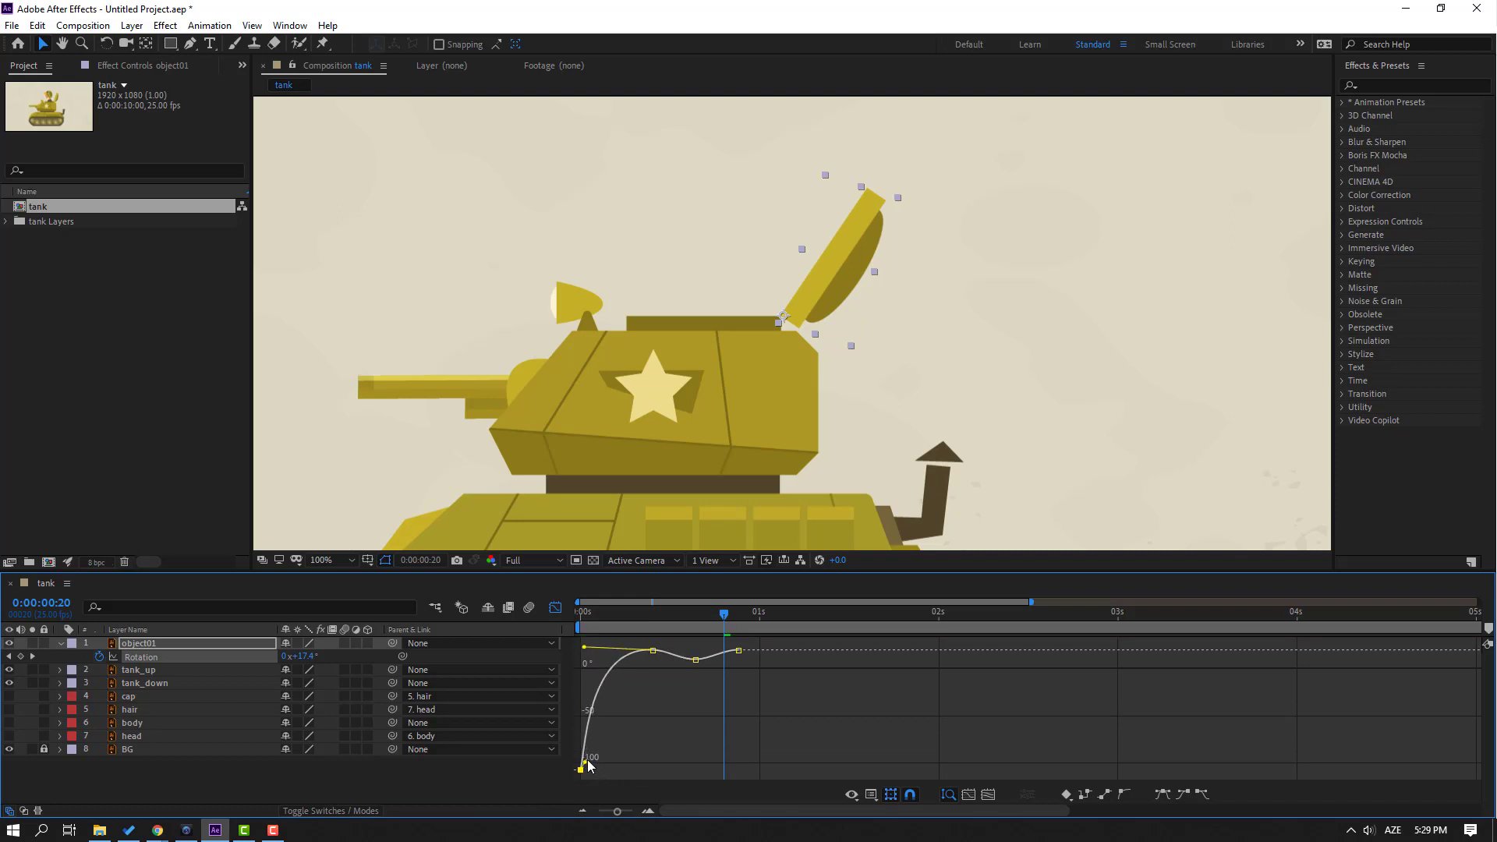
pyautogui.press('space')
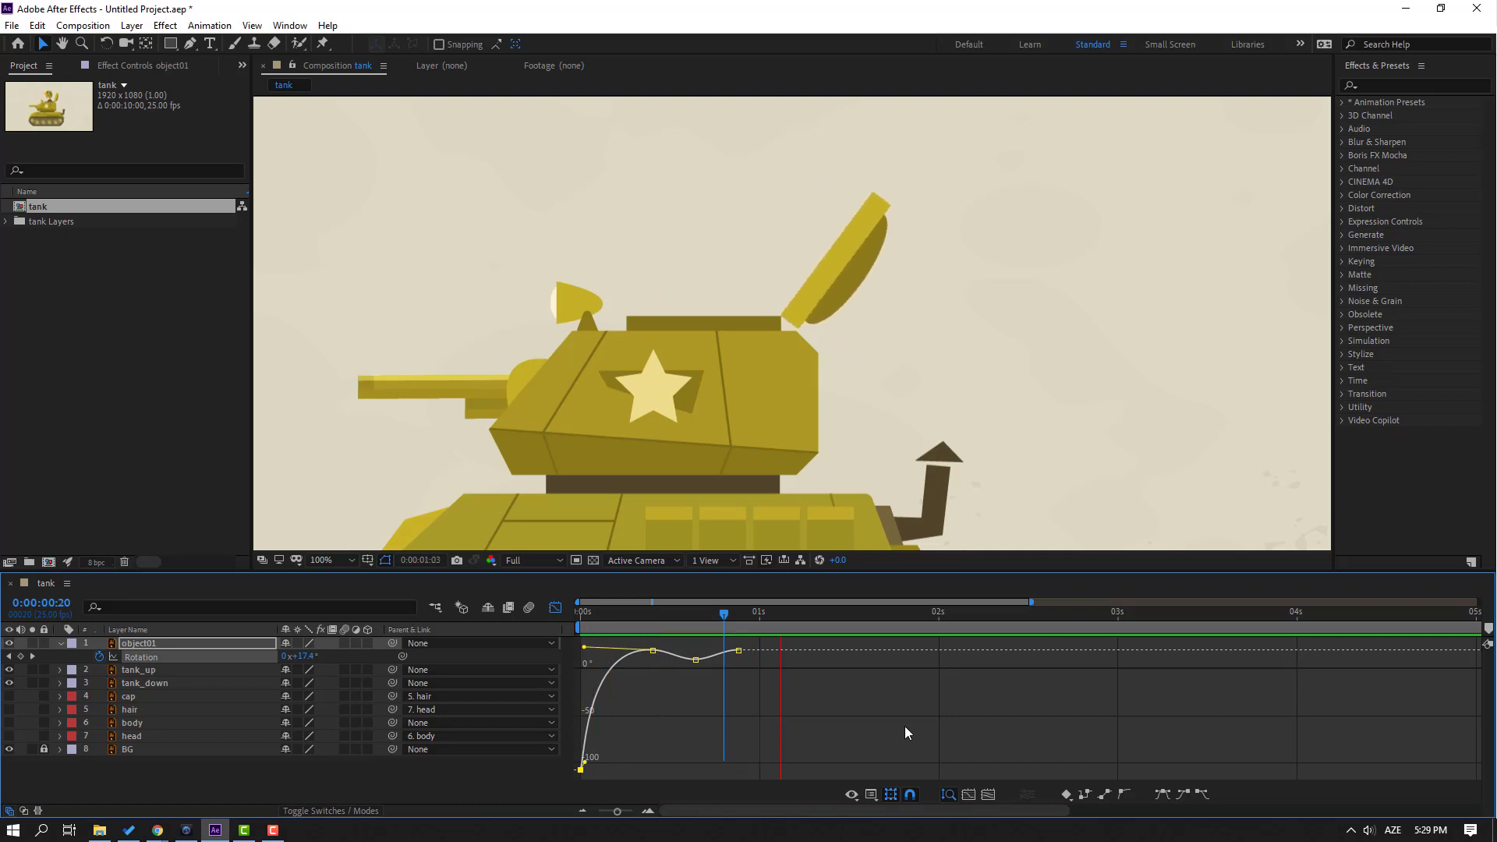
pyautogui.click(580, 770)
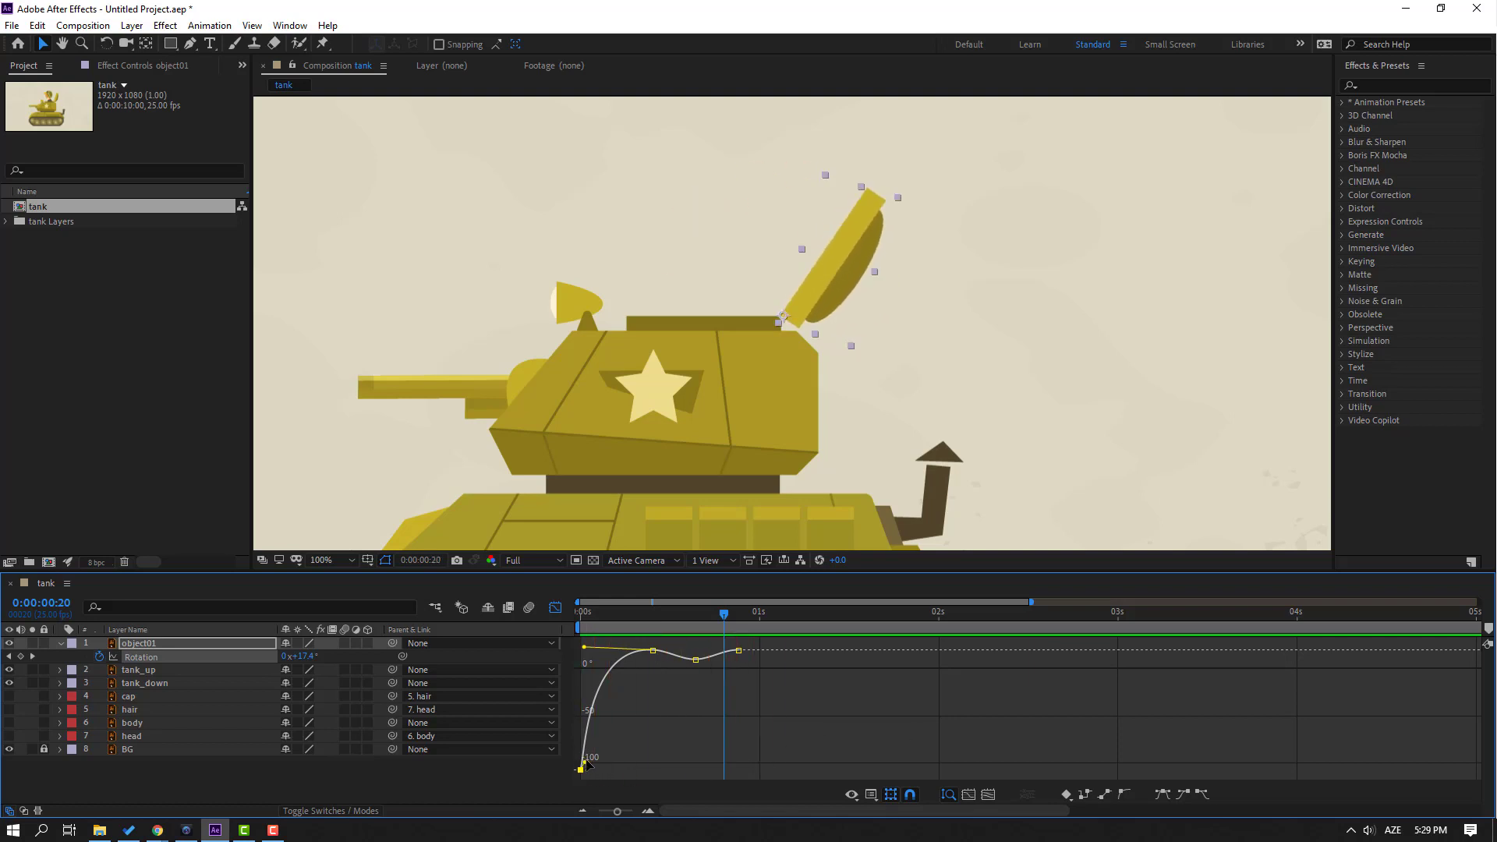
# Step: Stretch the first keyframe's Bezier handle for a slower start and preview
pyautogui.moveTo(586, 764); pyautogui.dragTo(624, 759)
pyautogui.press('space')
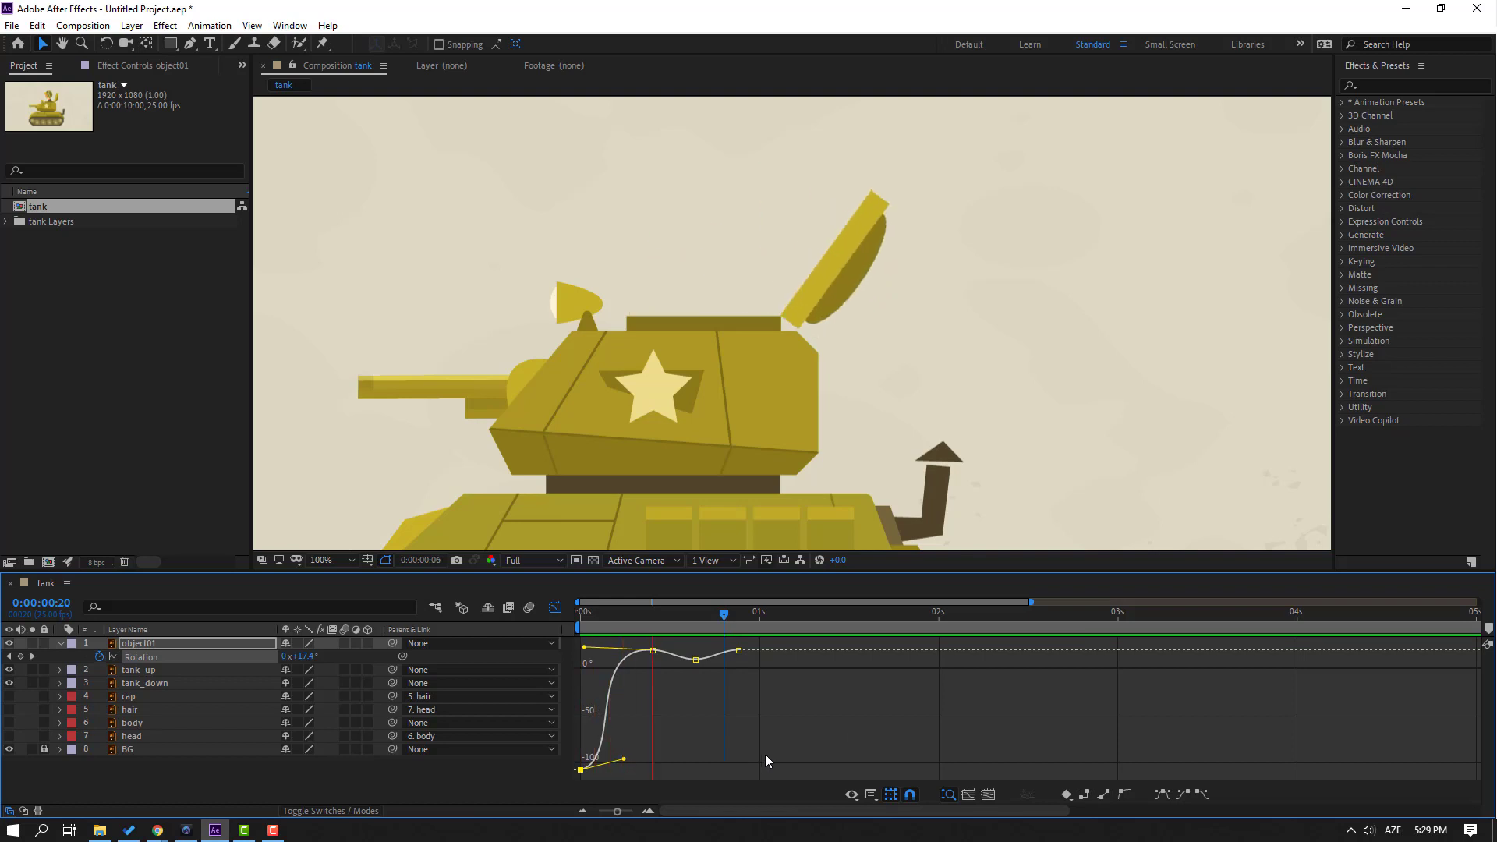
pyautogui.scroll(-2, 857, 323)
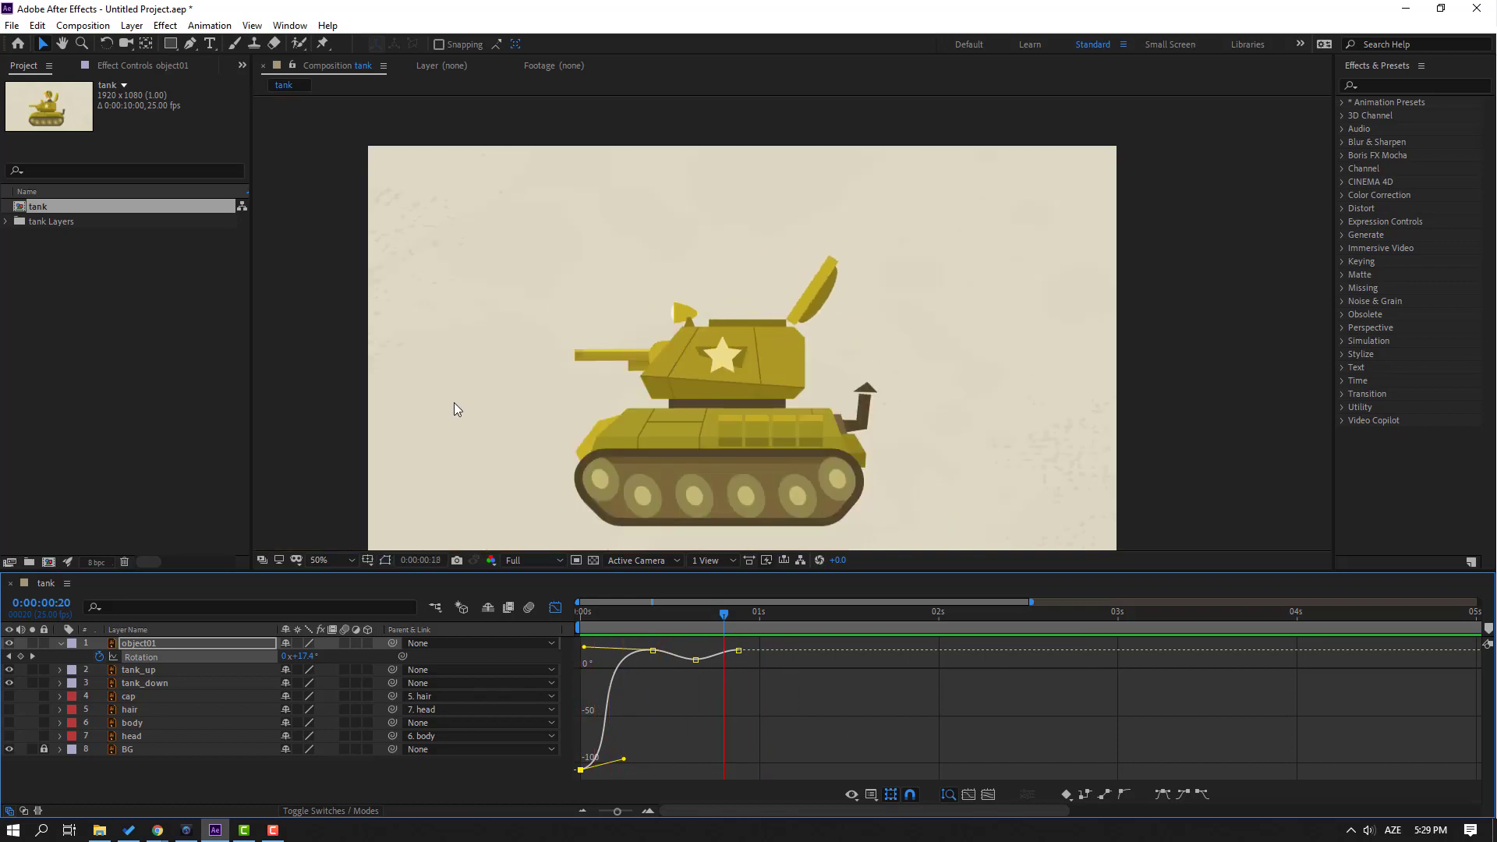
pyautogui.press(',')
pyautogui.press(',')
pyautogui.press(',')
pyautogui.press(',')
pyautogui.press('.')
pyautogui.press('.')
pyautogui.press('.')
pyautogui.press('.')
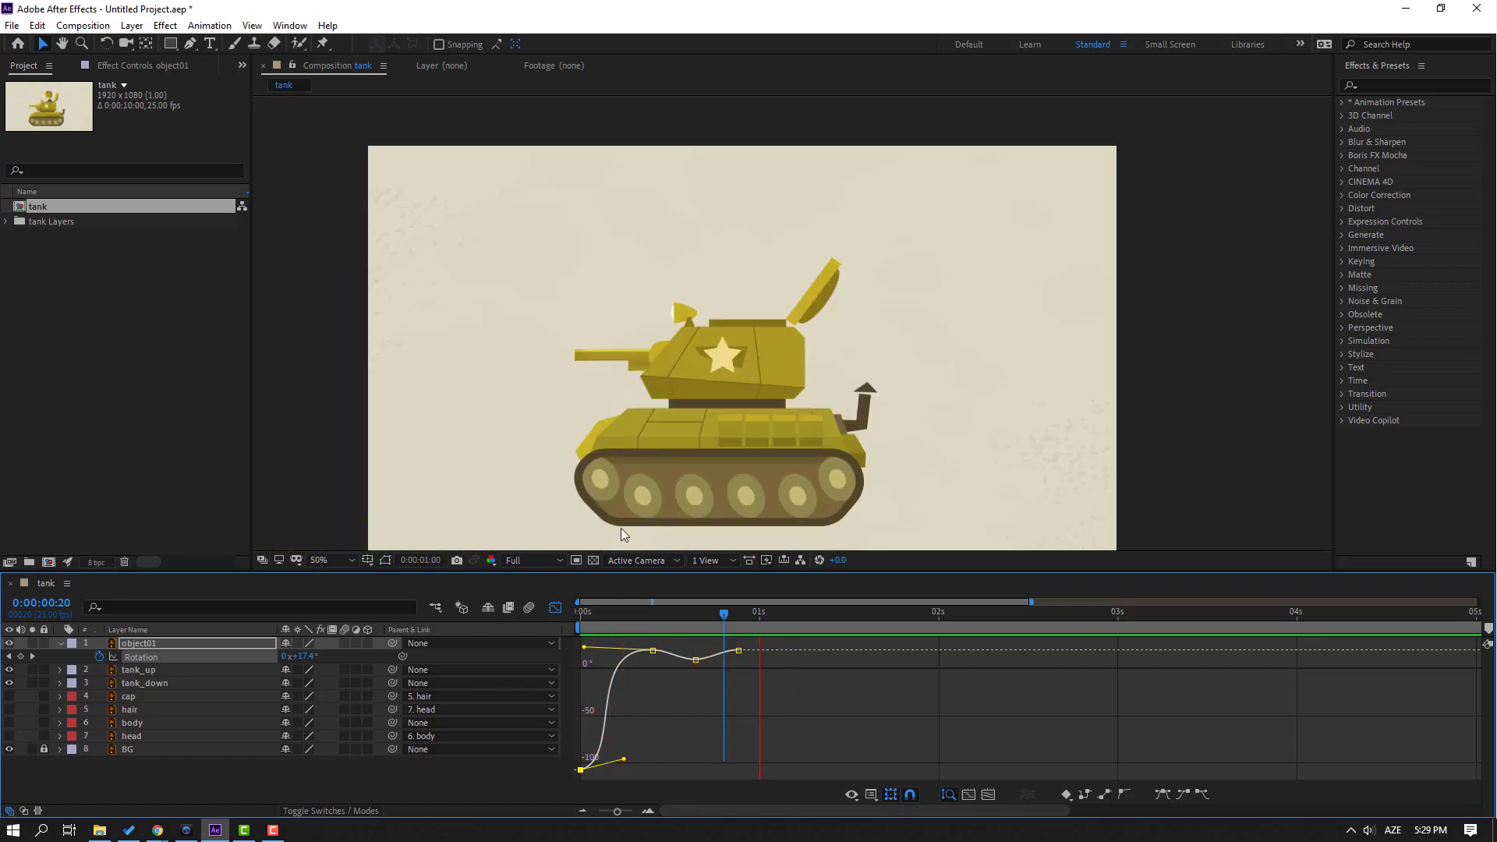
pyautogui.press('space')
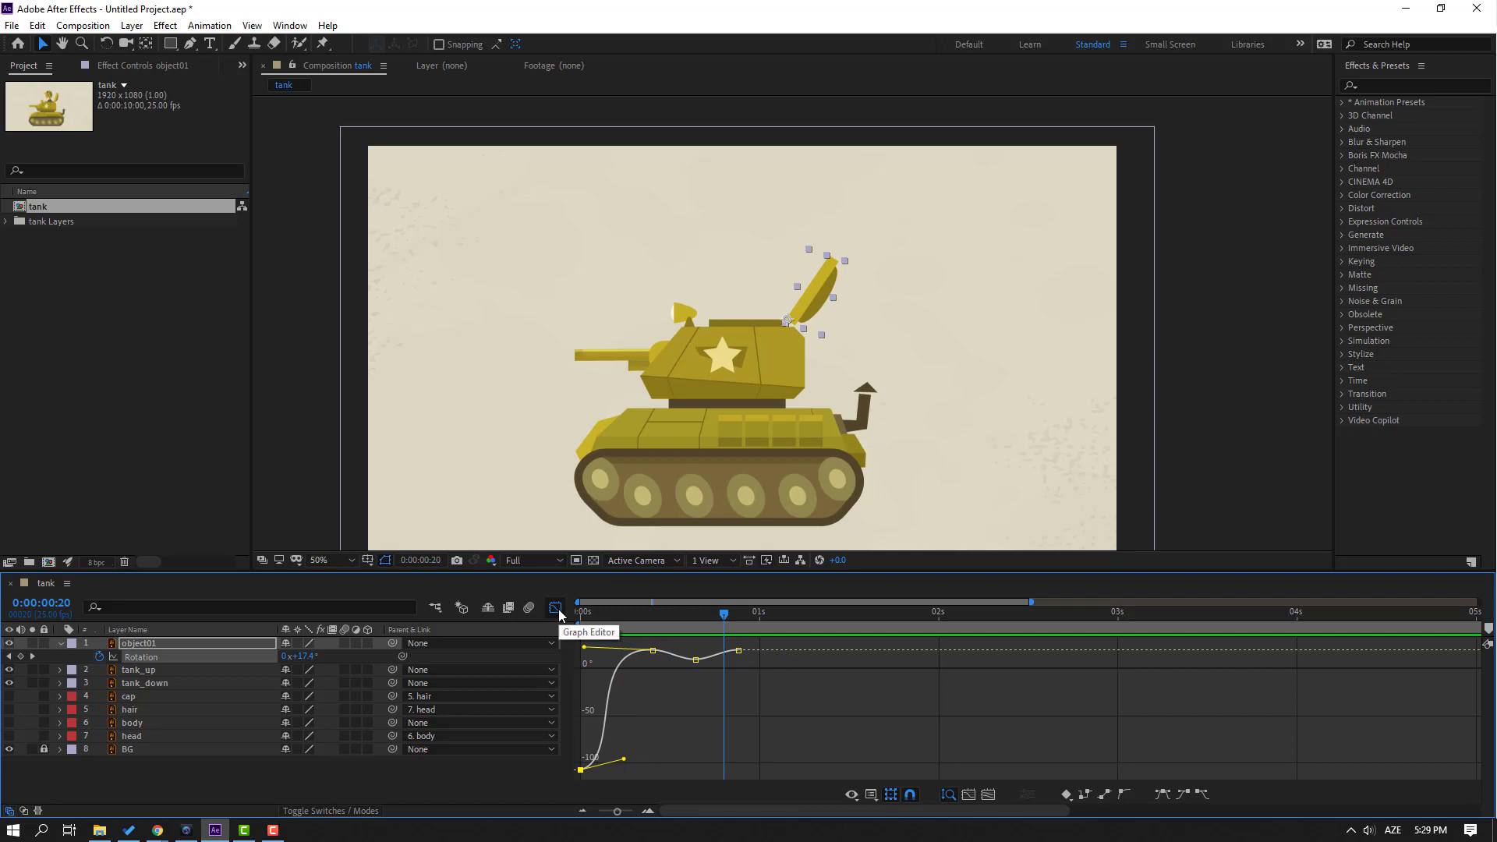
pyautogui.click(555, 607)
# Step: Unhide the head and lower the body's Position to Y 841.6 at frame 6
pyautogui.press('u')
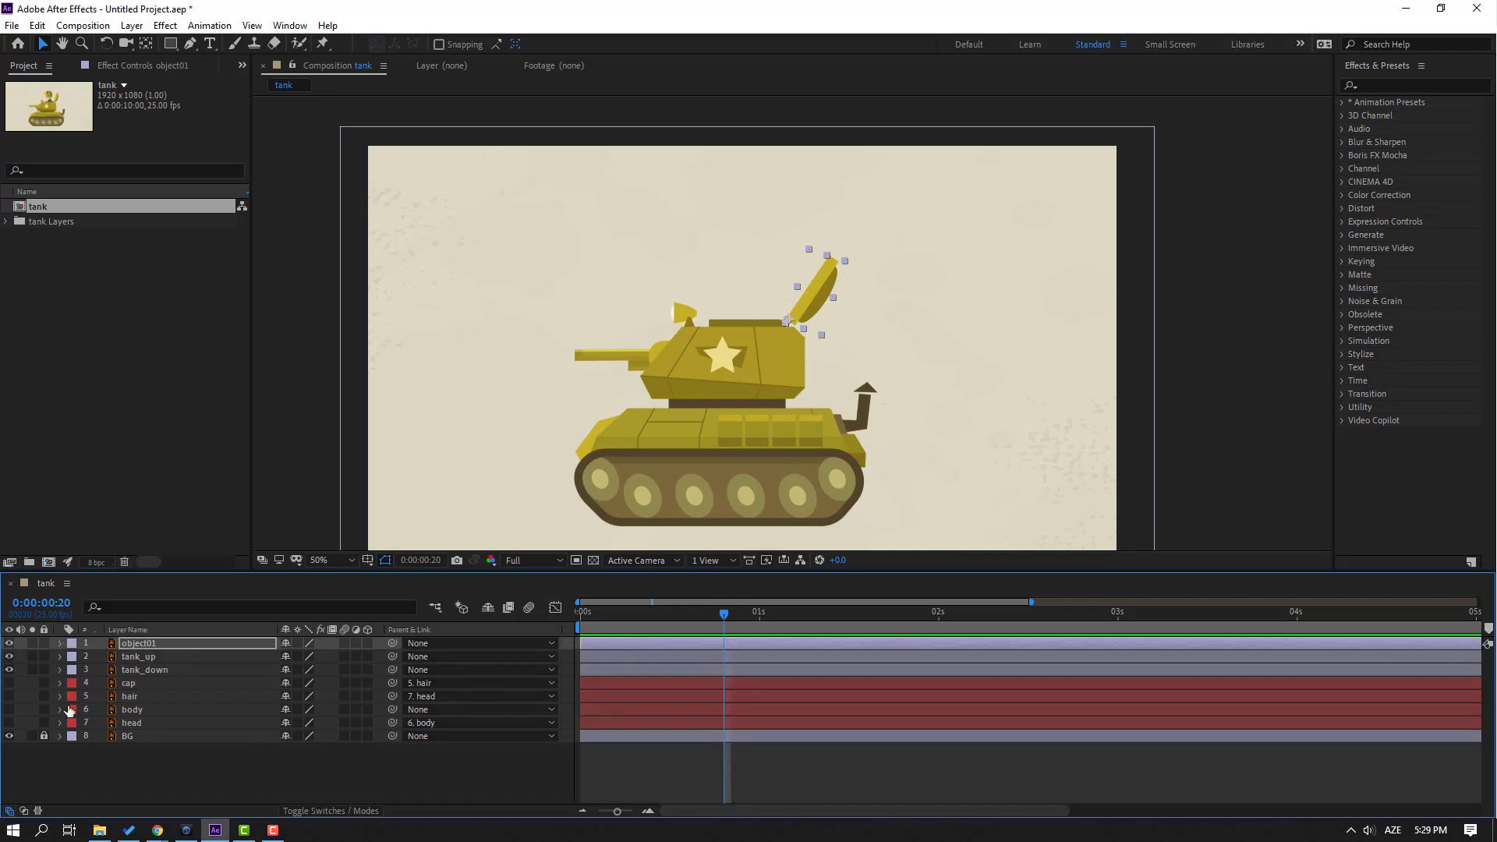
pyautogui.click(212, 756)
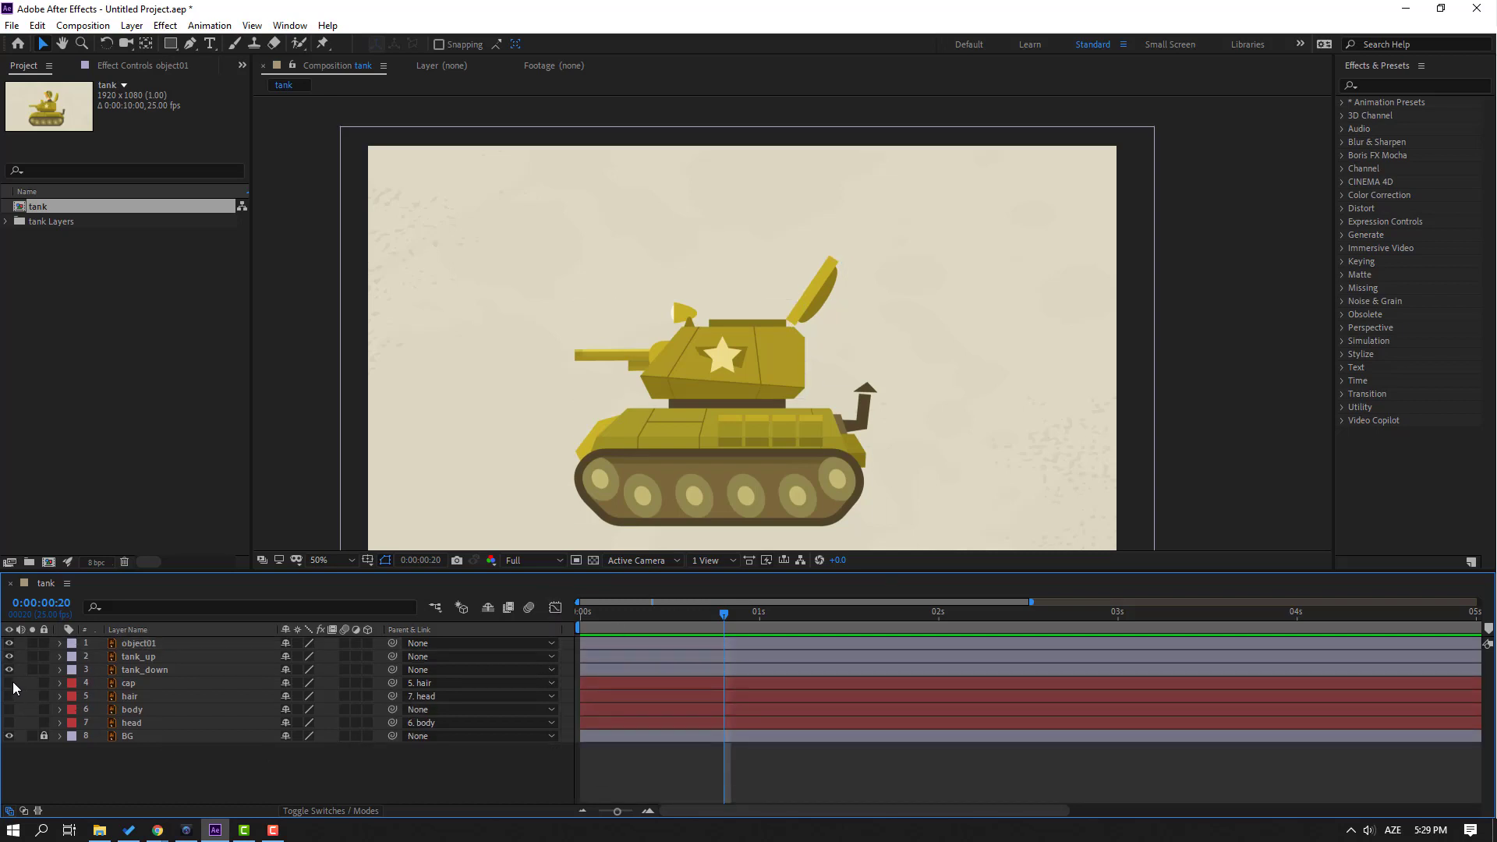
pyautogui.click(10, 721)
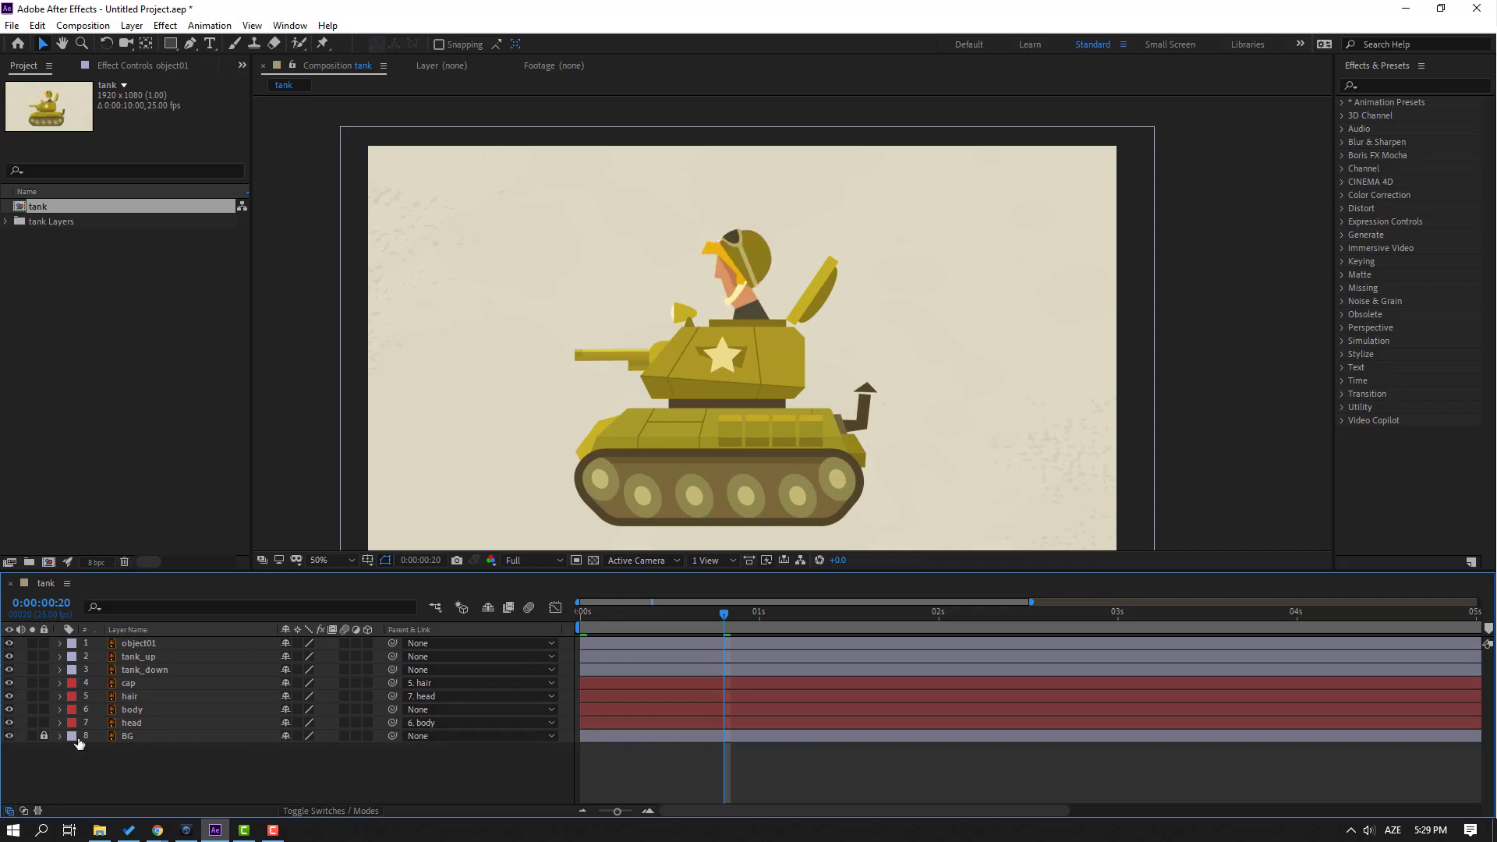
pyautogui.click(129, 712)
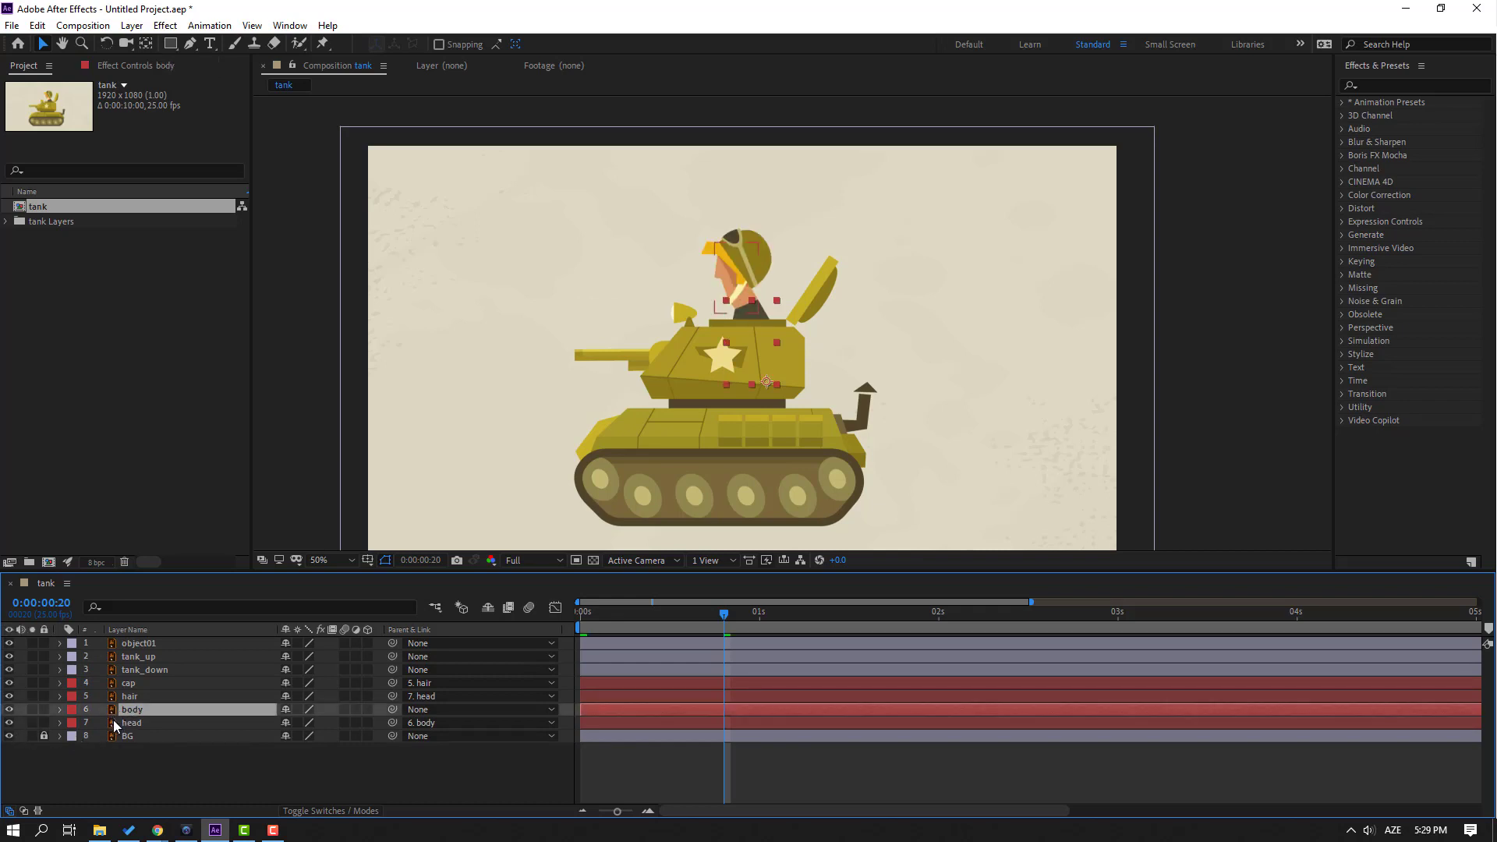
pyautogui.press('p')
pyautogui.moveTo(337, 724); pyautogui.dragTo(519, 712)
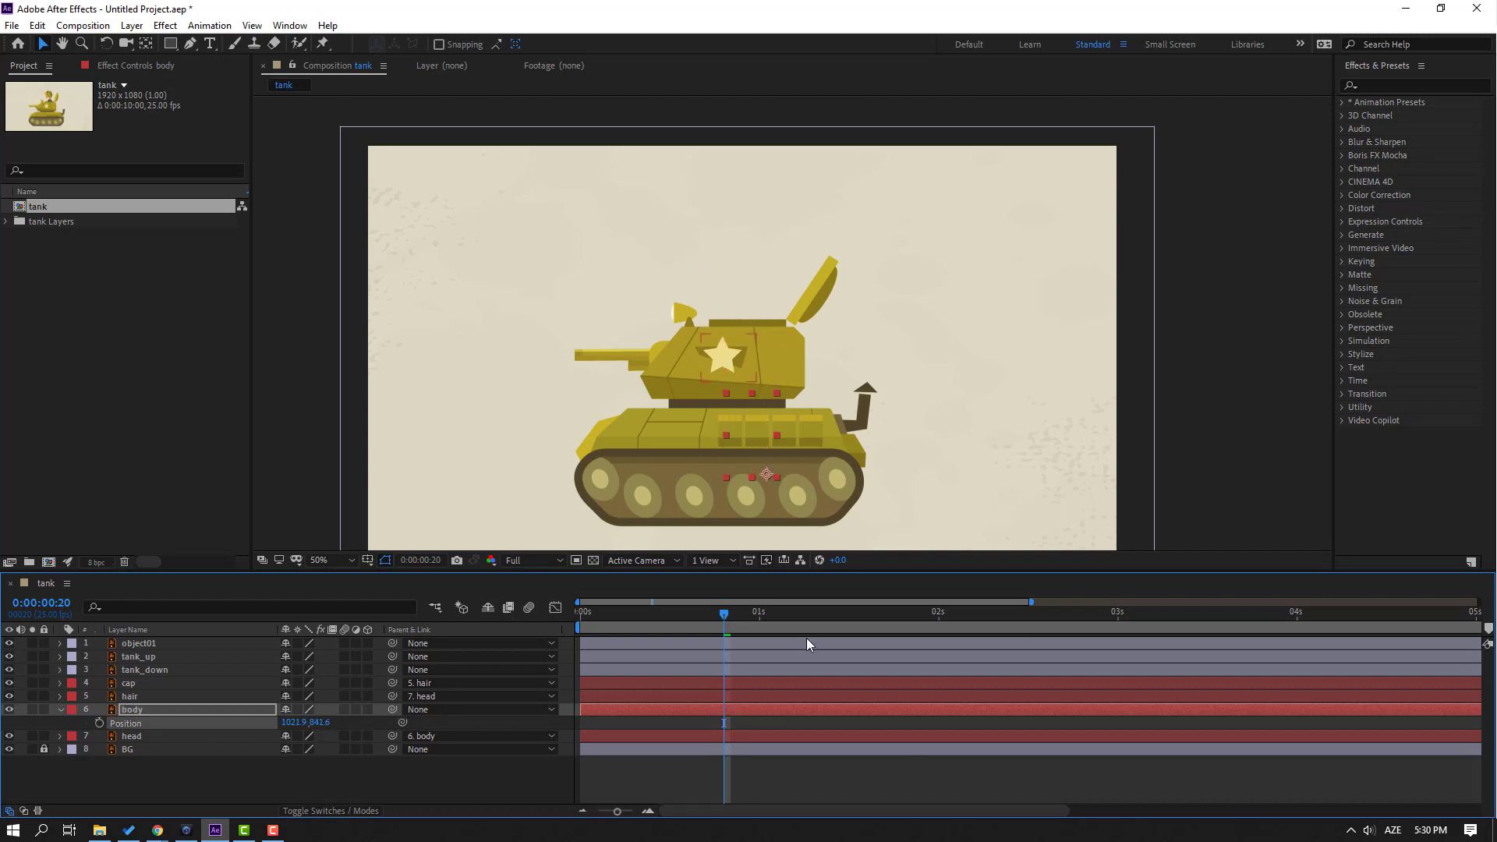
pyautogui.moveTo(739, 618)
pyautogui.mouseDown()
pyautogui.moveTo(577, 642)
pyautogui.moveTo(625, 617)
pyautogui.mouseUp()
# Step: Raise the body out of the hatch to Position 1044.9, 590.6 at frame 16
pyautogui.press('space')
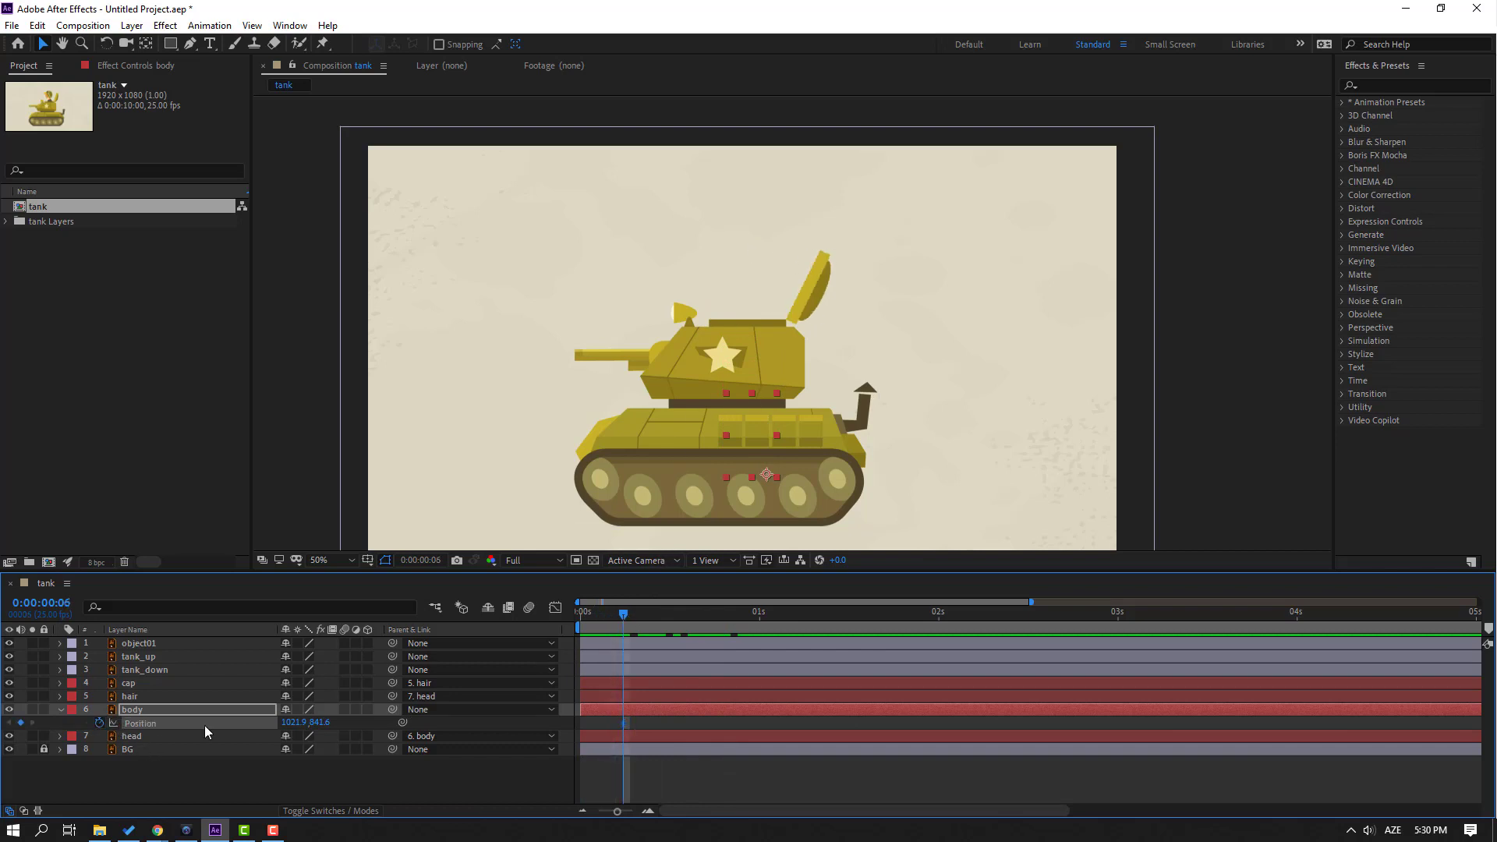
pyautogui.press('space')
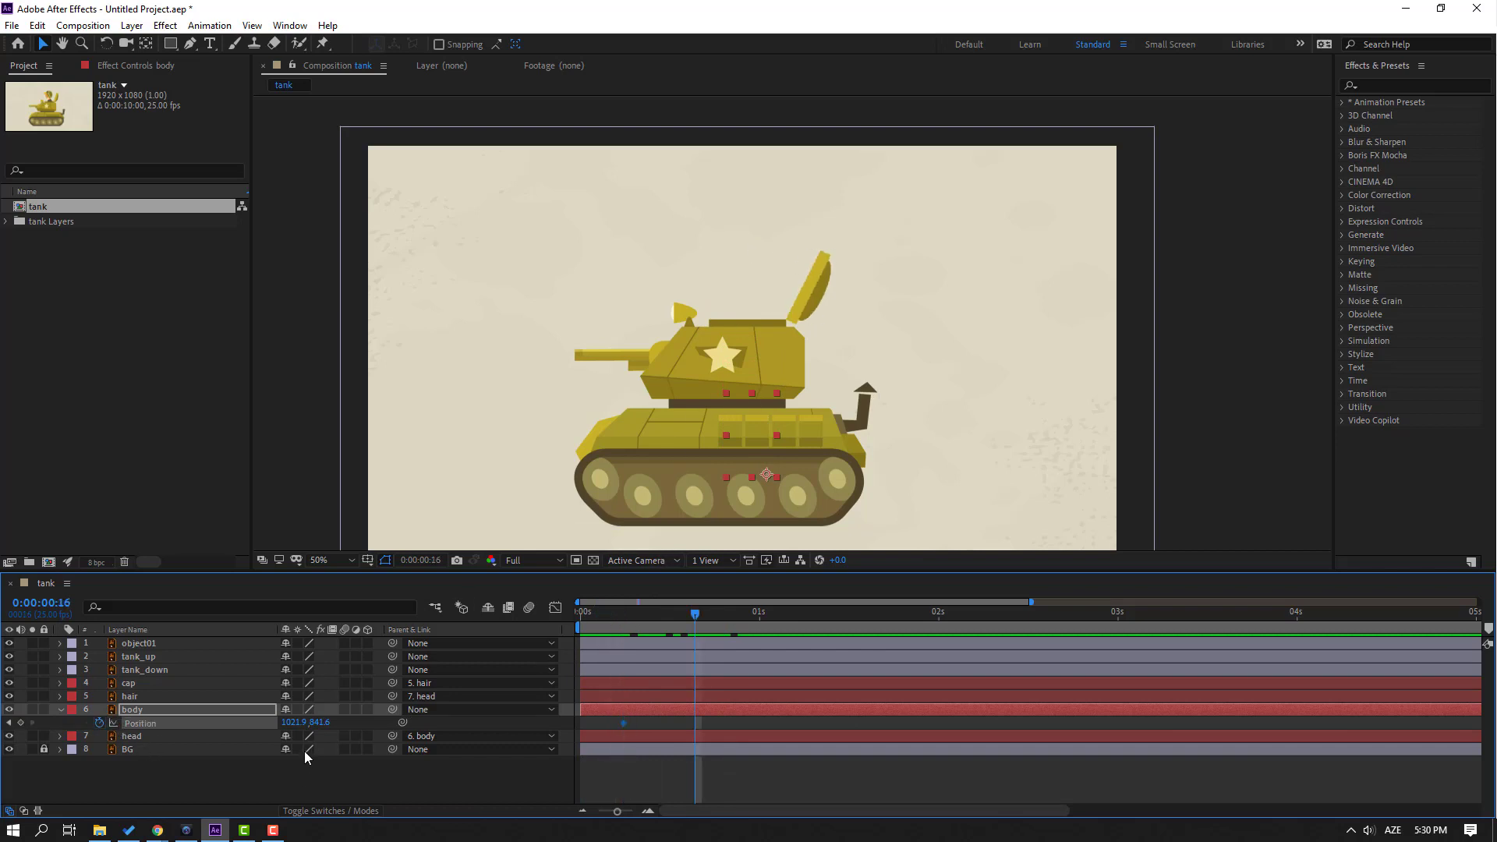
pyautogui.moveTo(319, 730); pyautogui.dragTo(96, 749)
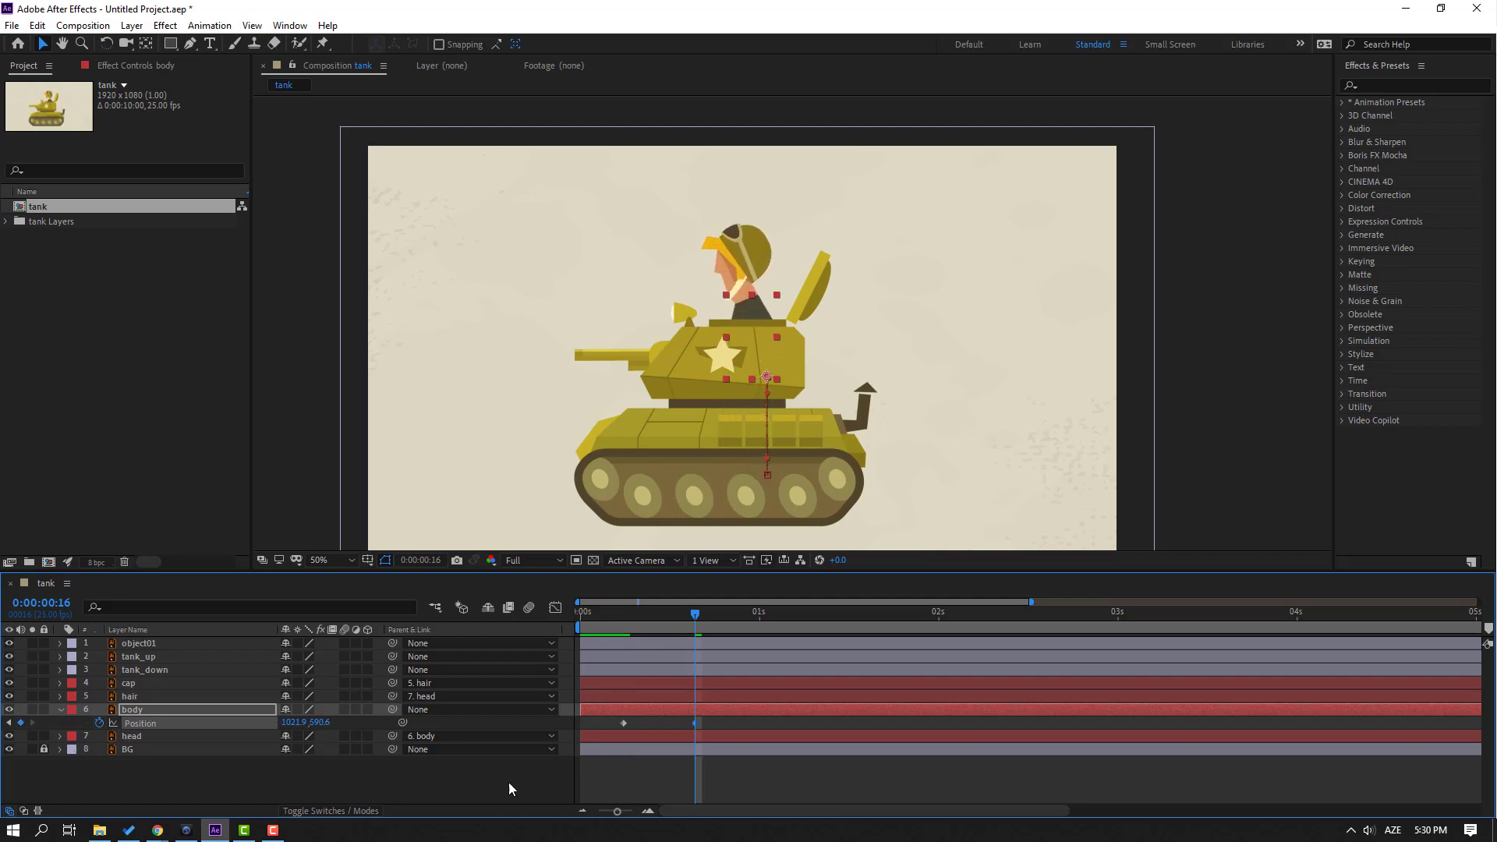
pyautogui.moveTo(295, 722); pyautogui.dragTo(312, 722)
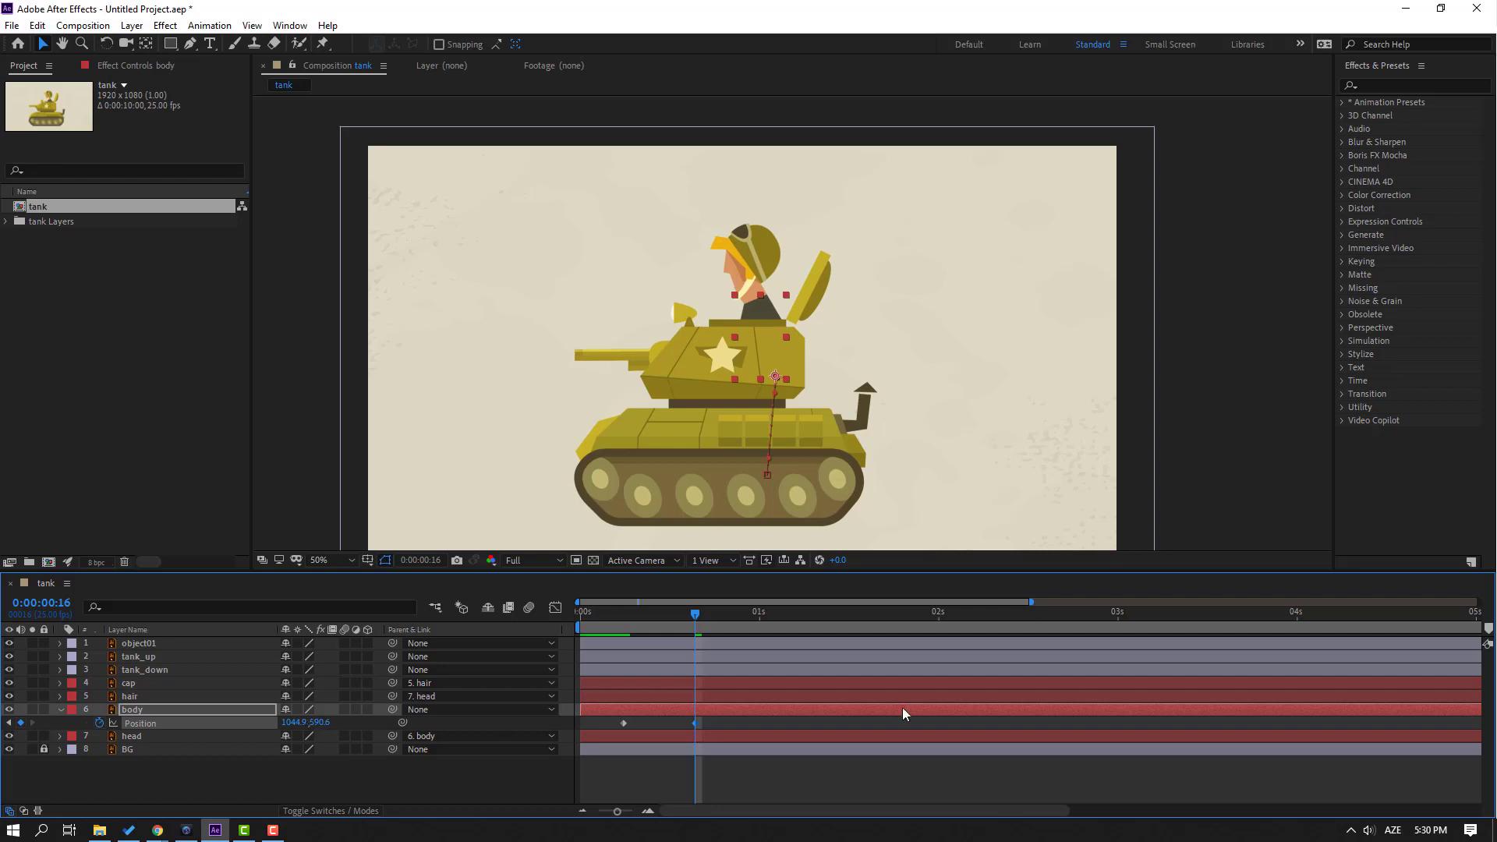
pyautogui.moveTo(696, 631); pyautogui.dragTo(624, 624)
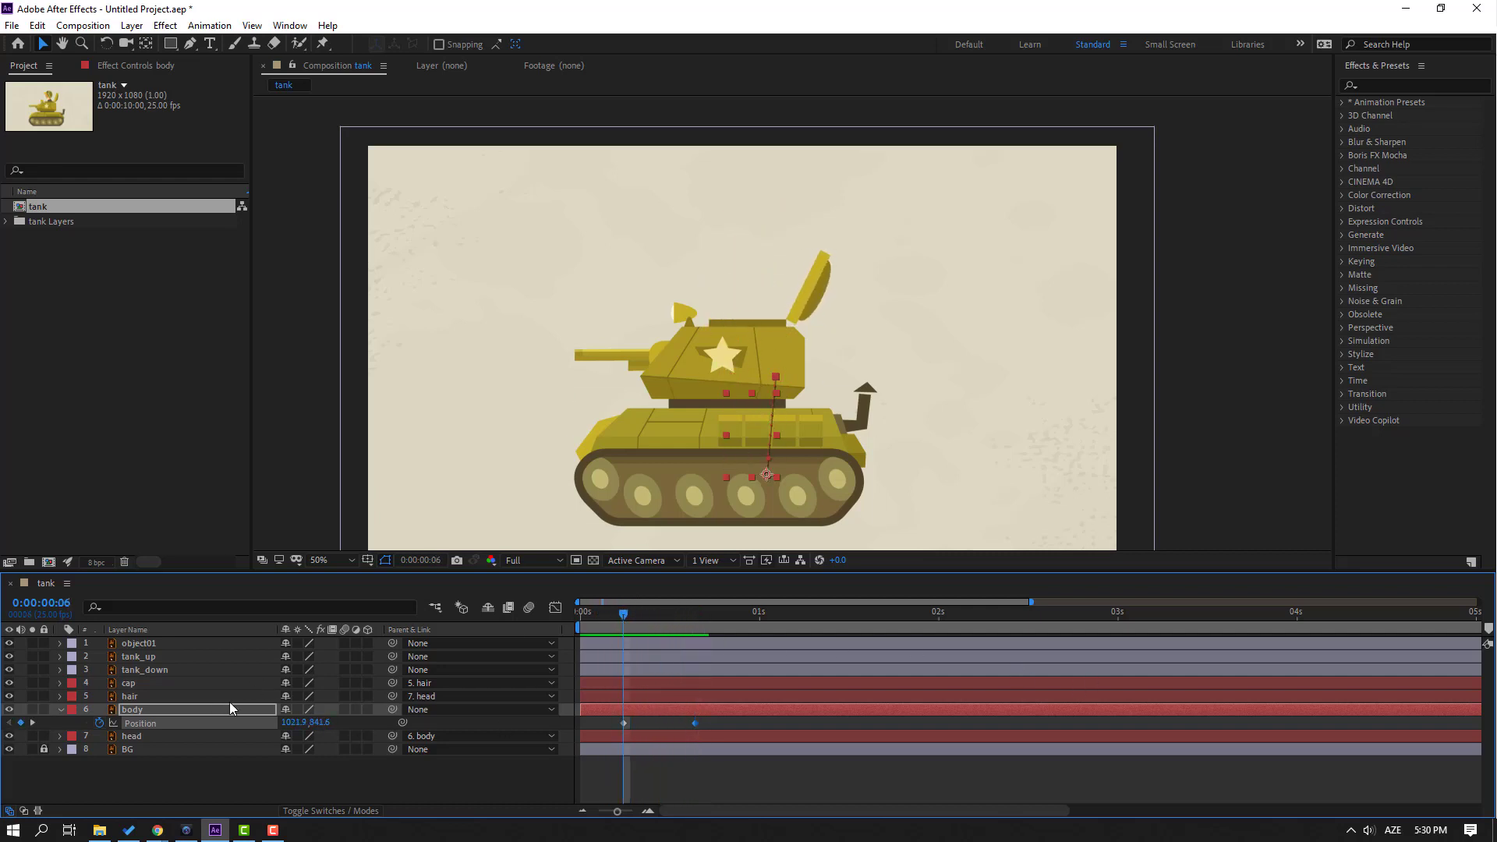
pyautogui.hotkey('shift', 'r')
# Step: Keyframe body Rotation at 0° (frame 6), +1° (16), −3° (22) and 0° (1:02)
pyautogui.click(99, 736)
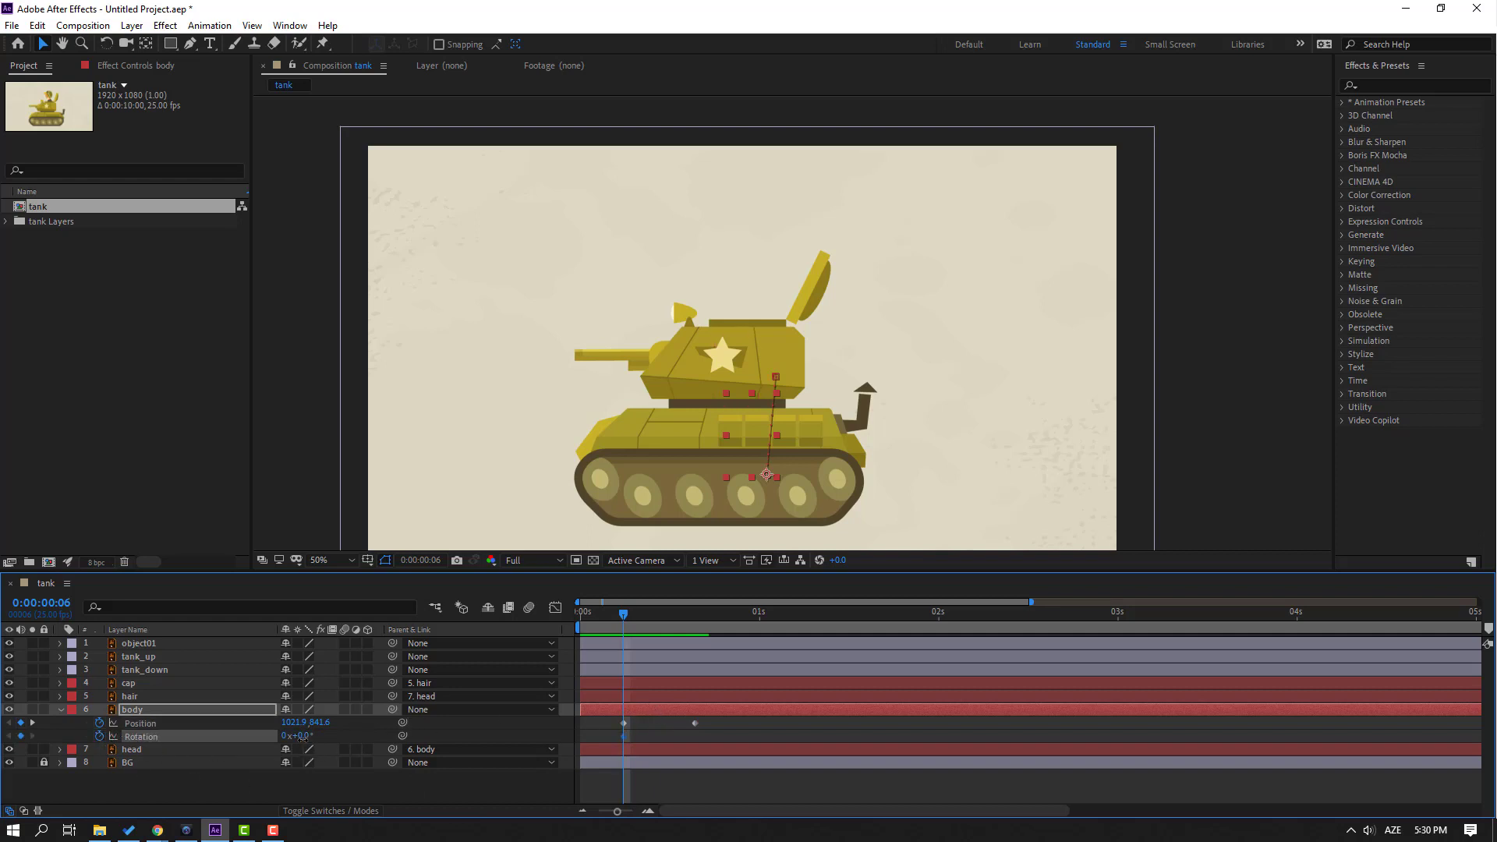
pyautogui.moveTo(624, 622); pyautogui.dragTo(695, 622)
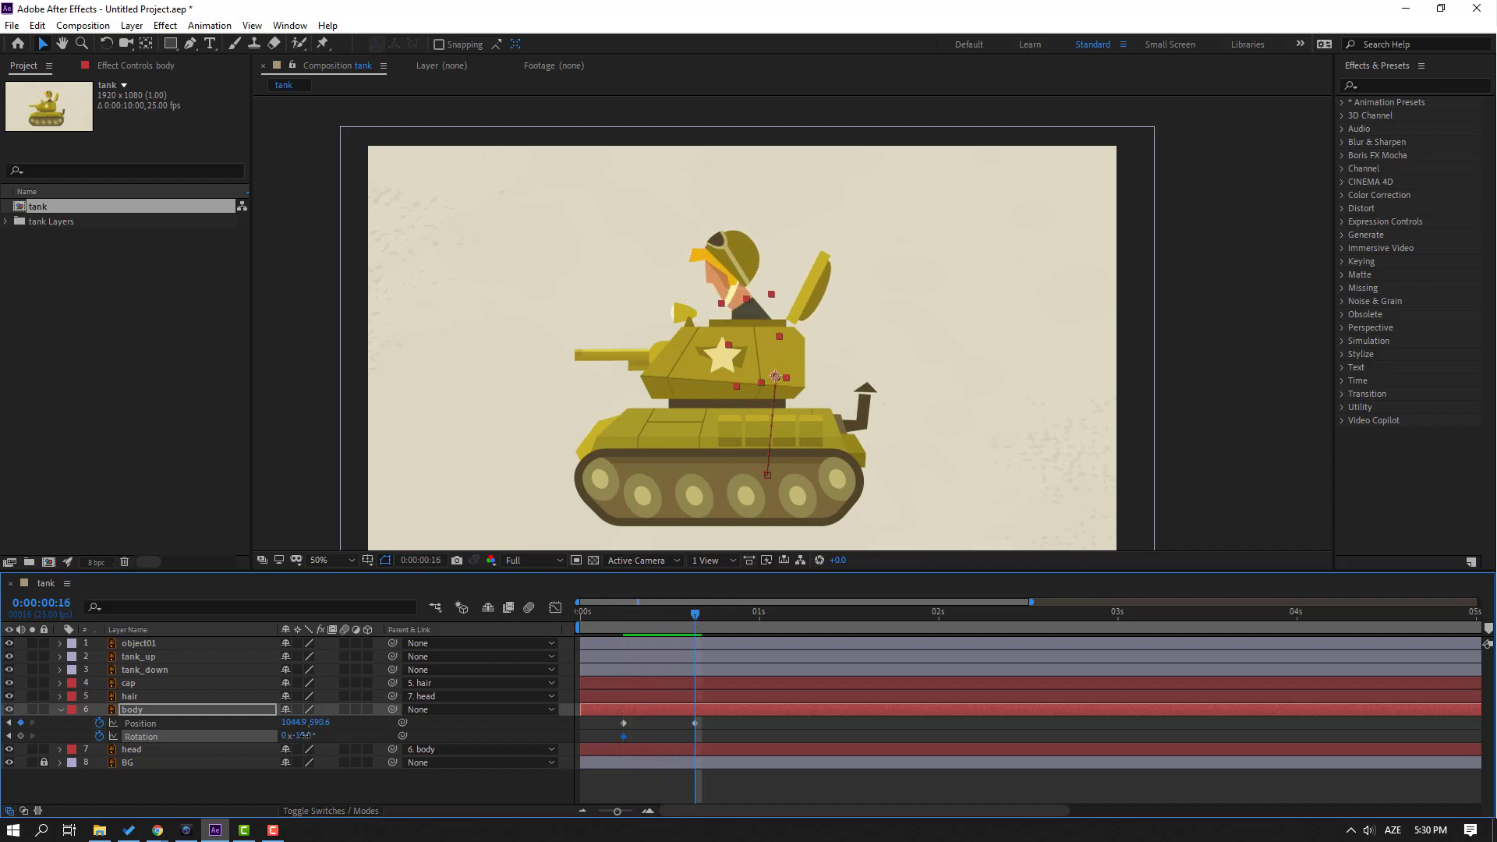
pyautogui.moveTo(304, 735); pyautogui.dragTo(312, 735)
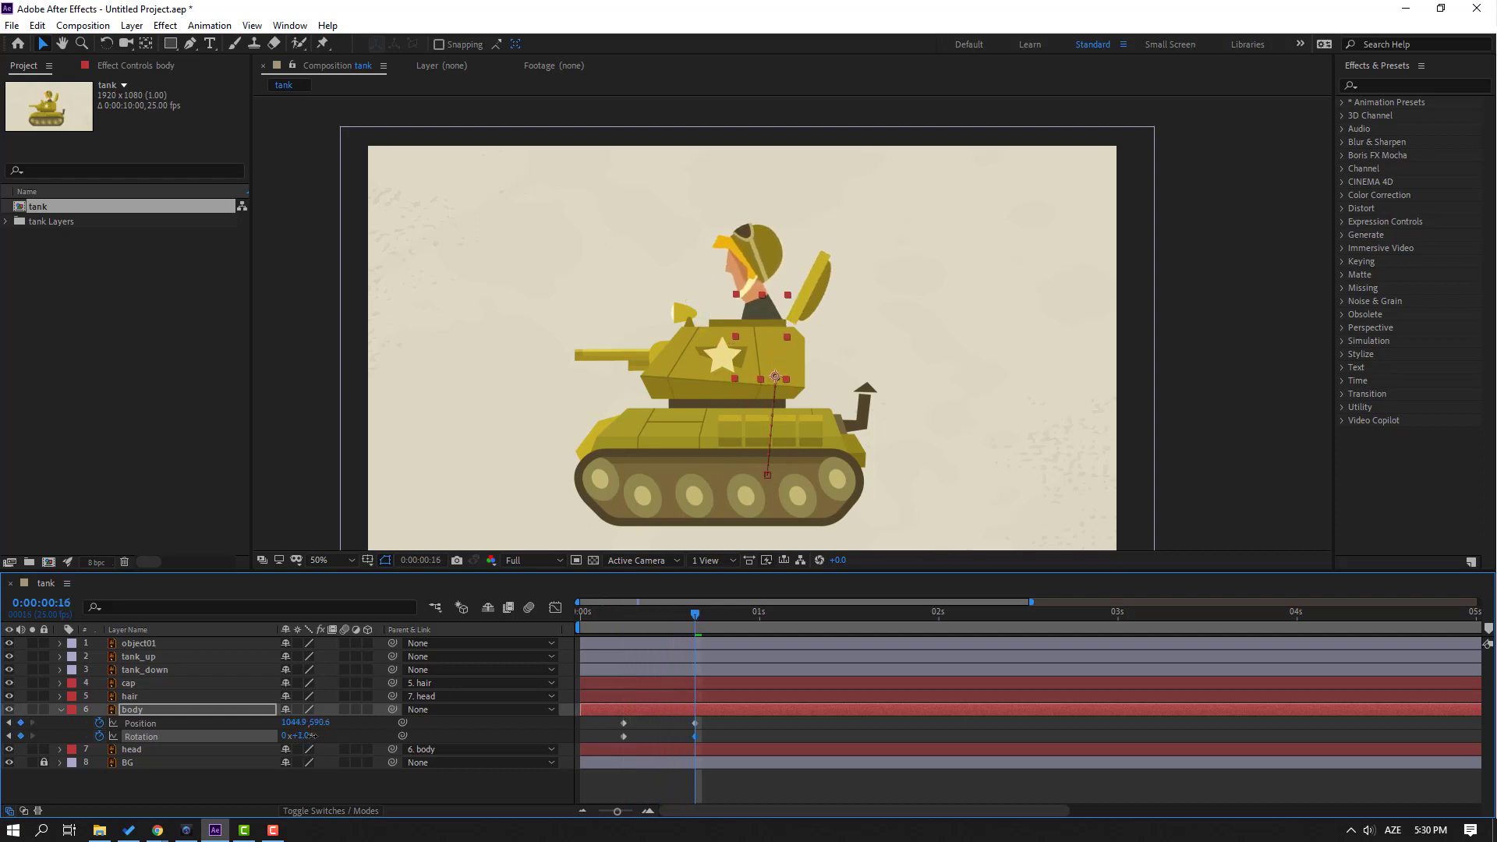
pyautogui.press('space')
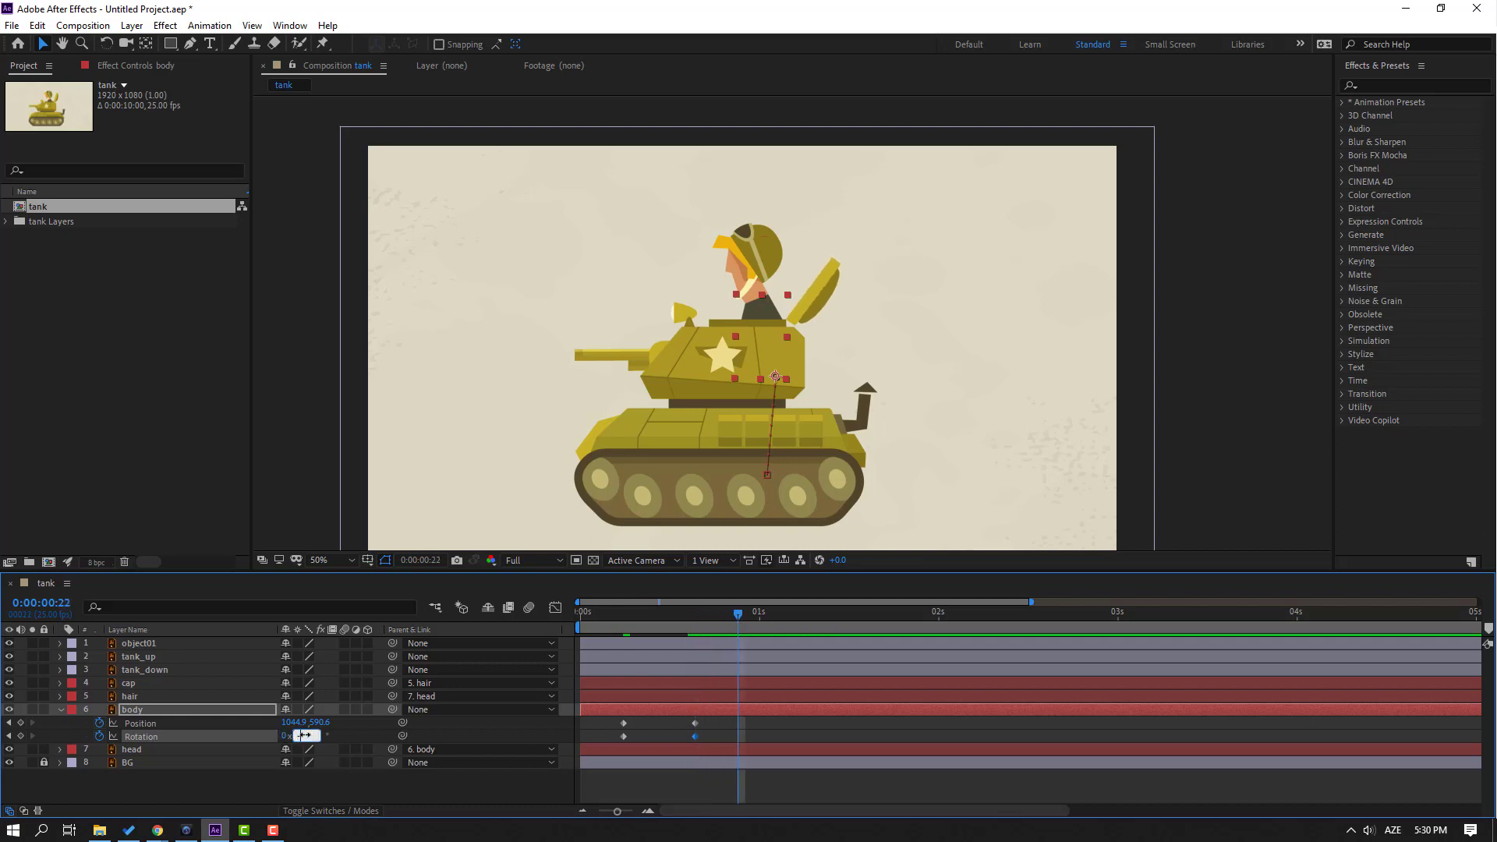
pyautogui.moveTo(304, 736); pyautogui.dragTo(290, 735)
pyautogui.moveTo(741, 622); pyautogui.dragTo(775, 622)
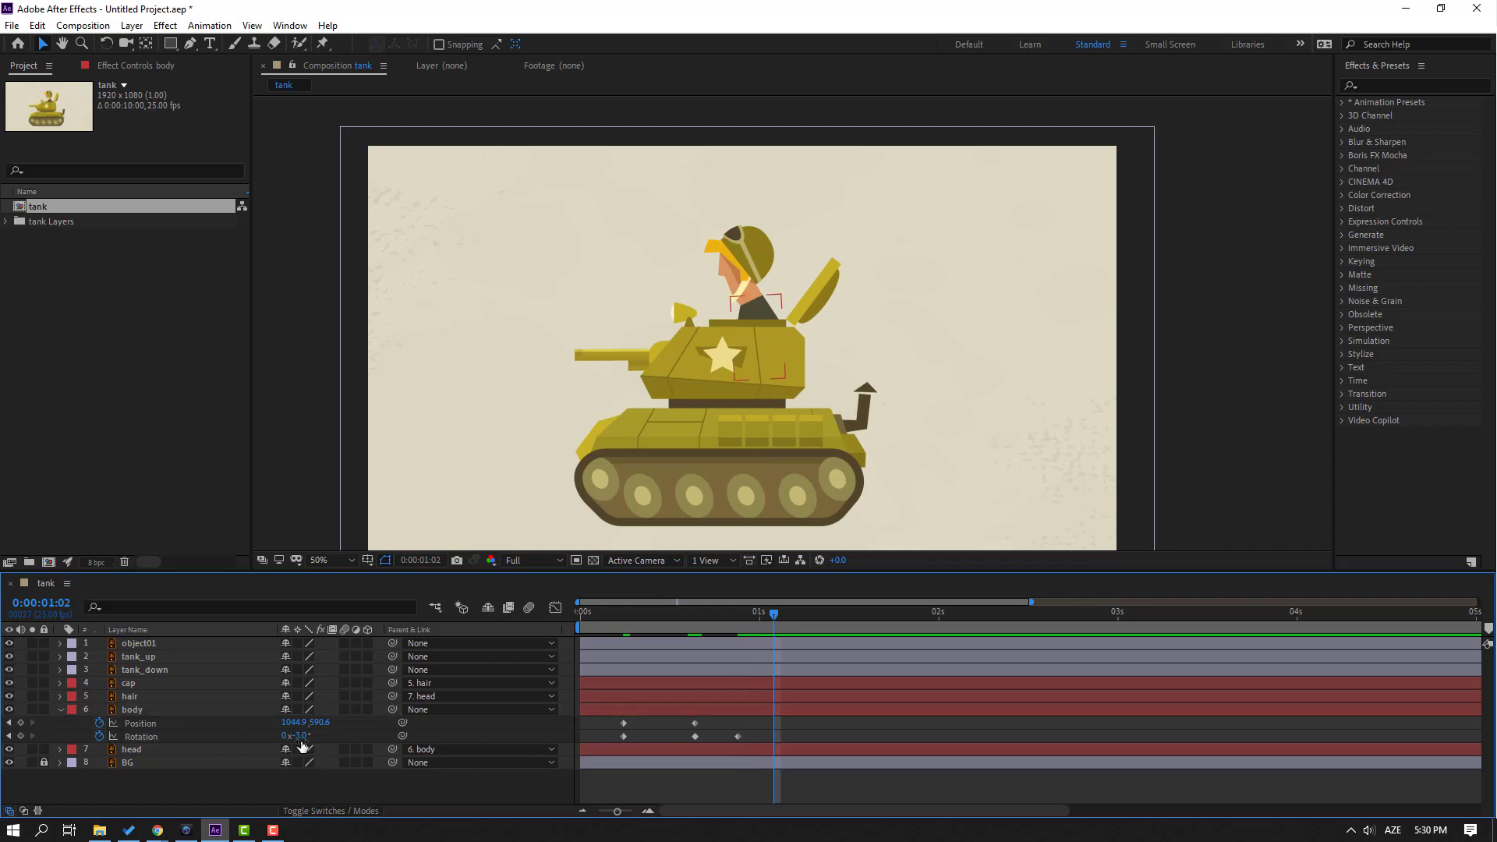
pyautogui.moveTo(299, 735); pyautogui.dragTo(308, 735)
pyautogui.moveTo(803, 718); pyautogui.dragTo(614, 744)
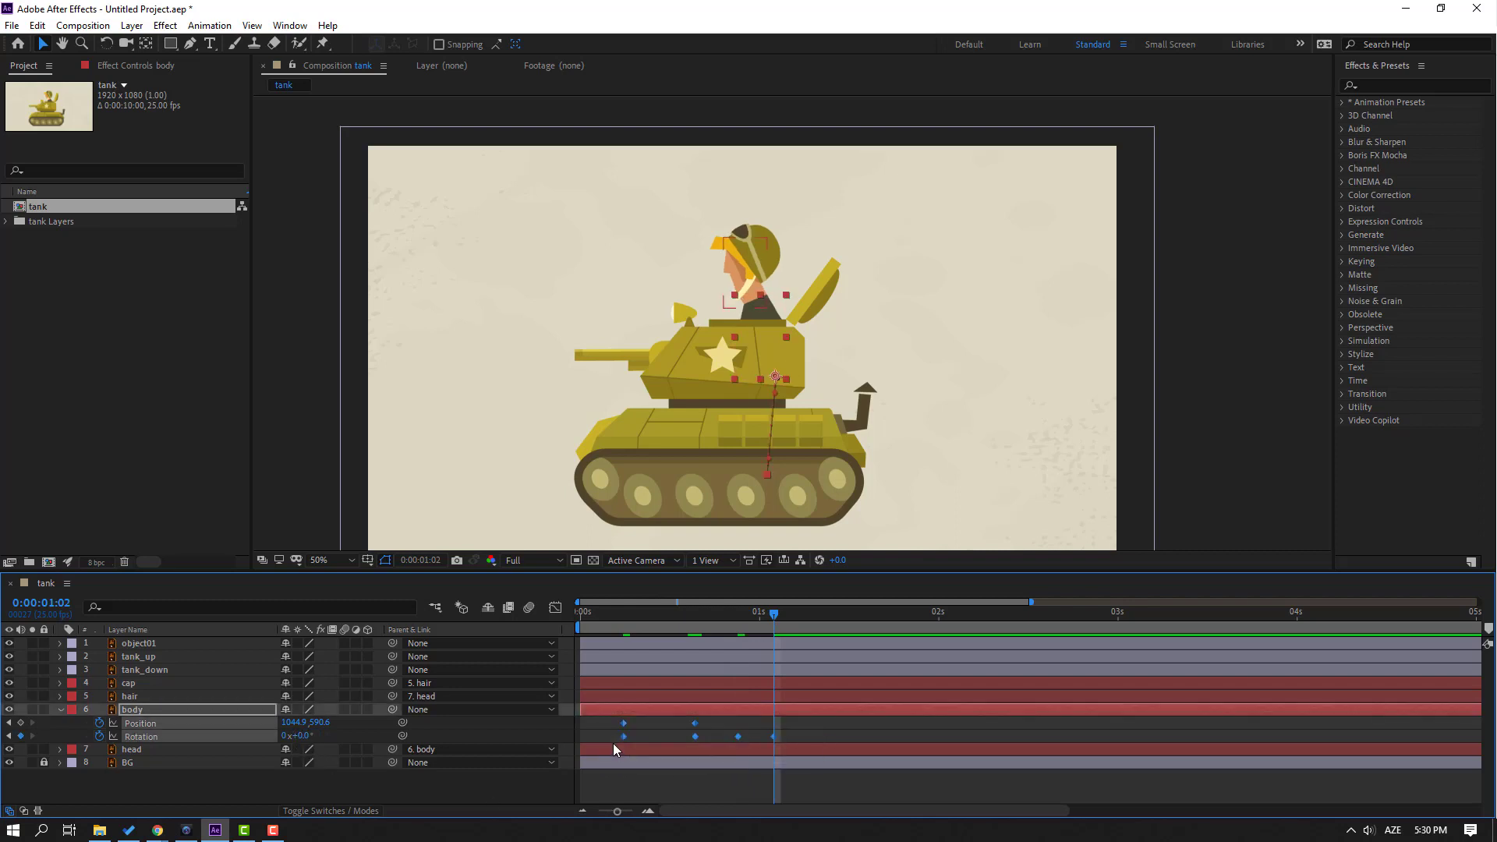
# Step: Apply Easy Ease to the selected body keyframes
pyautogui.rightClick(625, 743)
pyautogui.moveTo(686, 733)
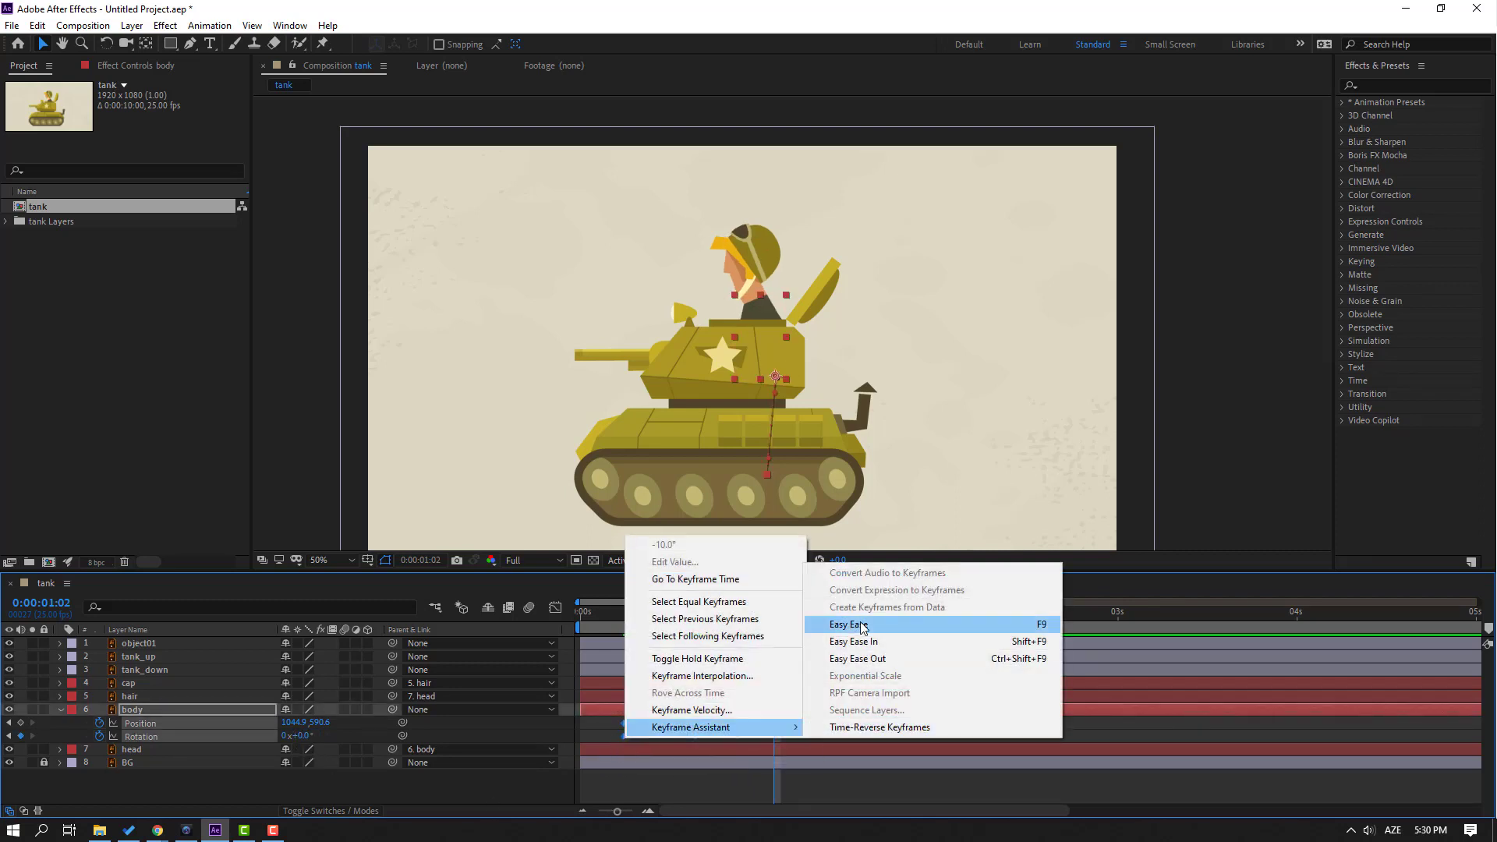
pyautogui.click(877, 612)
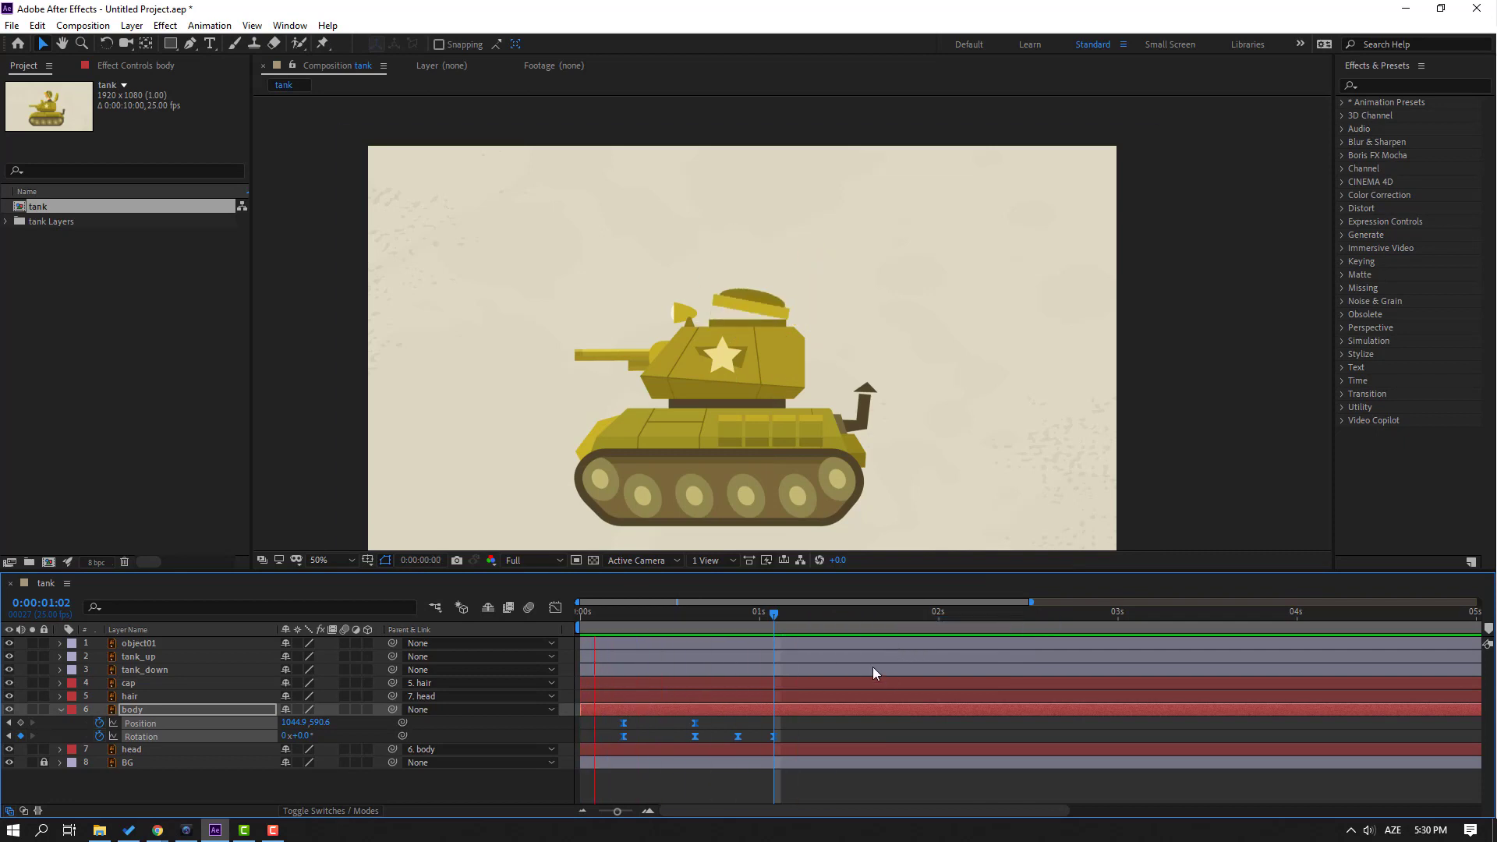
pyautogui.press('space')
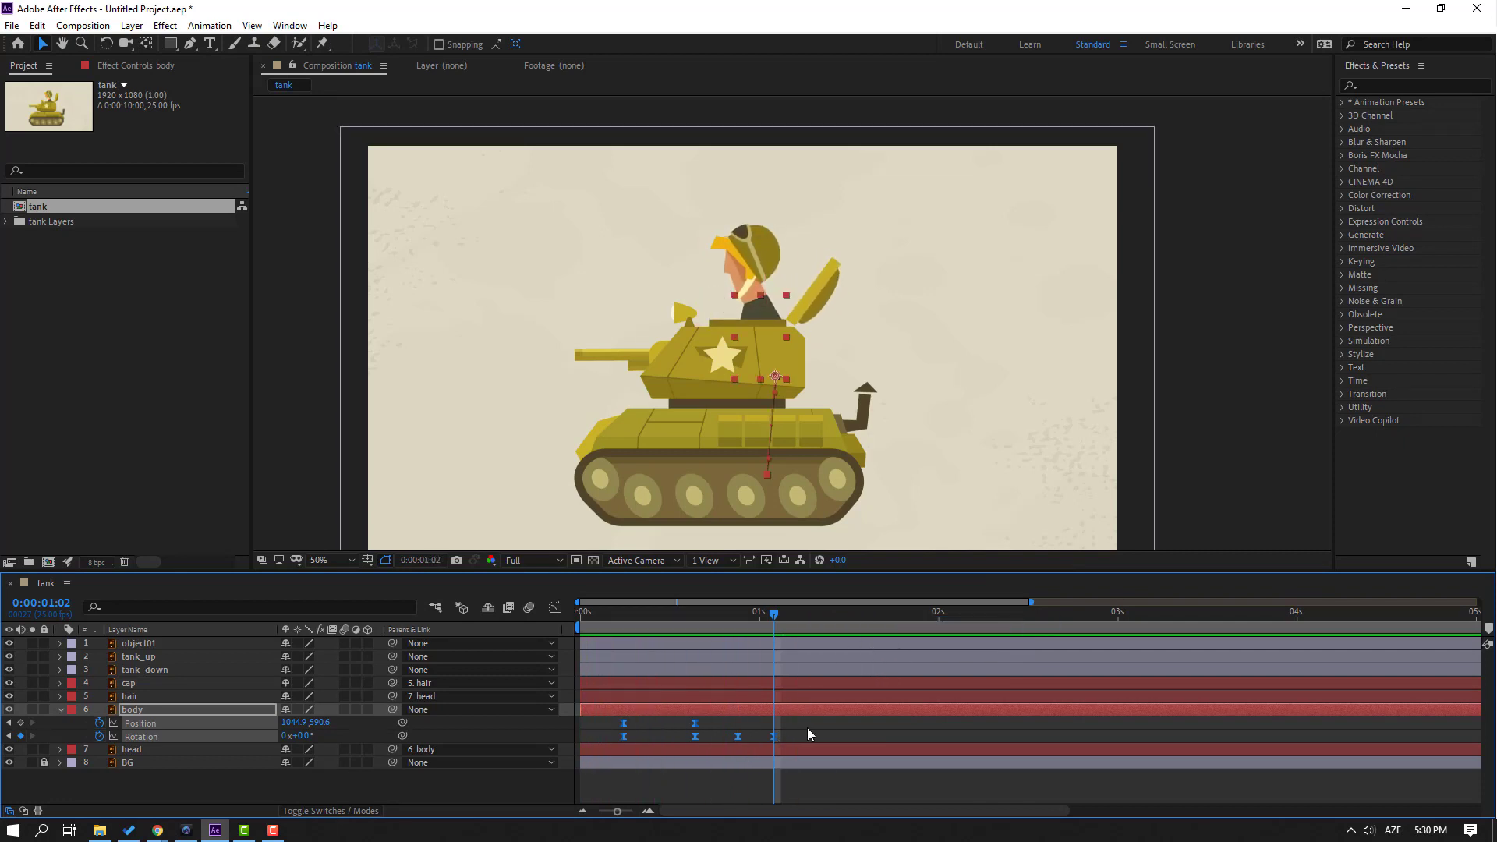
# Step: Pull the Position influence handles inward in the Graph Editor for a sharper mid-rise
pyautogui.moveTo(808, 734); pyautogui.dragTo(610, 717)
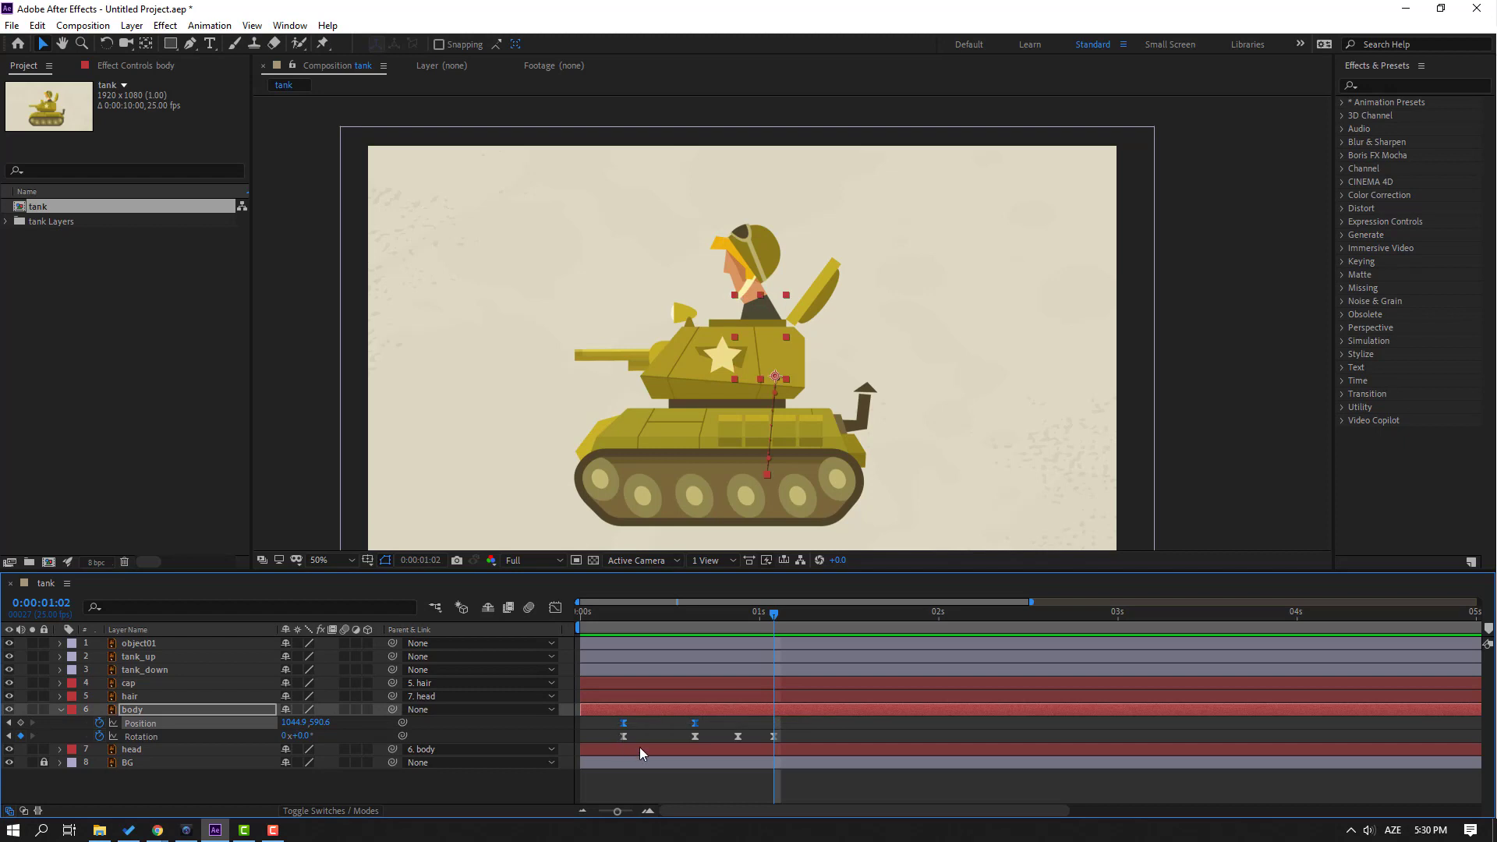
pyautogui.click(554, 607)
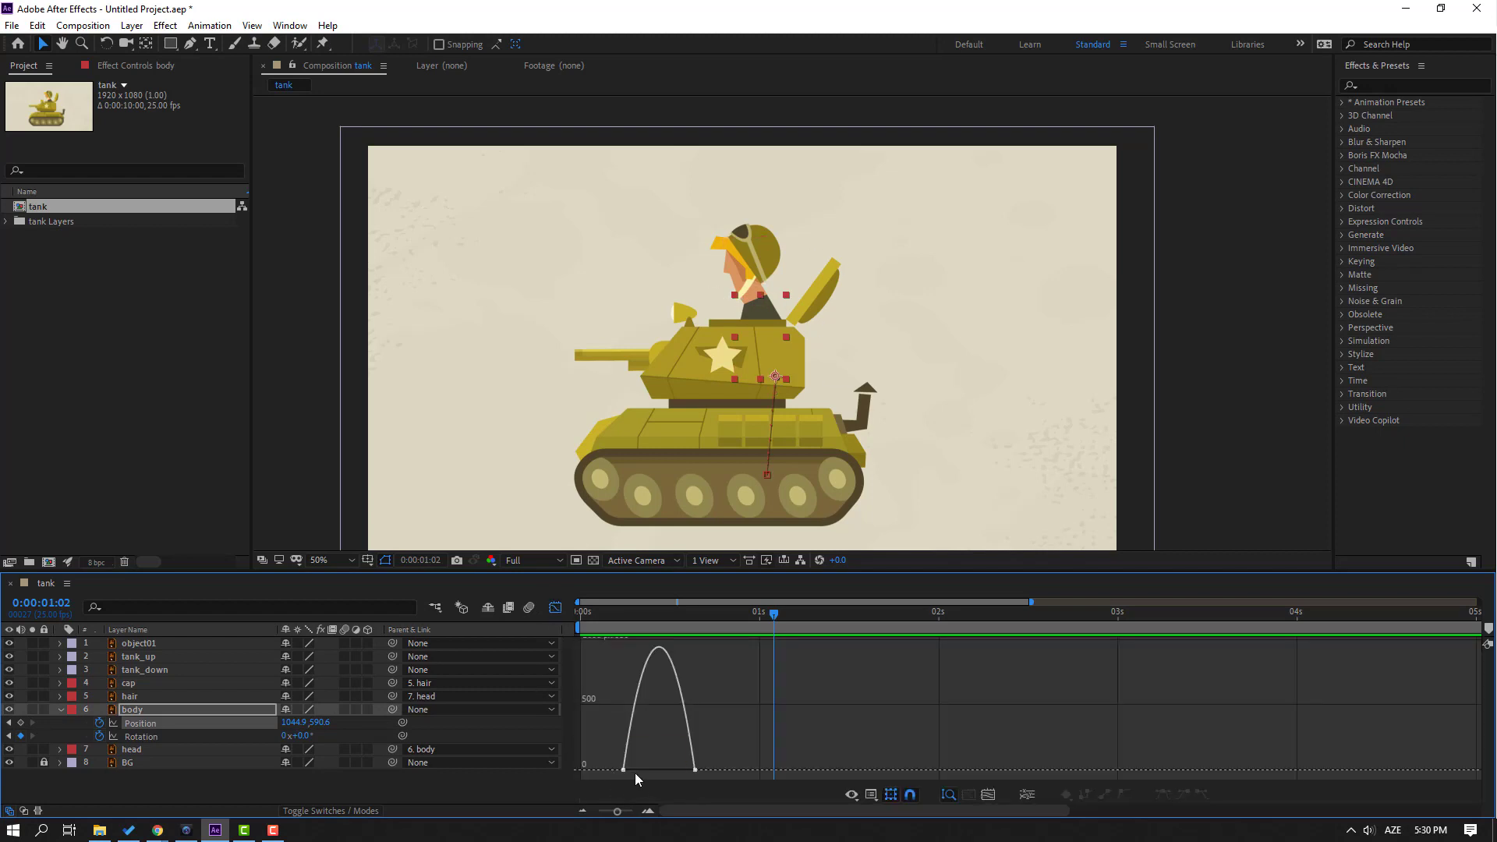
pyautogui.hotkey('ctrl', 'a')
pyautogui.moveTo(635, 771); pyautogui.dragTo(611, 734)
pyautogui.click(554, 607)
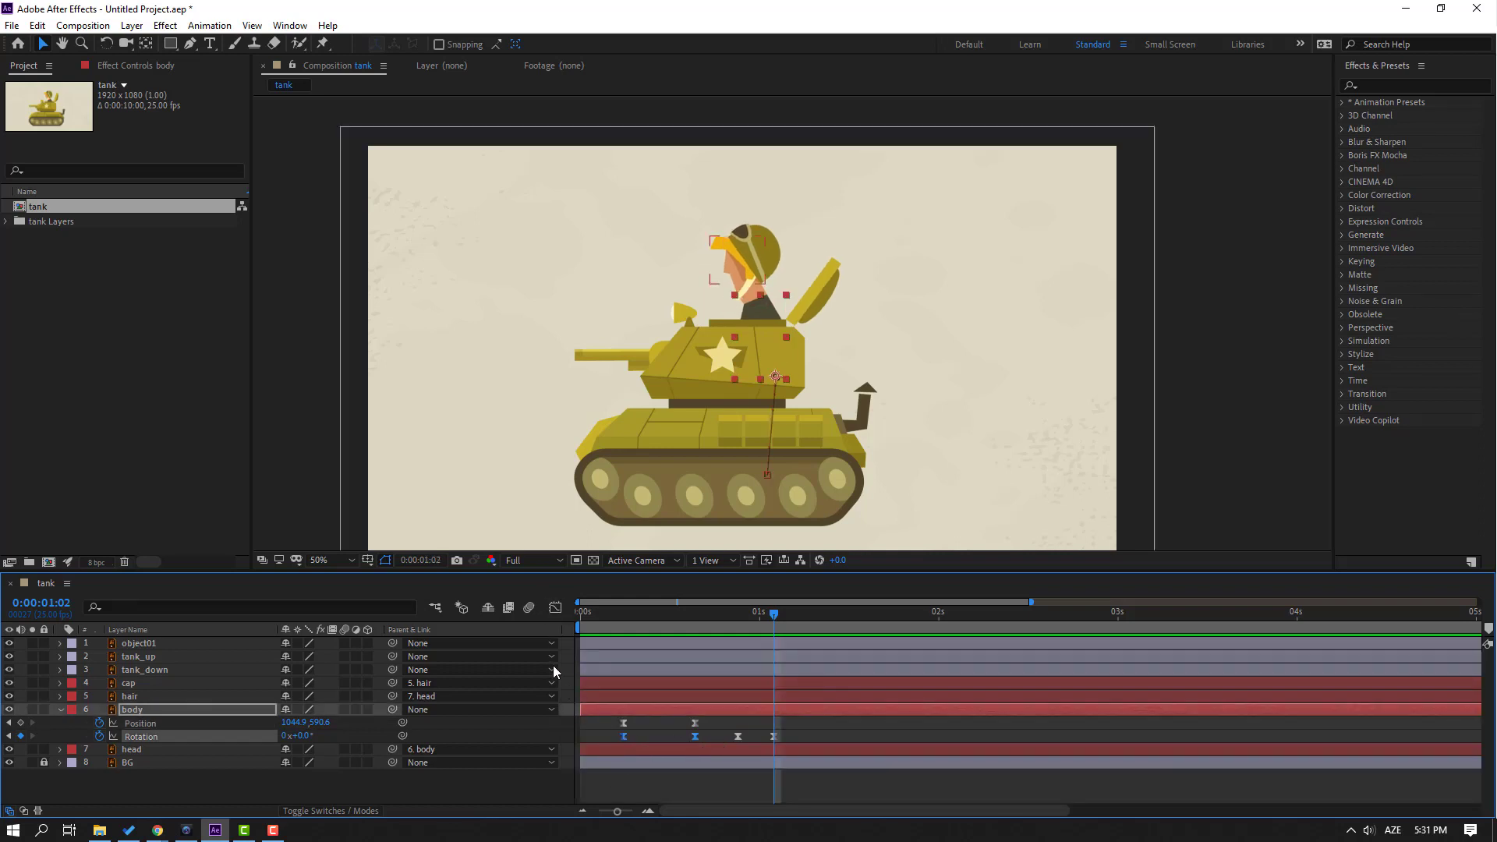
# Step: Lengthen the ease out of the first Rotation keyframe on the curve and preview it
pyautogui.click(555, 609)
pyautogui.click(700, 755)
pyautogui.scroll(5, 706, 771)
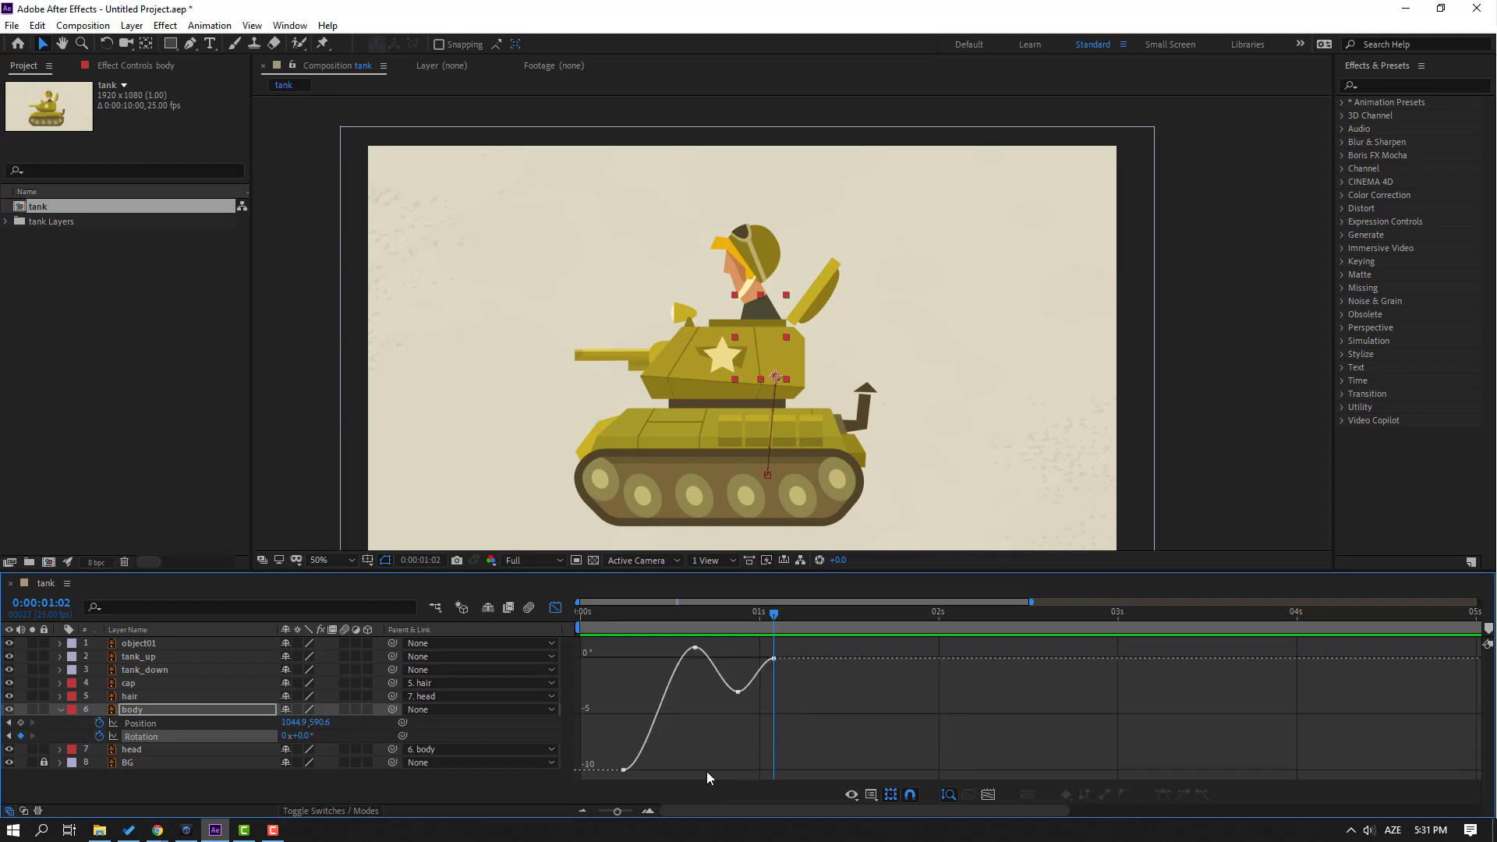
pyautogui.moveTo(673, 737); pyautogui.dragTo(820, 765)
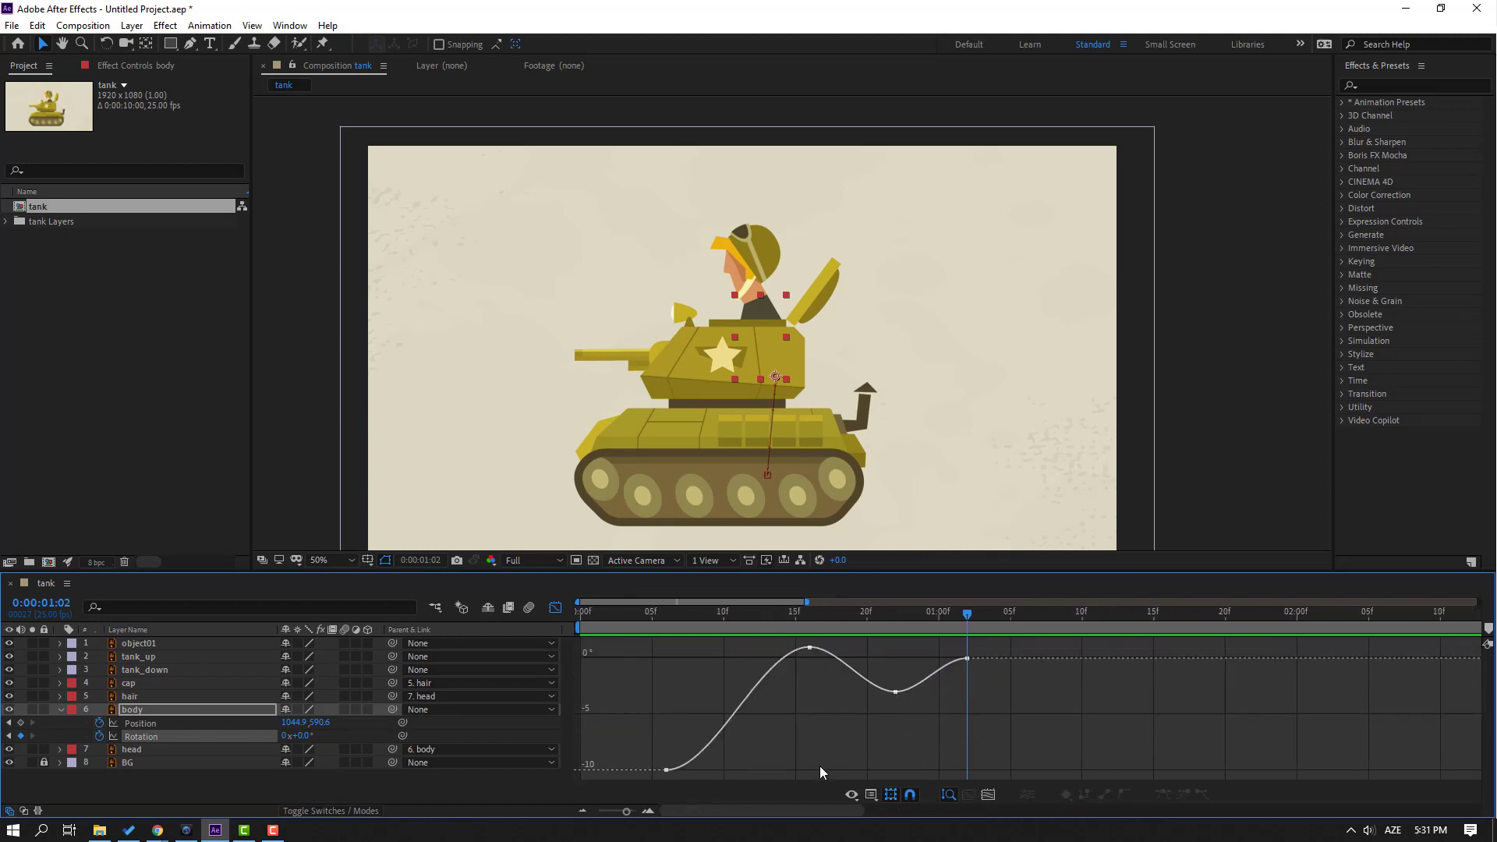
pyautogui.click(667, 769)
pyautogui.moveTo(730, 770); pyautogui.dragTo(783, 764)
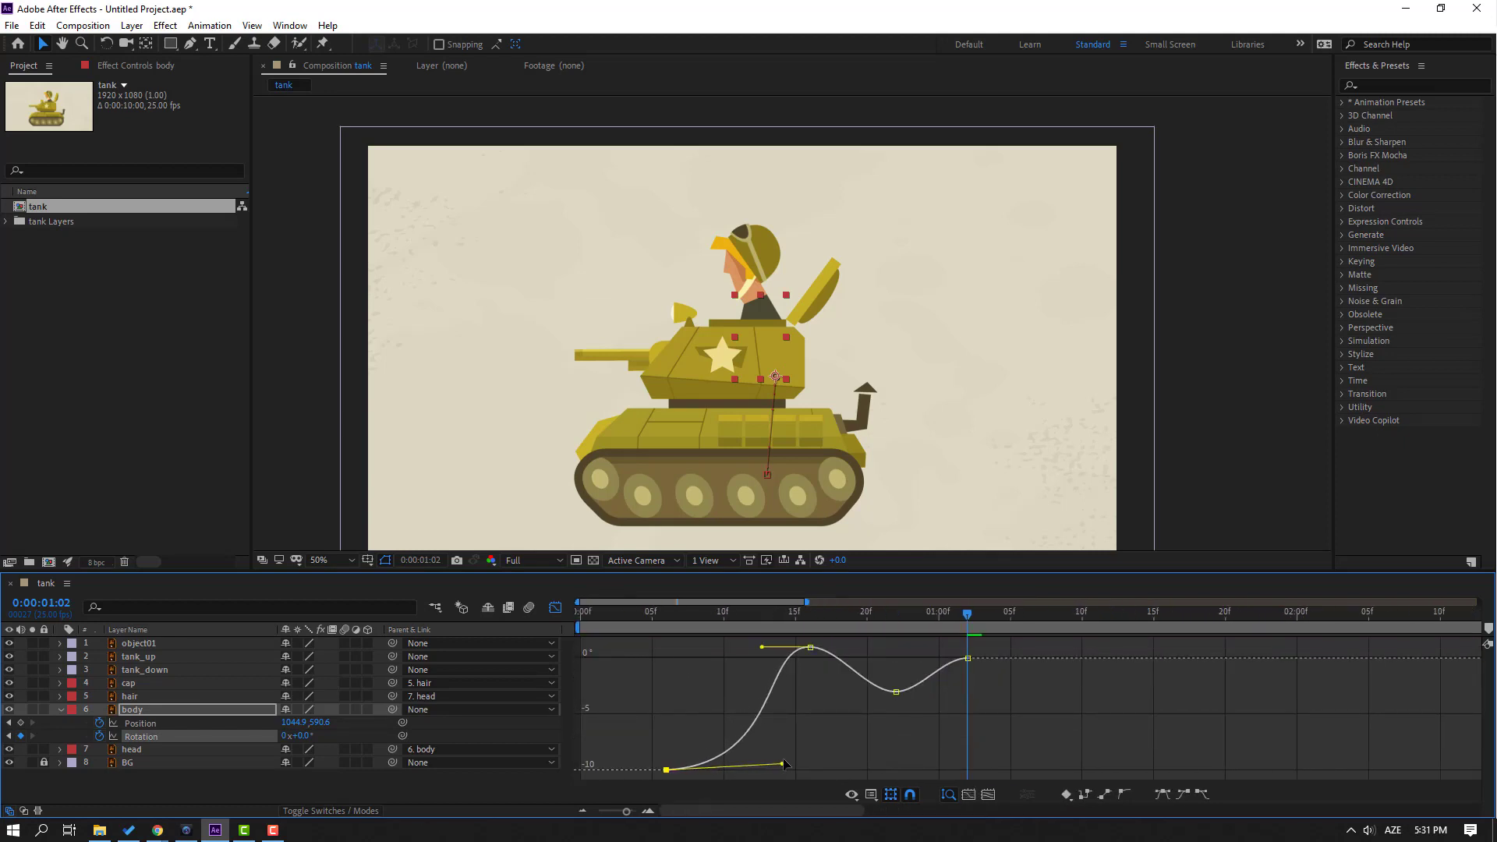
pyautogui.press('space')
pyautogui.press('space')
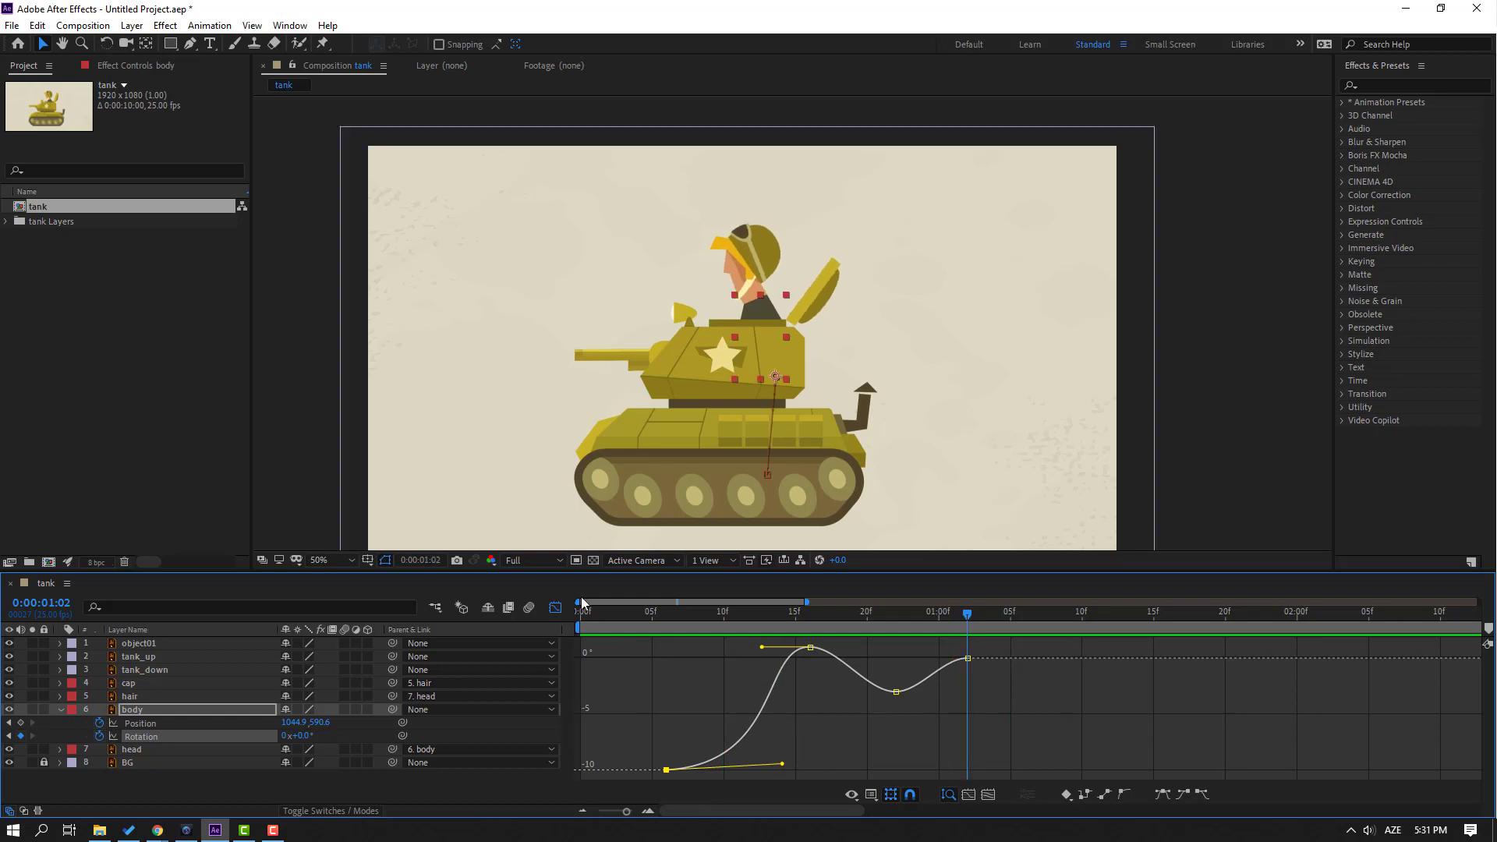
pyautogui.click(555, 607)
# Step: Compress the later Rotation wobble keyframes together, respace the last two, and preview
pyautogui.moveTo(987, 736); pyautogui.dragTo(803, 742)
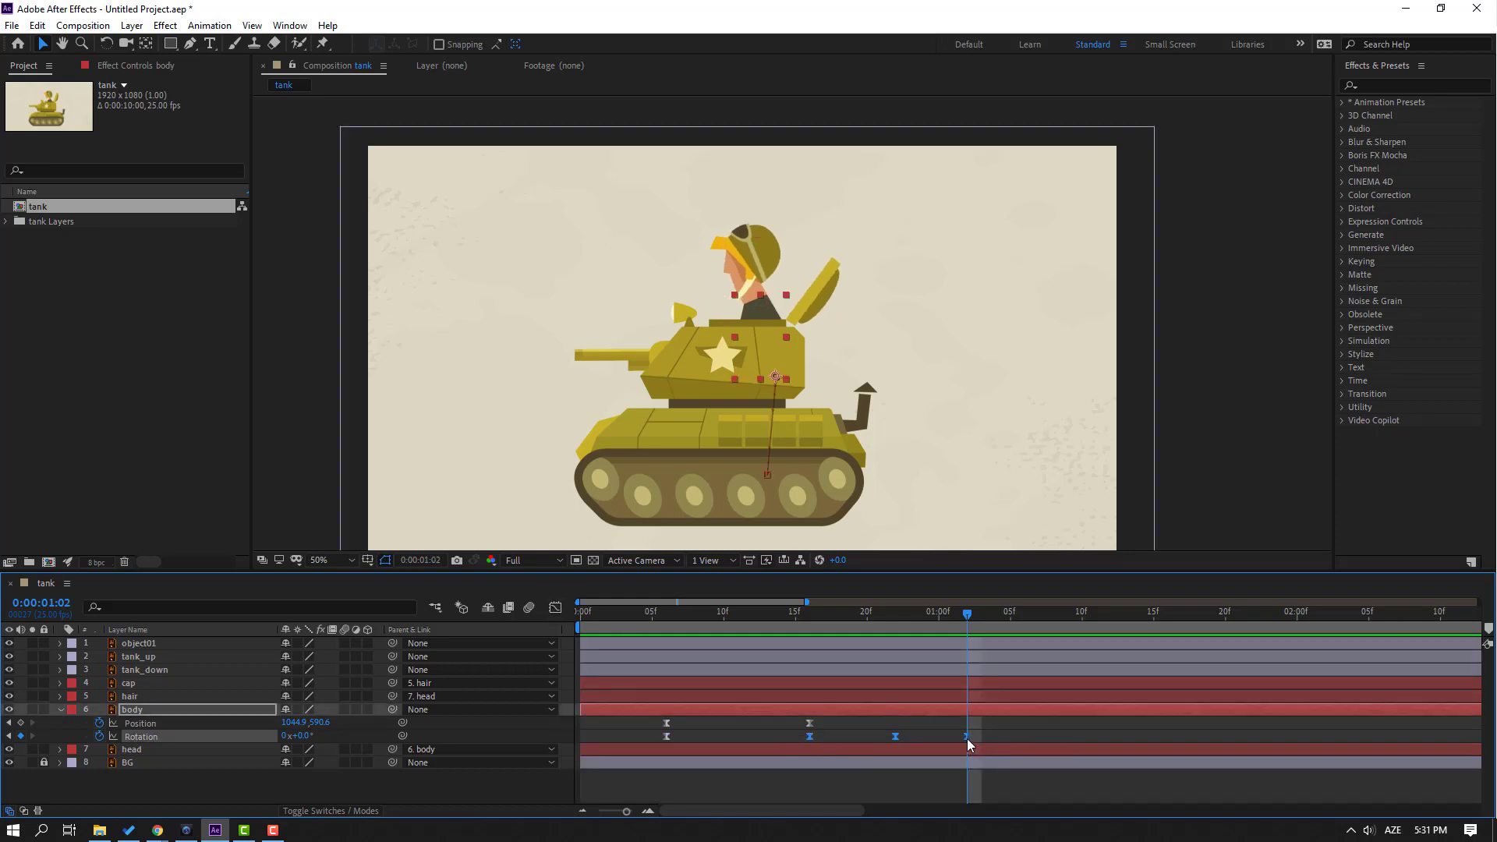
pyautogui.moveTo(966, 738); pyautogui.dragTo(917, 745)
pyautogui.press('-')
pyautogui.press('-')
pyautogui.press('-')
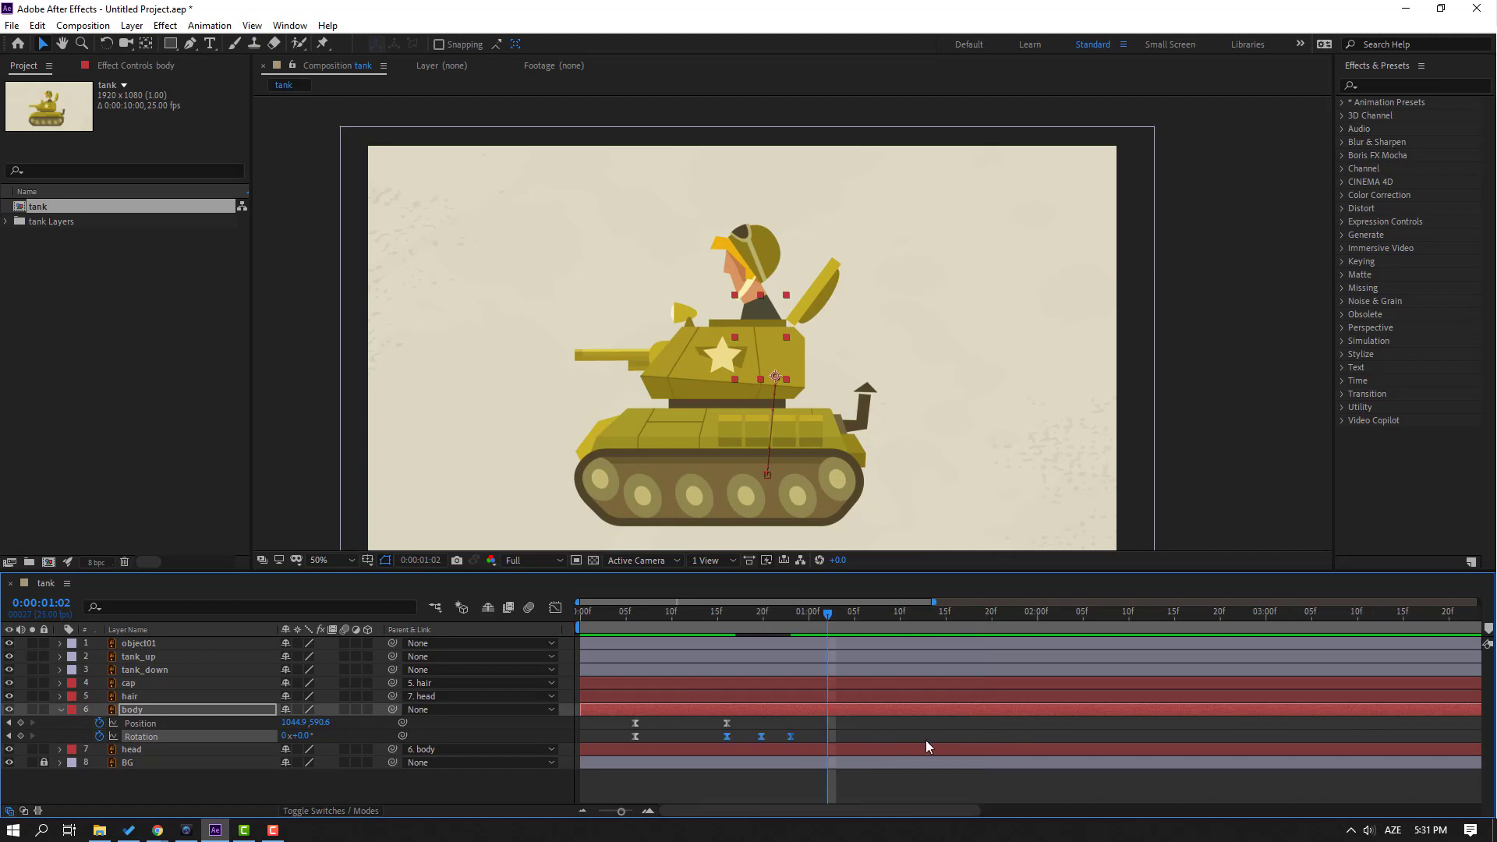
pyautogui.press('space')
pyautogui.press('space')
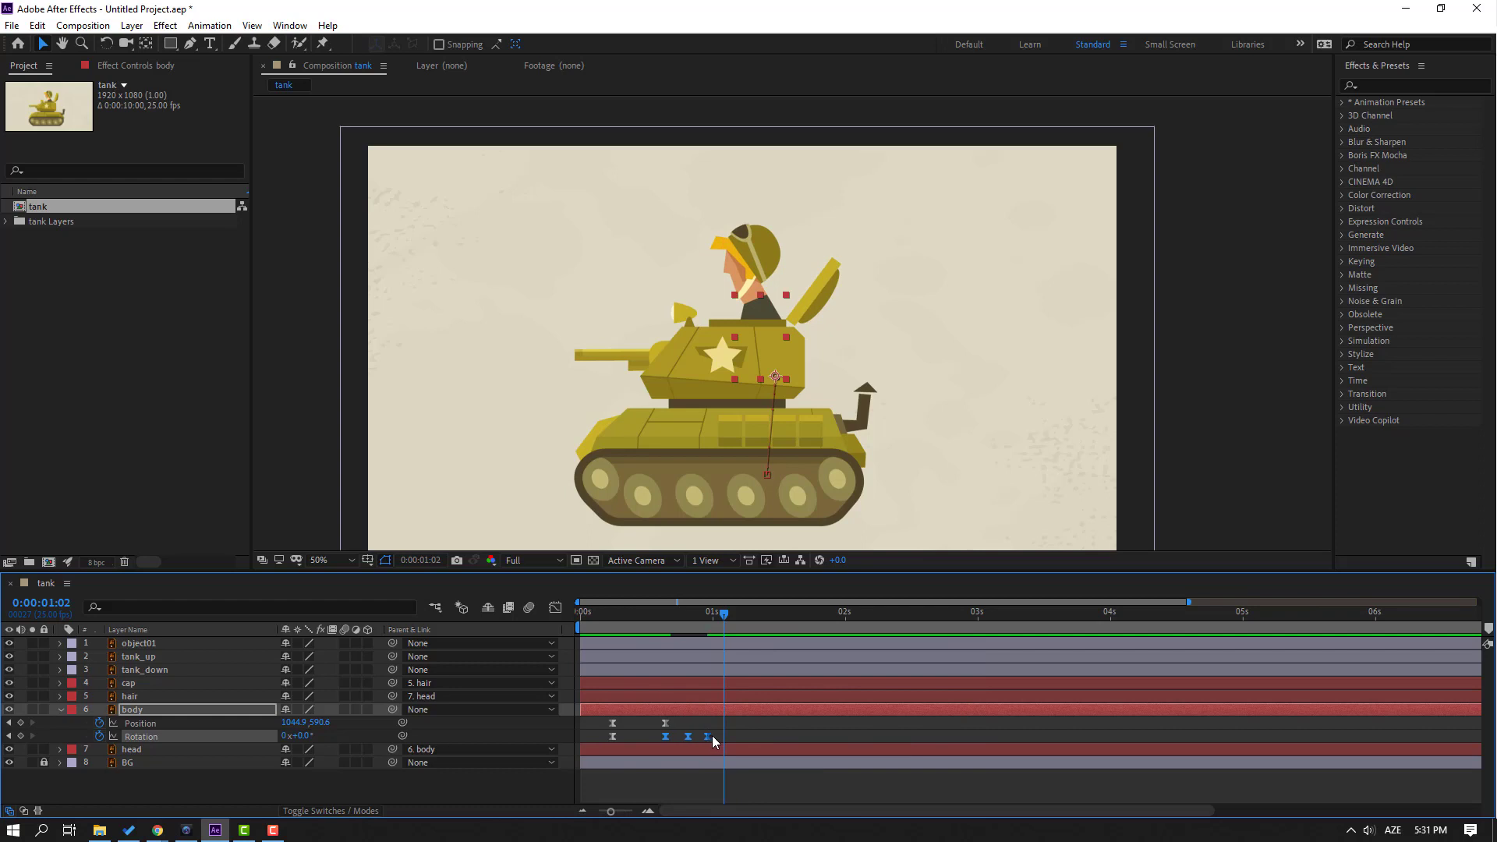
pyautogui.moveTo(714, 741); pyautogui.dragTo(718, 742)
pyautogui.press('space')
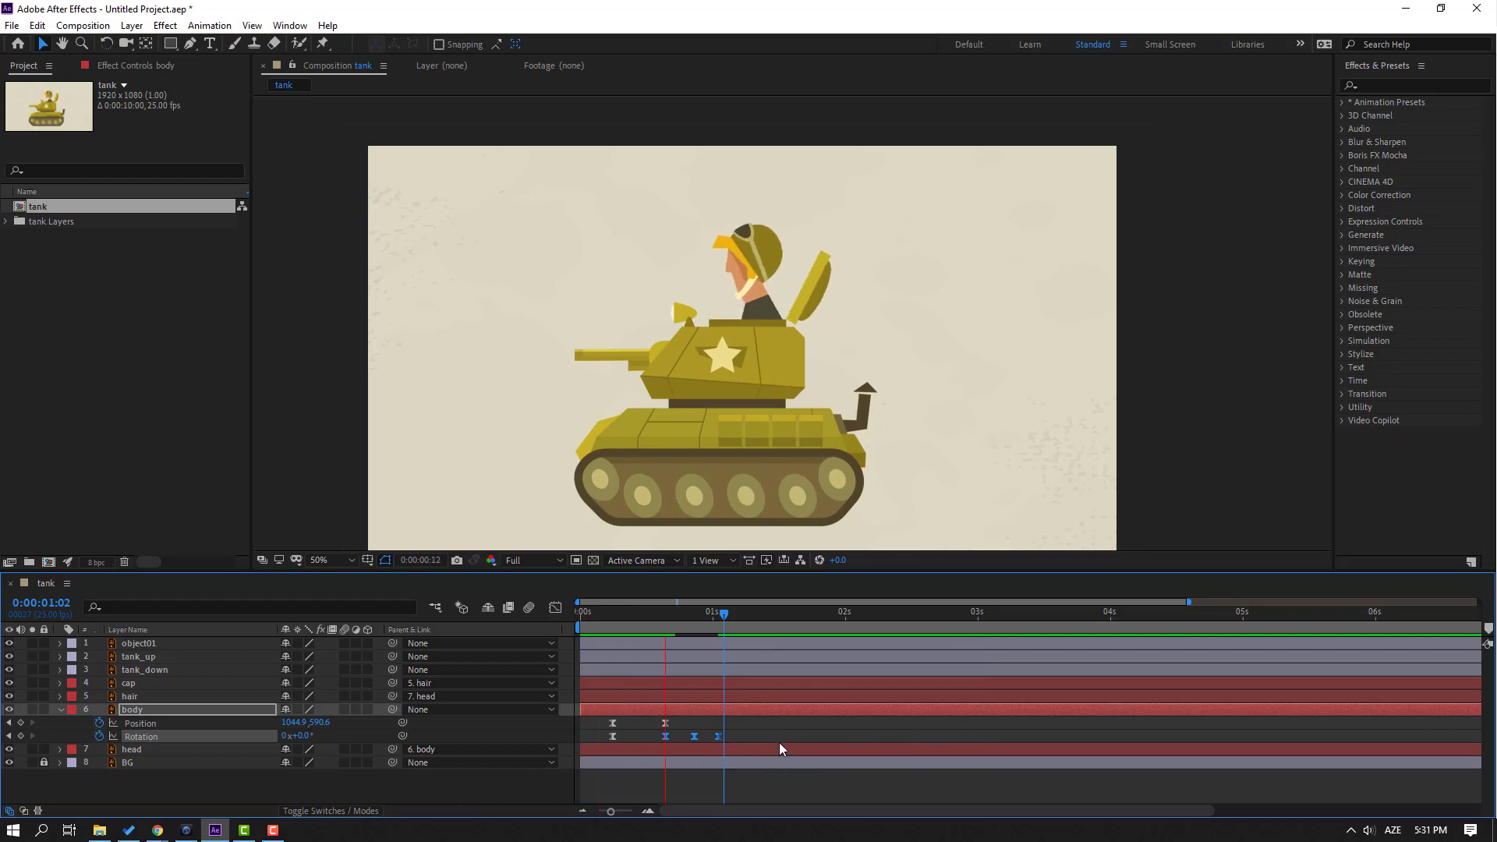
pyautogui.press('space')
pyautogui.click(613, 615)
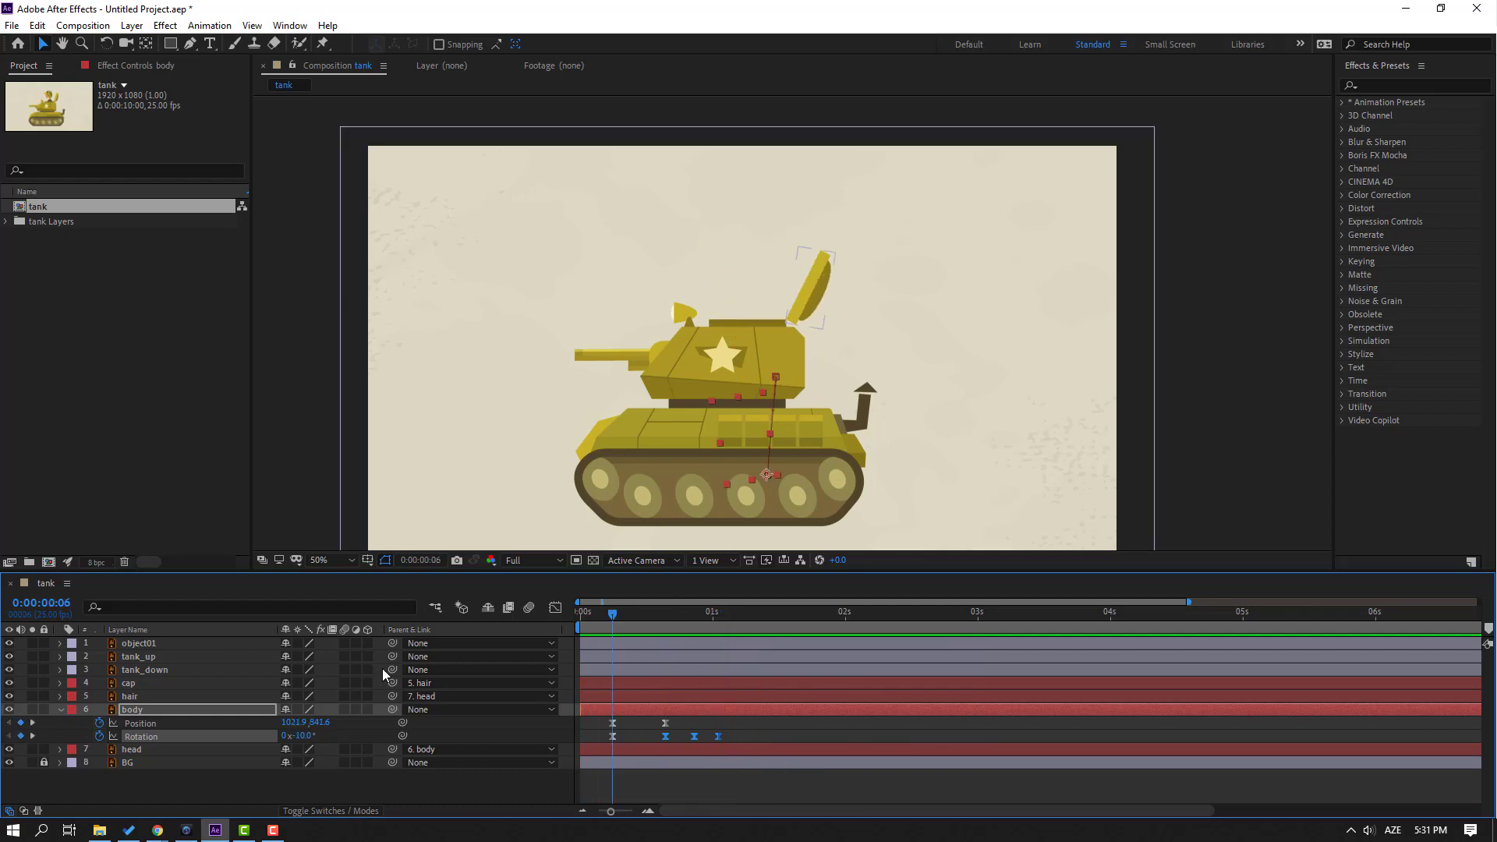
pyautogui.click(137, 752)
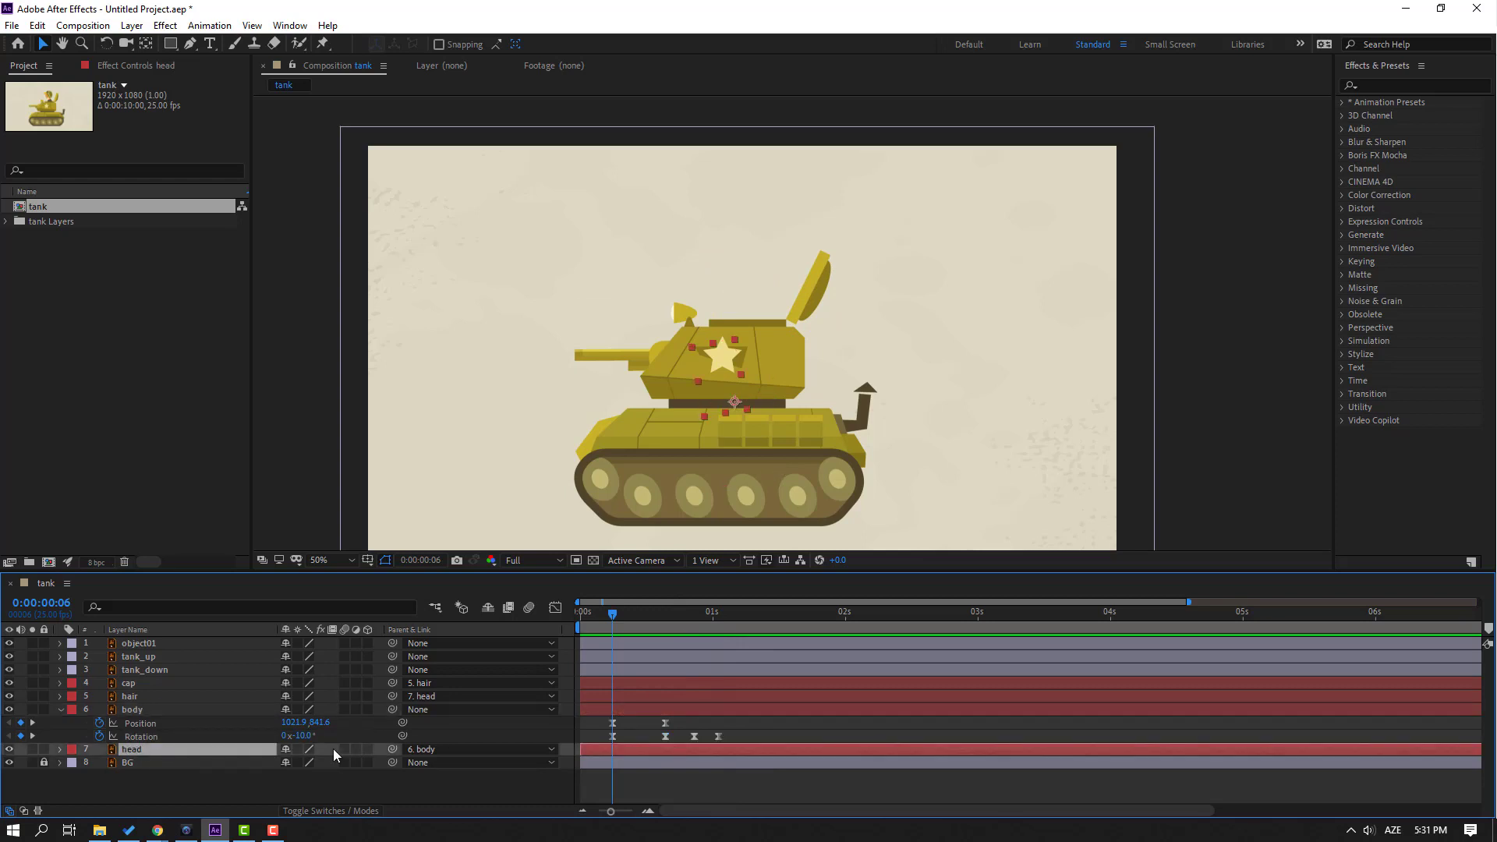
# Step: Keyframe the head's Rotation from frame 6, tilting to -28° then back to about +26°
pyautogui.press('r')
pyautogui.click(99, 762)
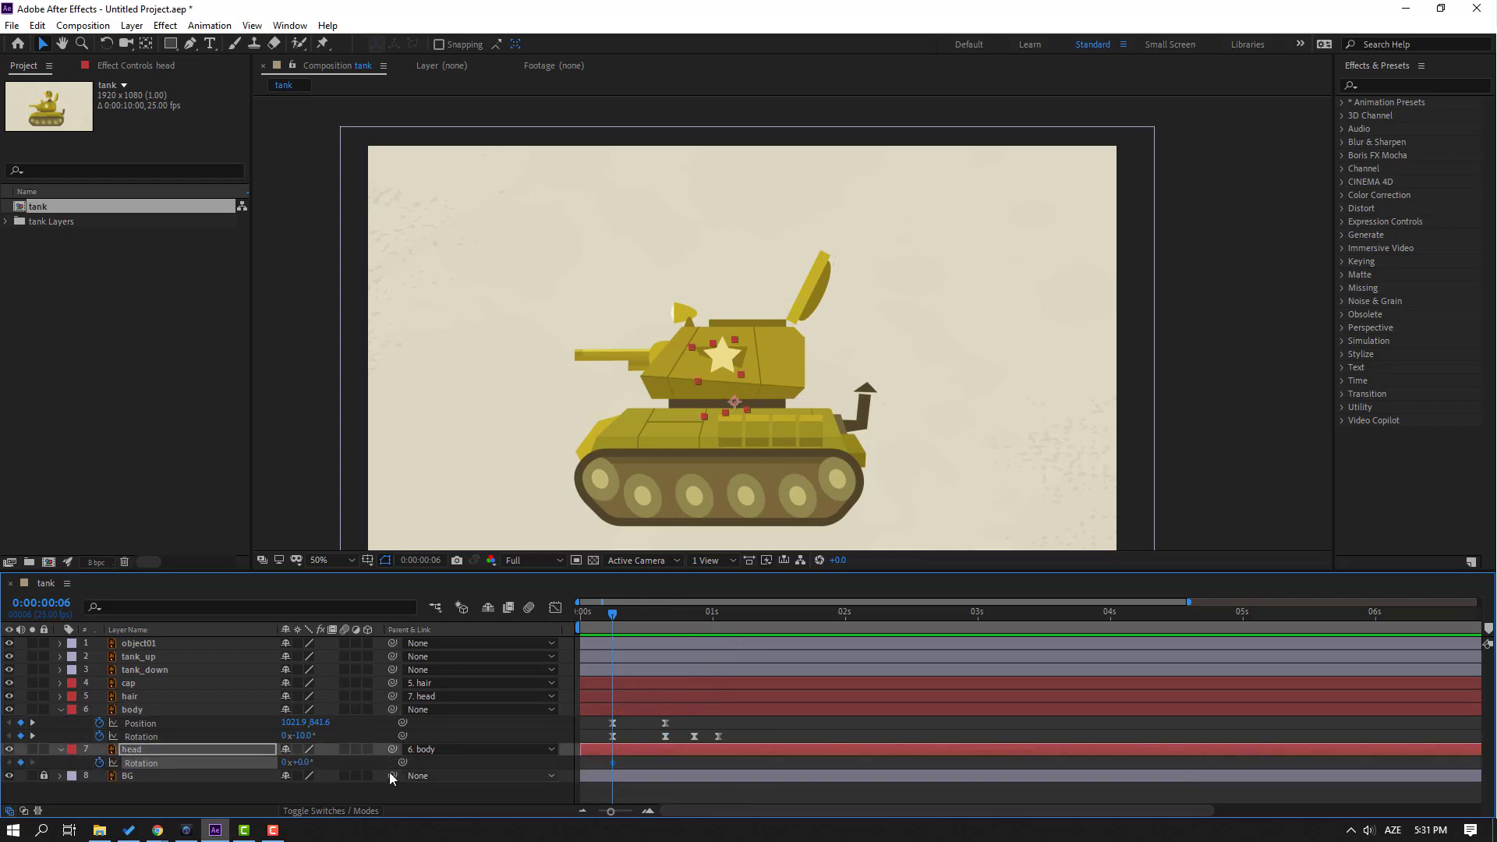
pyautogui.moveTo(302, 762); pyautogui.dragTo(281, 764)
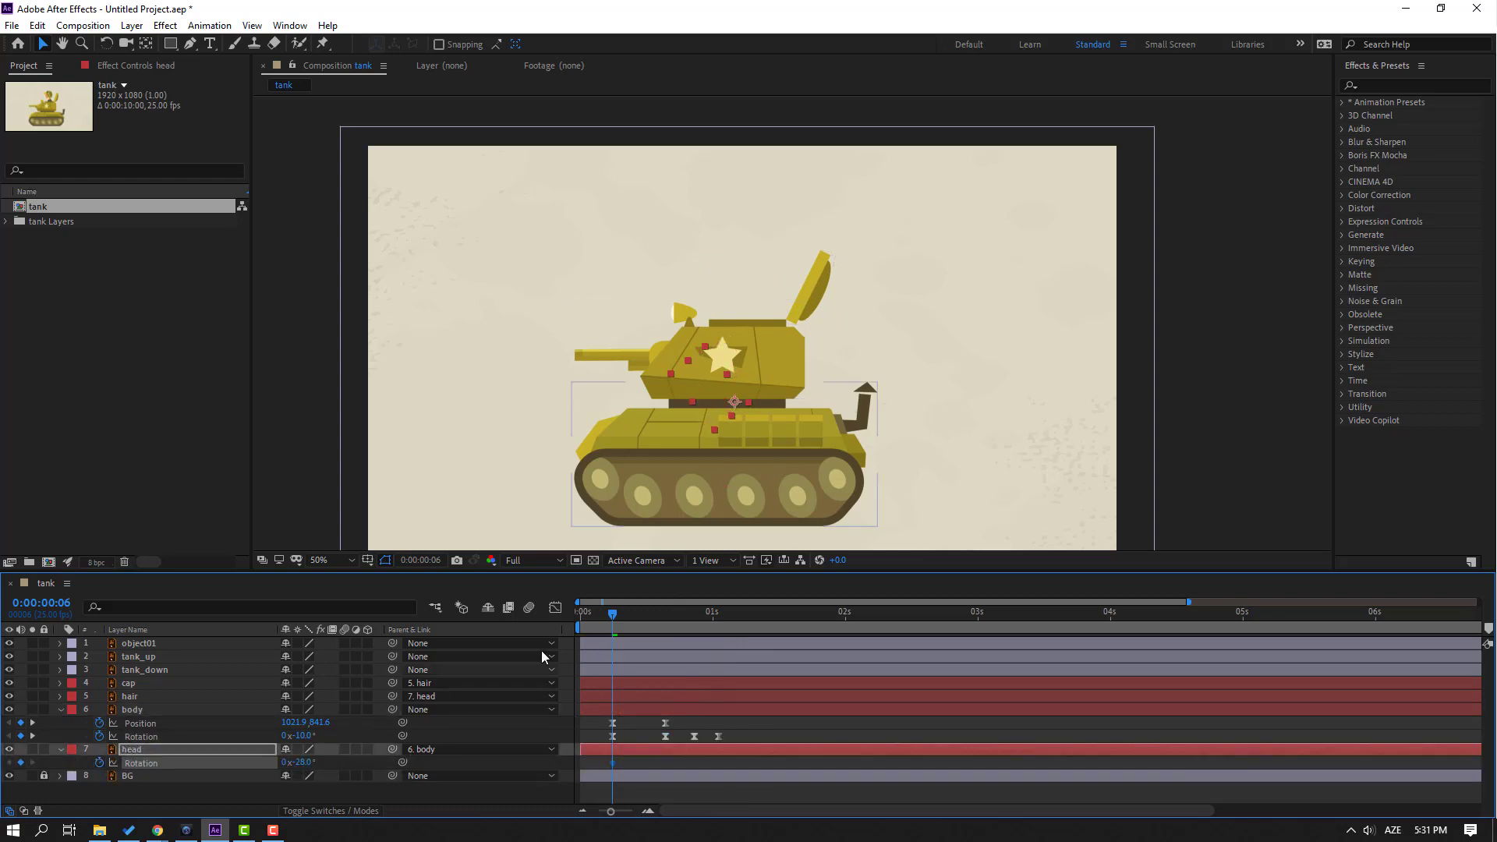
pyautogui.moveTo(613, 614); pyautogui.dragTo(666, 616)
pyautogui.moveTo(303, 764); pyautogui.dragTo(343, 761)
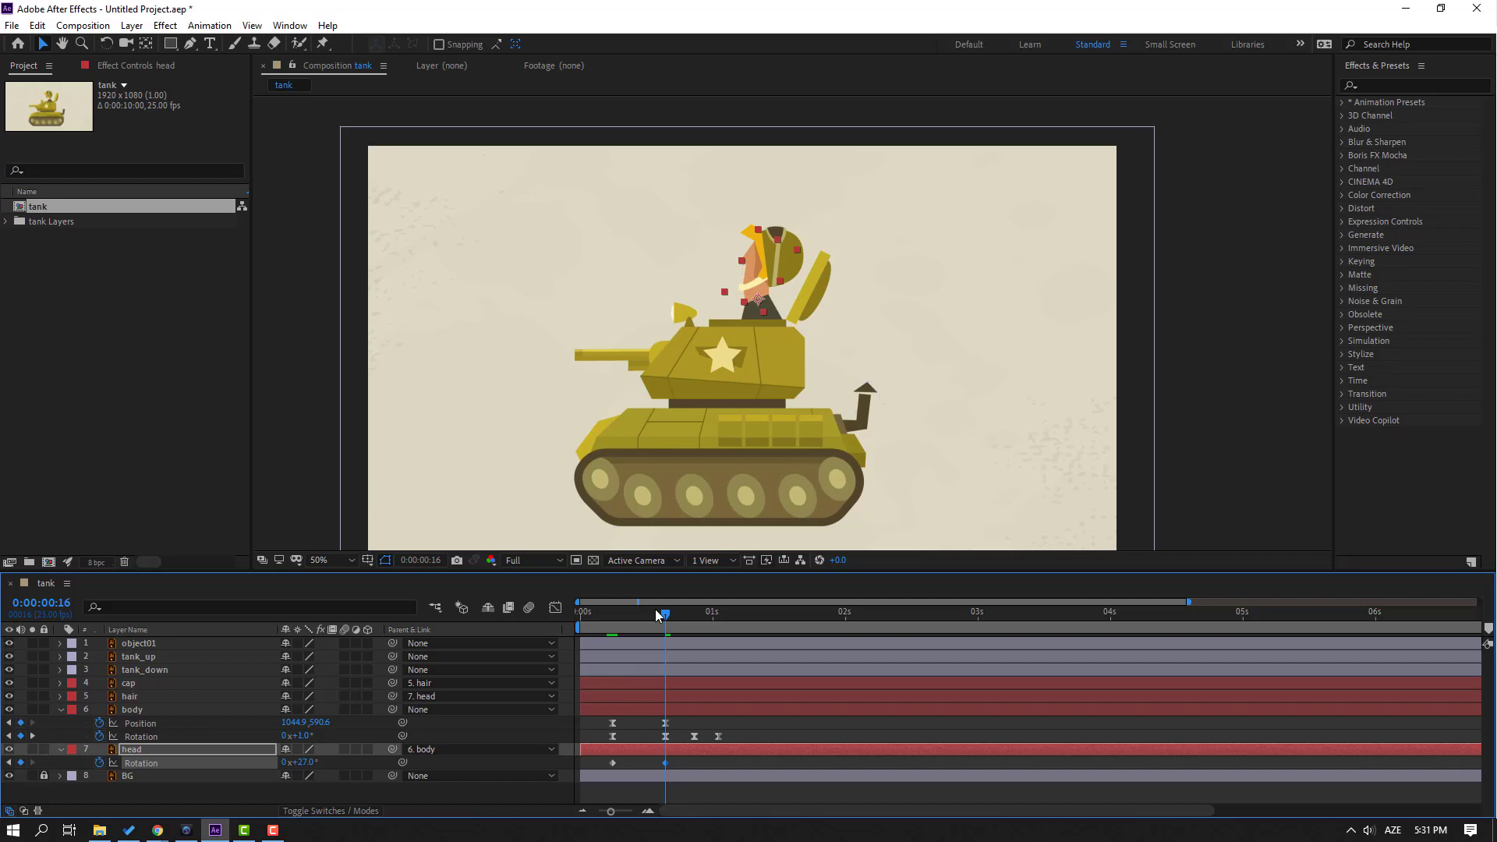
pyautogui.moveTo(665, 616); pyautogui.dragTo(696, 617)
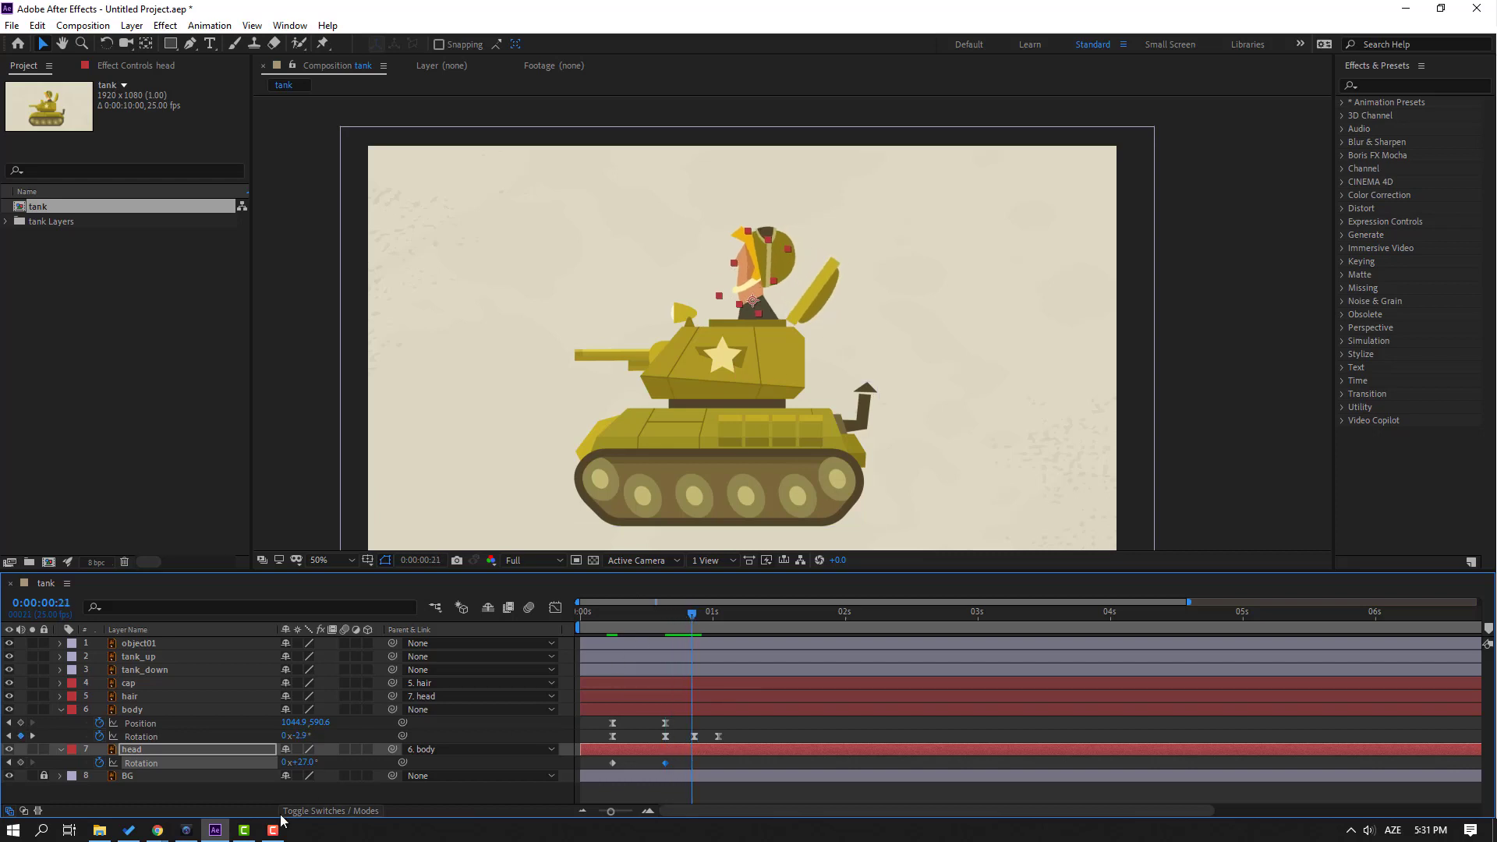
# Step: Add head Rotation keys of 10°, 12° at 1:02, and back upright at 1:04
pyautogui.click(304, 762)
pyautogui.write('10')
pyautogui.press('Return')
pyautogui.moveTo(691, 615); pyautogui.dragTo(718, 616)
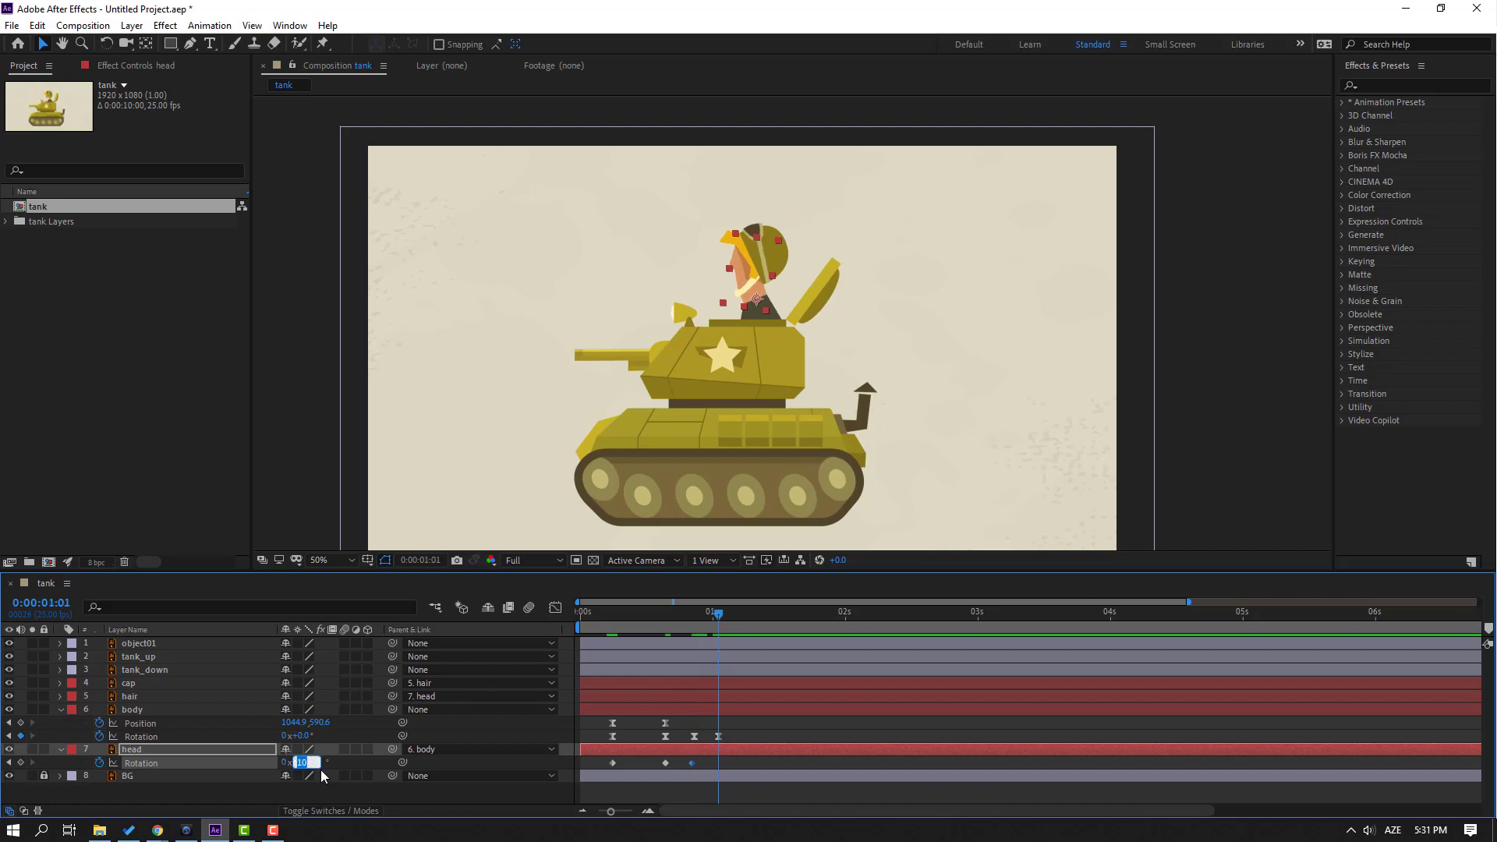
pyautogui.press('Return')
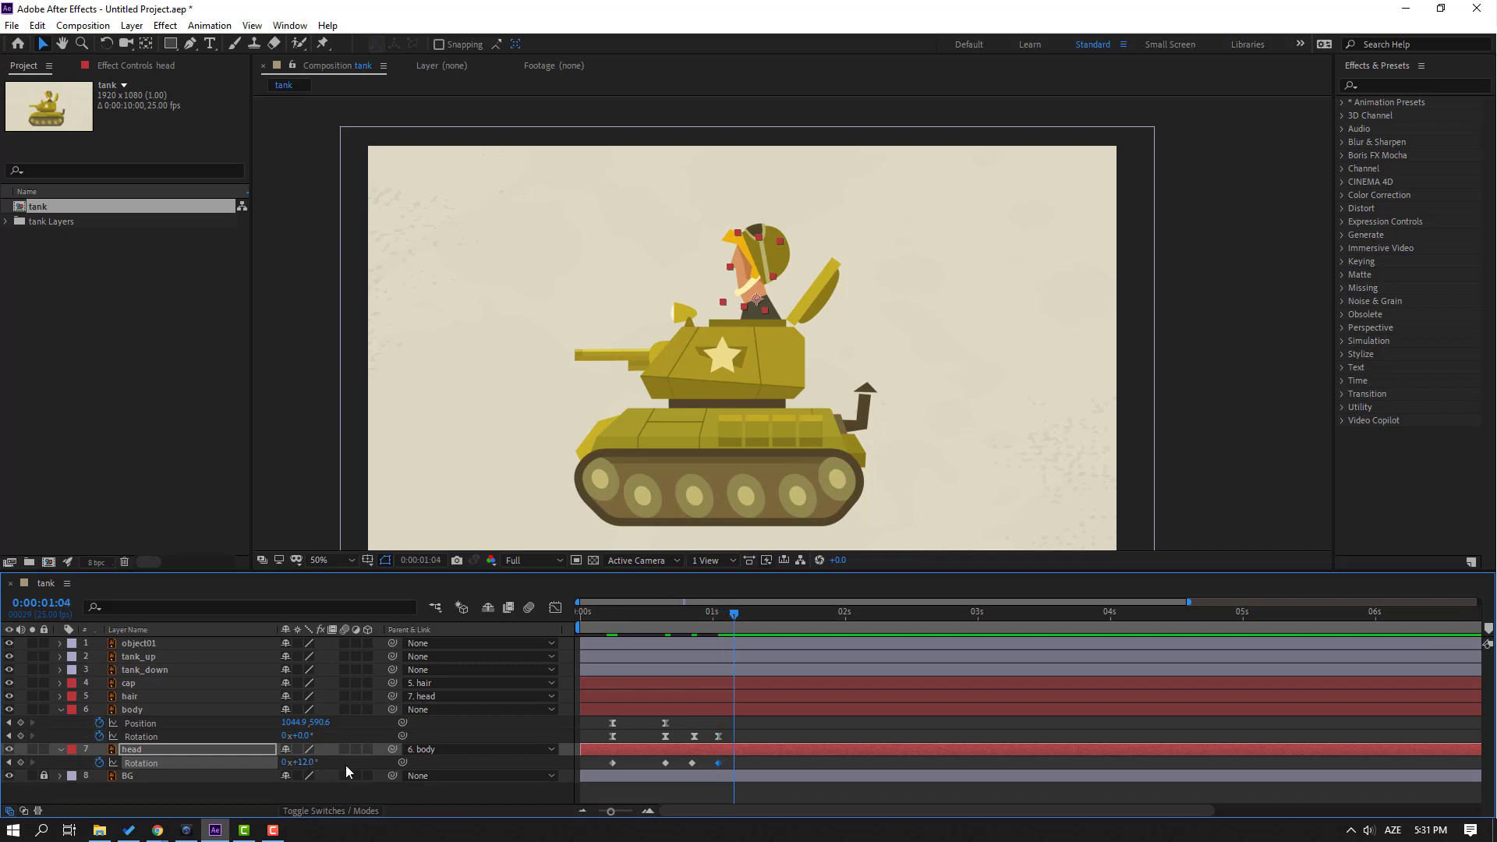
pyautogui.hotkey('ctrl', 'v')
# Step: Apply Easy Ease to all head Rotation keyframes and preview the motion
pyautogui.moveTo(771, 780); pyautogui.dragTo(608, 760)
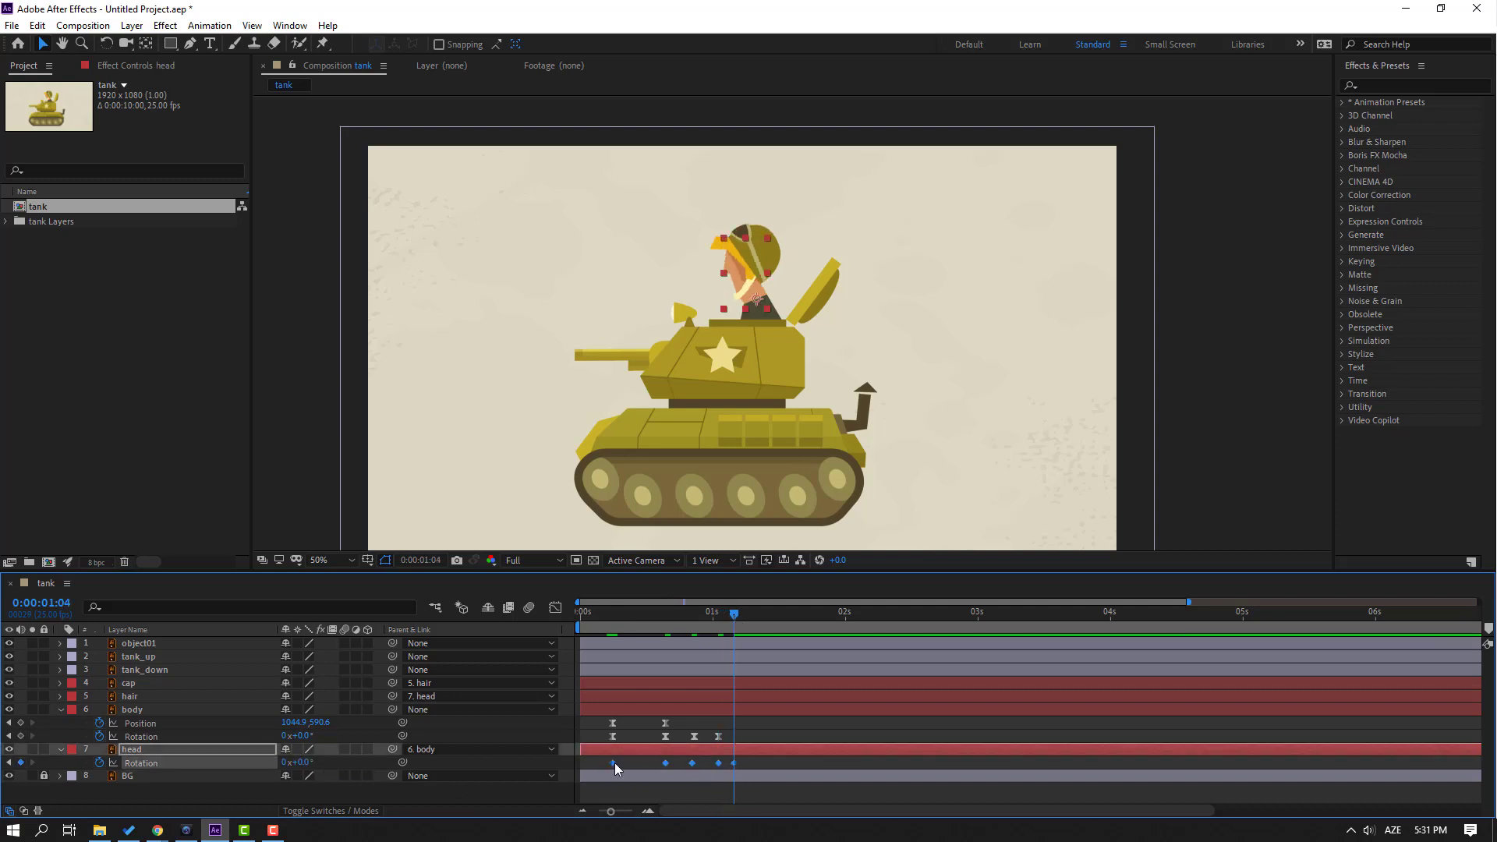
pyautogui.rightClick(615, 763)
pyautogui.moveTo(717, 751)
pyautogui.click(879, 648)
pyautogui.press('space')
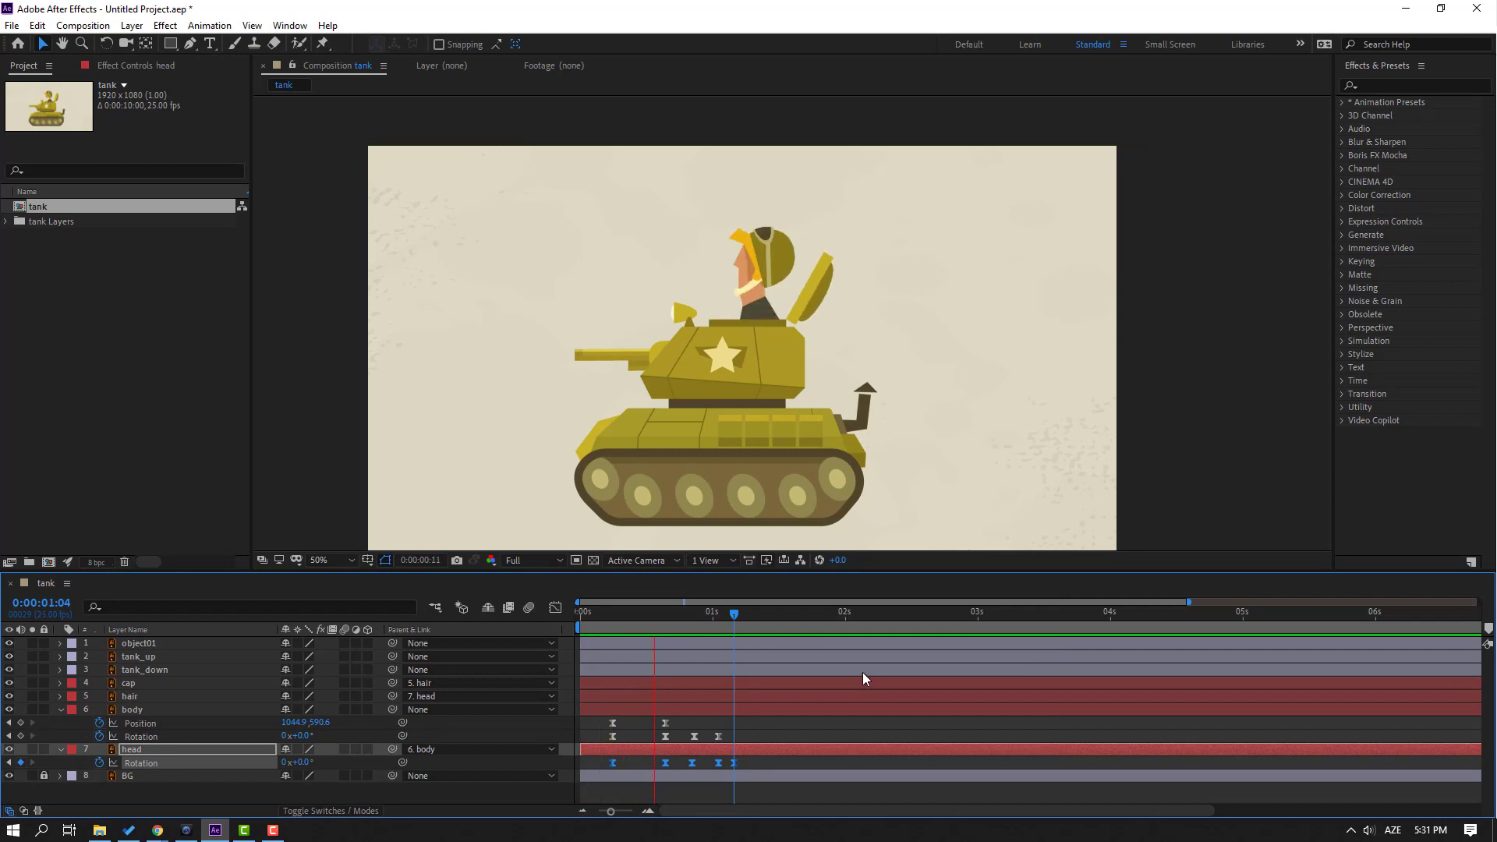
pyautogui.click(702, 614)
pyautogui.moveTo(703, 619); pyautogui.dragTo(735, 627)
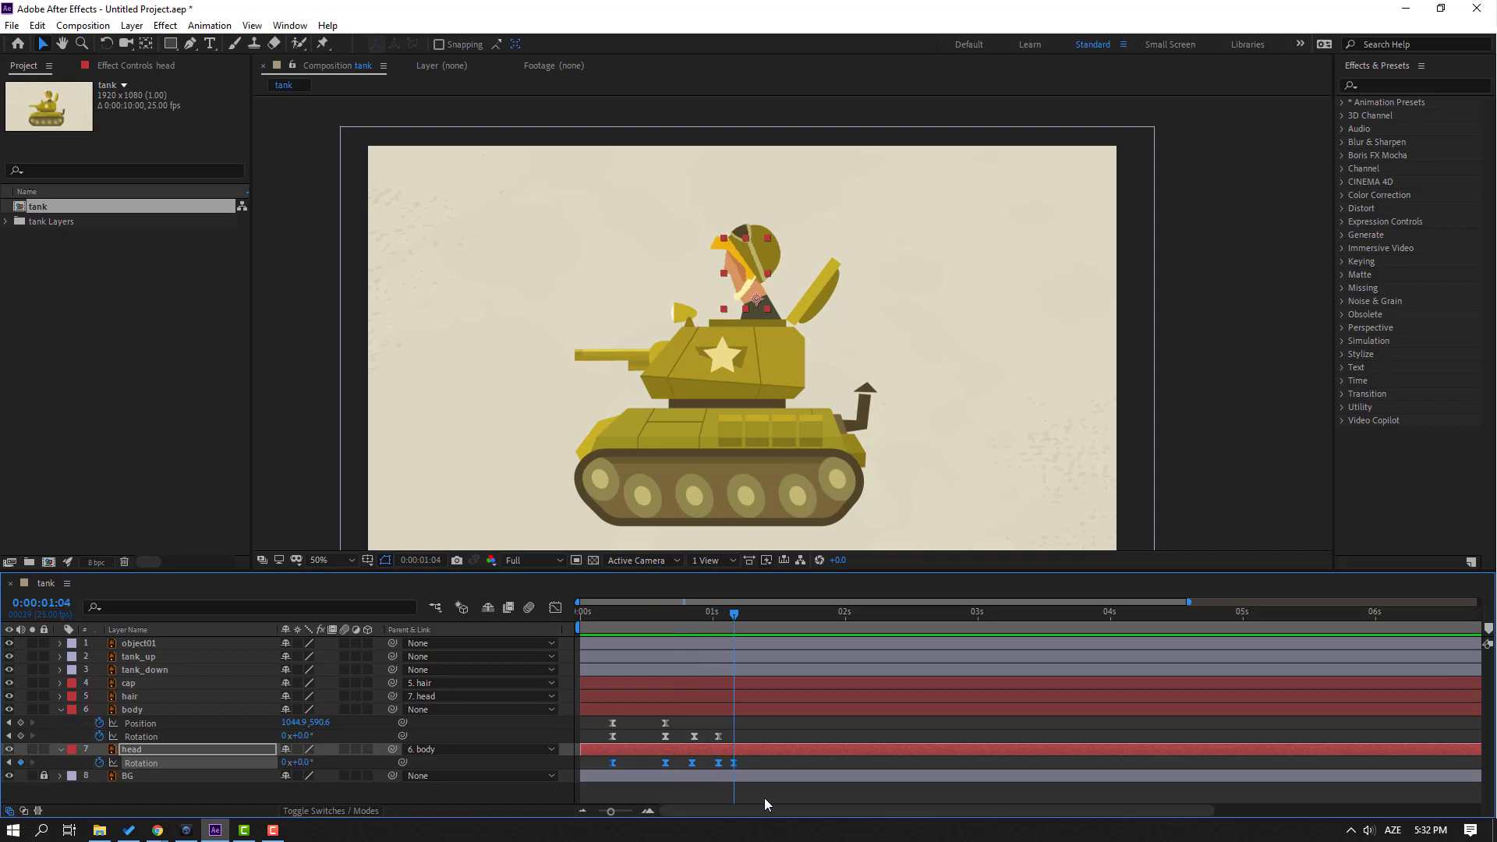
# Step: Change a head Rotation key to 5° and shift the last keyframe slightly later
pyautogui.click(762, 771)
pyautogui.write('5')
pyautogui.press('Return')
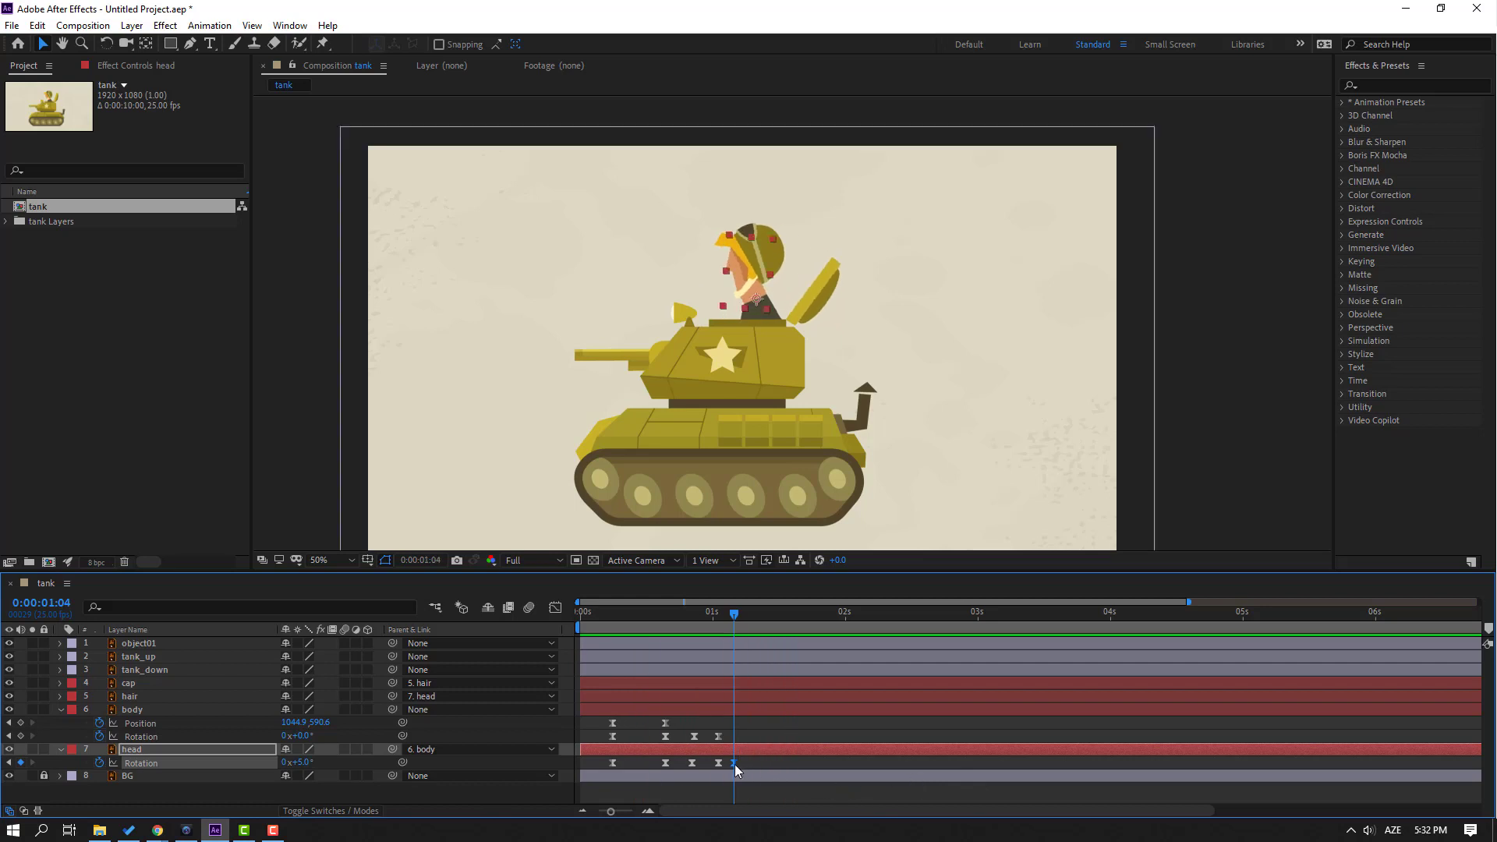
pyautogui.moveTo(748, 764); pyautogui.dragTo(724, 766)
pyautogui.moveTo(762, 770); pyautogui.dragTo(729, 764)
# Step: Shift all head Rotation keyframes earlier and preview the result
pyautogui.click(725, 780)
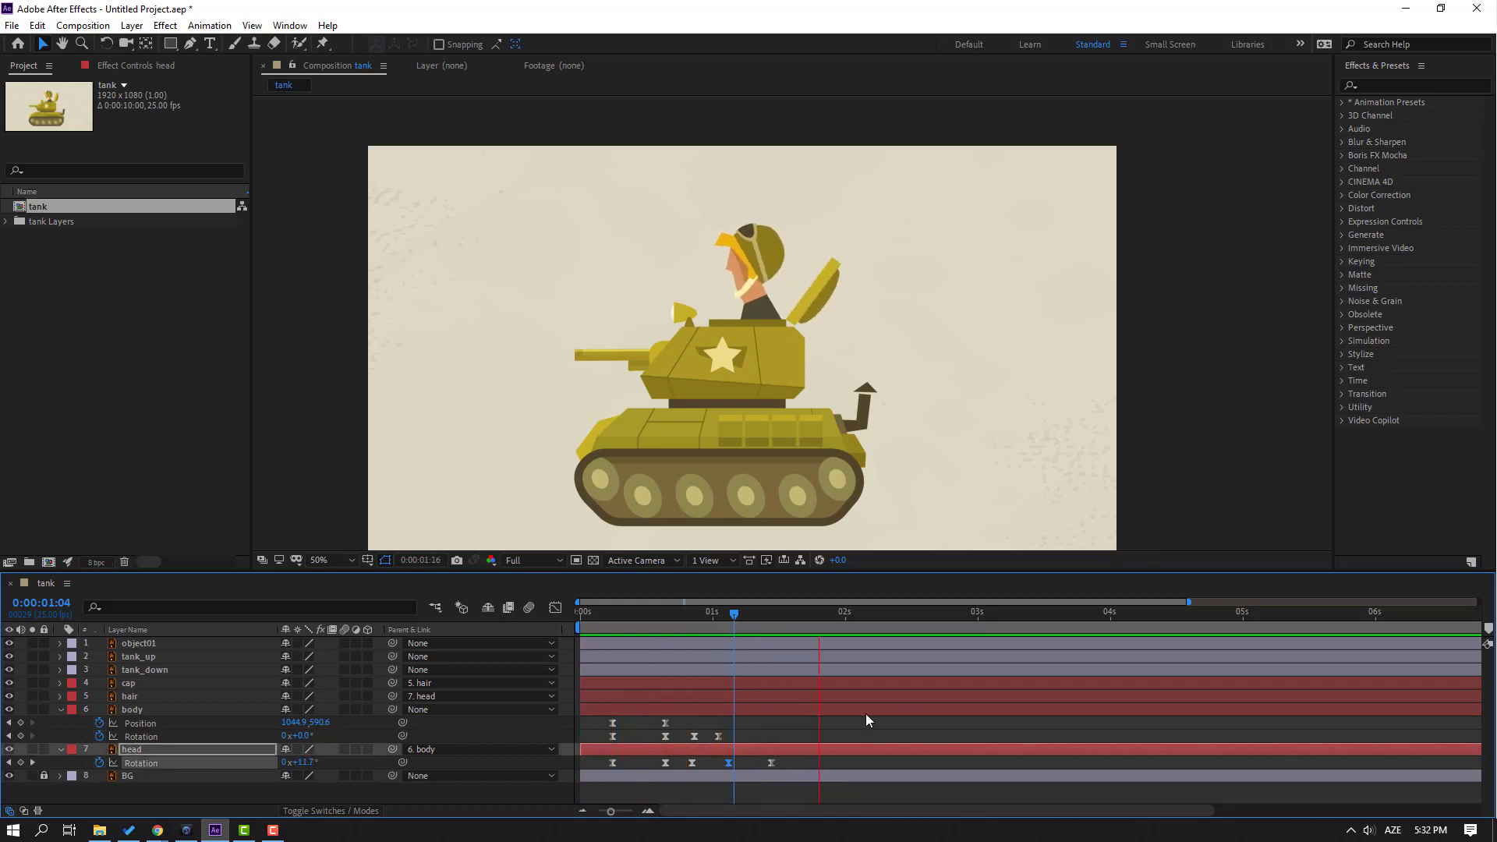
pyautogui.press('space')
pyautogui.moveTo(780, 764); pyautogui.dragTo(596, 768)
pyautogui.press('space')
# Step: Select the hair layer and reveal its Rotation property
pyautogui.scroll(4, 780, 258)
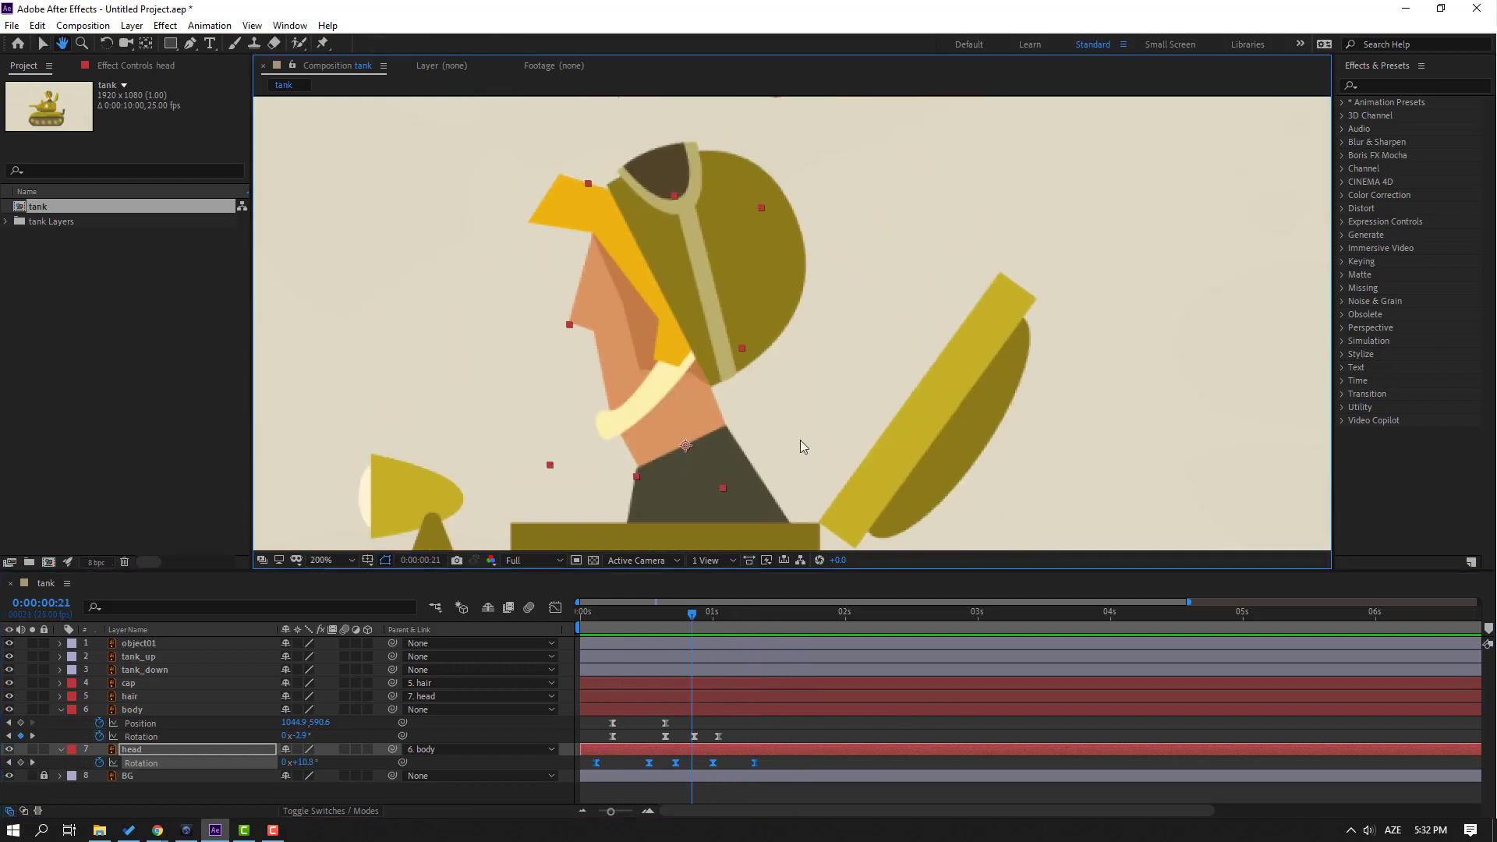
pyautogui.click(137, 698)
pyautogui.press('v')
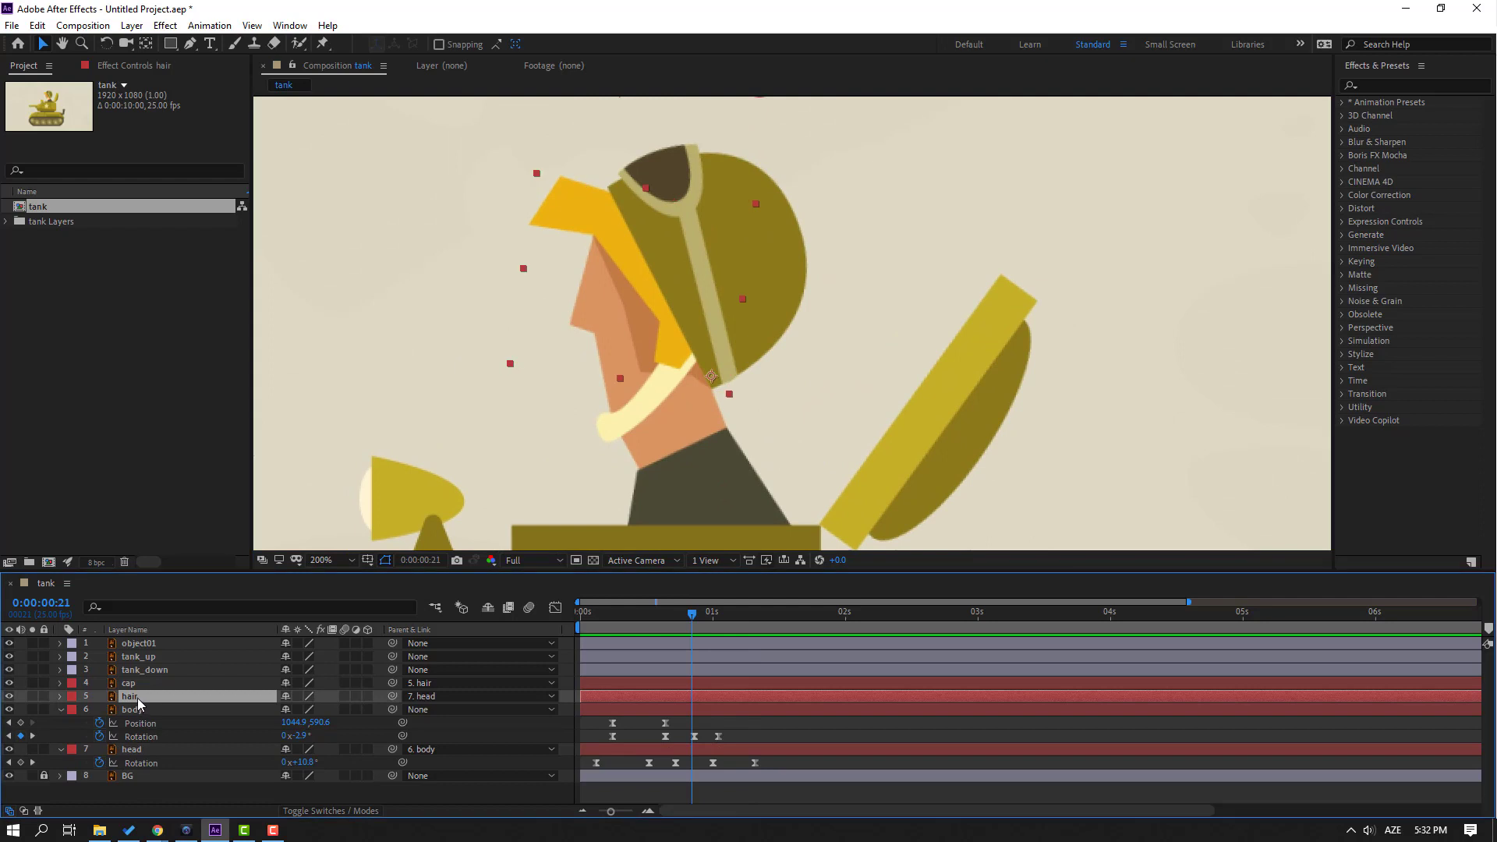
pyautogui.click(32, 696)
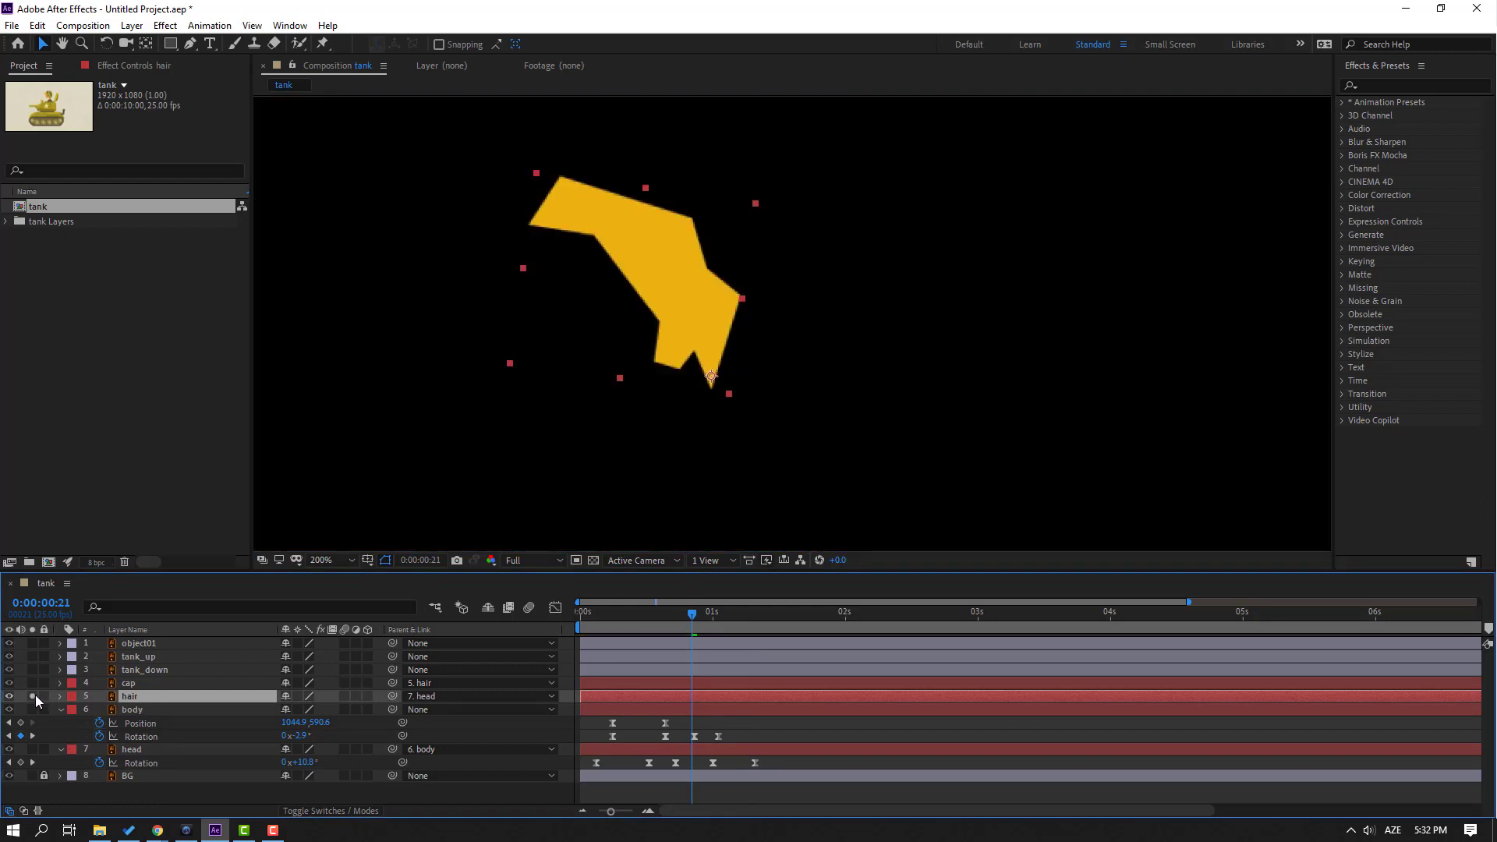
pyautogui.click(32, 696)
pyautogui.press('r')
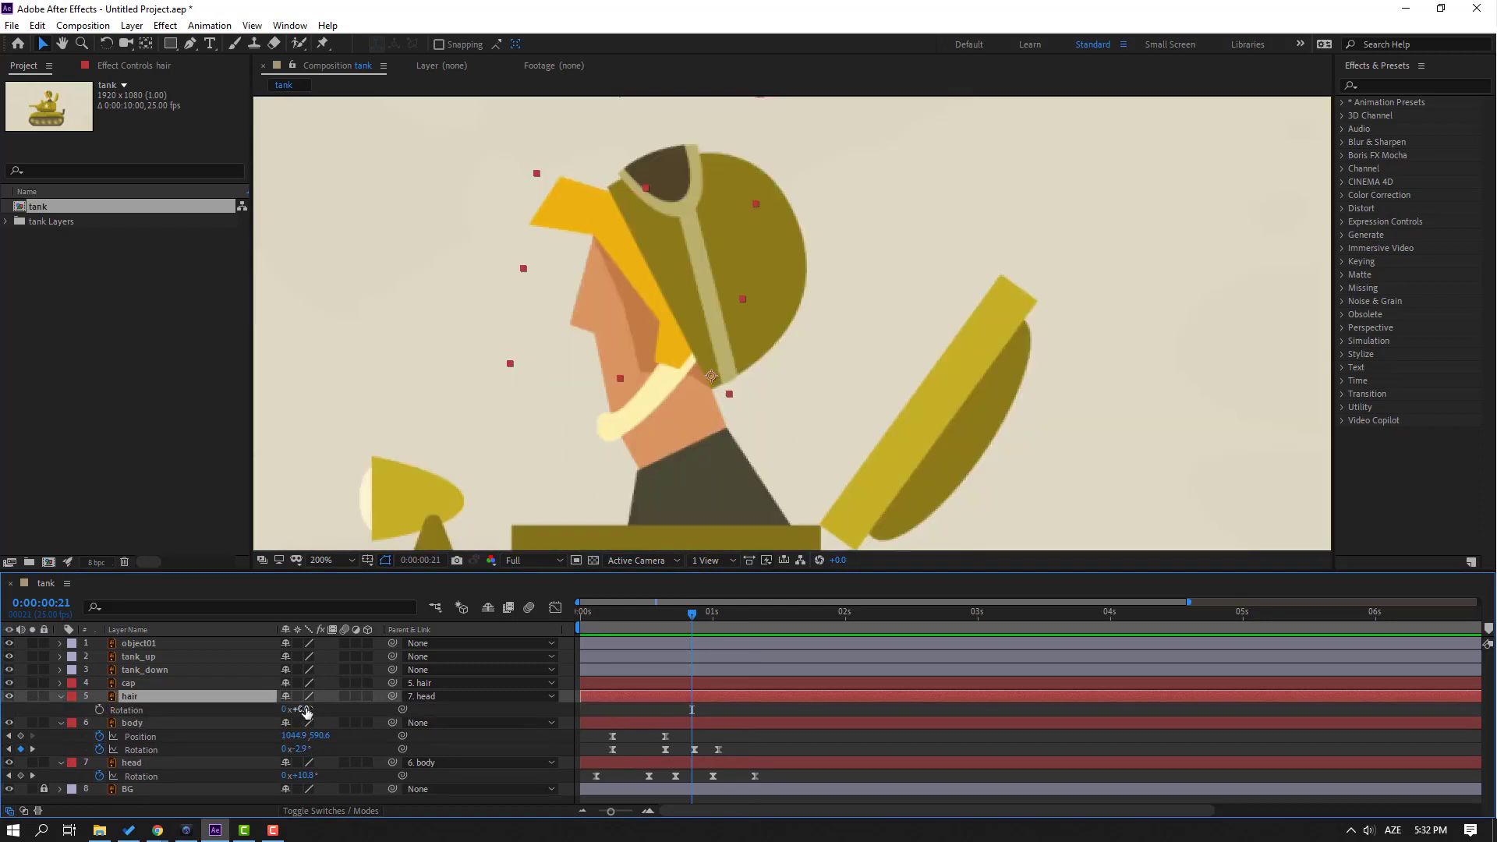
pyautogui.moveTo(300, 710); pyautogui.dragTo(301, 710)
# Step: Keyframe hair Rotation at 0° on frame 0:04 and 6° on frame 0:16
pyautogui.moveTo(691, 614); pyautogui.dragTo(602, 615)
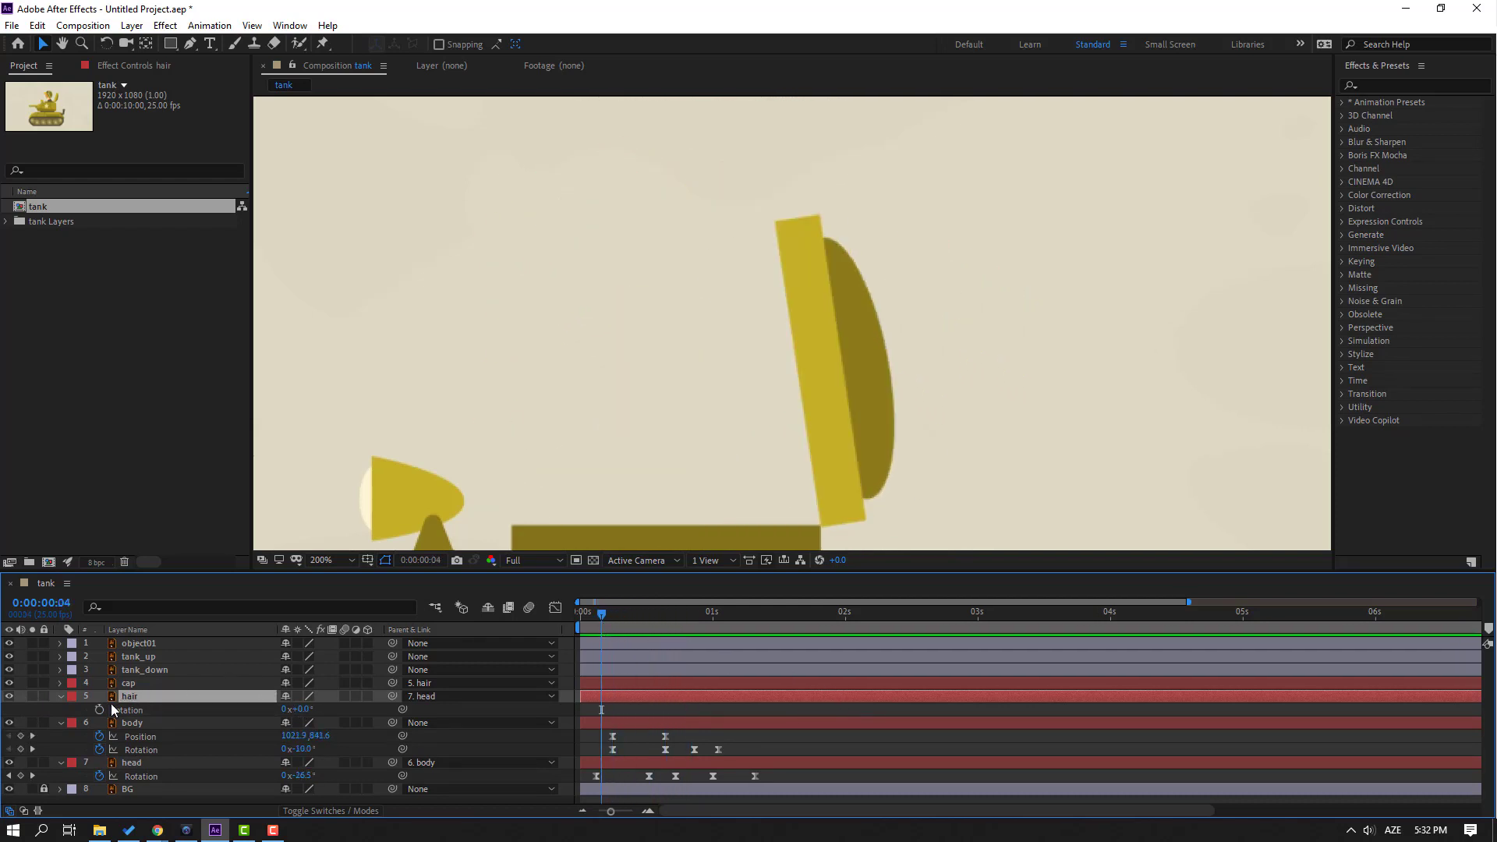
pyautogui.click(100, 710)
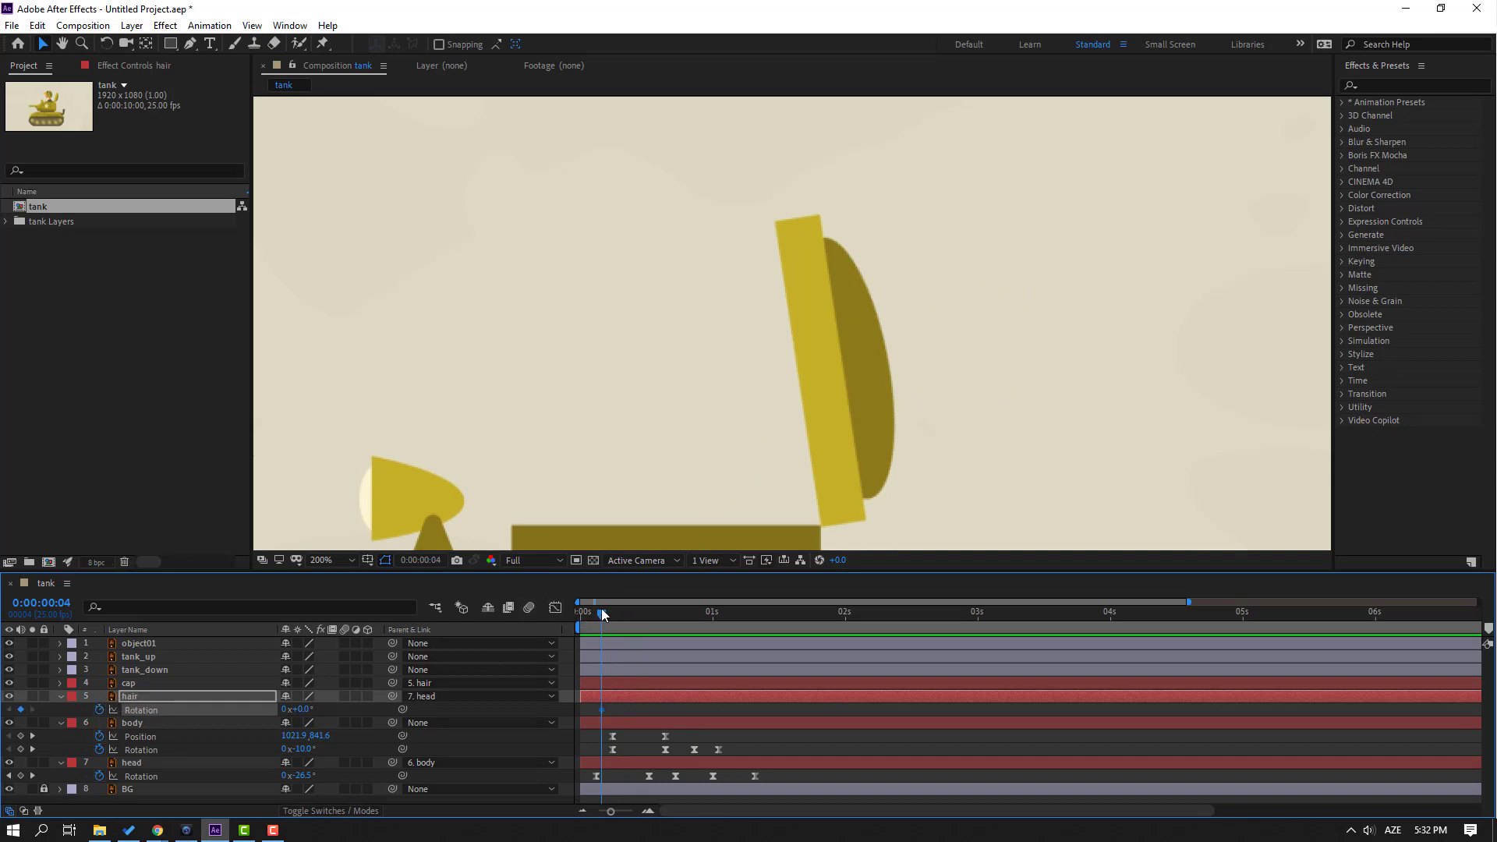
pyautogui.moveTo(603, 615); pyautogui.dragTo(665, 625)
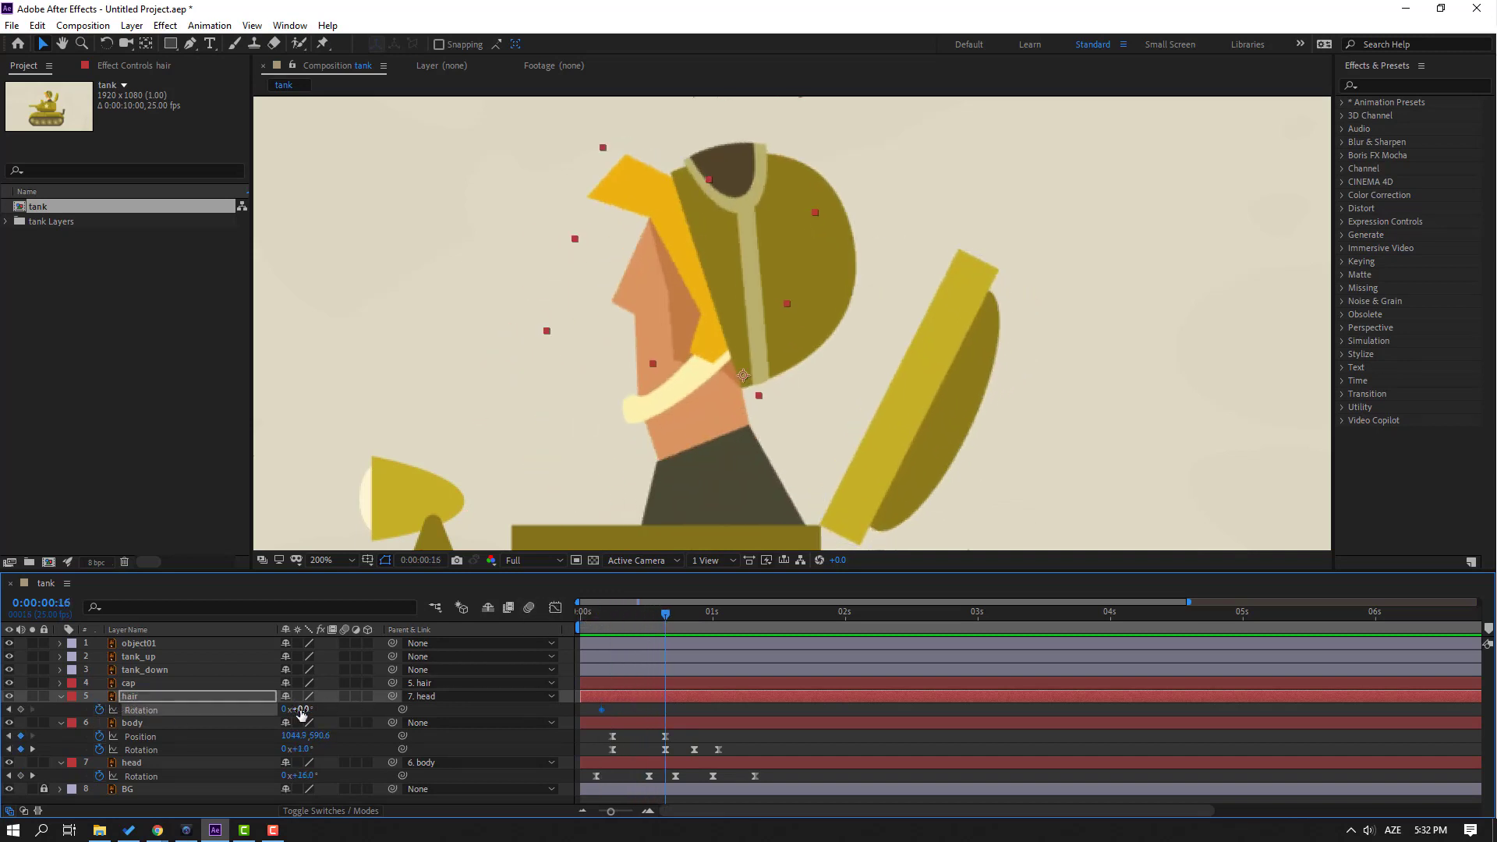
pyautogui.moveTo(303, 709); pyautogui.dragTo(312, 711)
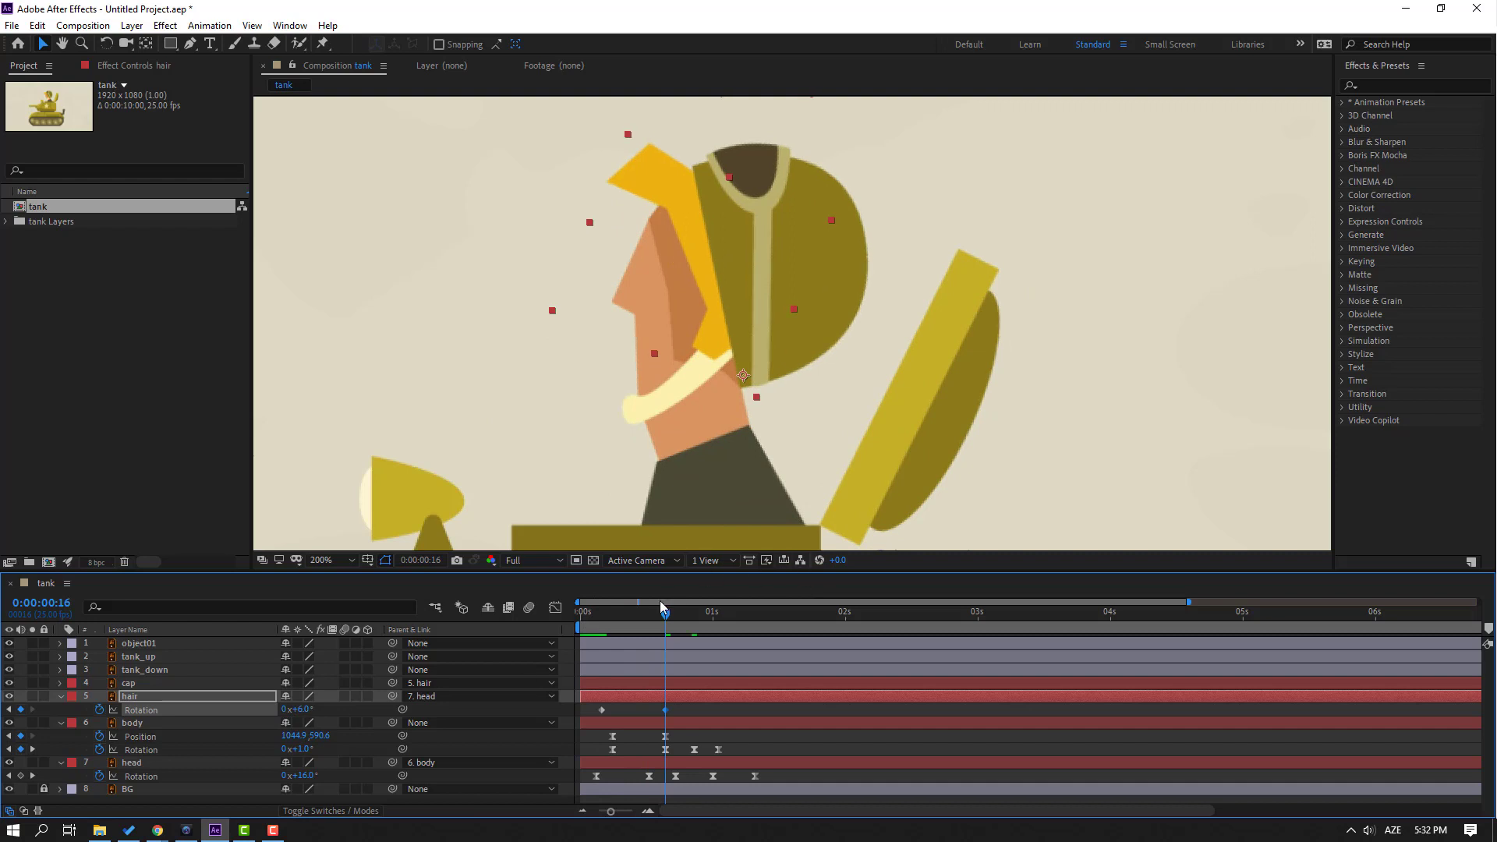
# Step: Add hair Rotation keys of -3° at 0:24 and 2° at 0:00:01:06
pyautogui.click(686, 615)
pyautogui.moveTo(693, 619); pyautogui.dragTo(707, 616)
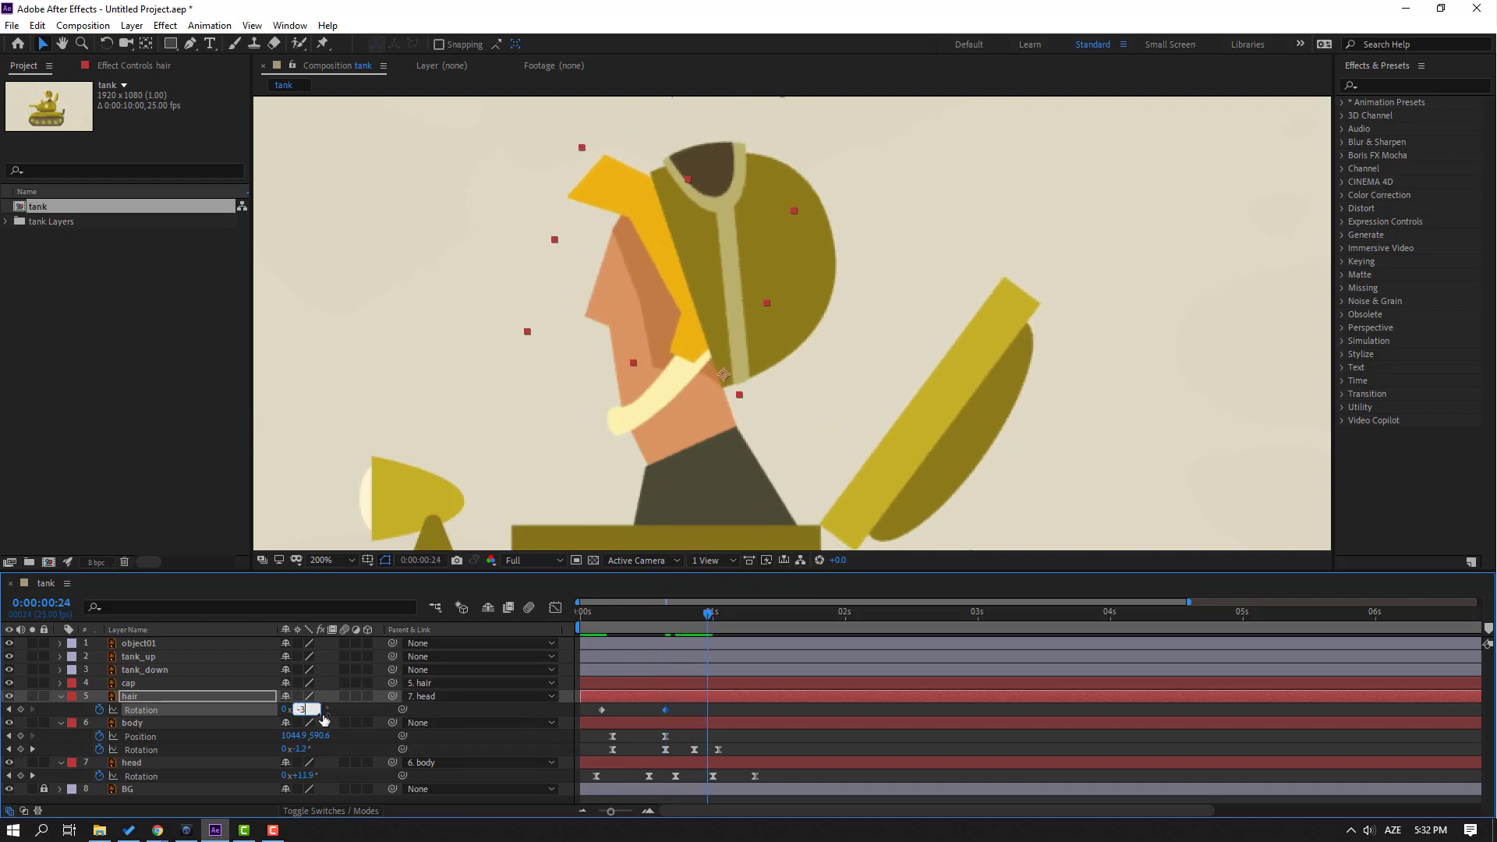
pyautogui.click(304, 710)
pyautogui.write('-3')
pyautogui.press('Return')
pyautogui.moveTo(717, 624); pyautogui.dragTo(745, 620)
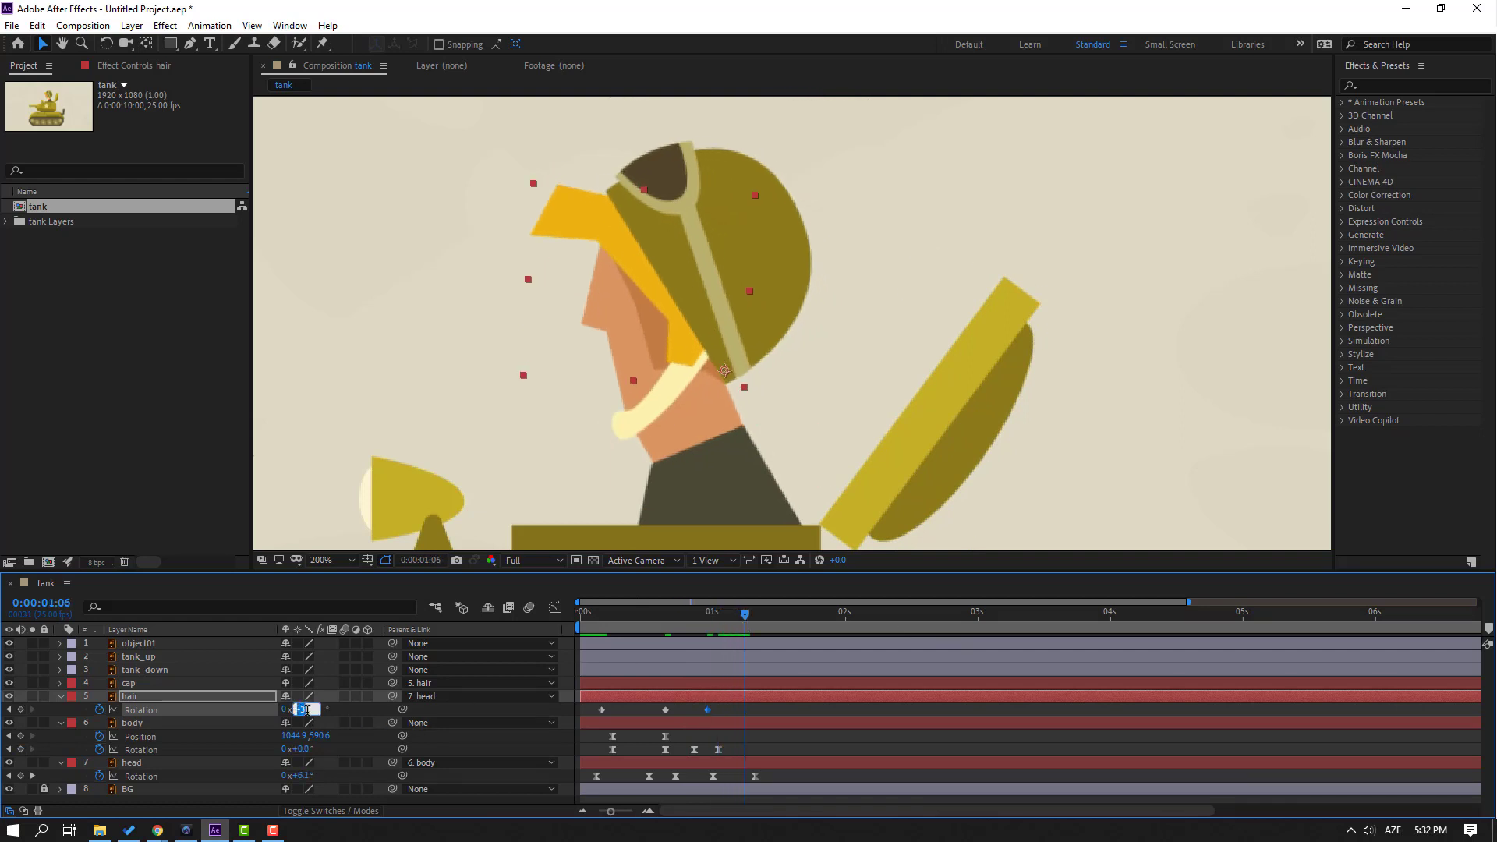
pyautogui.write('2')
pyautogui.press('Return')
# Step: Set the final hair key to -1° at 0:00:01:12, ease the keys, and return to 0:04
pyautogui.moveTo(755, 613); pyautogui.dragTo(777, 613)
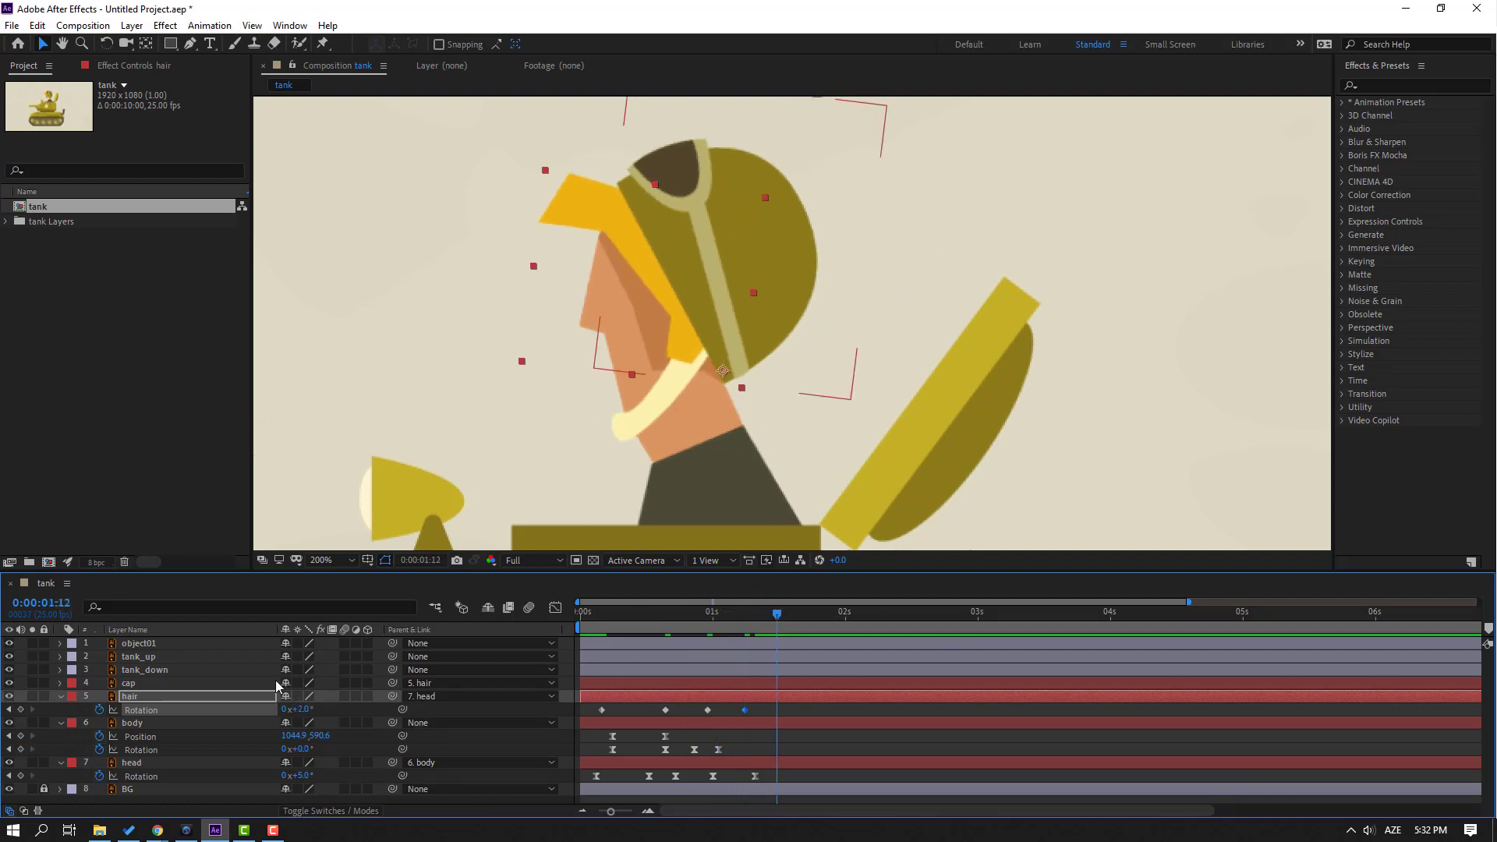
pyautogui.write('1')
pyautogui.press('Return')
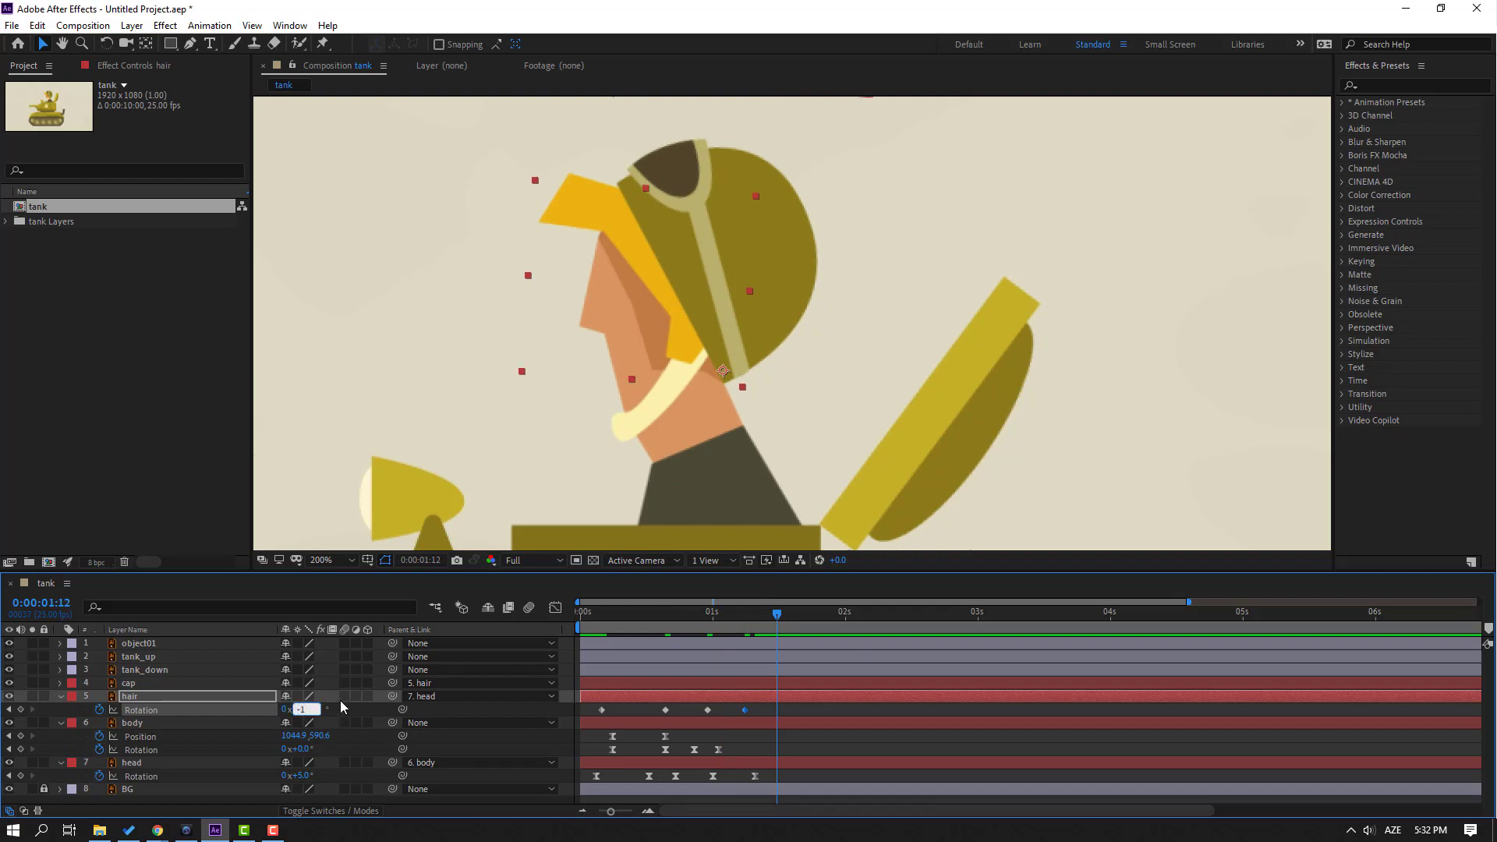
pyautogui.rightClick(602, 710)
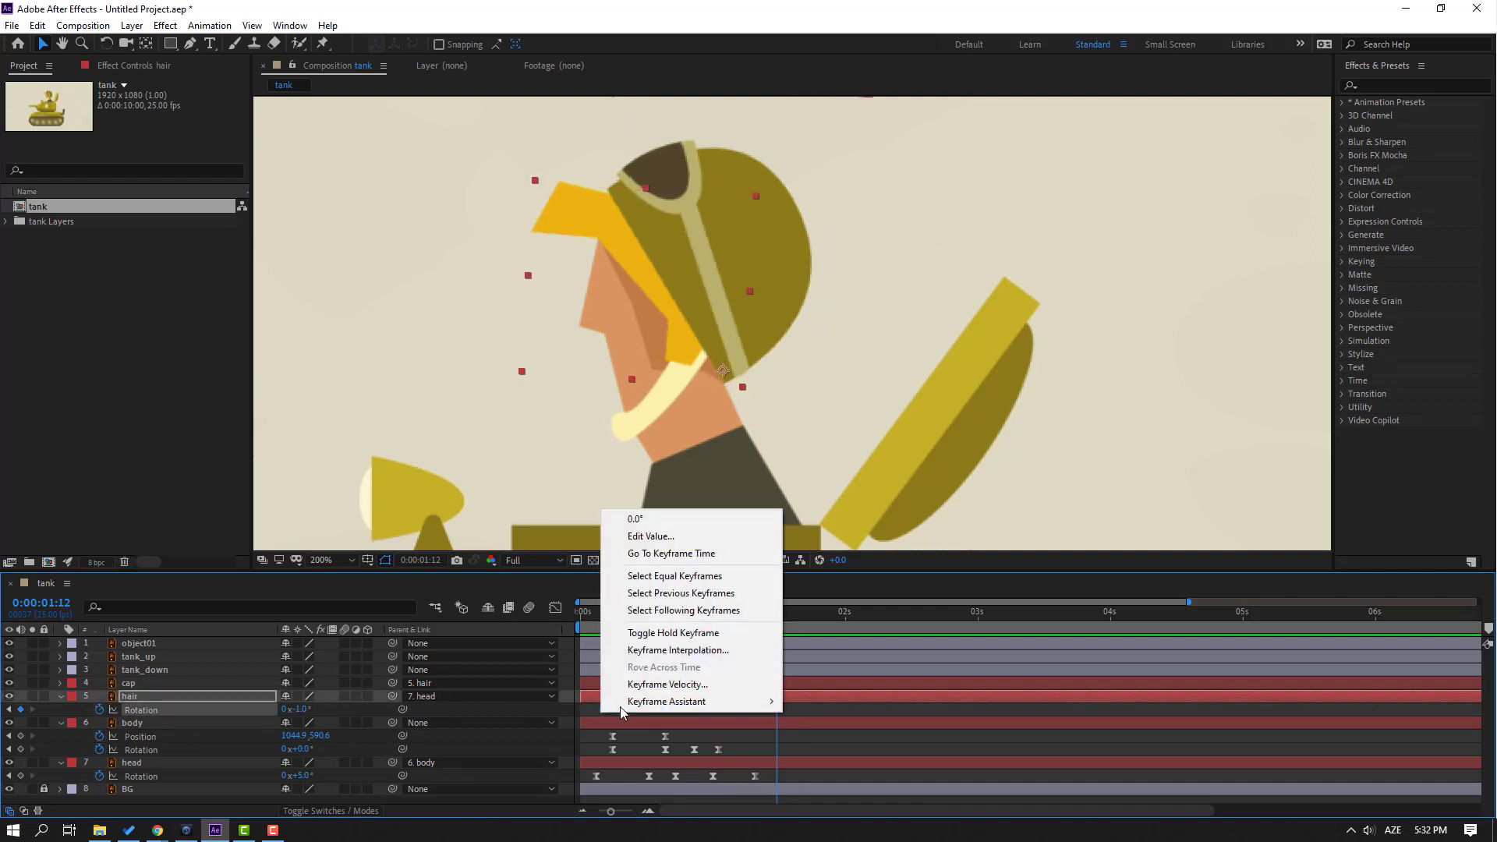
pyautogui.moveTo(686, 701)
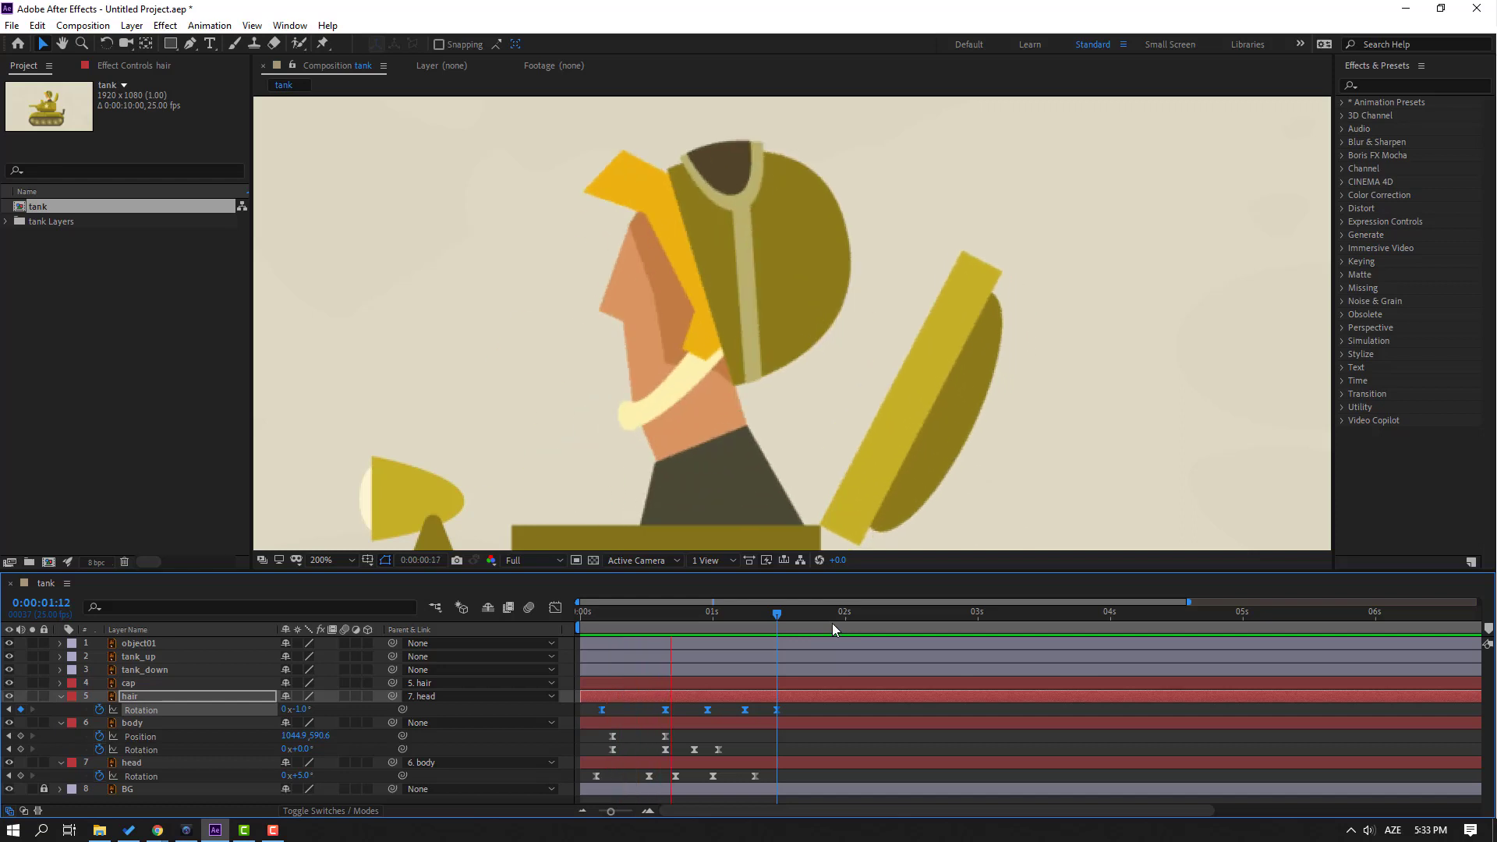
pyautogui.scroll(-4, 733, 379)
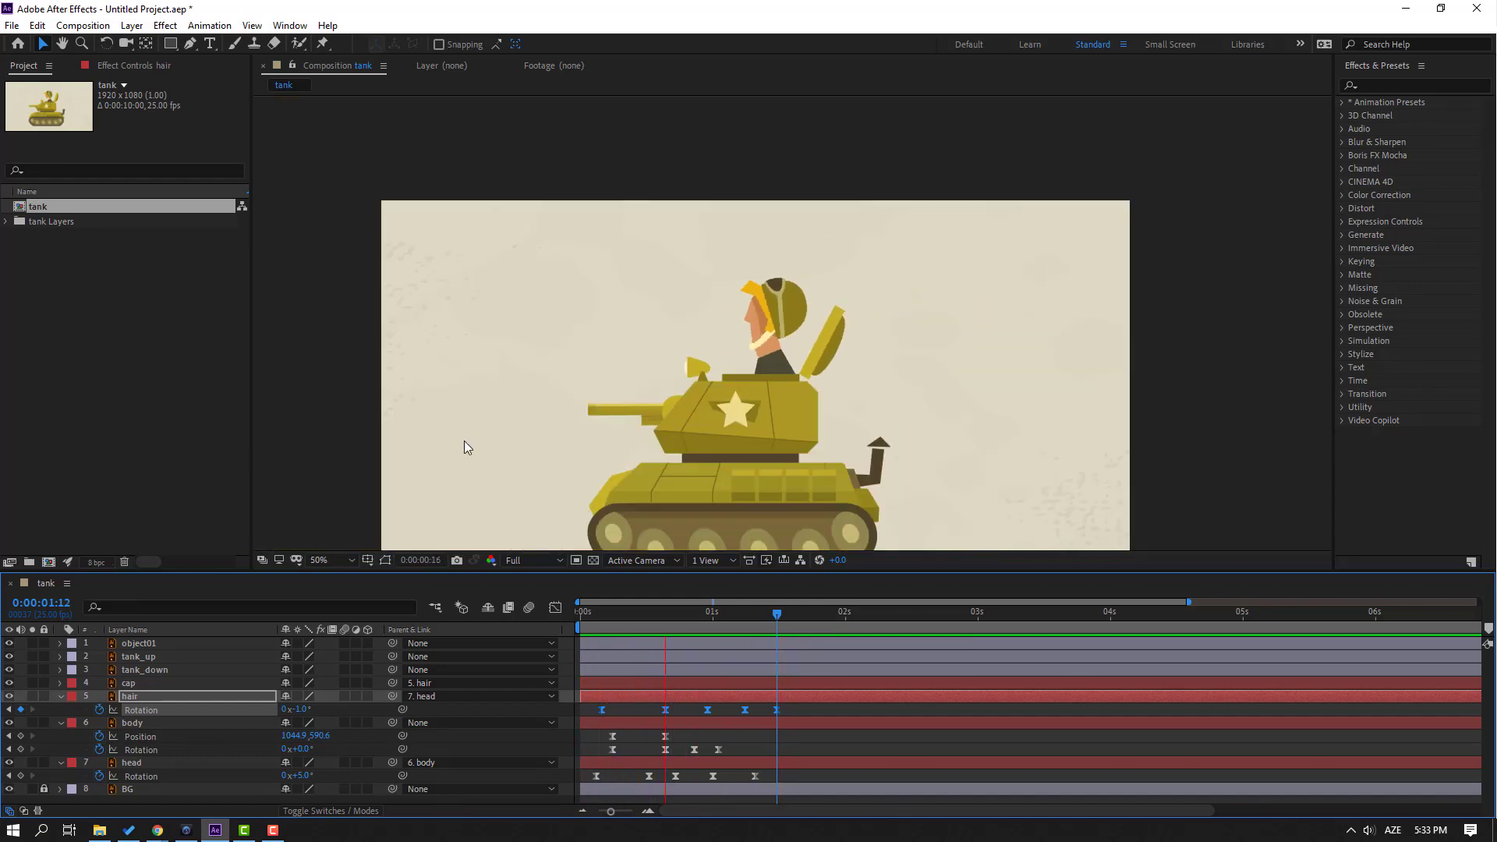
pyautogui.press('/')
pyautogui.moveTo(721, 616); pyautogui.dragTo(600, 624)
# Step: Keyframe the cap's Position, lifting it off the head at frames 0:15 and 0:24
pyautogui.click(116, 684)
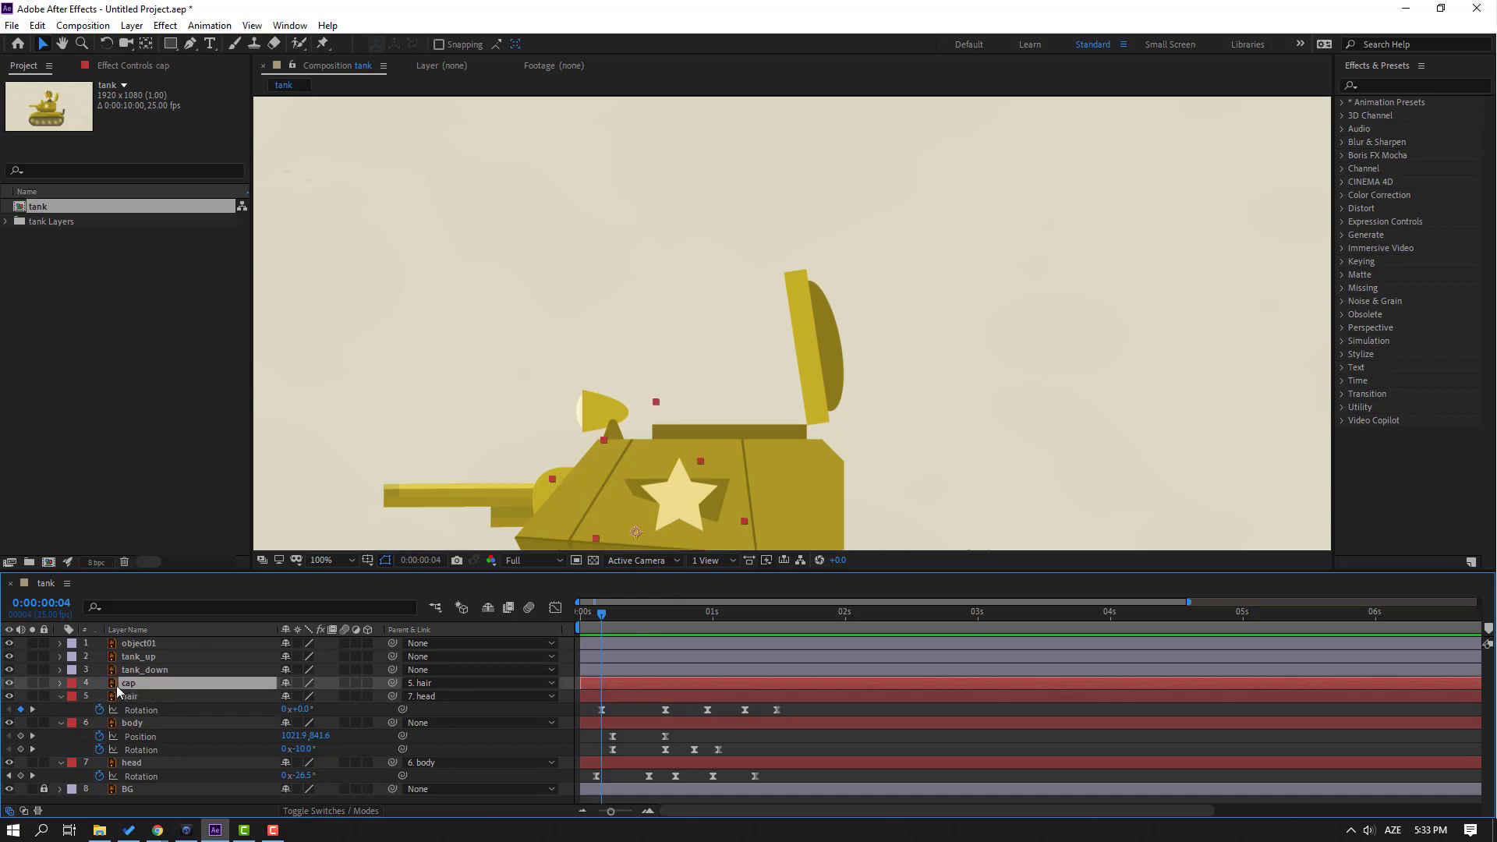
pyautogui.press('p')
pyautogui.click(100, 696)
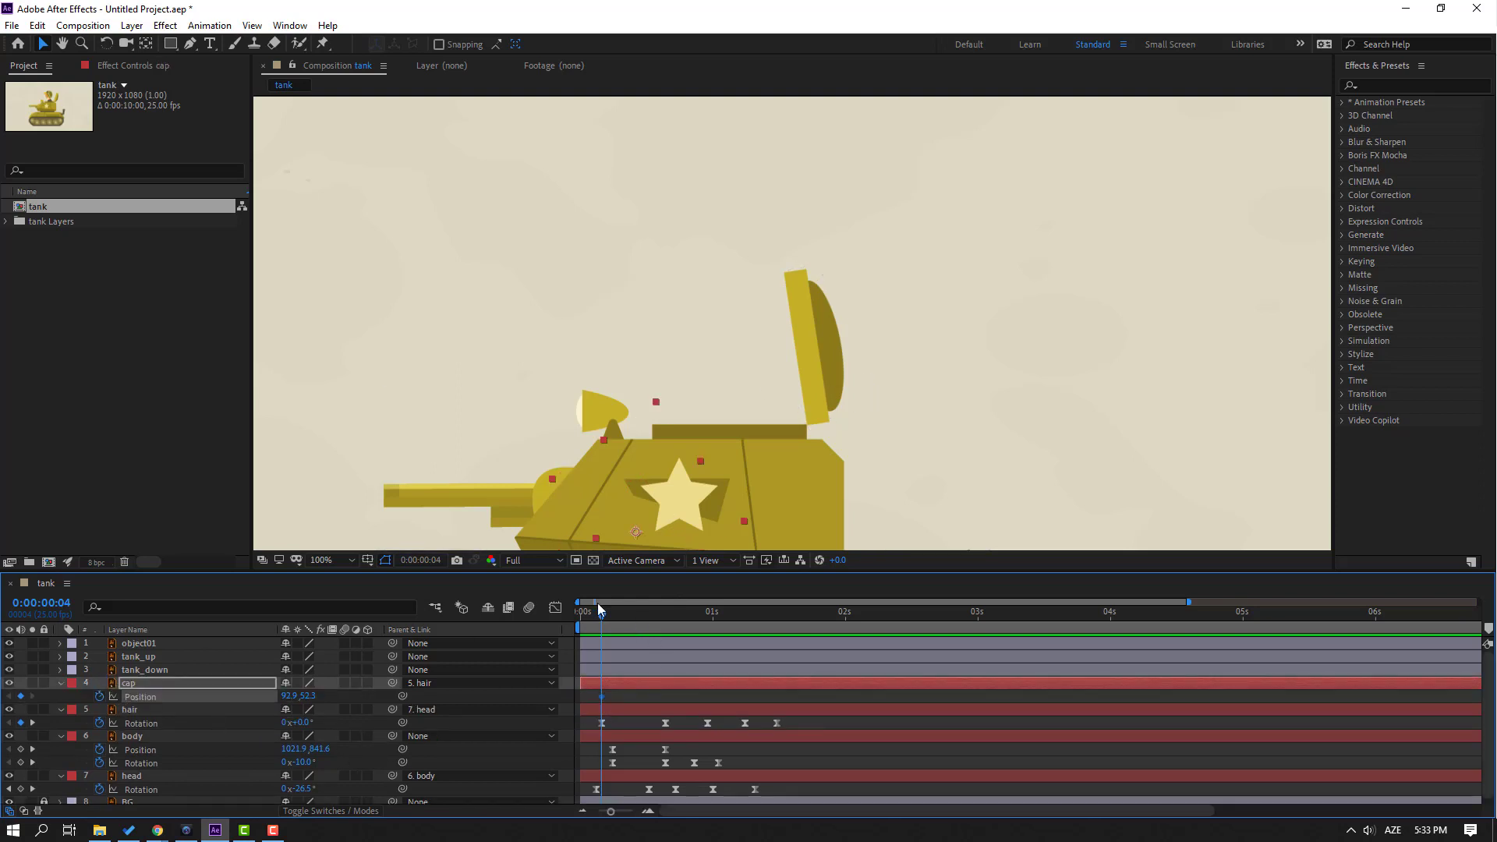
pyautogui.moveTo(602, 615); pyautogui.dragTo(668, 626)
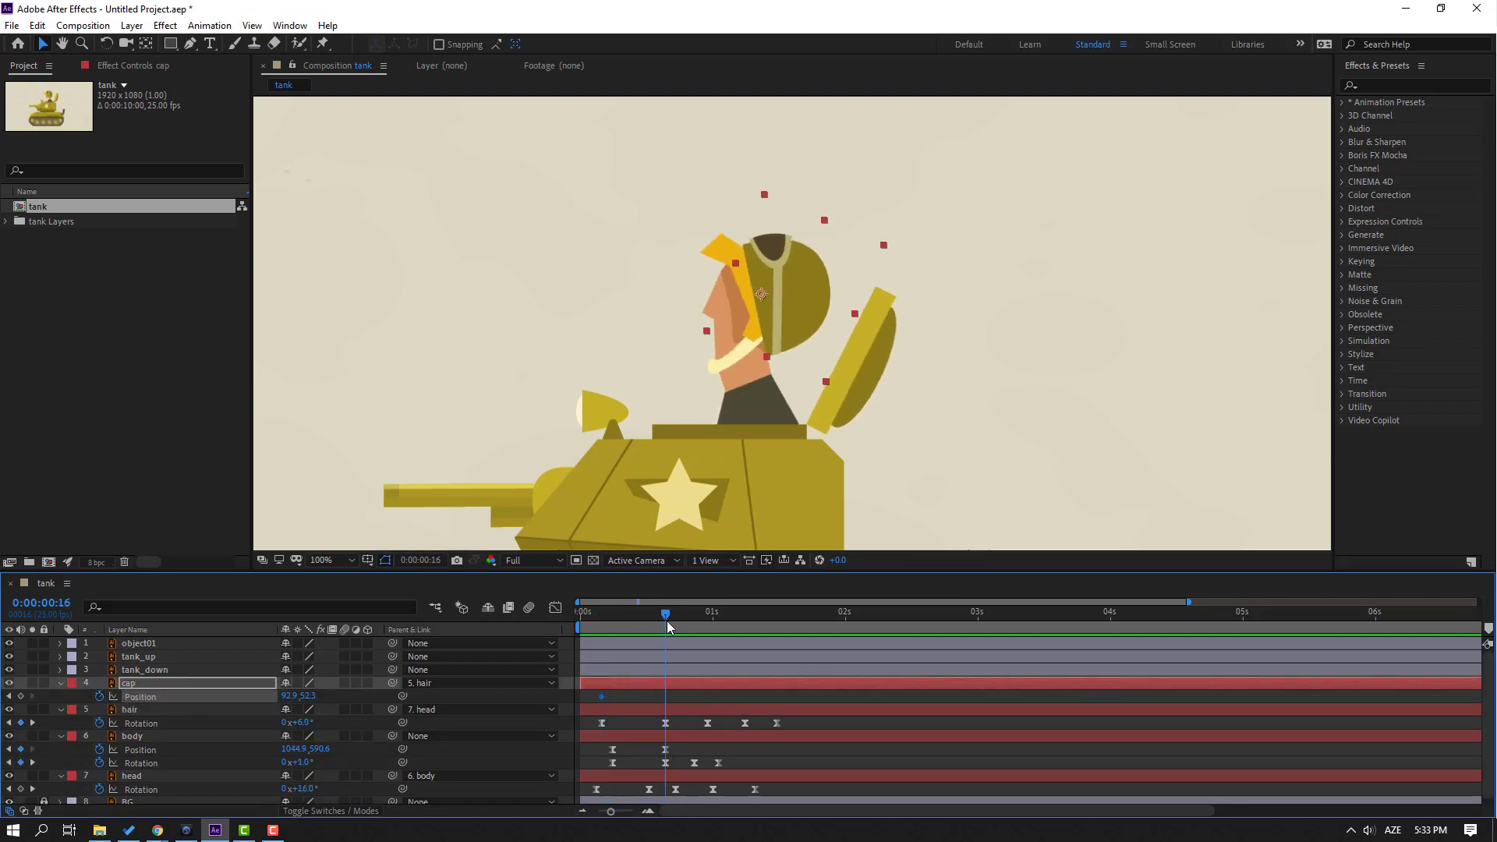
pyautogui.scroll(3, 758, 390)
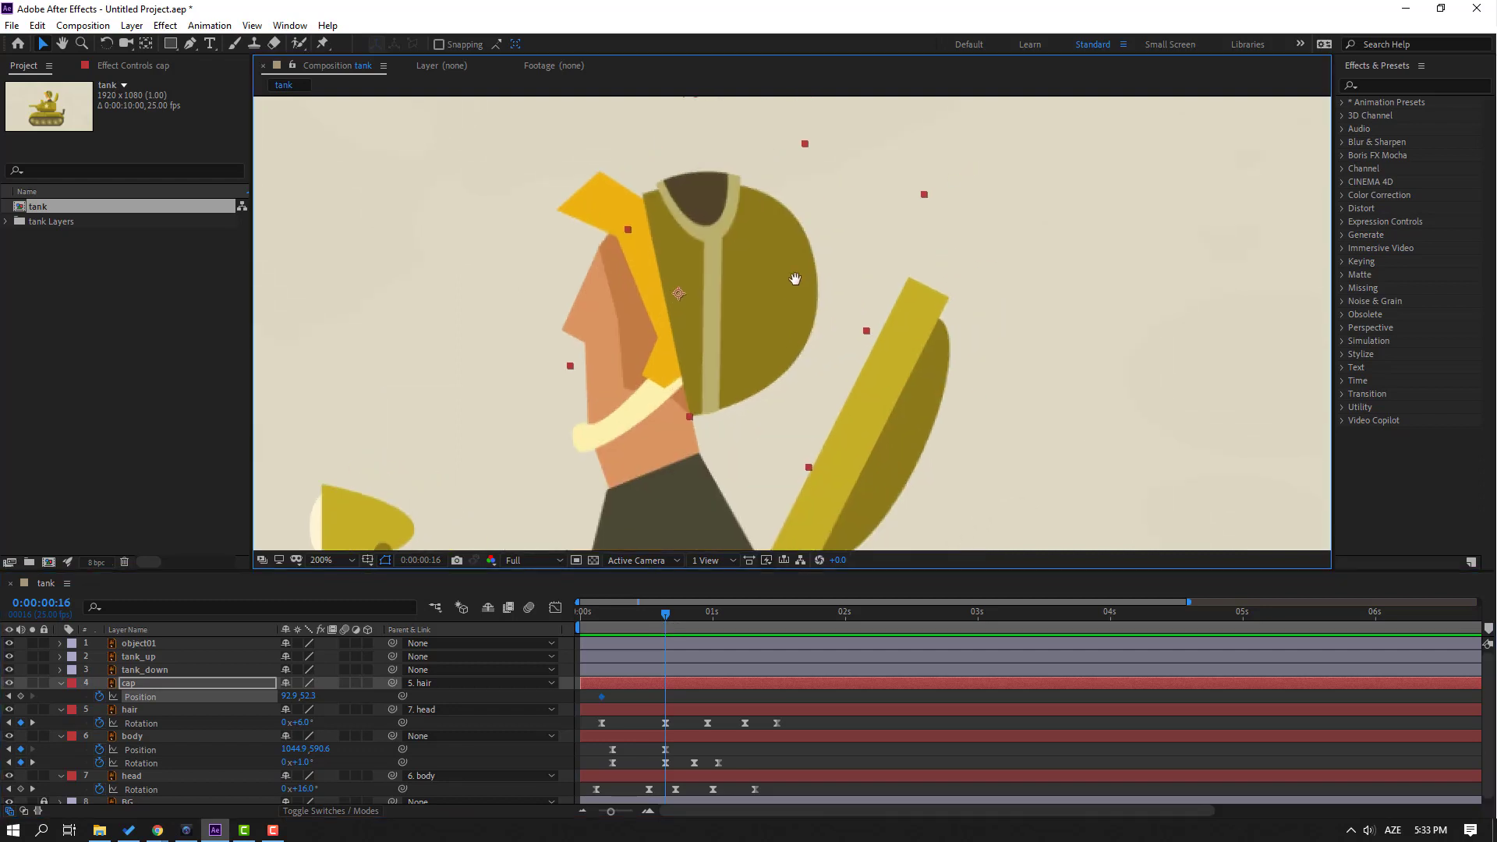
pyautogui.moveTo(683, 330); pyautogui.dragTo(697, 327)
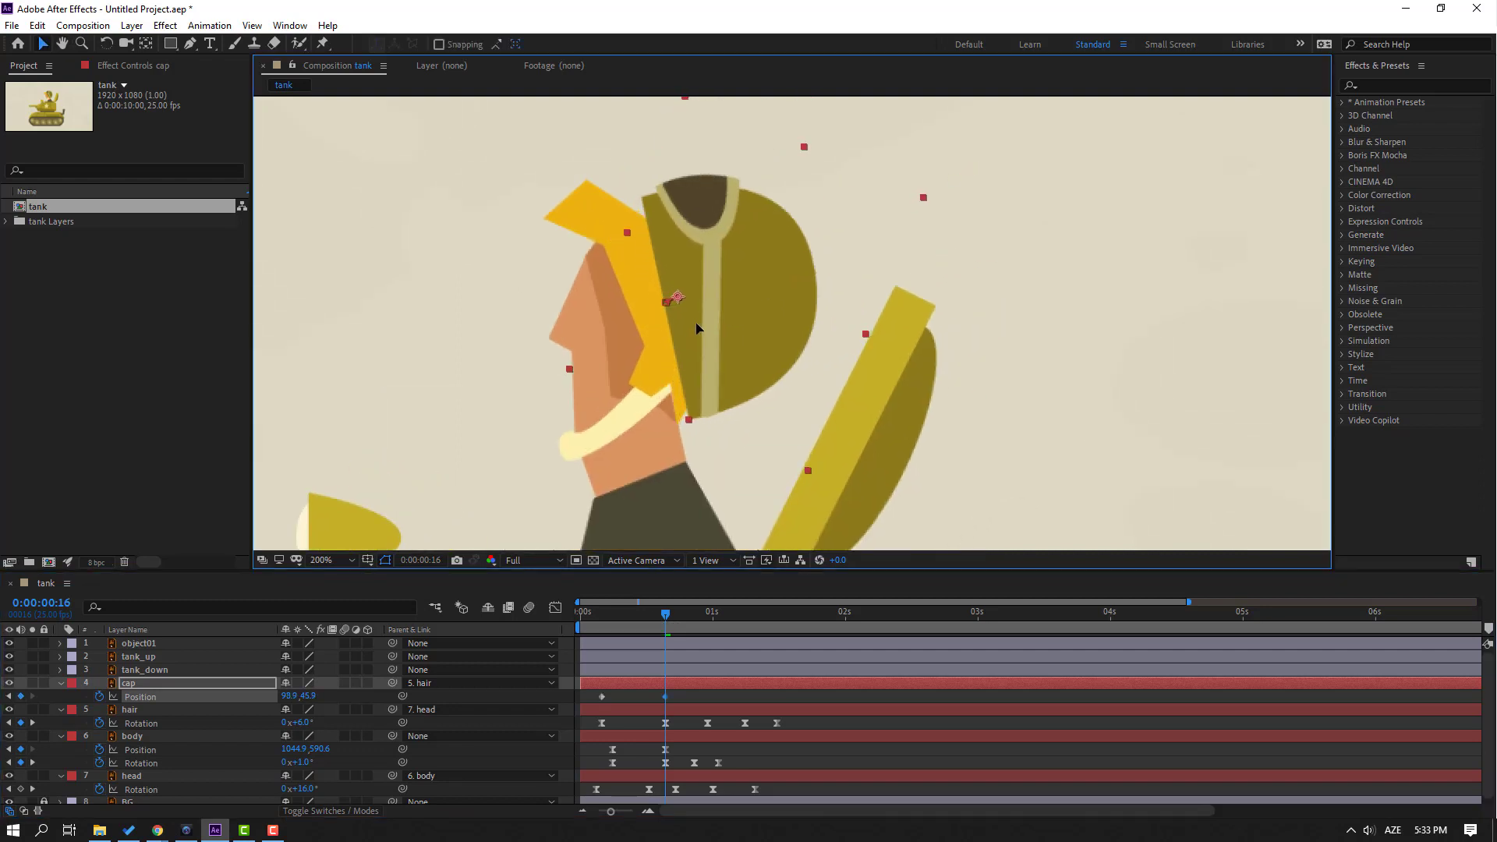
pyautogui.moveTo(665, 621); pyautogui.dragTo(708, 621)
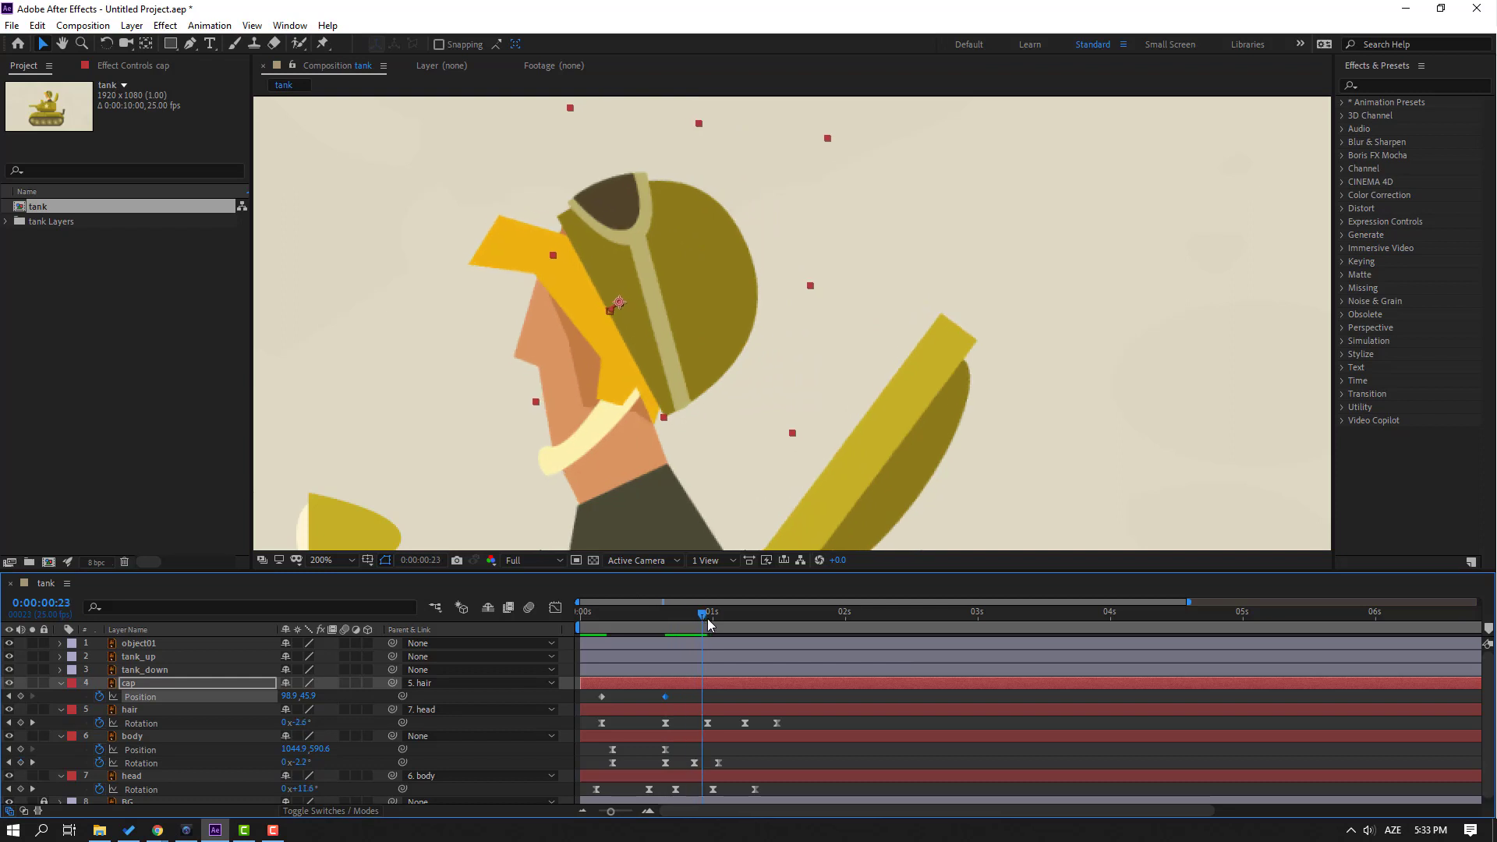
pyautogui.moveTo(709, 279); pyautogui.dragTo(686, 294)
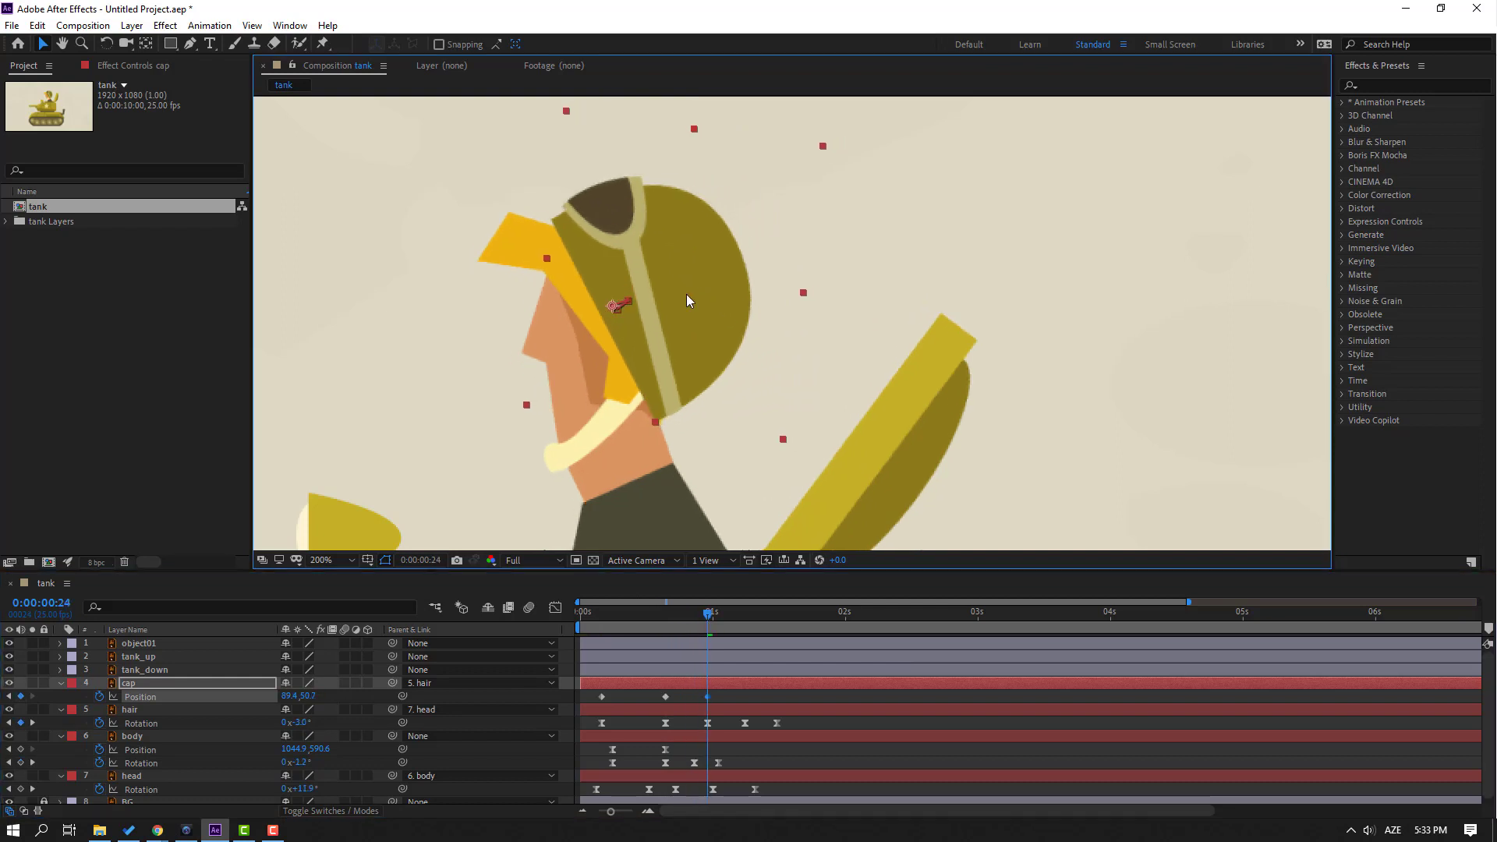
# Step: Apply Easy Ease to the three cap Position keyframes and preview
pyautogui.moveTo(736, 694); pyautogui.dragTo(596, 700)
pyautogui.rightClick(601, 697)
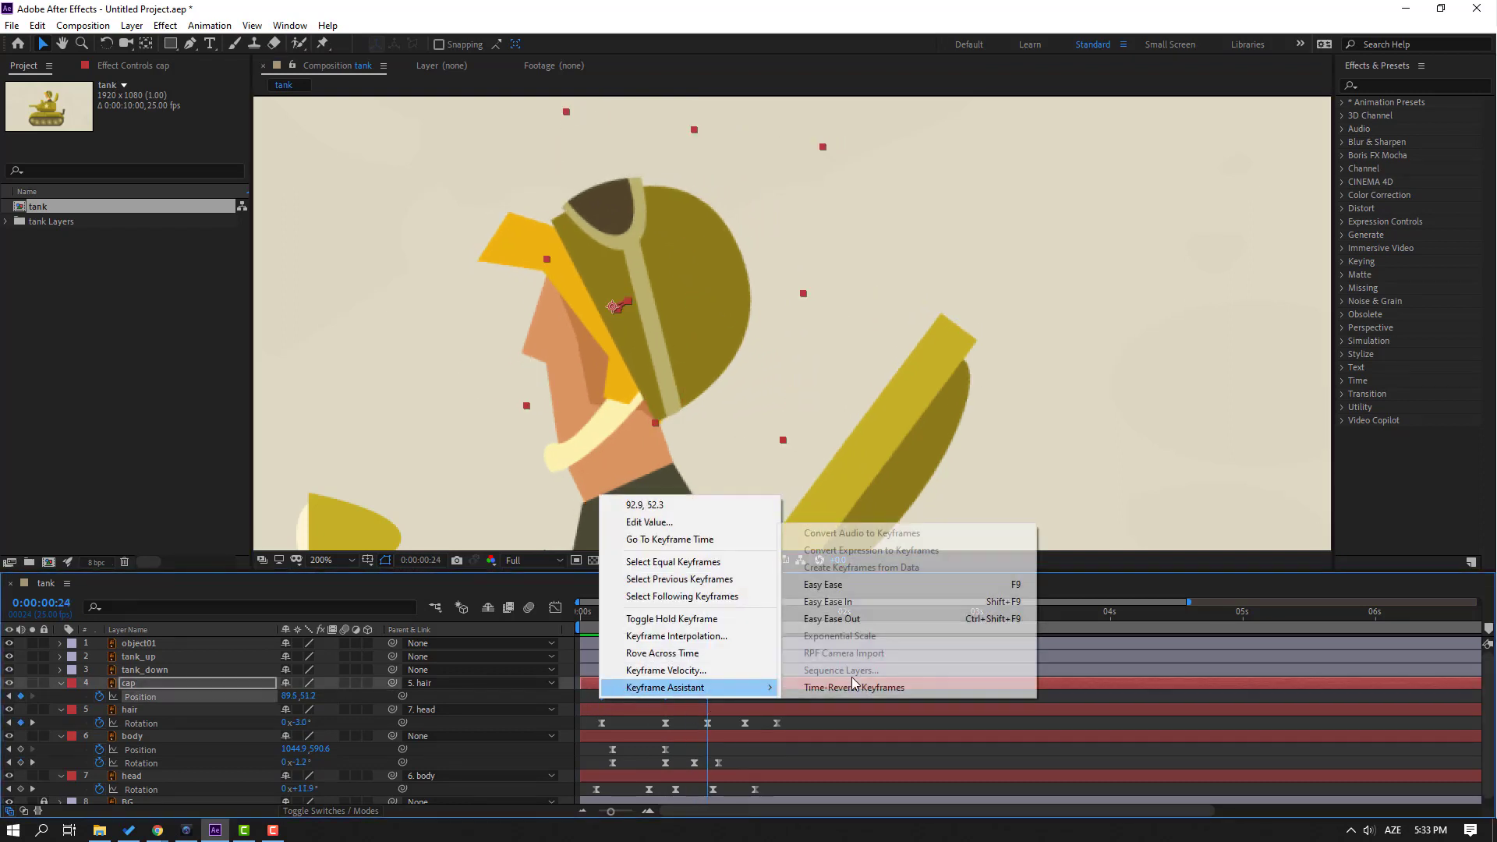
pyautogui.click(822, 584)
pyautogui.click(858, 694)
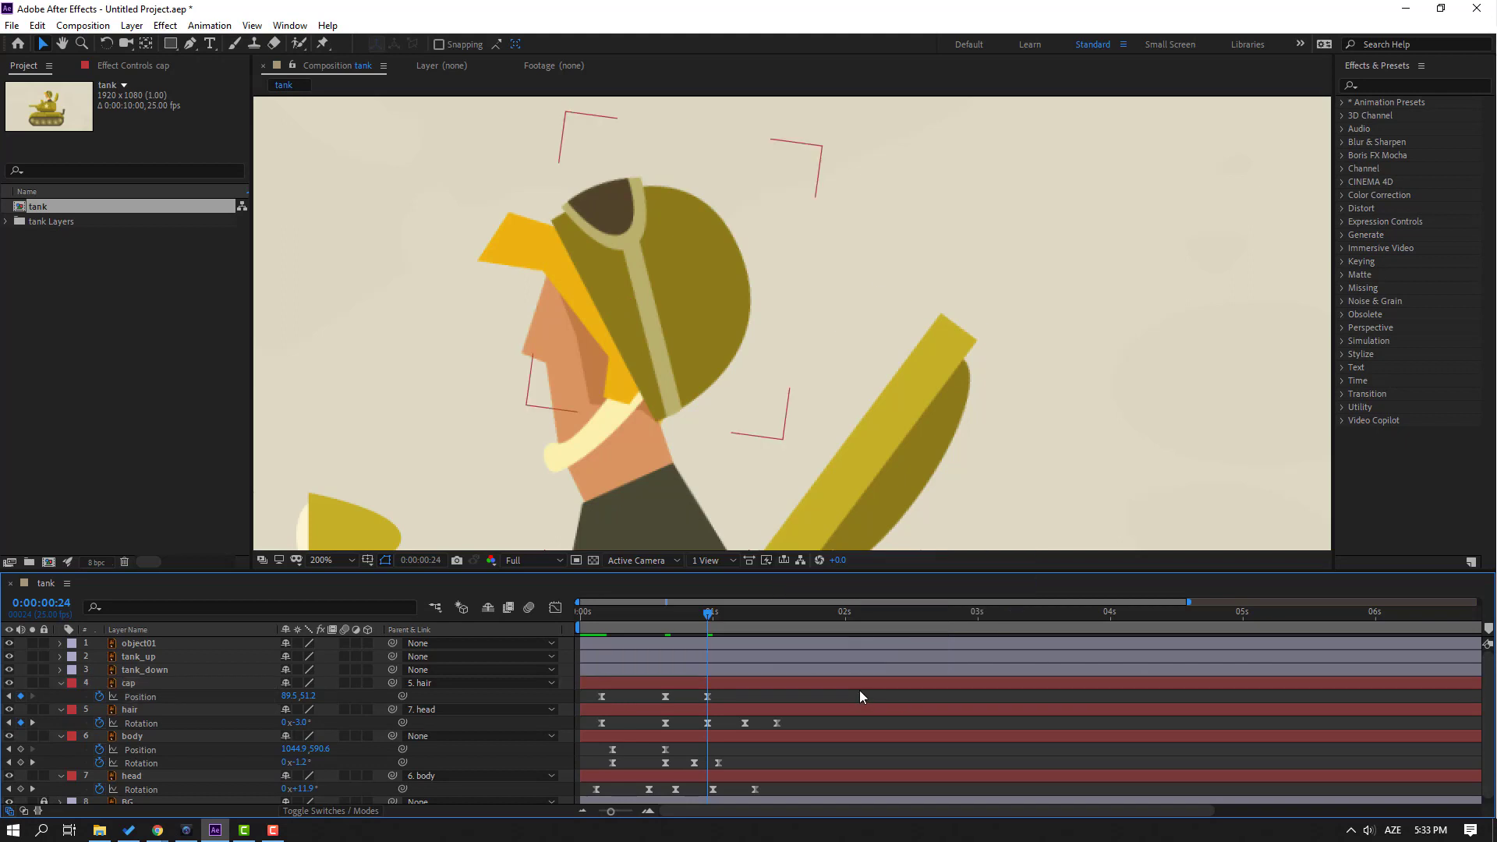
pyautogui.press('space')
# Step: Set the viewer magnification to Fit and stop playback at frame 8
pyautogui.scroll(-1, 742, 353)
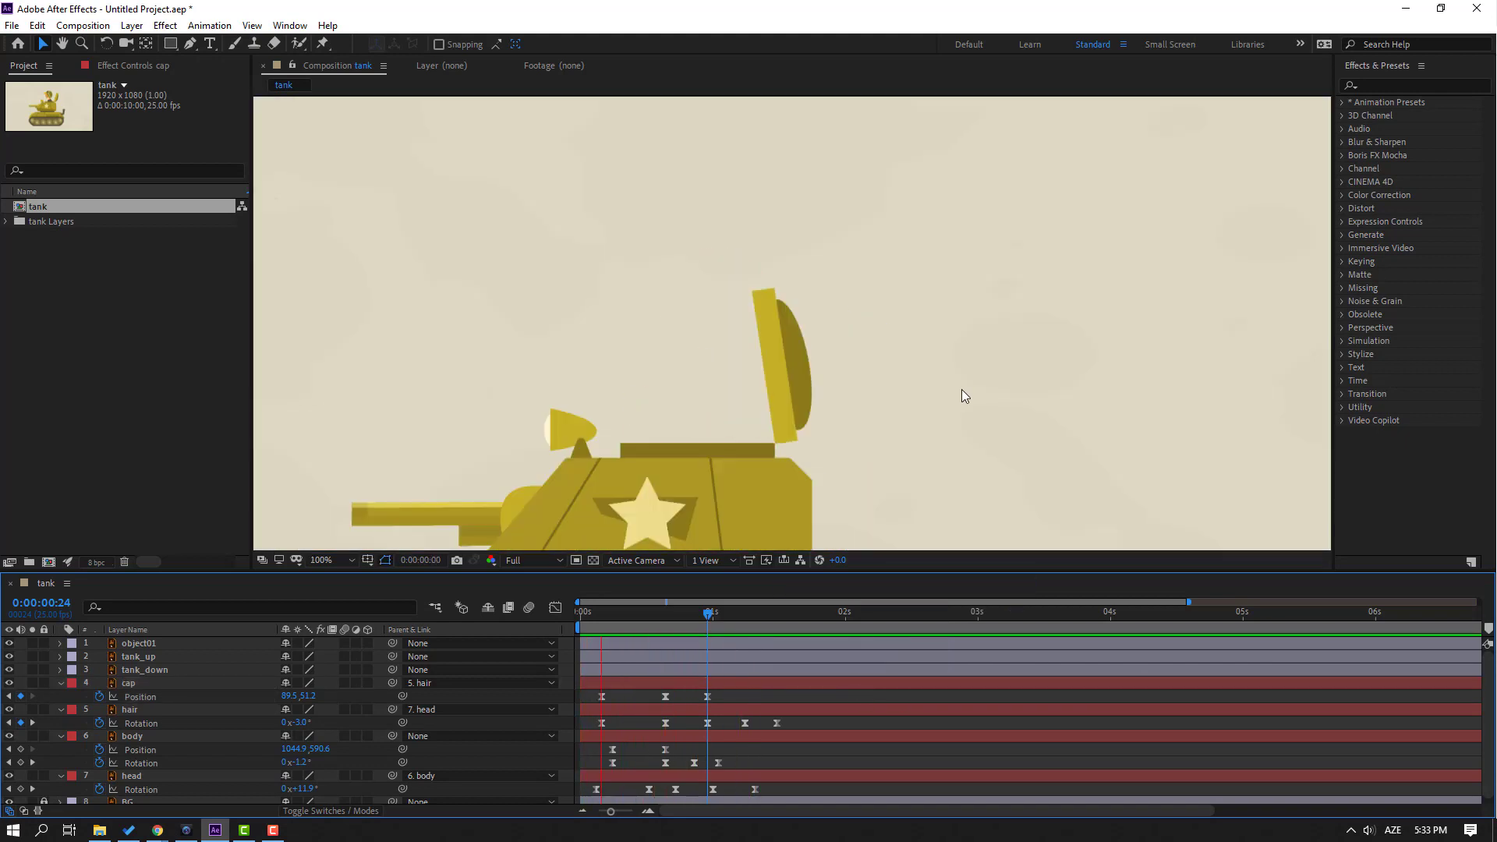
pyautogui.click(332, 559)
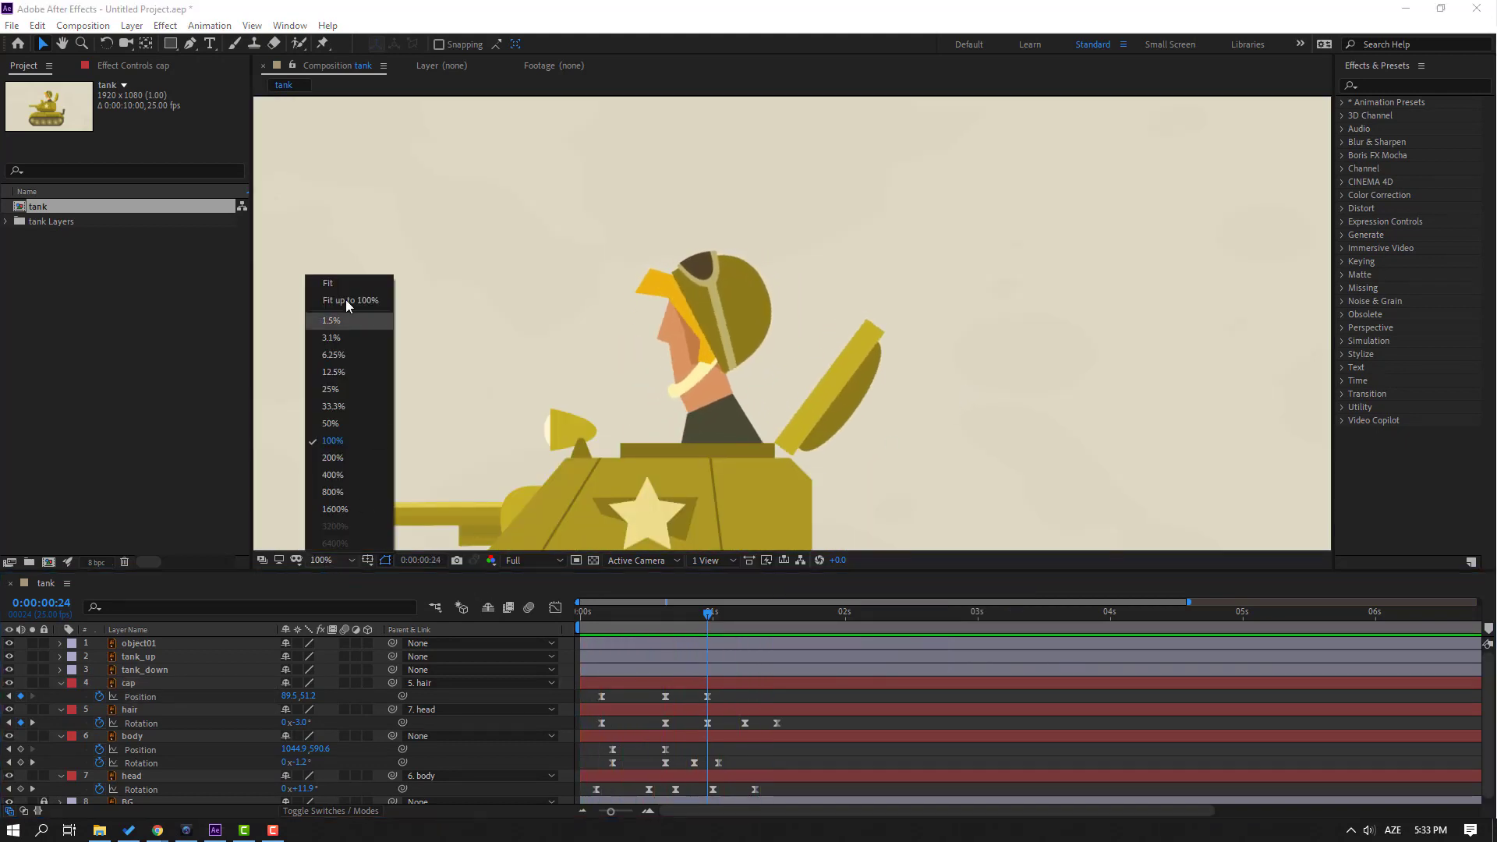
pyautogui.click(344, 300)
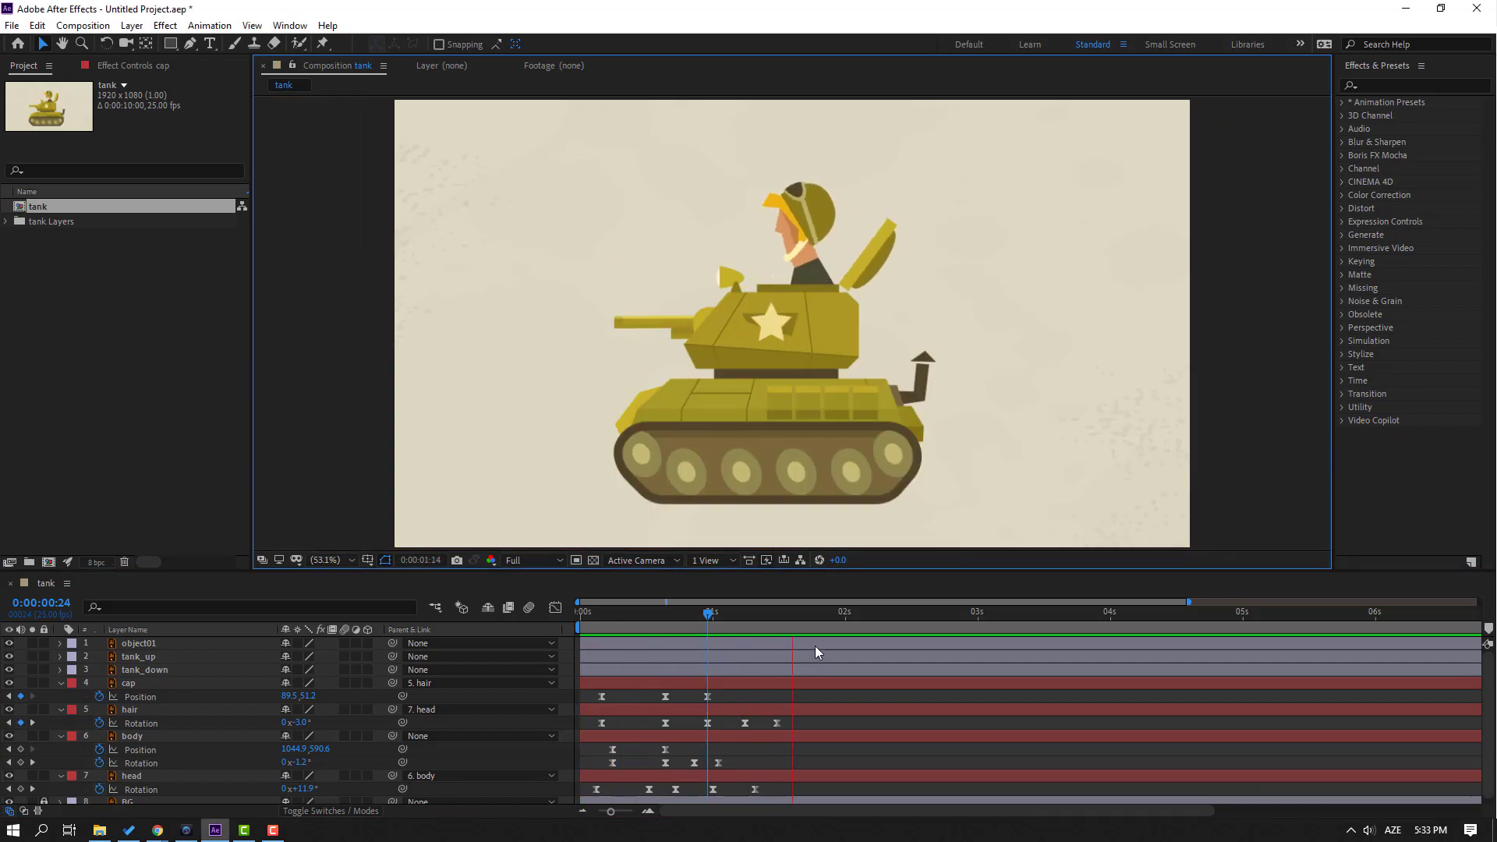
pyautogui.click(625, 627)
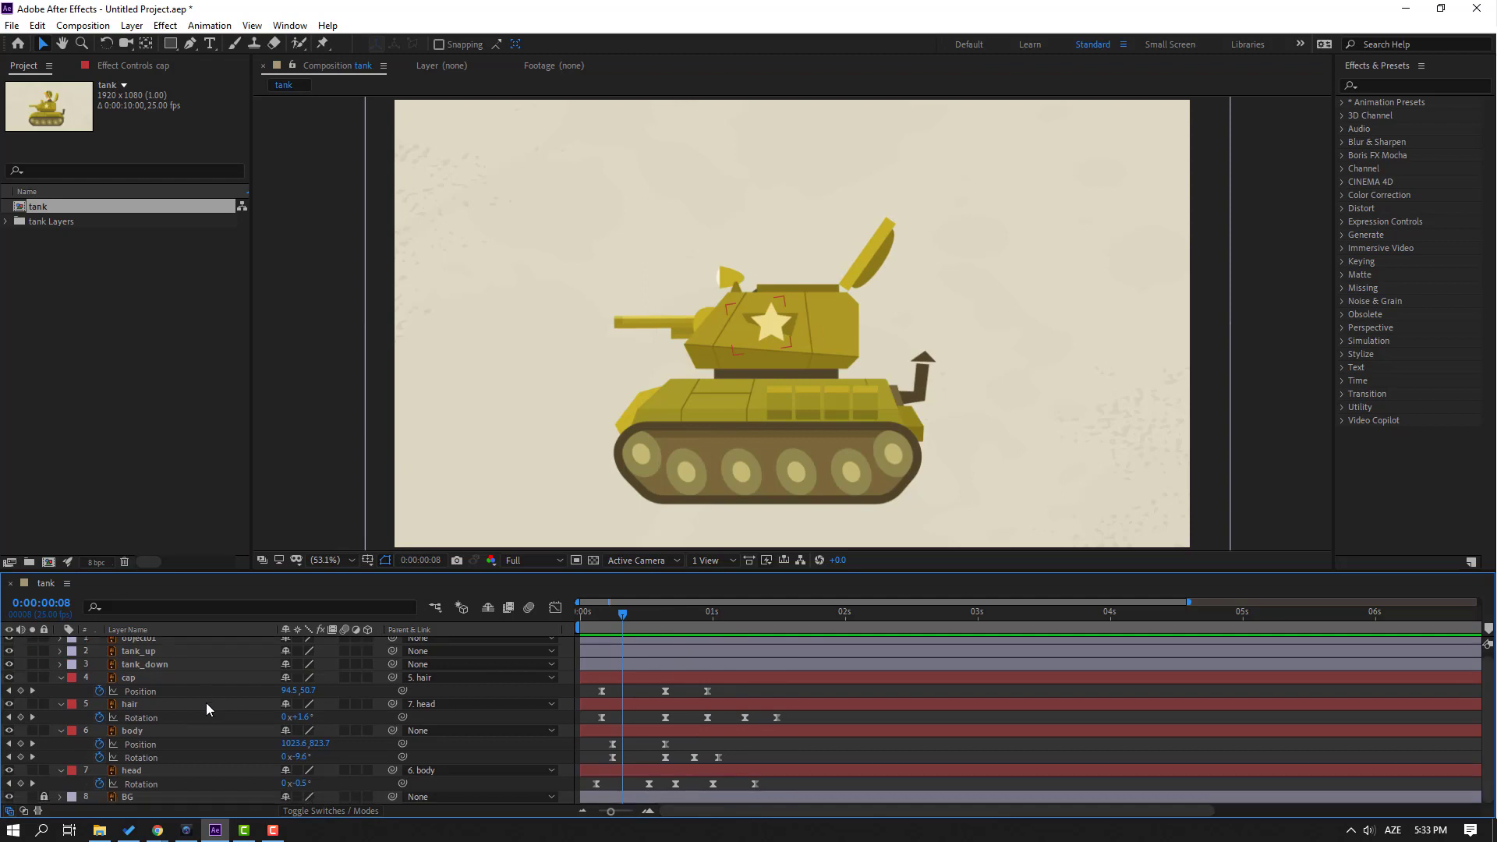
pyautogui.click(141, 658)
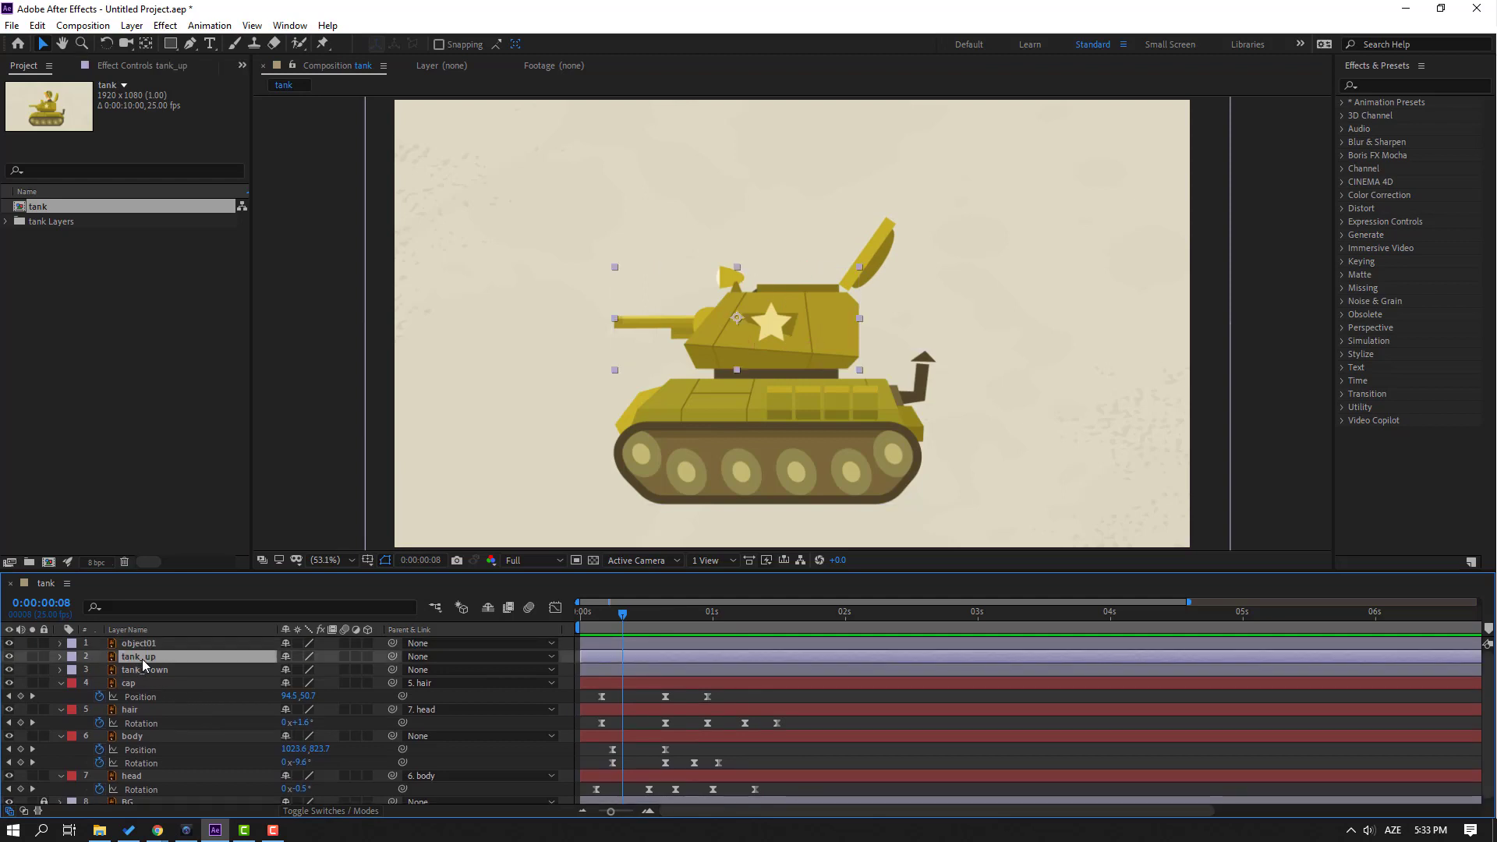
# Step: Move the tank_up turret's anchor point onto the star with the Pan Behind tool
pyautogui.press('p')
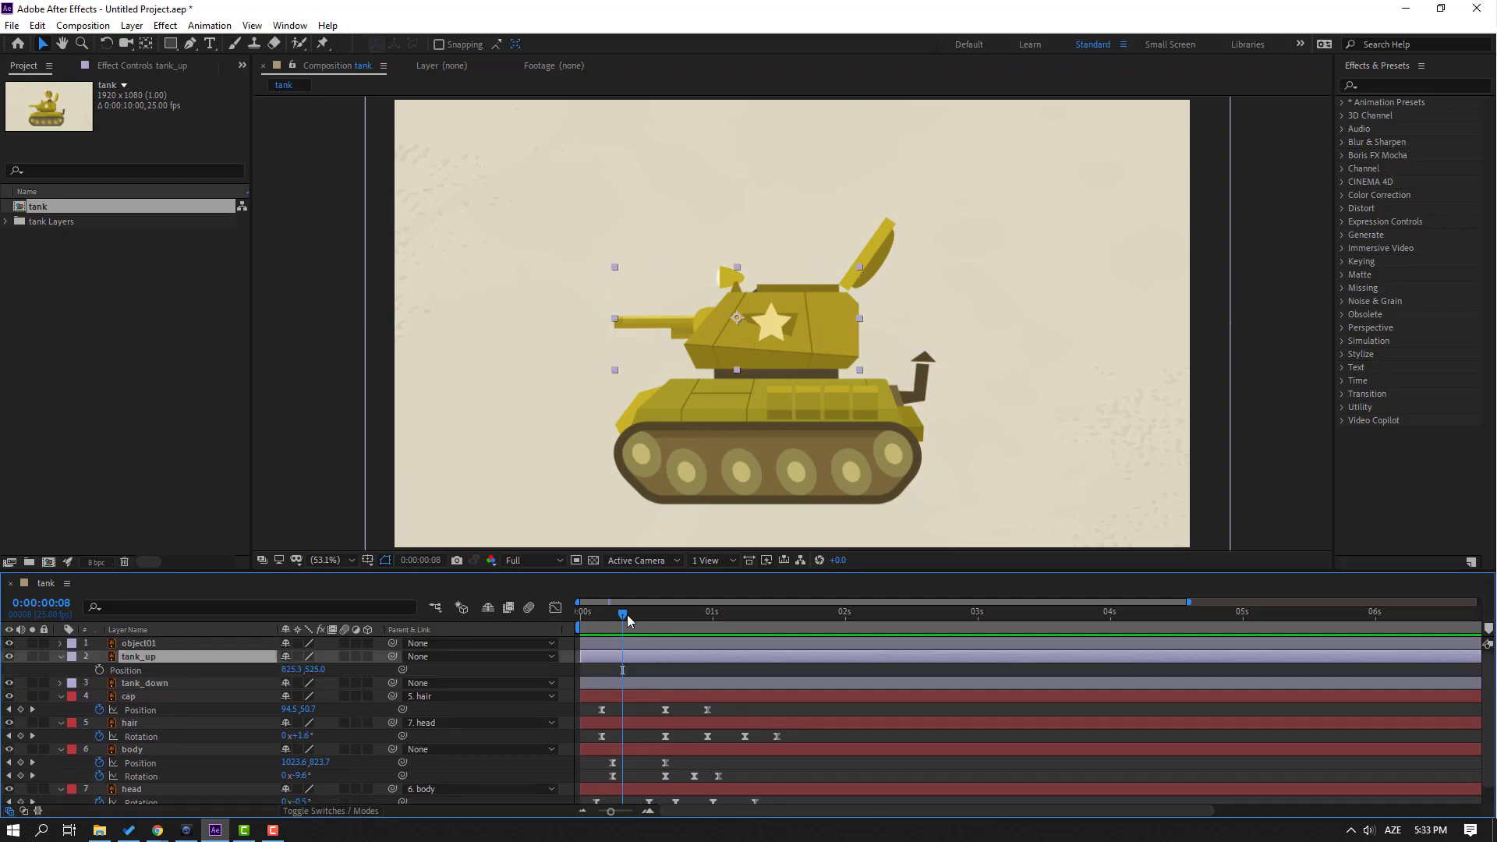
pyautogui.click(145, 45)
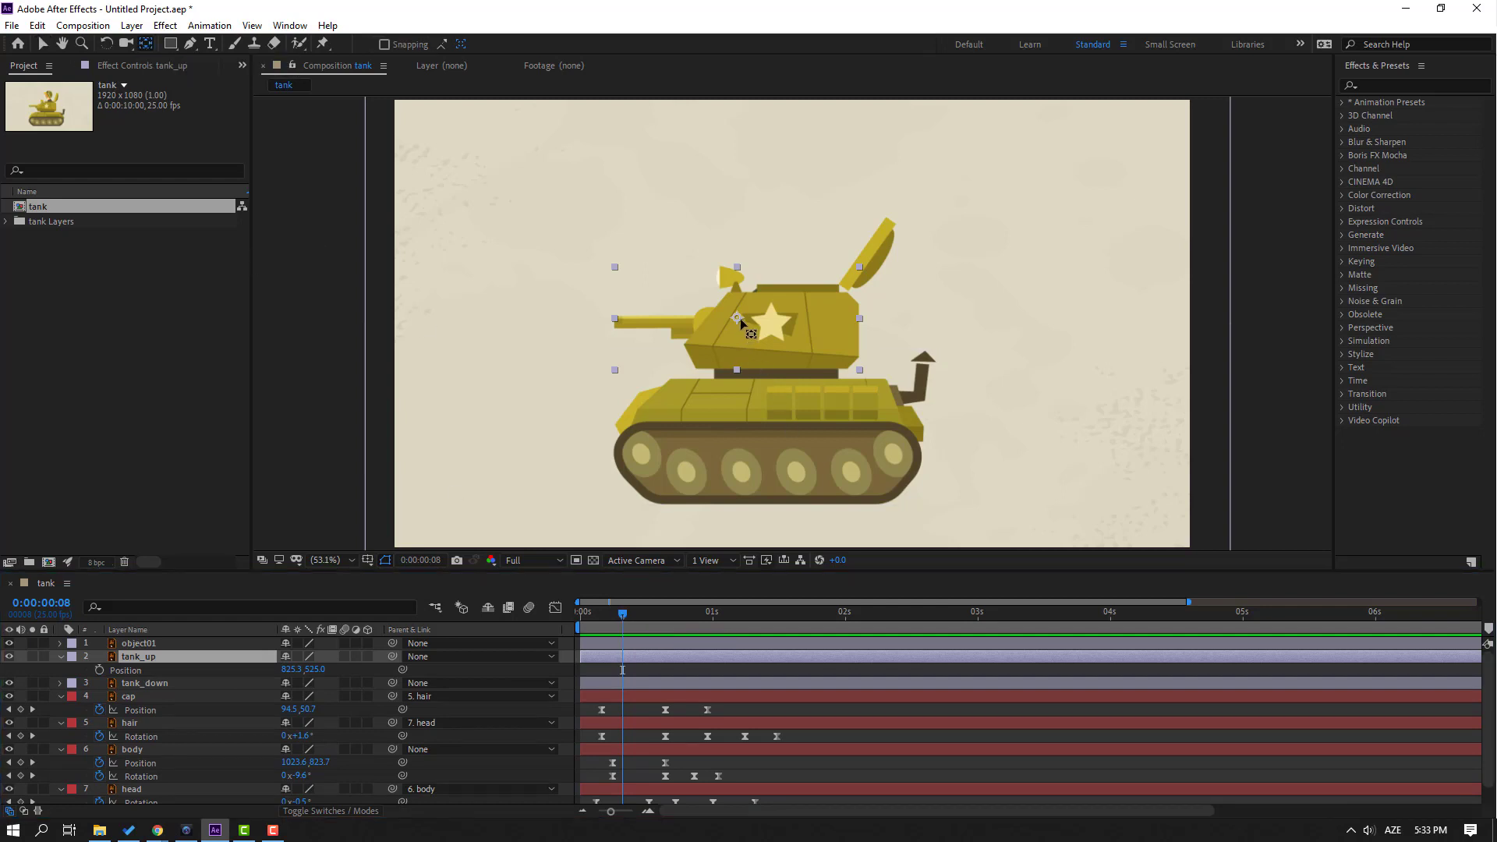
pyautogui.moveTo(740, 319); pyautogui.dragTo(785, 369)
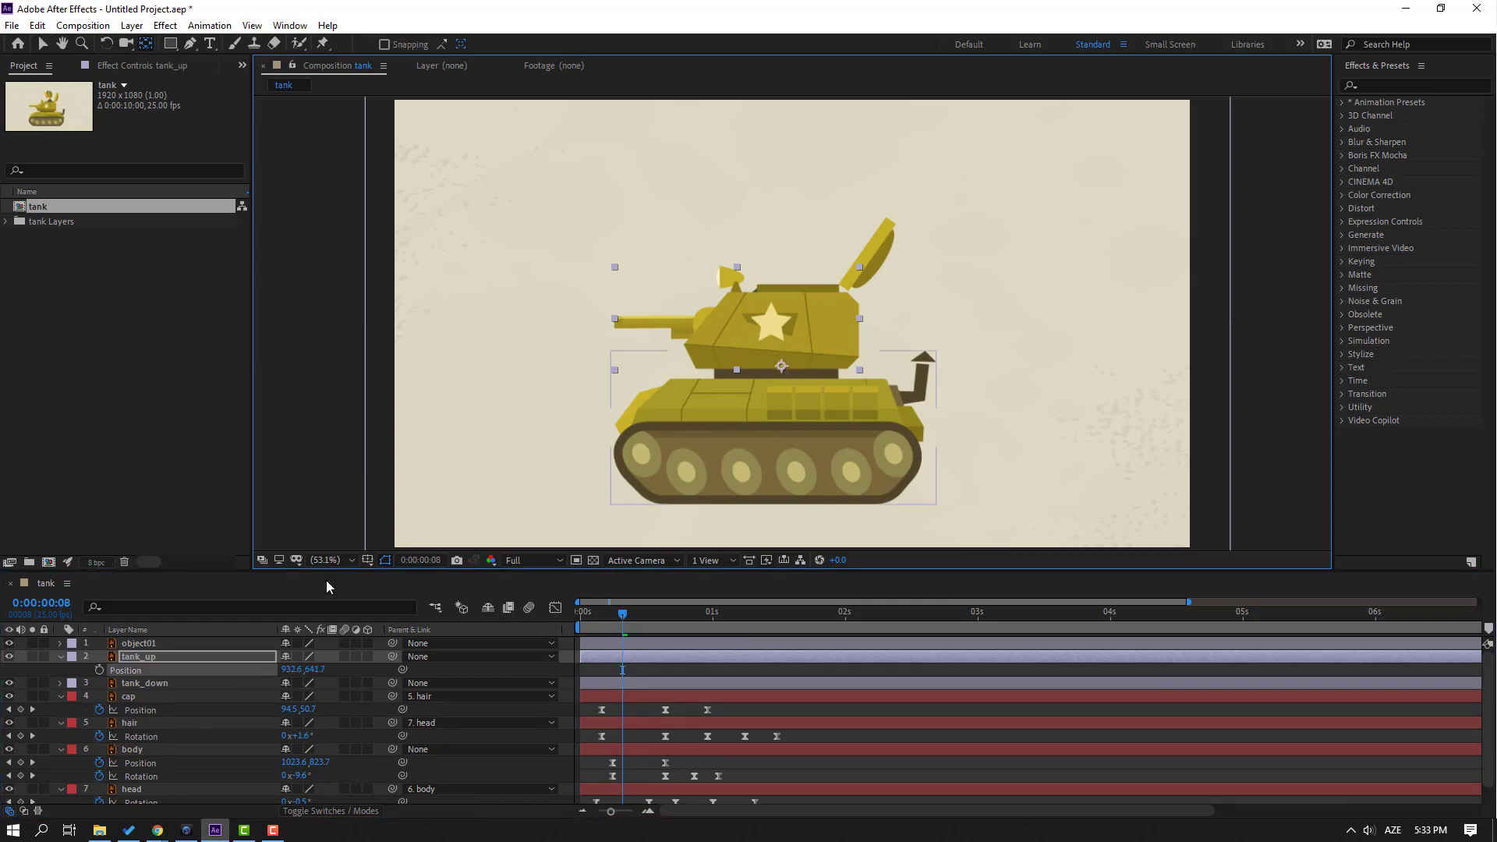
pyautogui.click(32, 657)
pyautogui.click(31, 657)
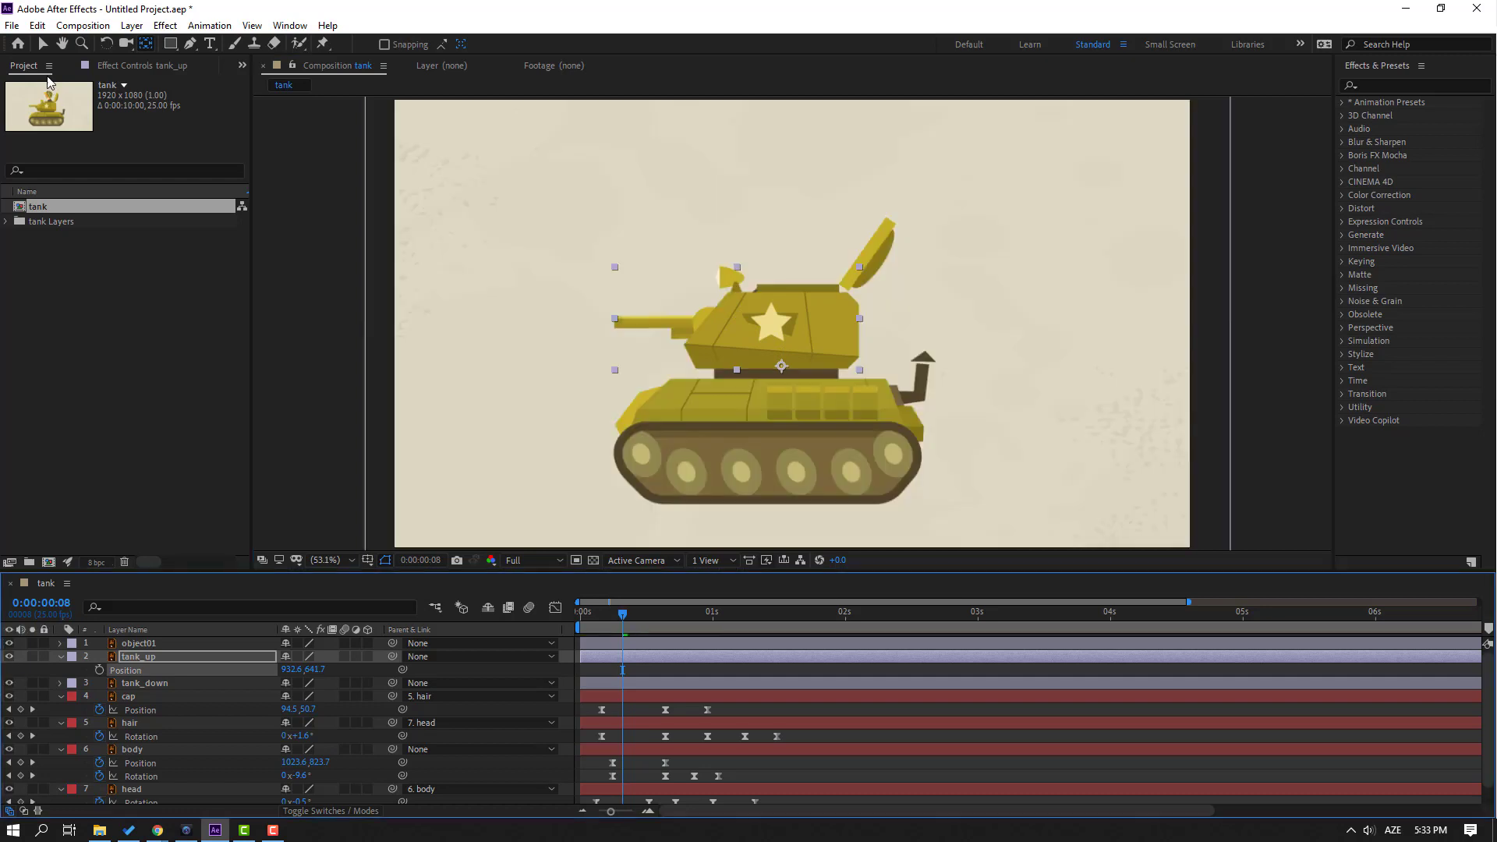
pyautogui.click(44, 45)
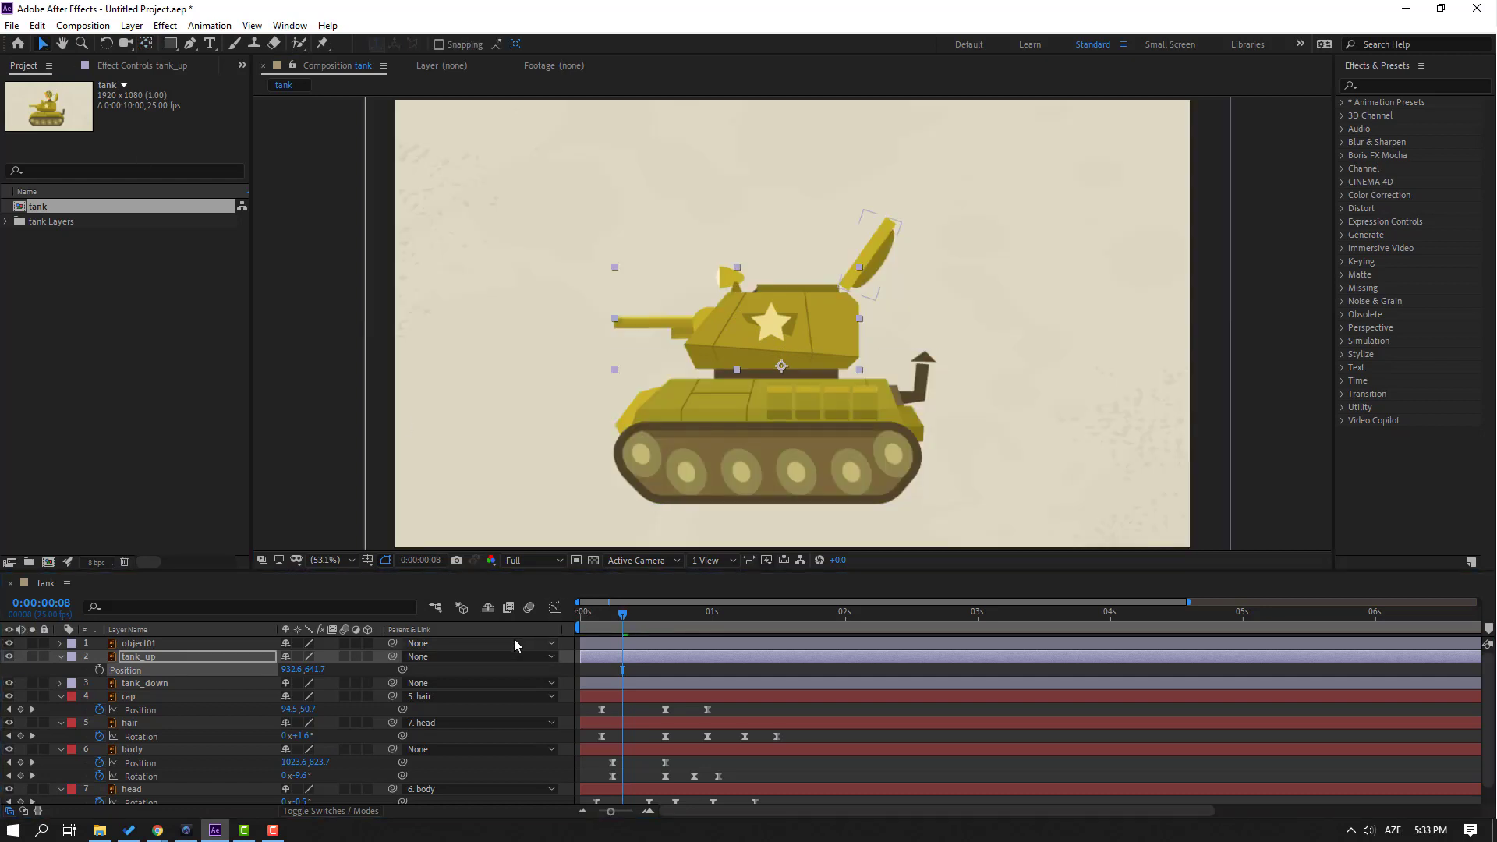
# Step: Keyframe turret Rotation at frame 4, dip Position Y to 653.7 at 0:16, then rebound
pyautogui.hotkey('shift', 'r')
pyautogui.moveTo(622, 615); pyautogui.dragTo(601, 618)
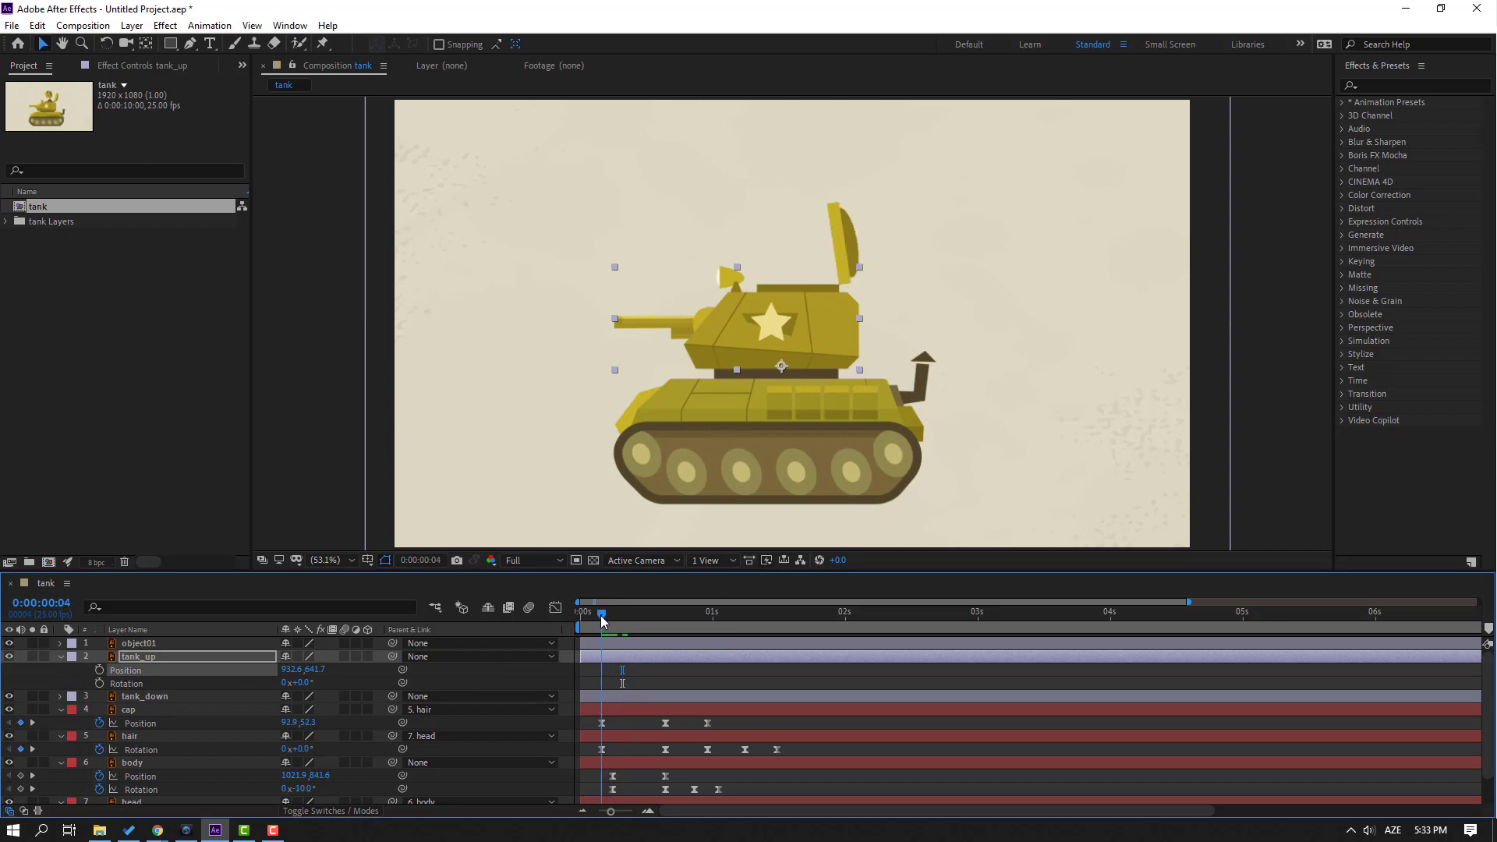
pyautogui.click(99, 684)
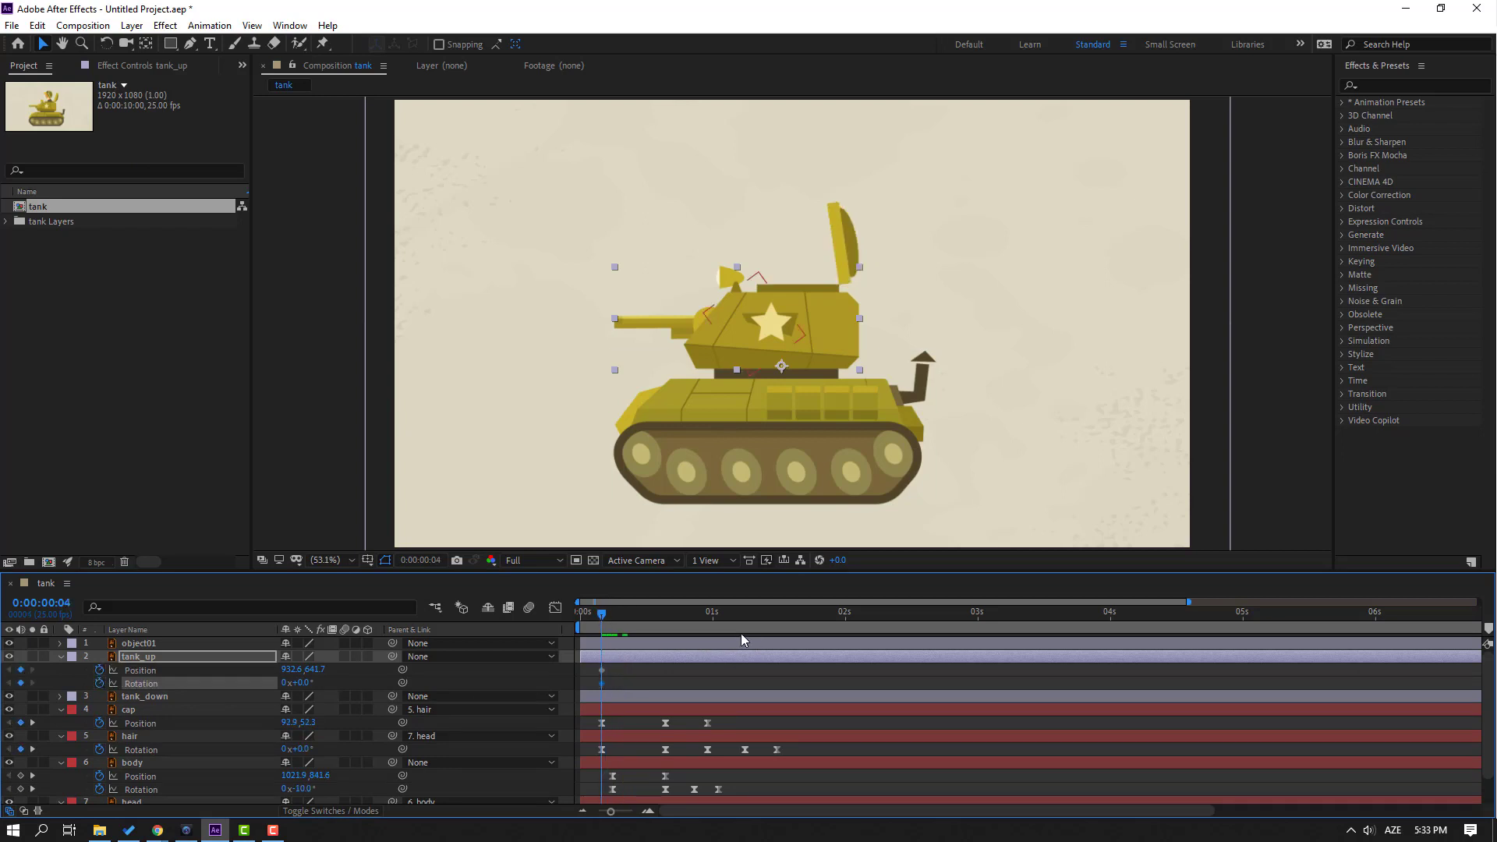
pyautogui.moveTo(603, 620); pyautogui.dragTo(668, 624)
pyautogui.click(705, 680)
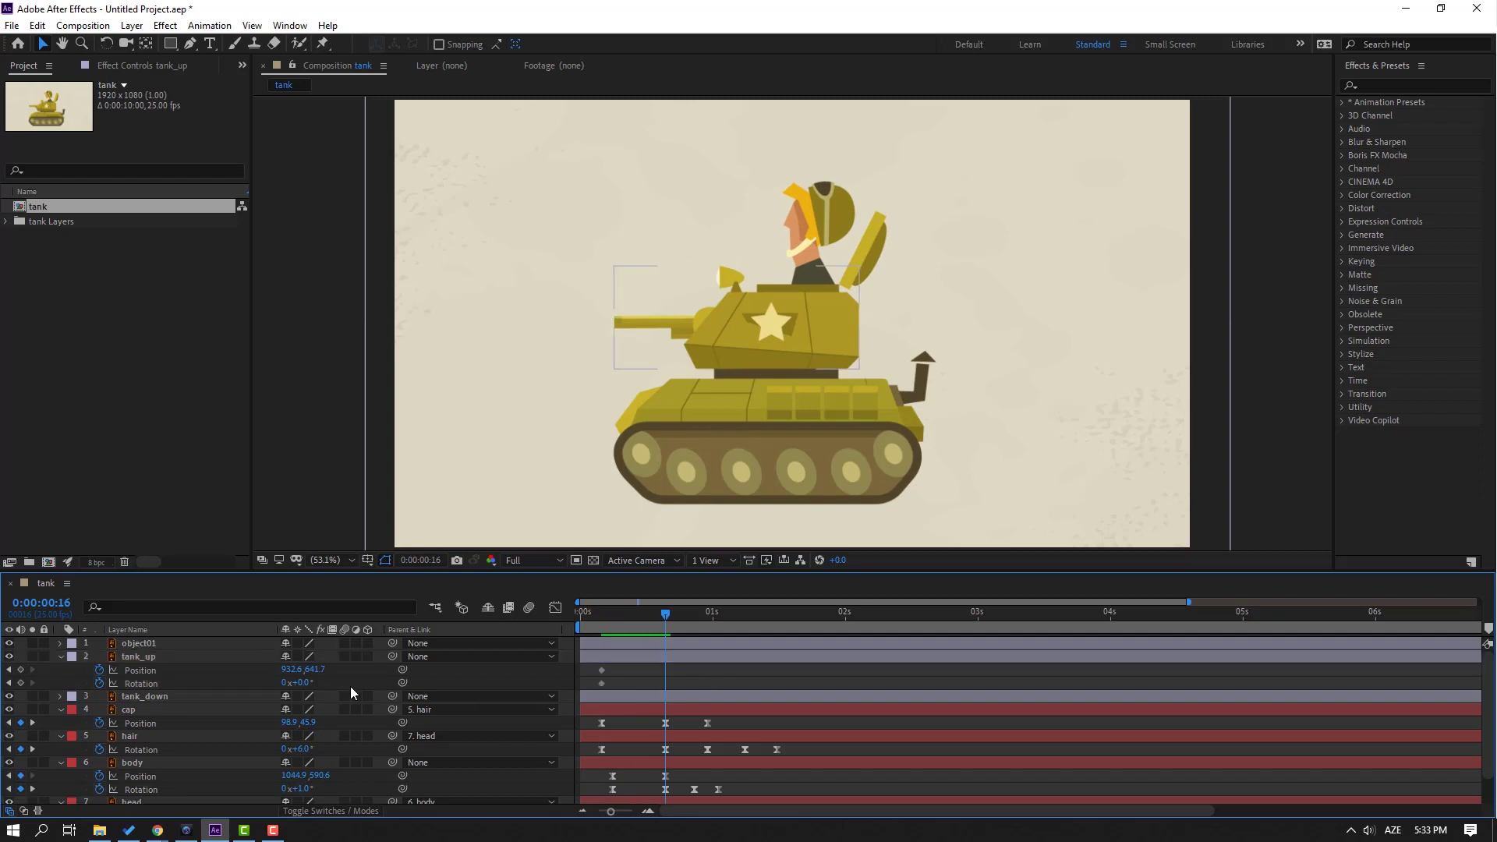
pyautogui.moveTo(308, 672); pyautogui.dragTo(377, 678)
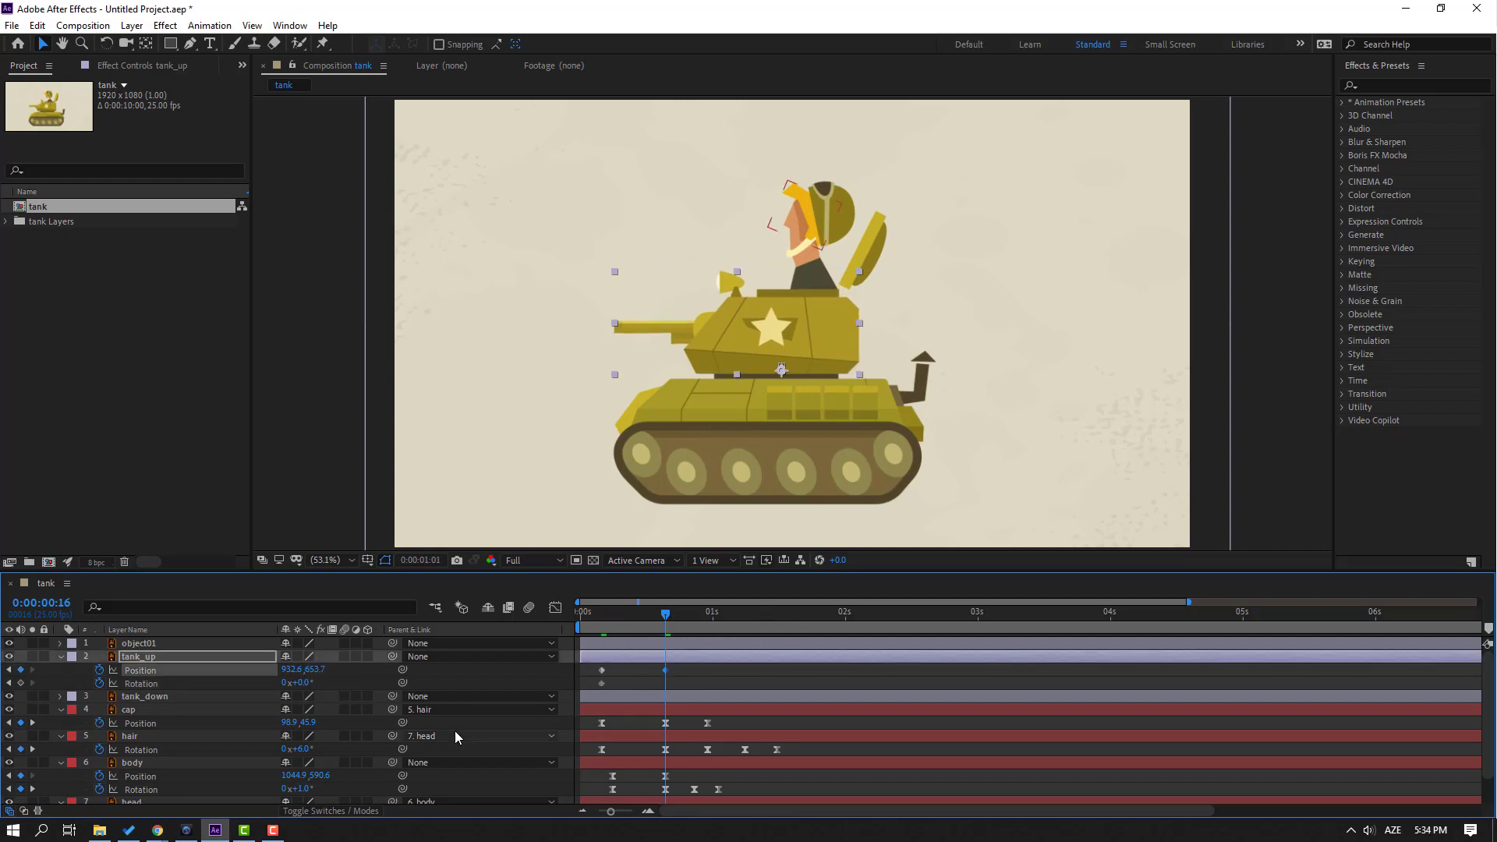
pyautogui.hotkey('shift', 'pagedown')
pyautogui.moveTo(319, 672); pyautogui.dragTo(404, 686)
pyautogui.hotkey('shift', 'pagedown')
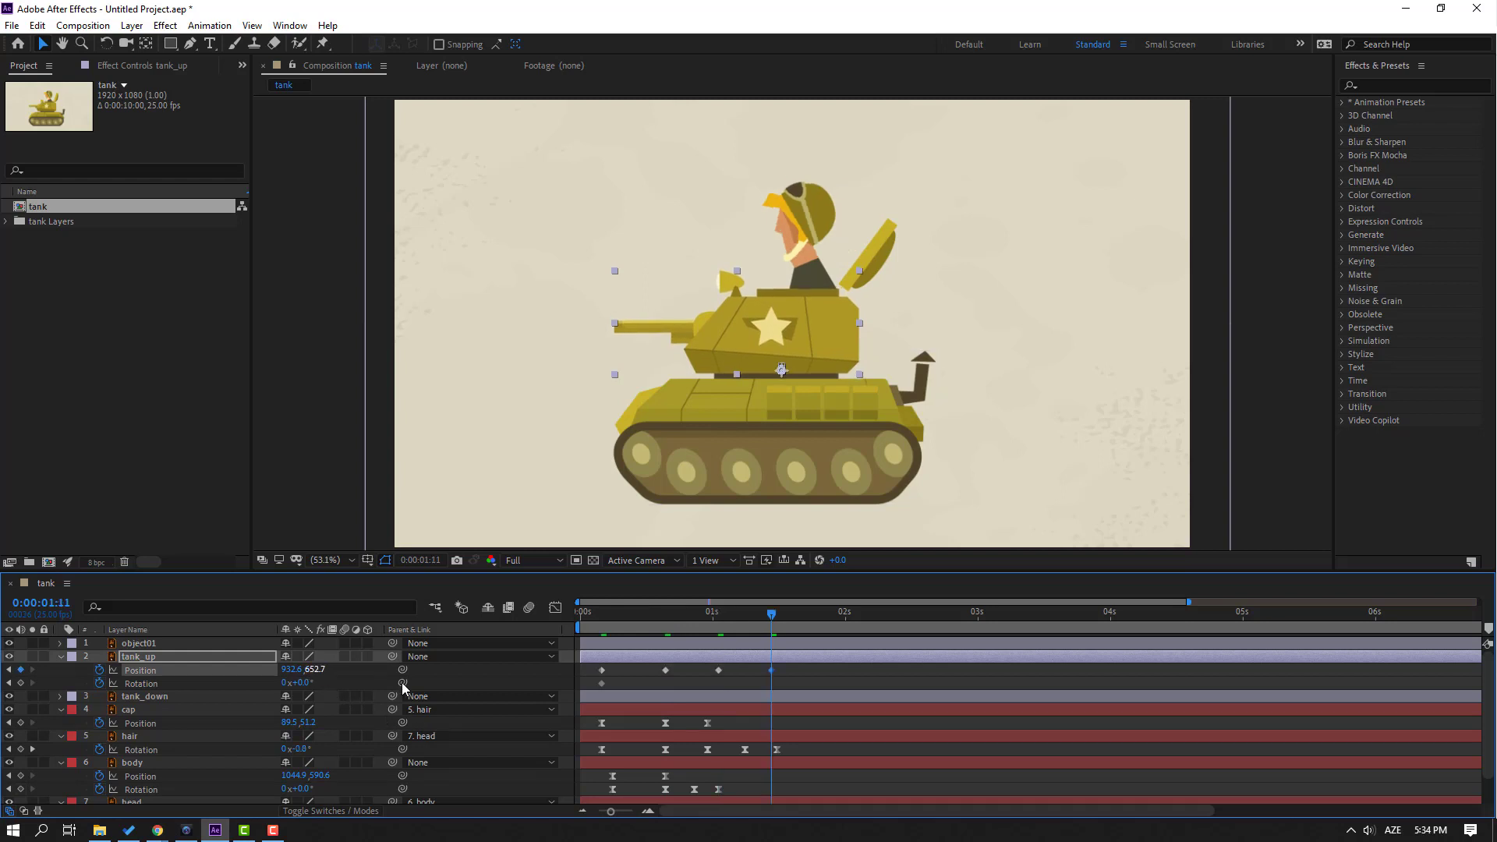
# Step: Apply Easy Ease to the turret Position keyframes and preview
pyautogui.moveTo(789, 664); pyautogui.dragTo(596, 674)
pyautogui.rightClick(601, 670)
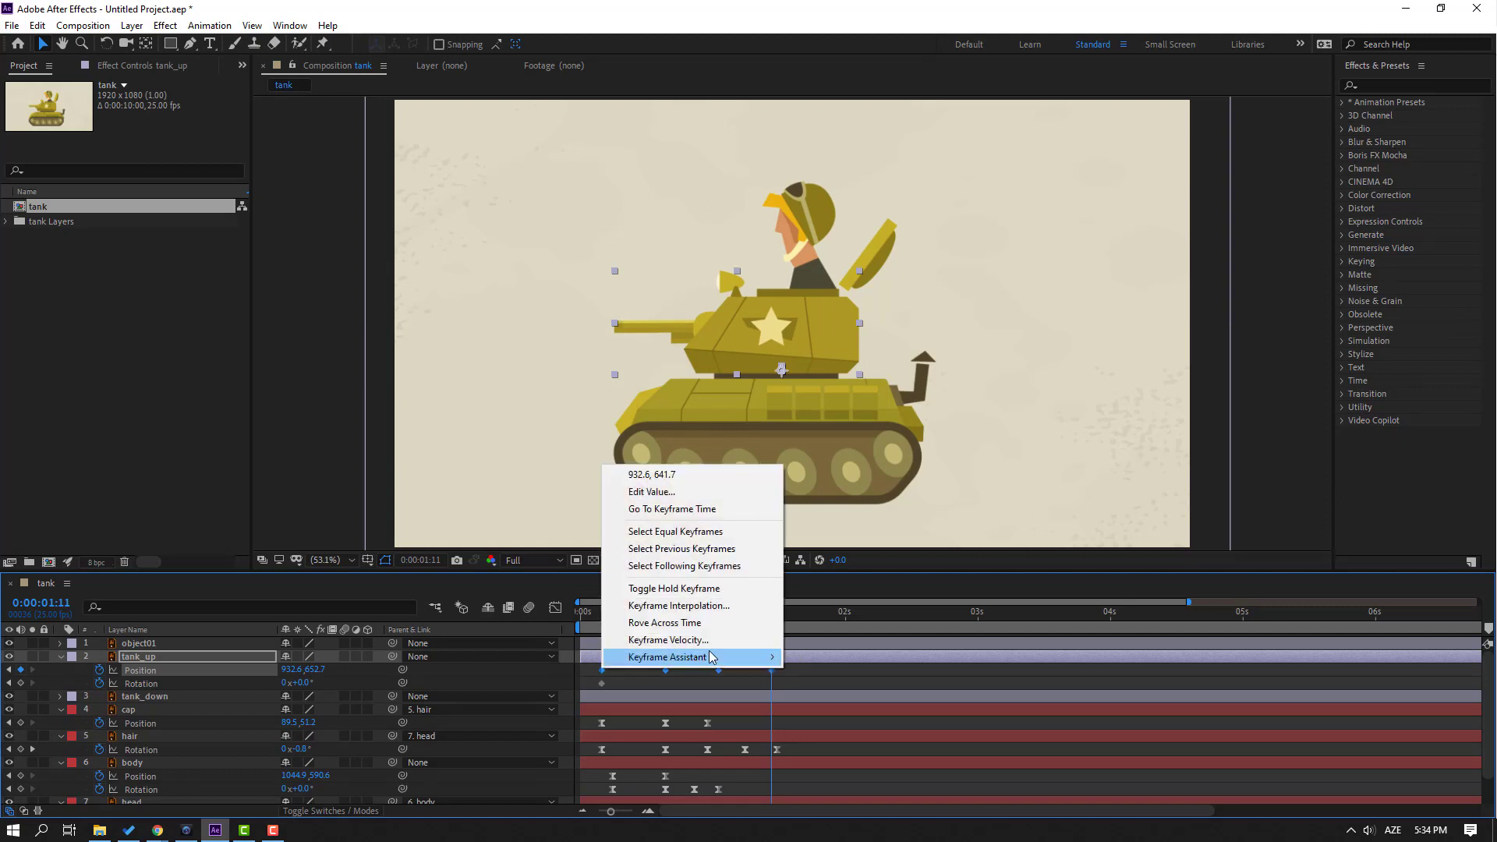
pyautogui.moveTo(710, 657)
pyautogui.click(870, 706)
pyautogui.press('space')
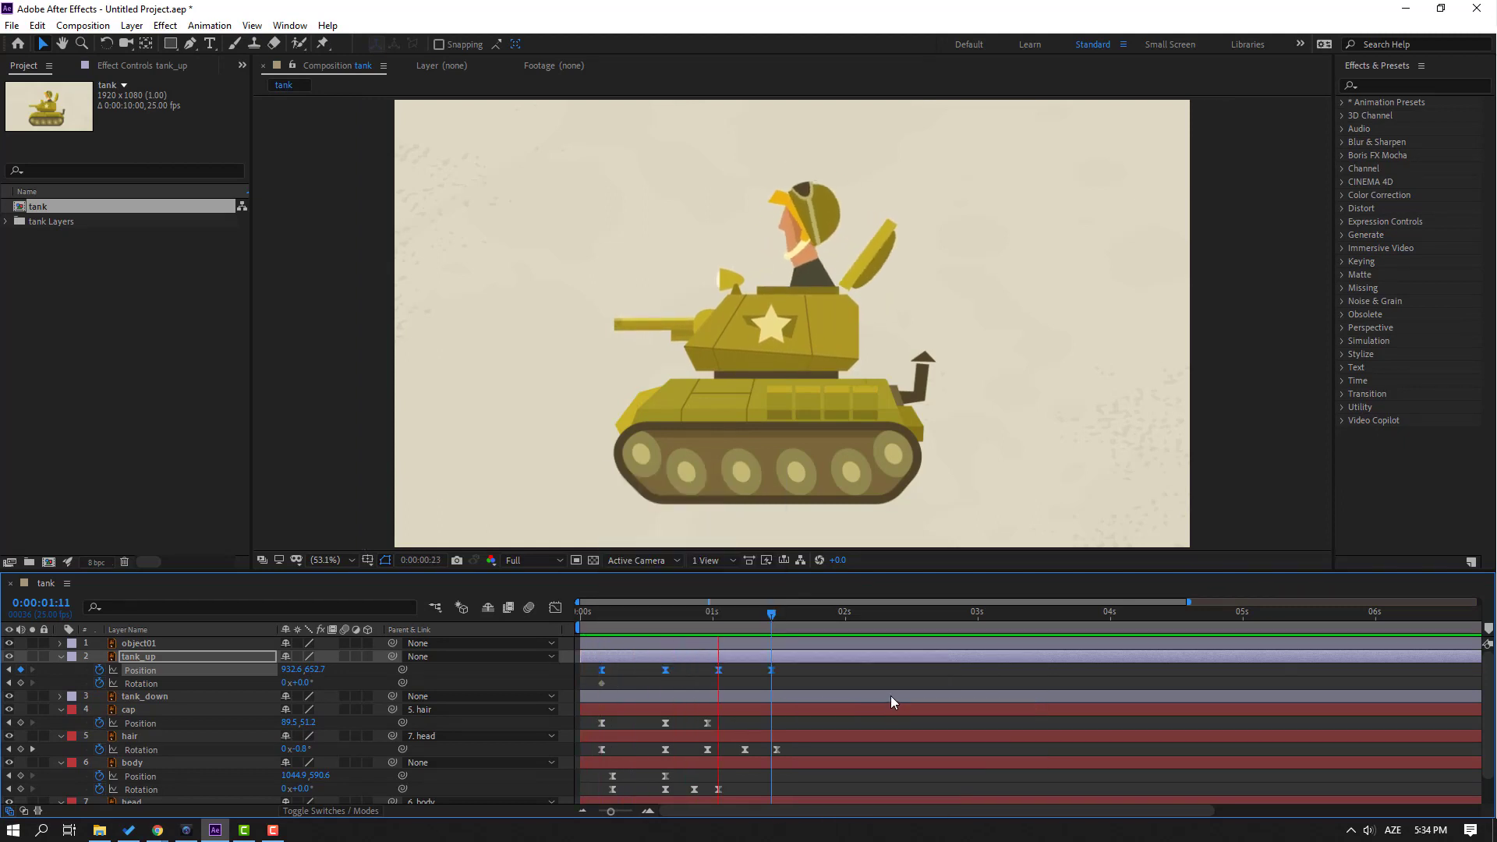
# Step: Shift the four turret Position keyframes later, spread them wider, and return to frame 16
pyautogui.press('space')
pyautogui.moveTo(621, 676); pyautogui.dragTo(588, 675)
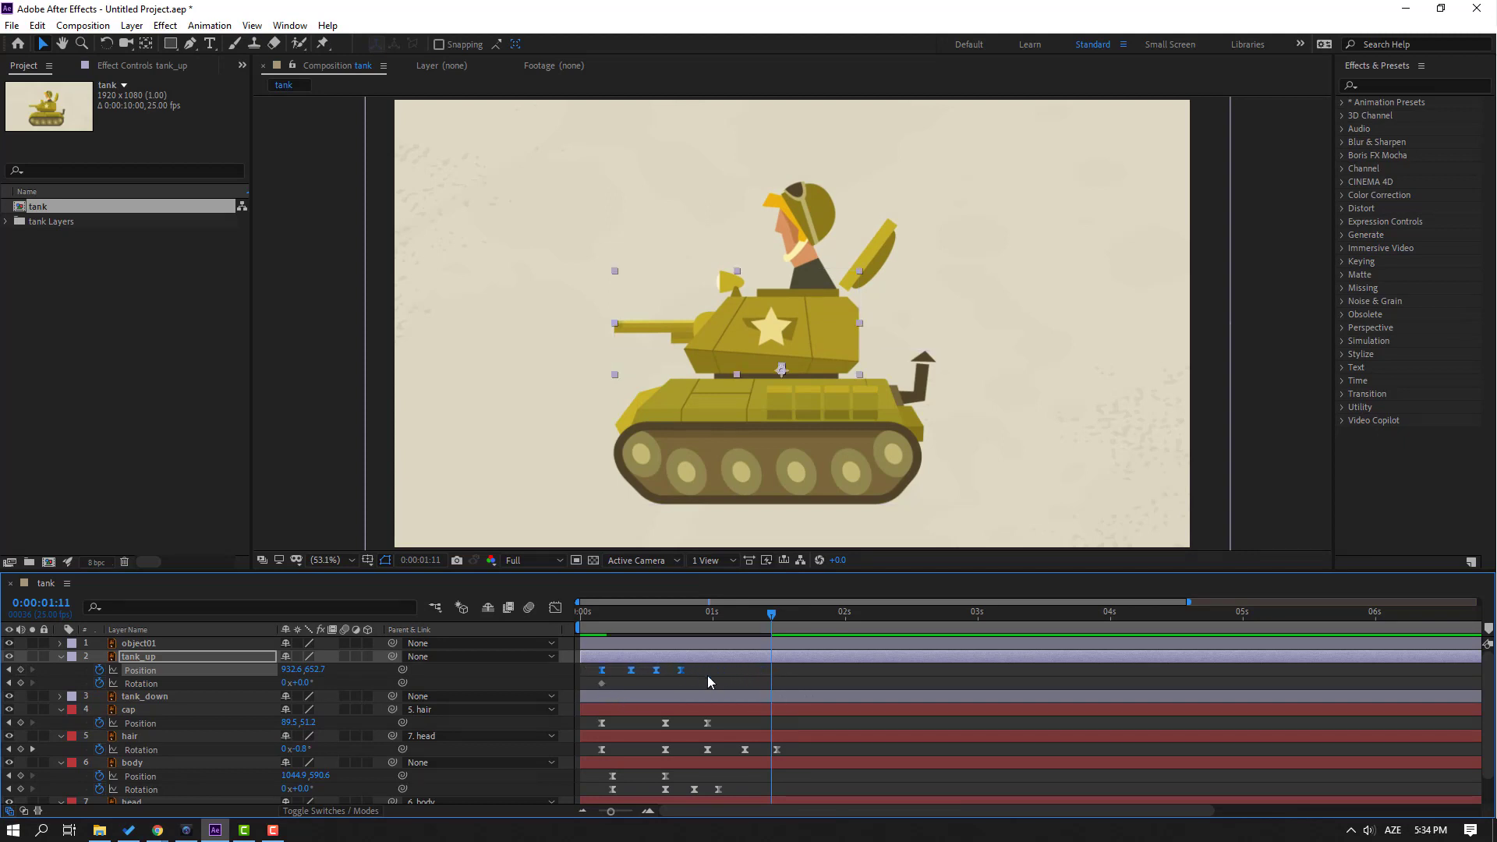
pyautogui.press('space')
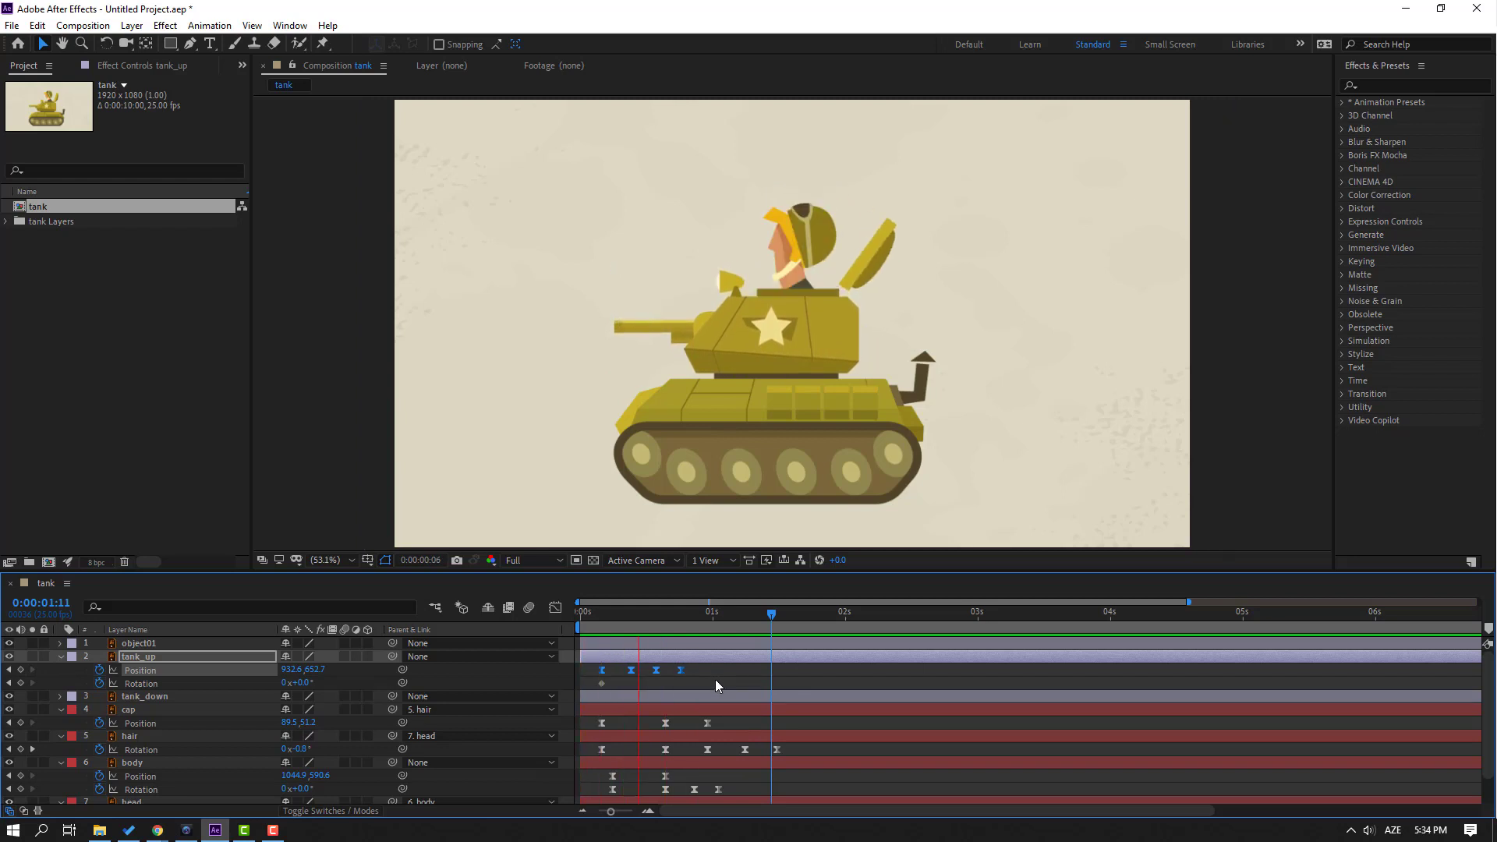
pyautogui.moveTo(682, 669); pyautogui.dragTo(707, 669)
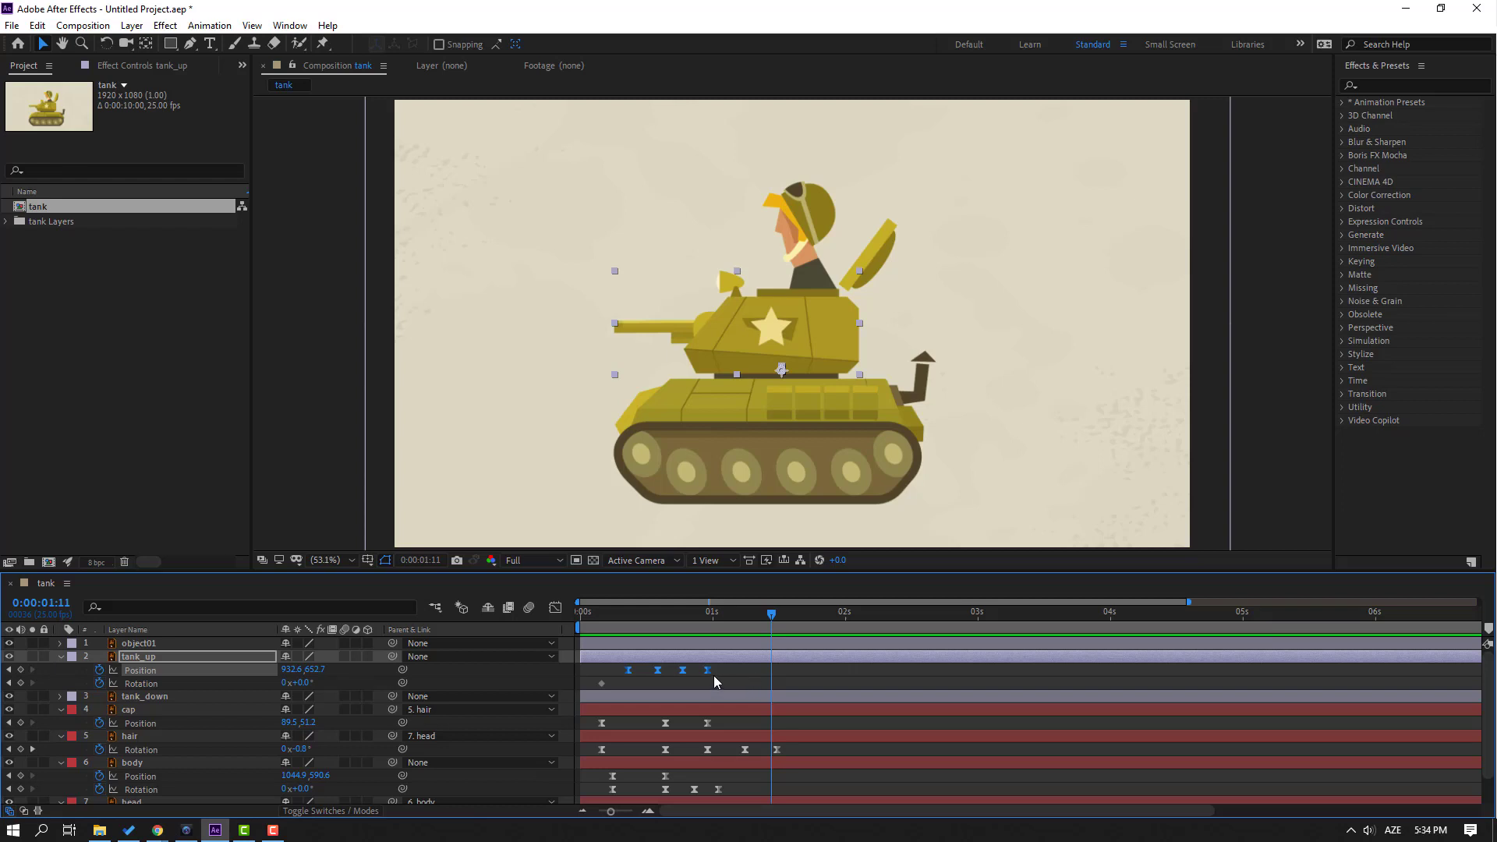
pyautogui.moveTo(706, 672); pyautogui.dragTo(732, 671)
pyautogui.moveTo(731, 672); pyautogui.dragTo(727, 672)
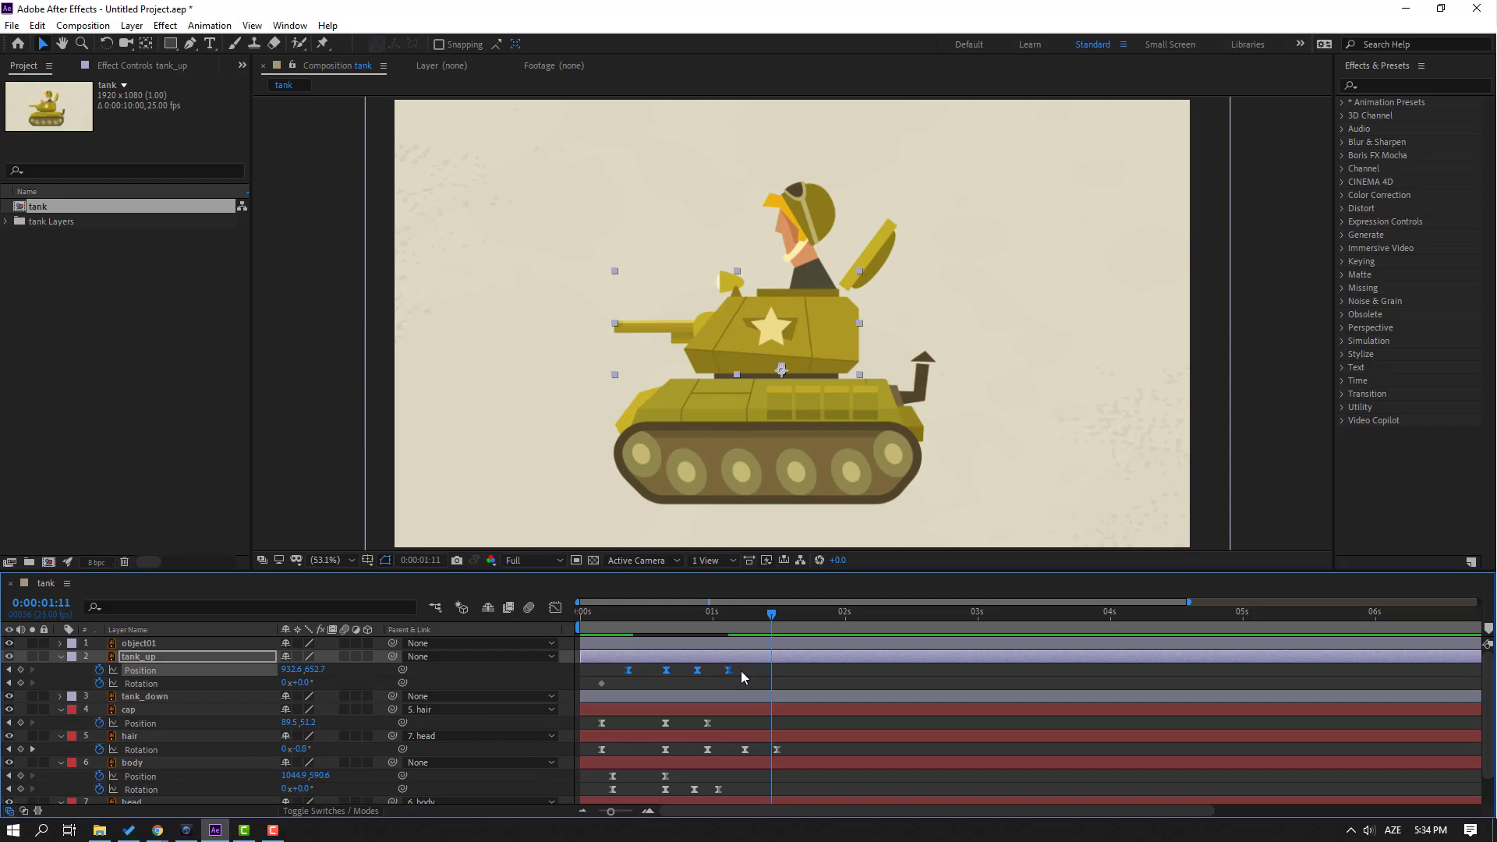
pyautogui.click(602, 683)
pyautogui.moveTo(635, 617); pyautogui.dragTo(665, 613)
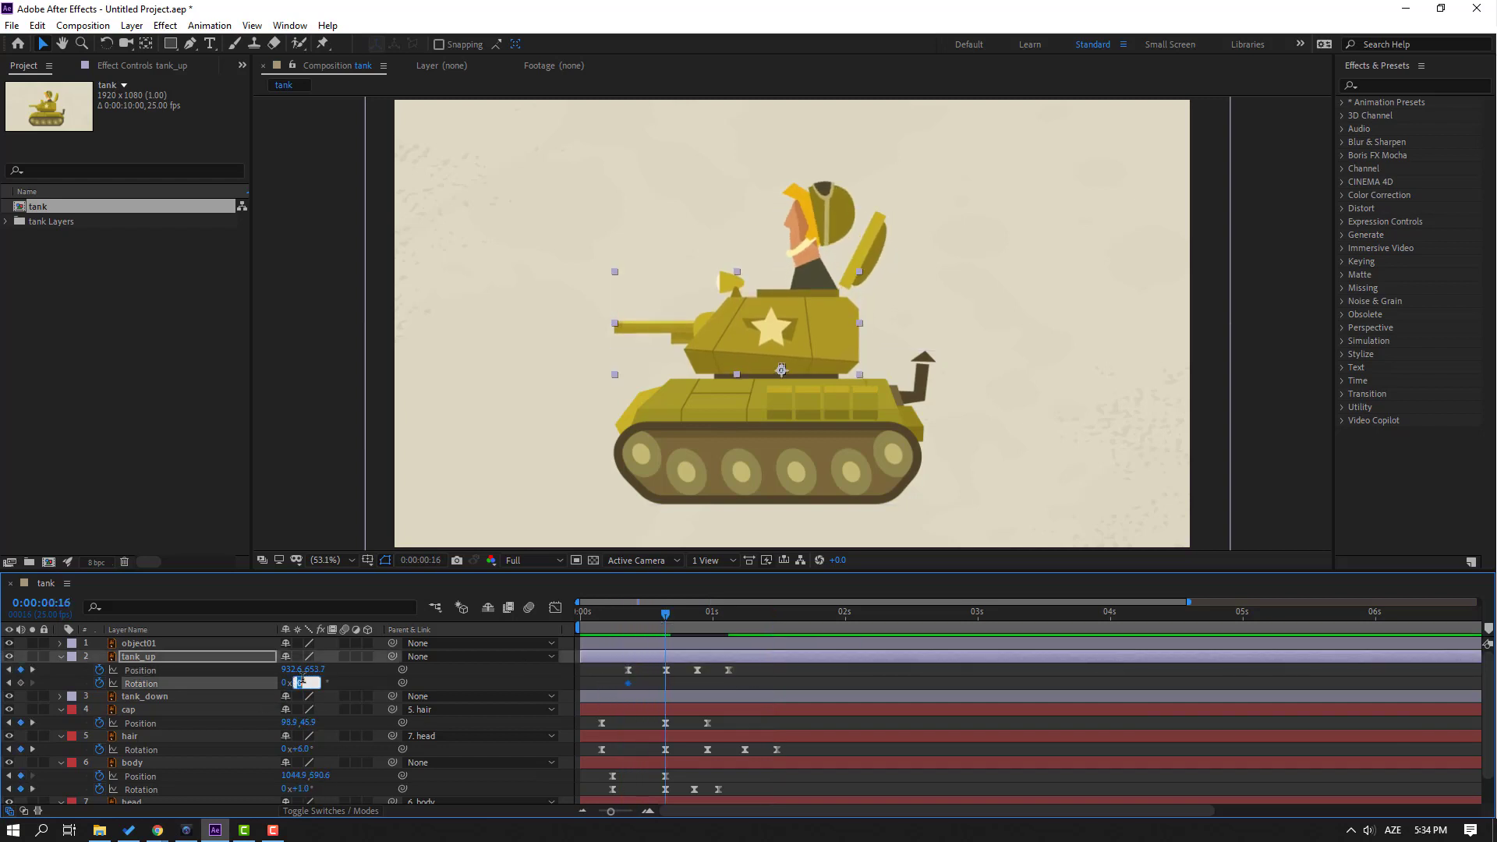
# Step: Key the turret's rotation at 3° (frame 16), -1° (frame 22) and 0° (1:03), then ease those keyframes
pyautogui.write('3')
pyautogui.press('Return')
pyautogui.moveTo(614, 611); pyautogui.dragTo(695, 624)
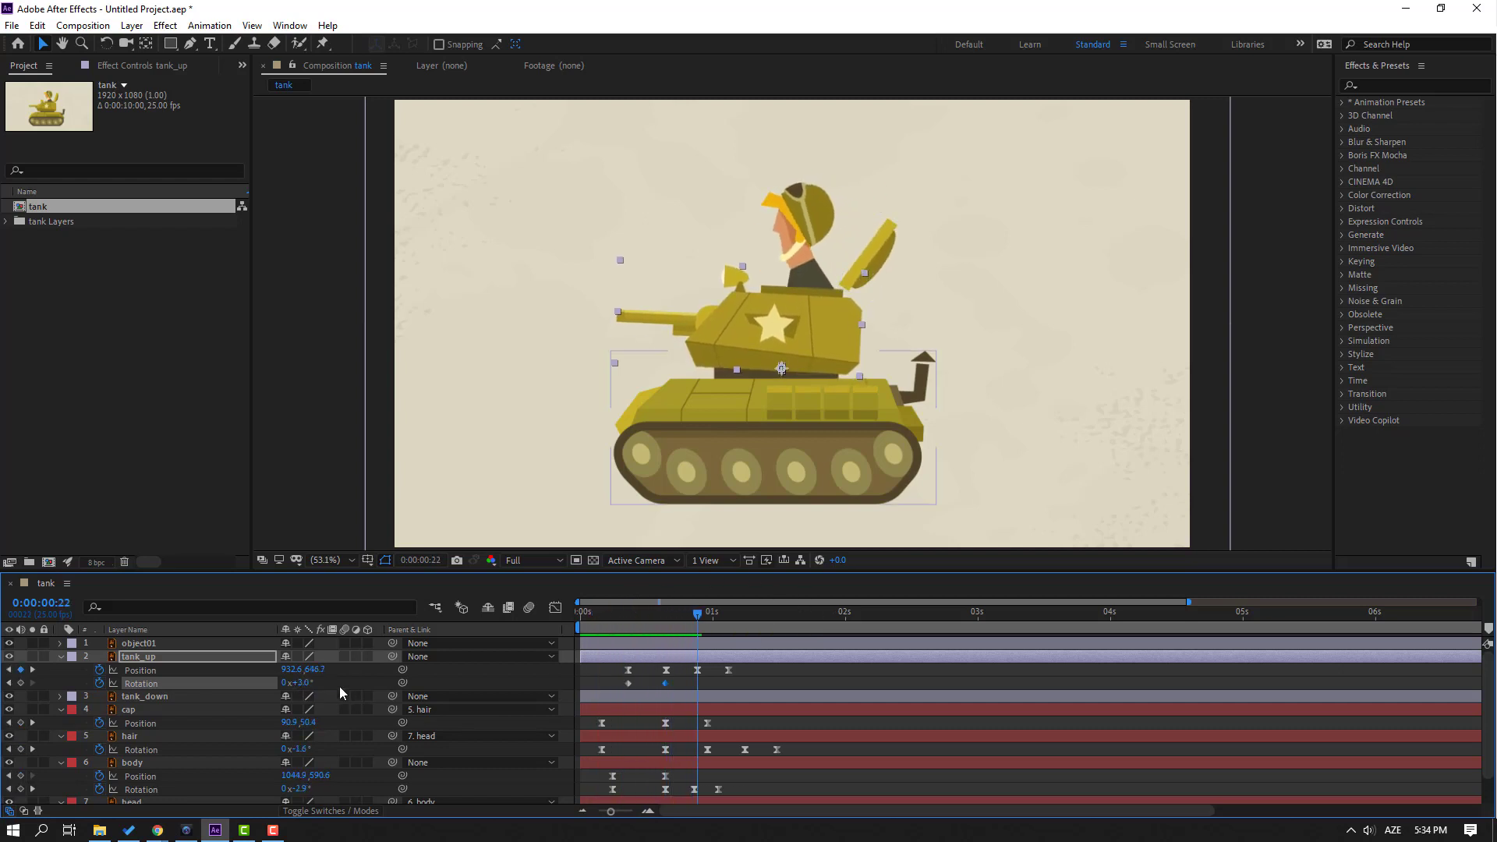
pyautogui.press('Return')
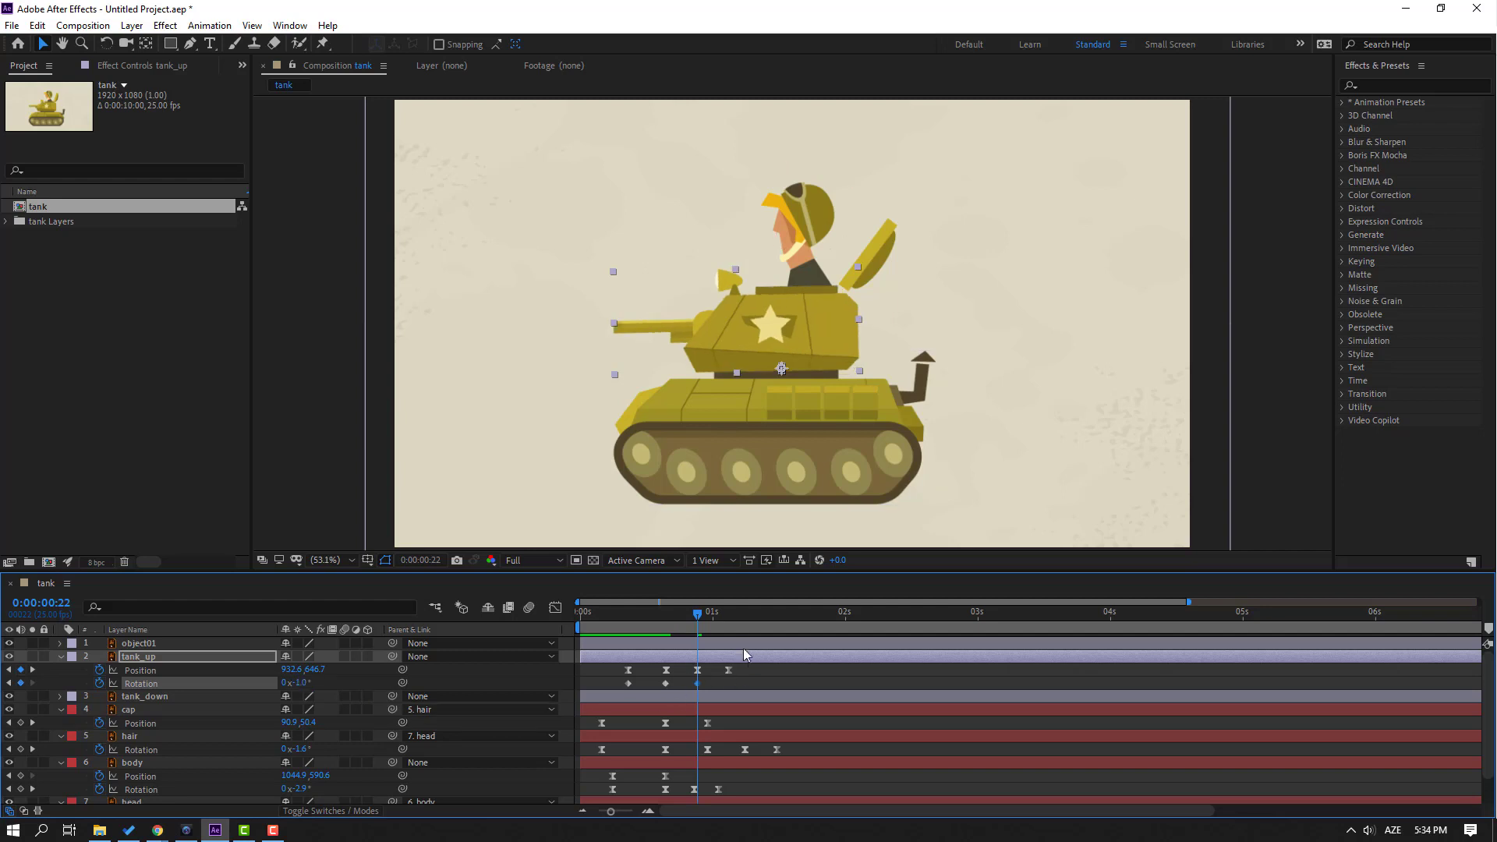
pyautogui.moveTo(704, 621); pyautogui.dragTo(731, 620)
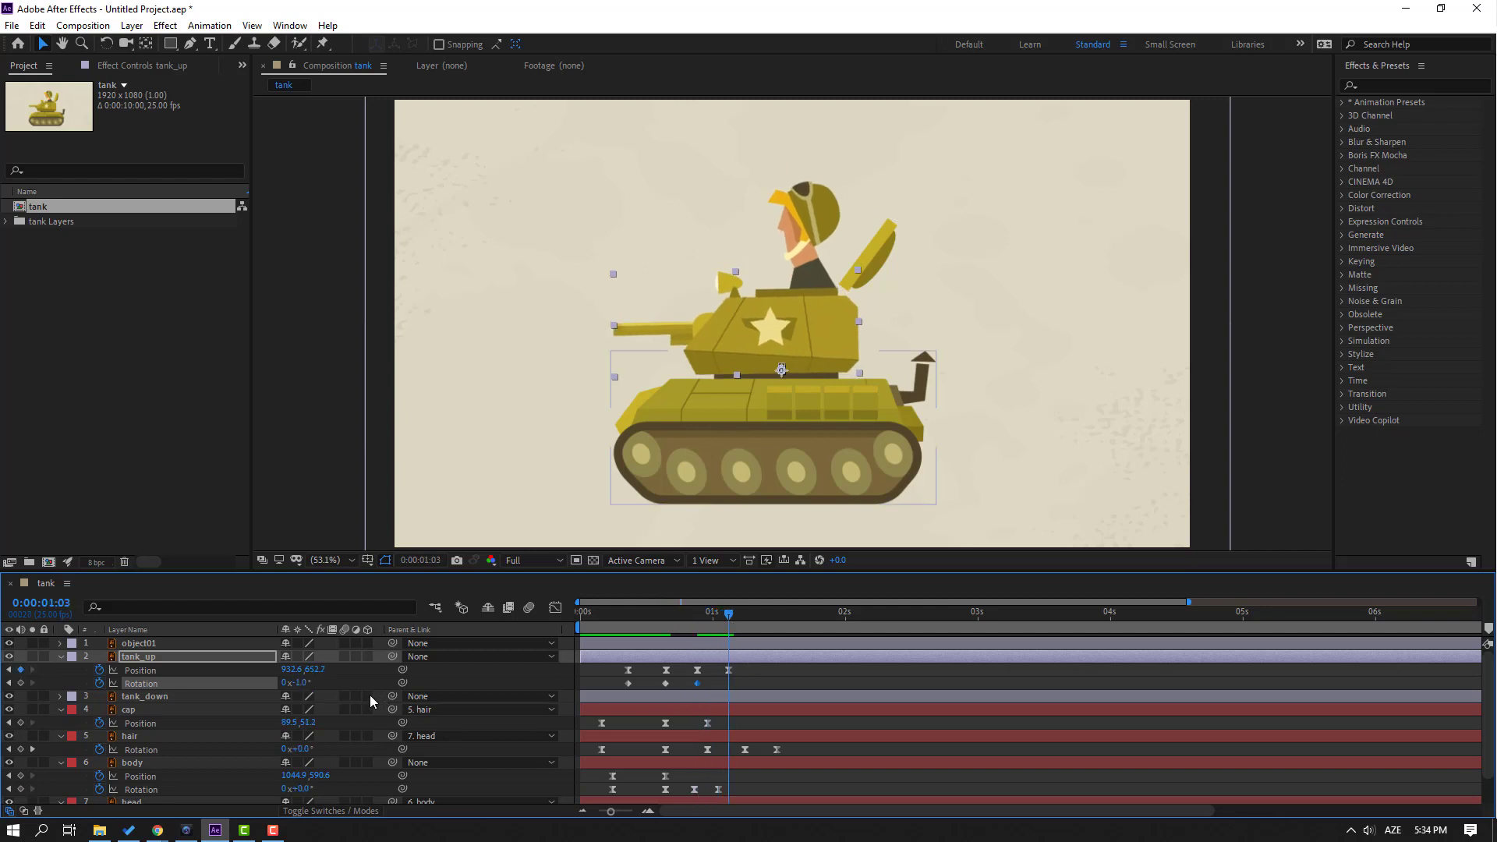
pyautogui.moveTo(306, 686); pyautogui.dragTo(312, 686)
pyautogui.moveTo(747, 680); pyautogui.dragTo(628, 681)
pyautogui.rightClick(629, 681)
pyautogui.moveTo(717, 669)
pyautogui.click(838, 719)
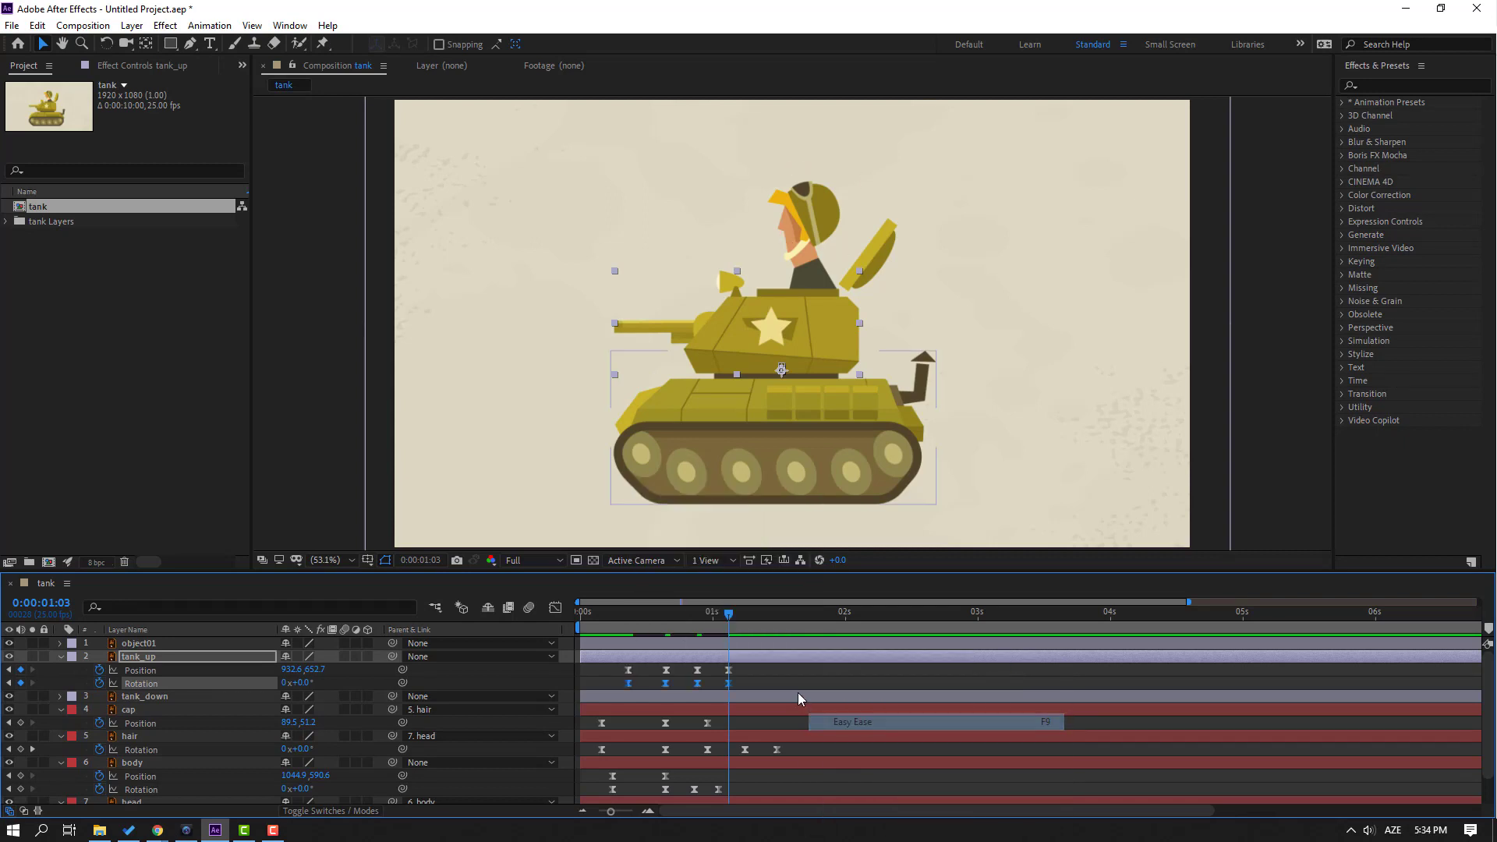
# Step: Select all eight turret keyframes and preview the turret animation
pyautogui.click(824, 692)
pyautogui.click(814, 671)
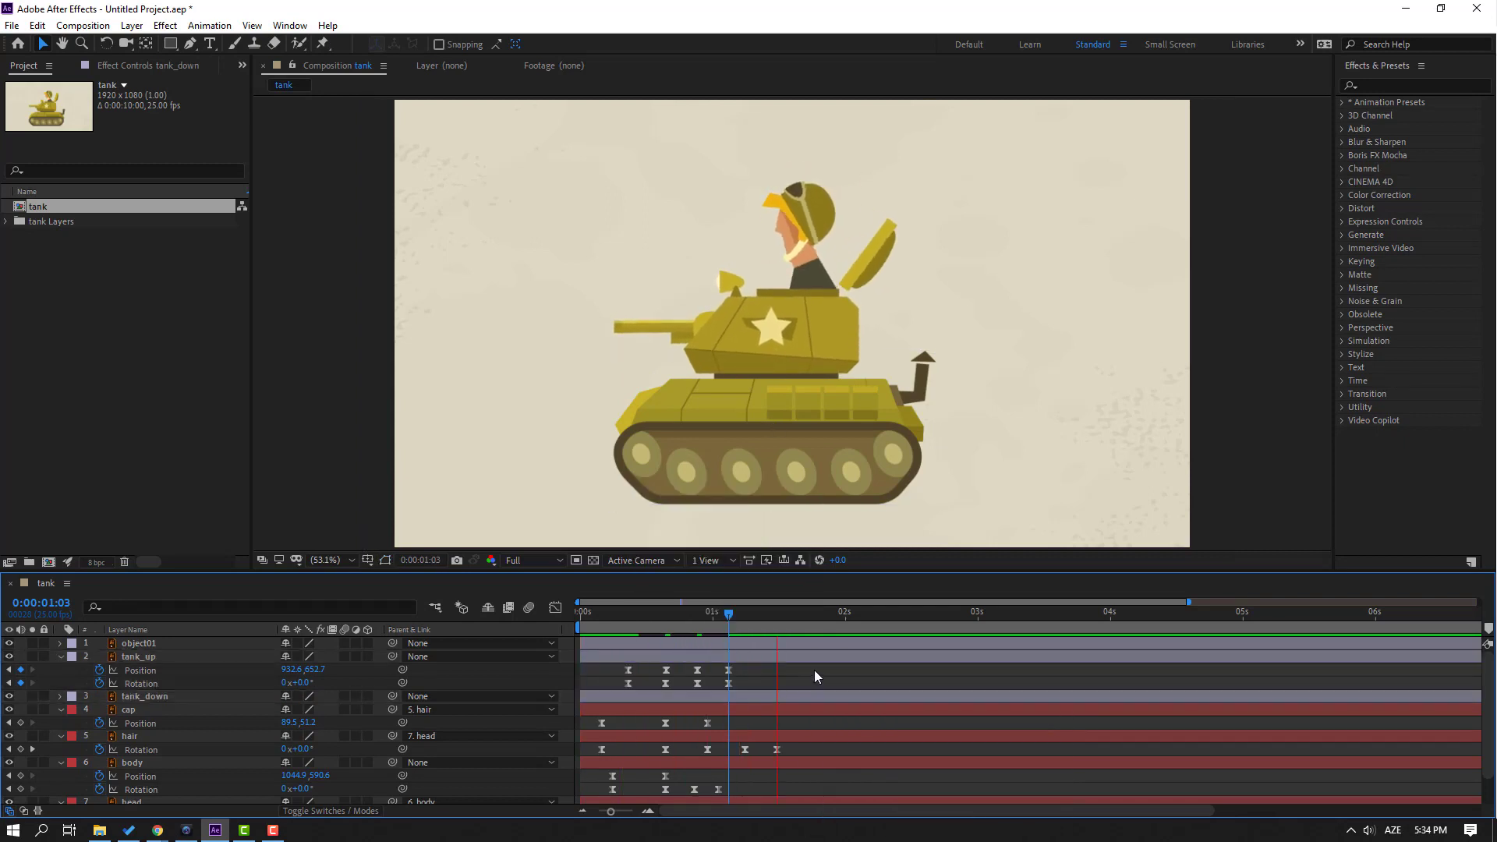
pyautogui.moveTo(756, 676); pyautogui.dragTo(609, 684)
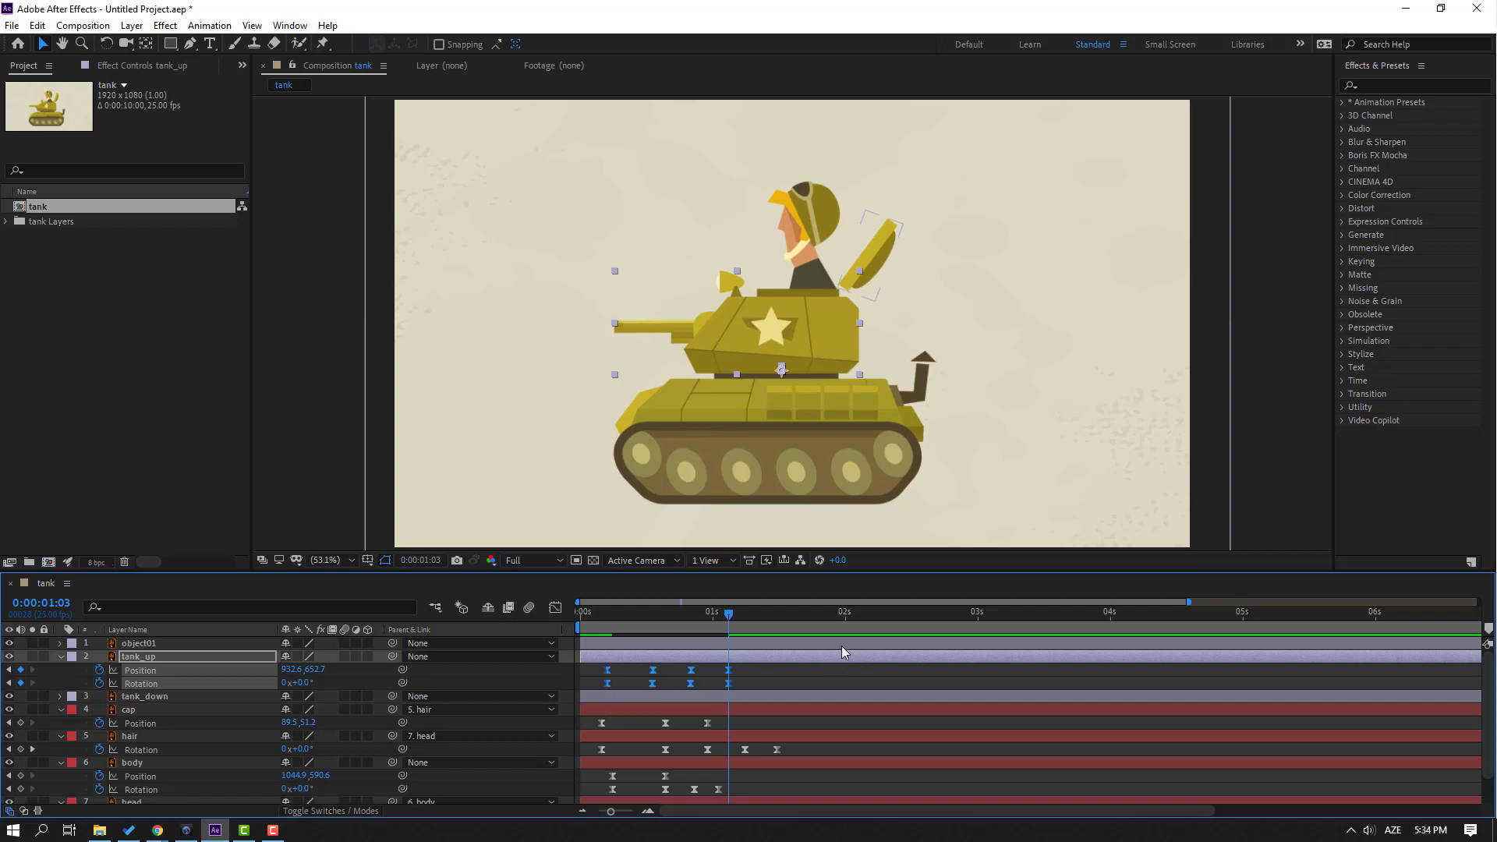
pyautogui.press('space')
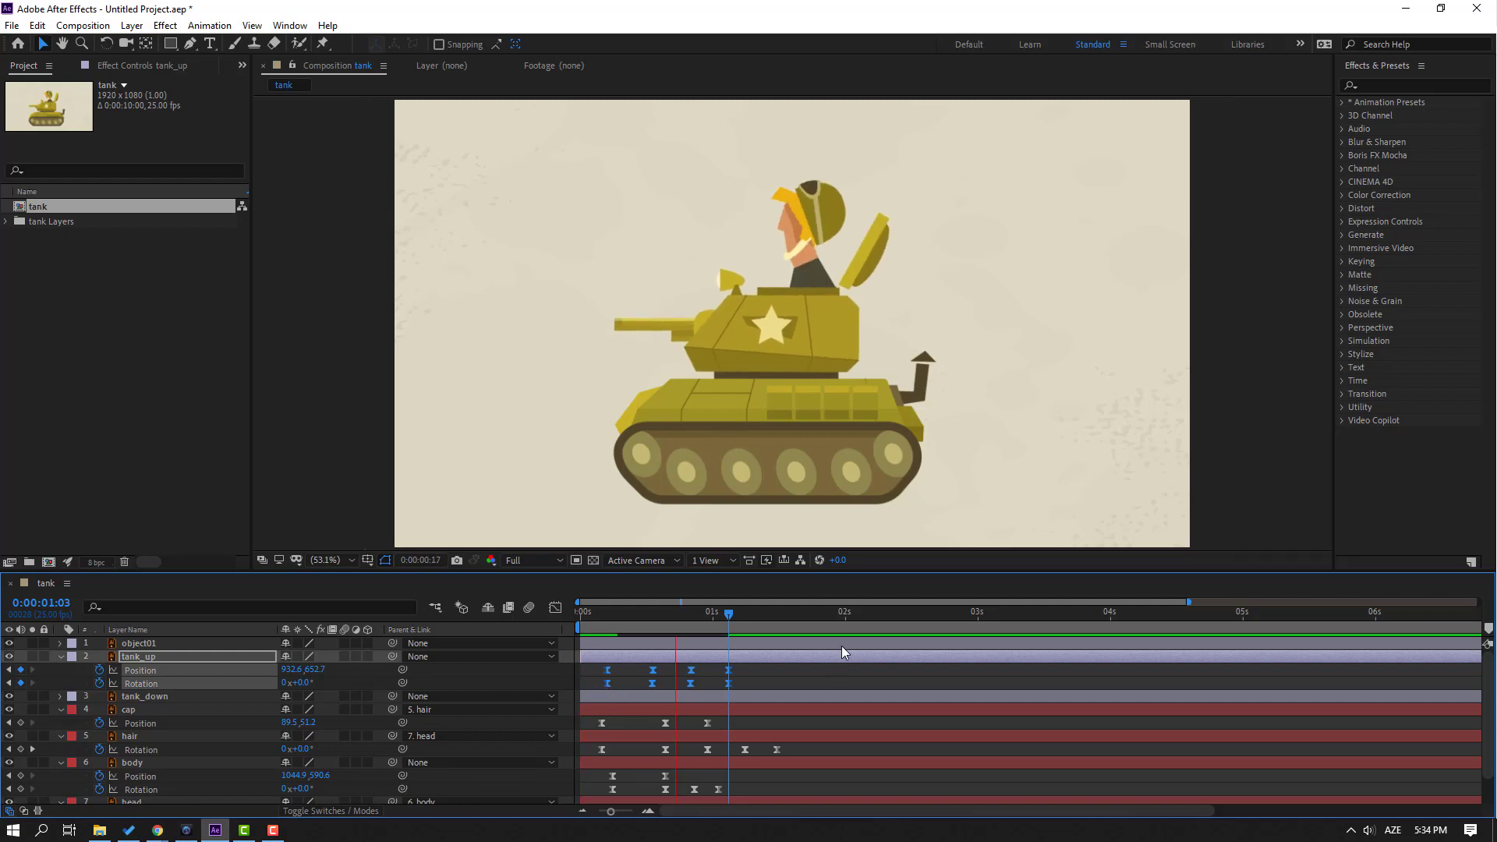
pyautogui.scroll(-1, 606, 462)
pyautogui.scroll(-1, 457, 461)
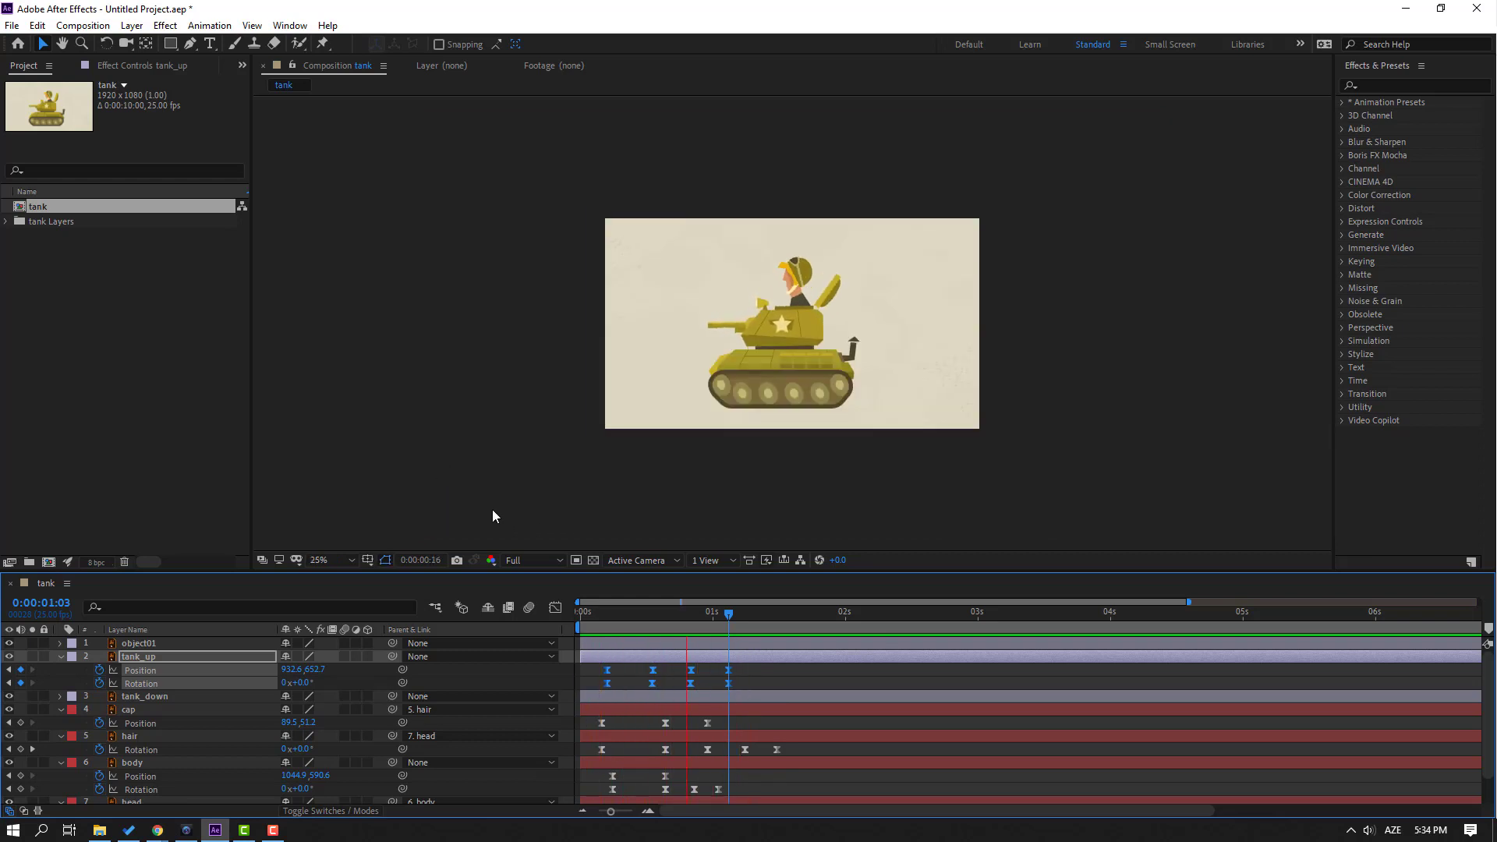
pyautogui.scroll(1, 493, 511)
pyautogui.press('space')
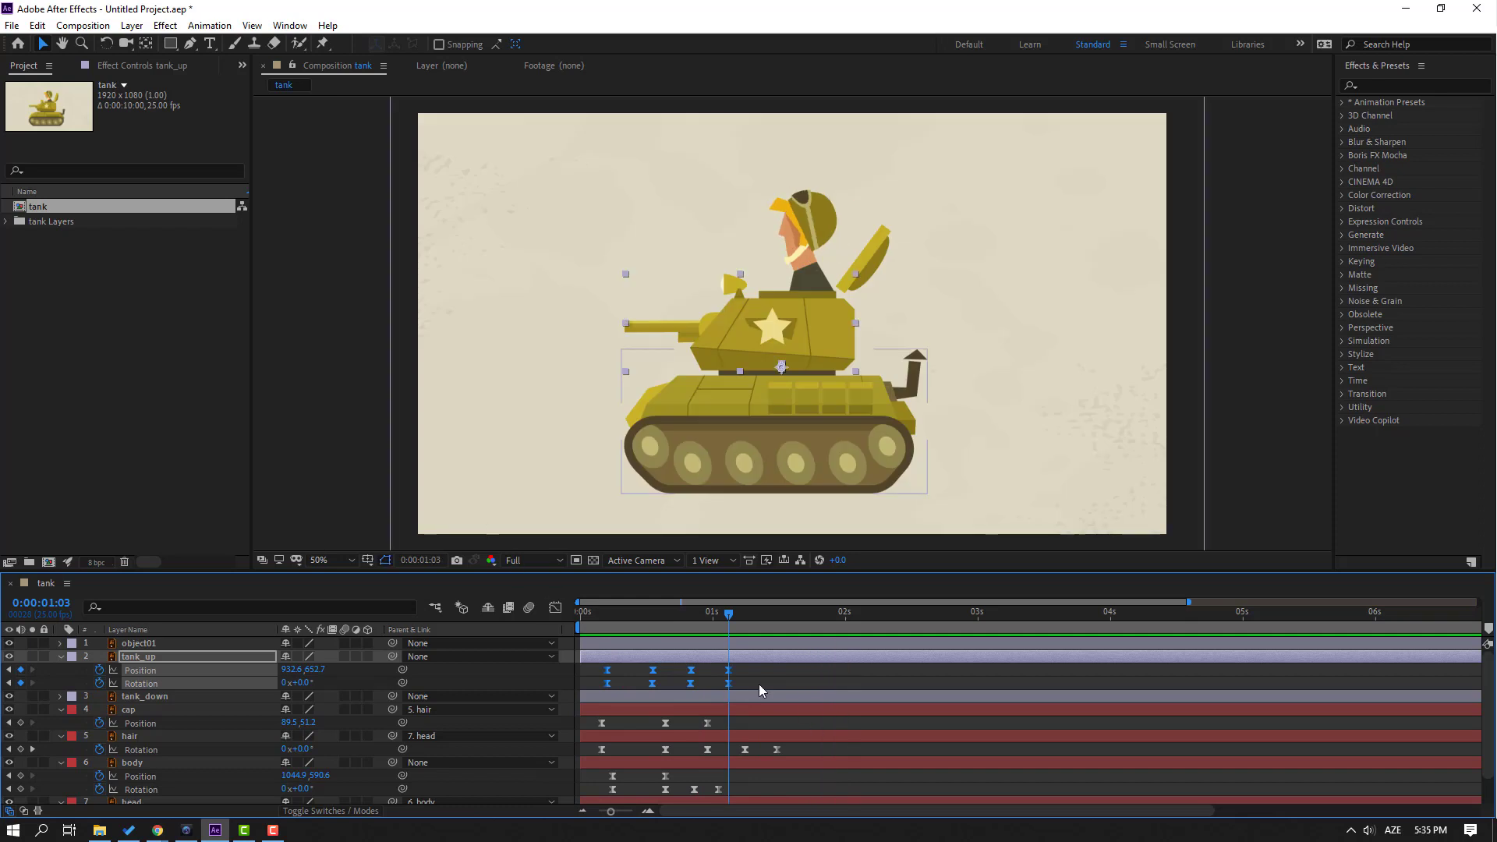
# Step: Scrub forward from 0:00:01:05 to check the soldier's pose
pyautogui.click(739, 616)
pyautogui.moveTo(749, 624); pyautogui.dragTo(789, 623)
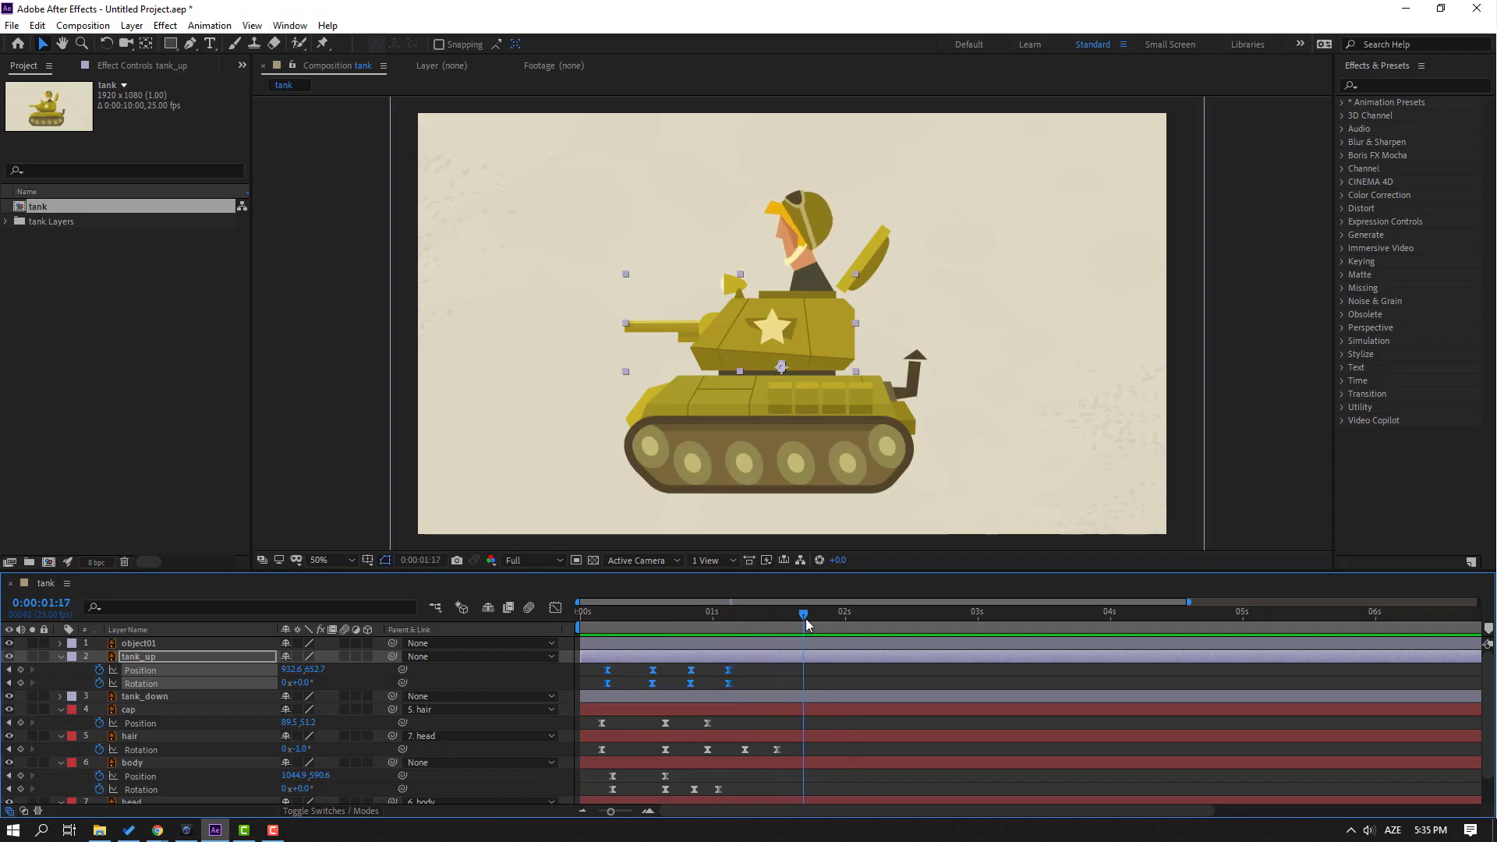
pyautogui.scroll(-2, 228, 752)
# Step: Key the body's Position at 1:18 and lower it so the soldier sinks into the tank
pyautogui.click(142, 731)
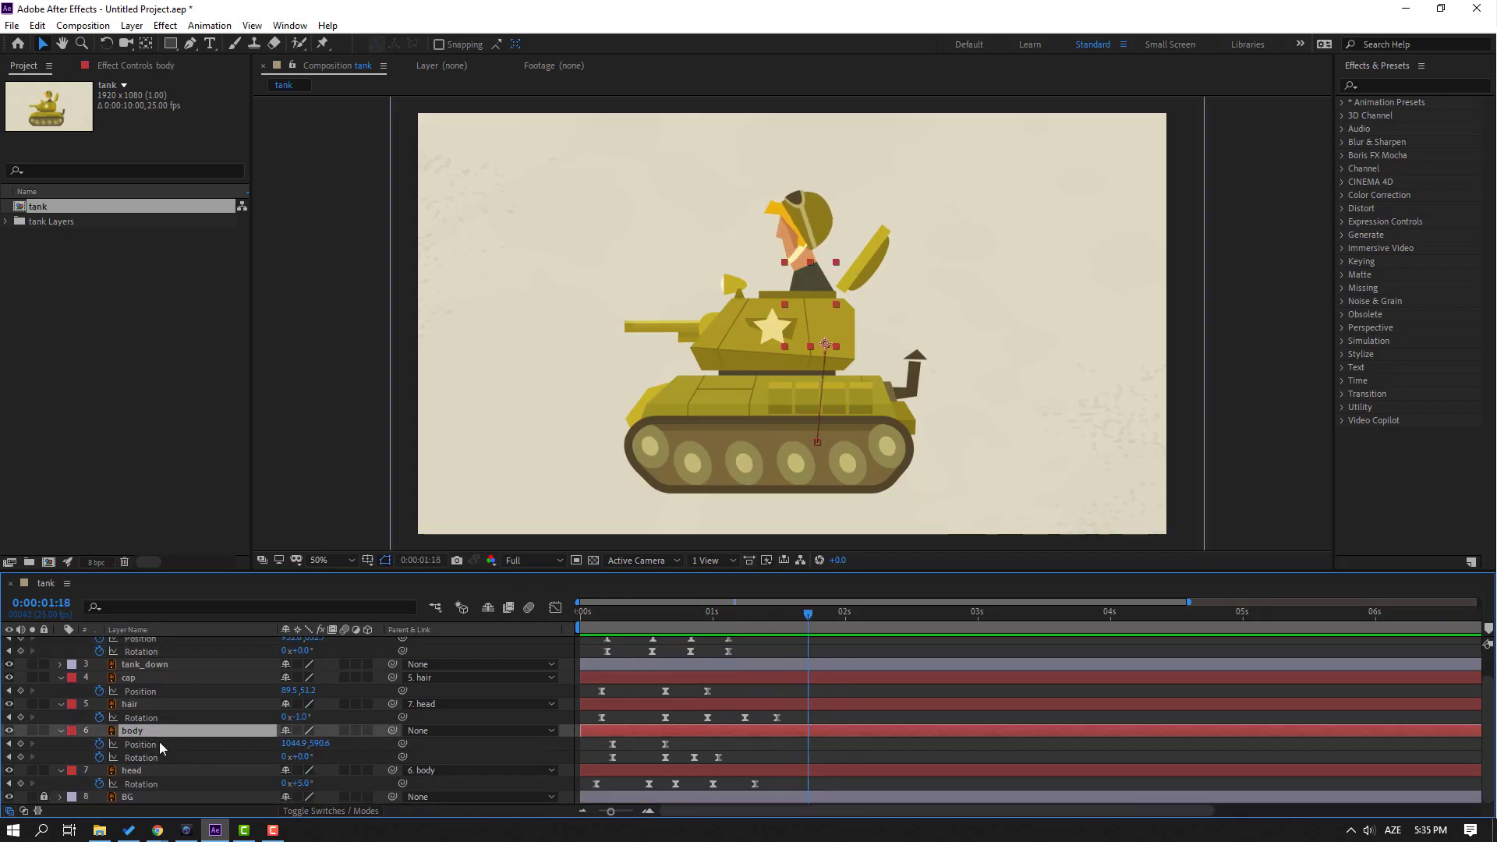
pyautogui.click(21, 744)
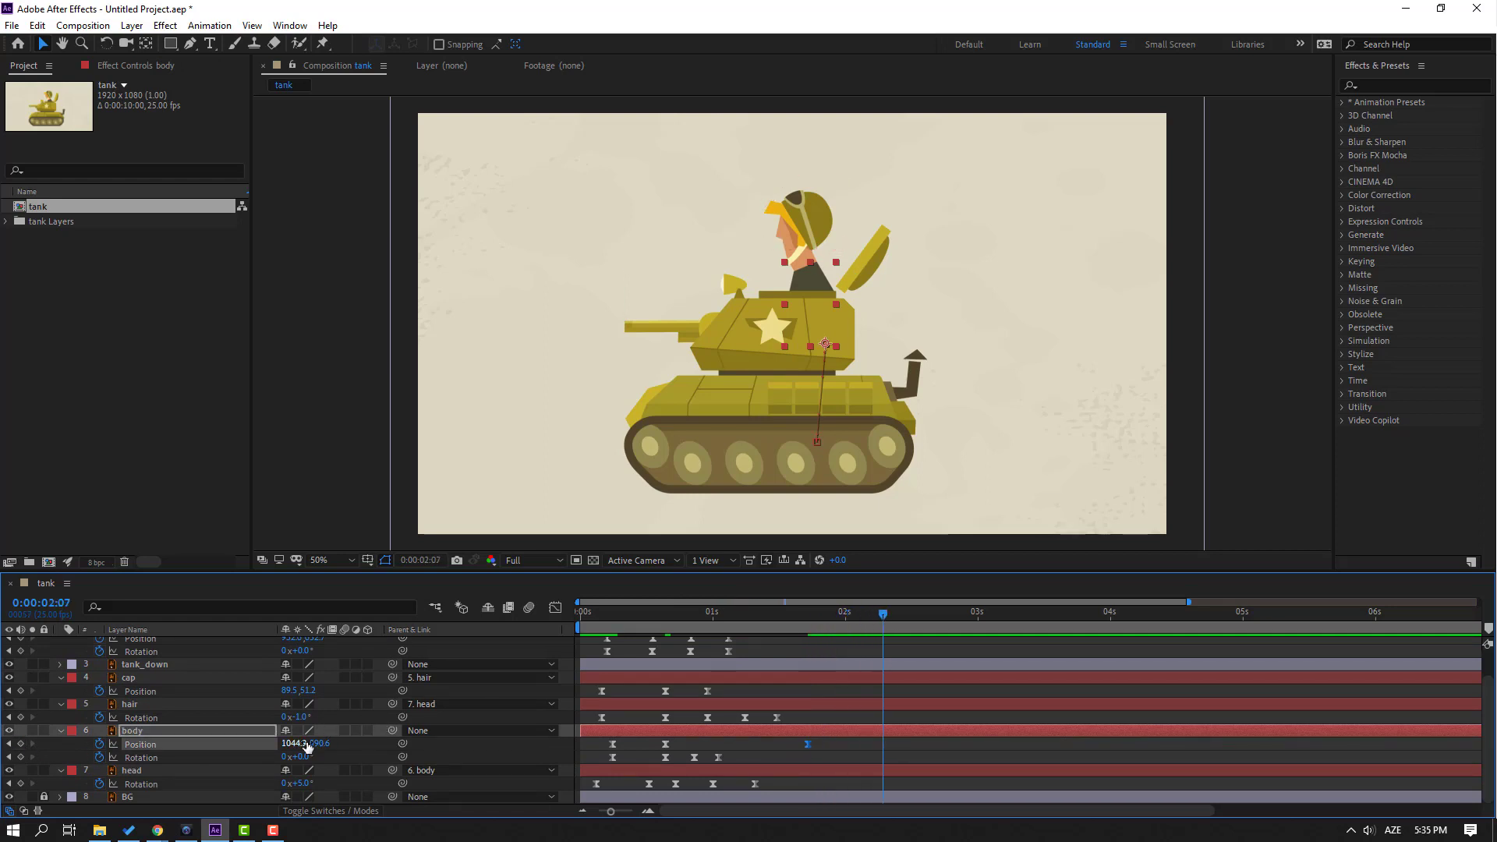
pyautogui.moveTo(320, 743); pyautogui.dragTo(519, 730)
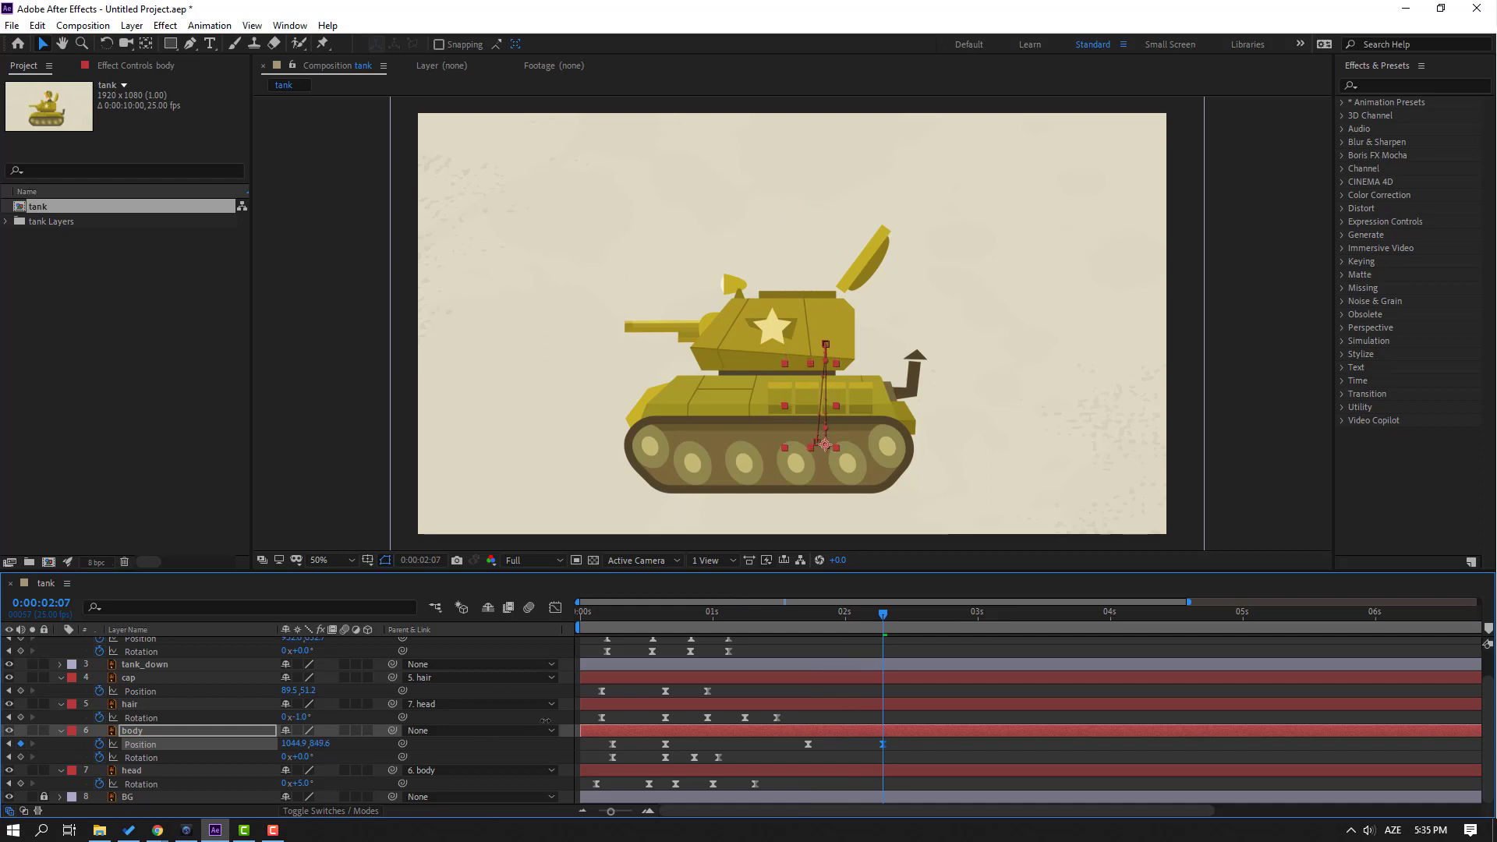
pyautogui.moveTo(806, 611)
pyautogui.mouseDown()
pyautogui.moveTo(781, 615)
pyautogui.moveTo(818, 614)
pyautogui.mouseUp()
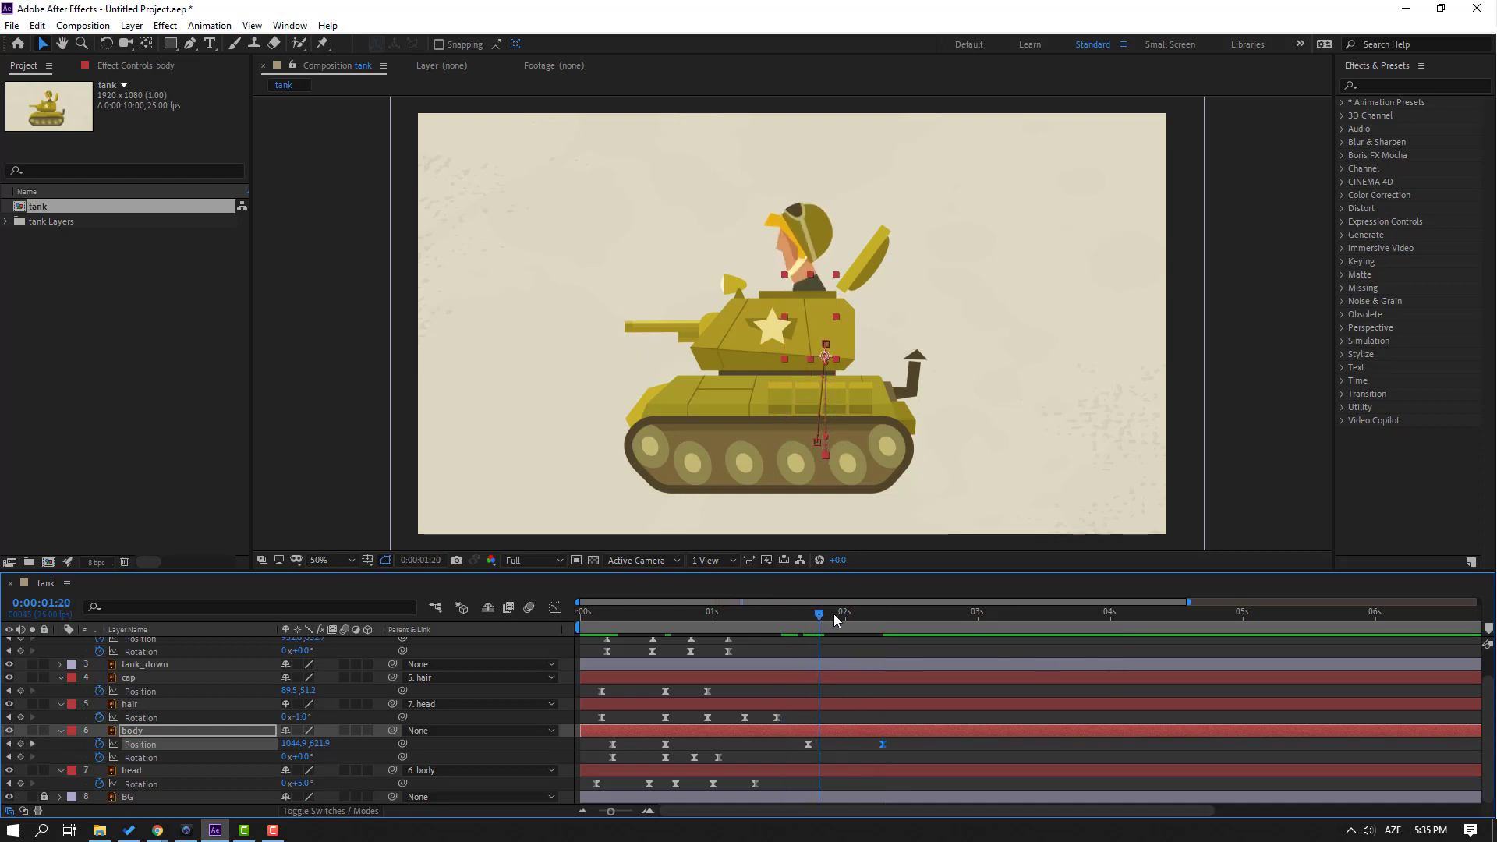
pyautogui.click(807, 614)
# Step: Soften the body's drop in the speed graph into a gentler speed bump and preview it
pyautogui.click(808, 744)
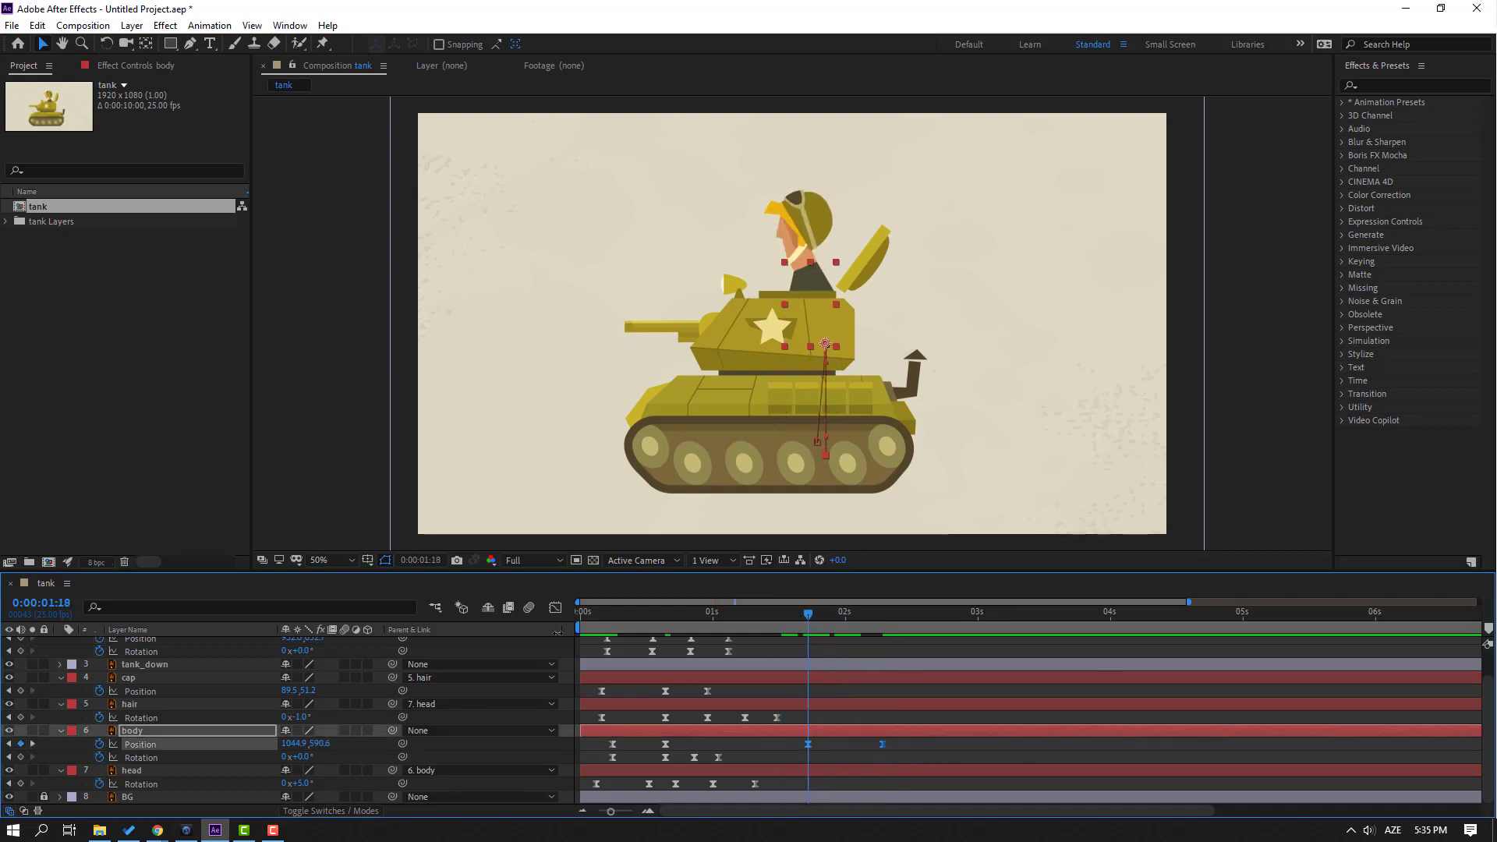
pyautogui.click(556, 609)
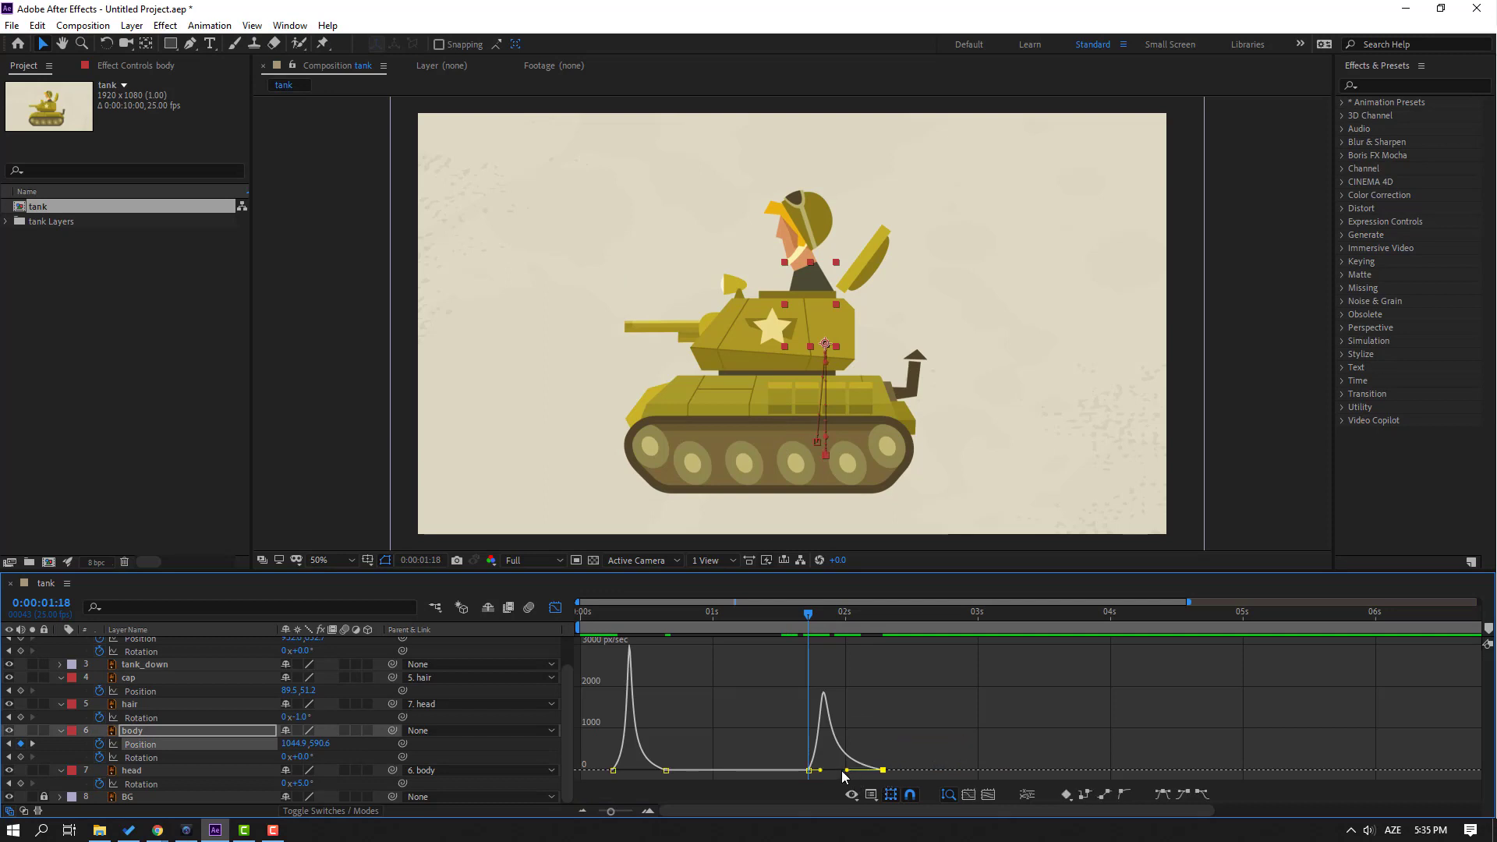
pyautogui.moveTo(819, 772); pyautogui.dragTo(867, 770)
pyautogui.press('space')
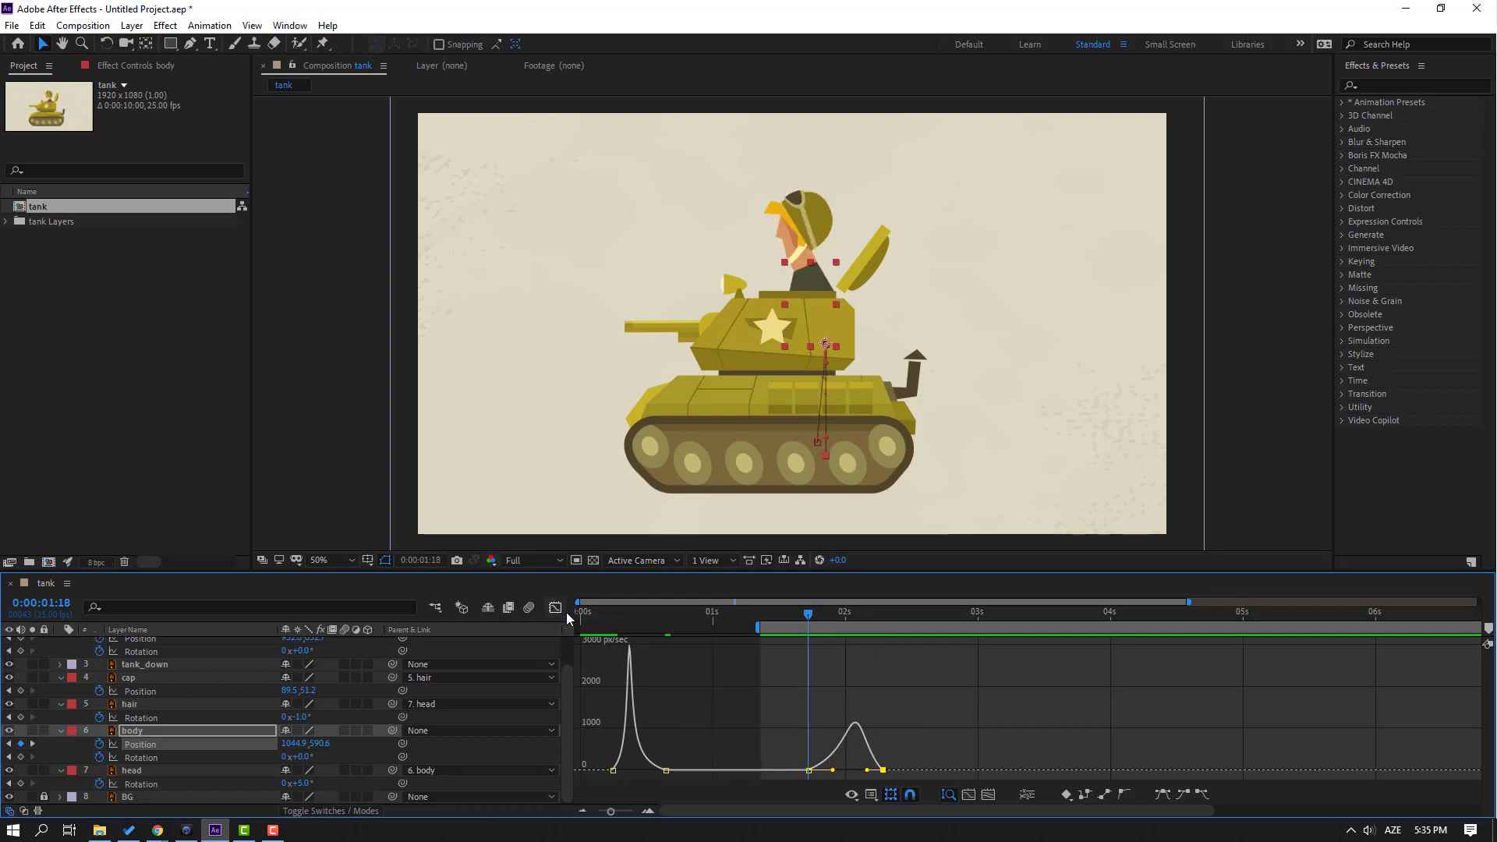
pyautogui.click(556, 608)
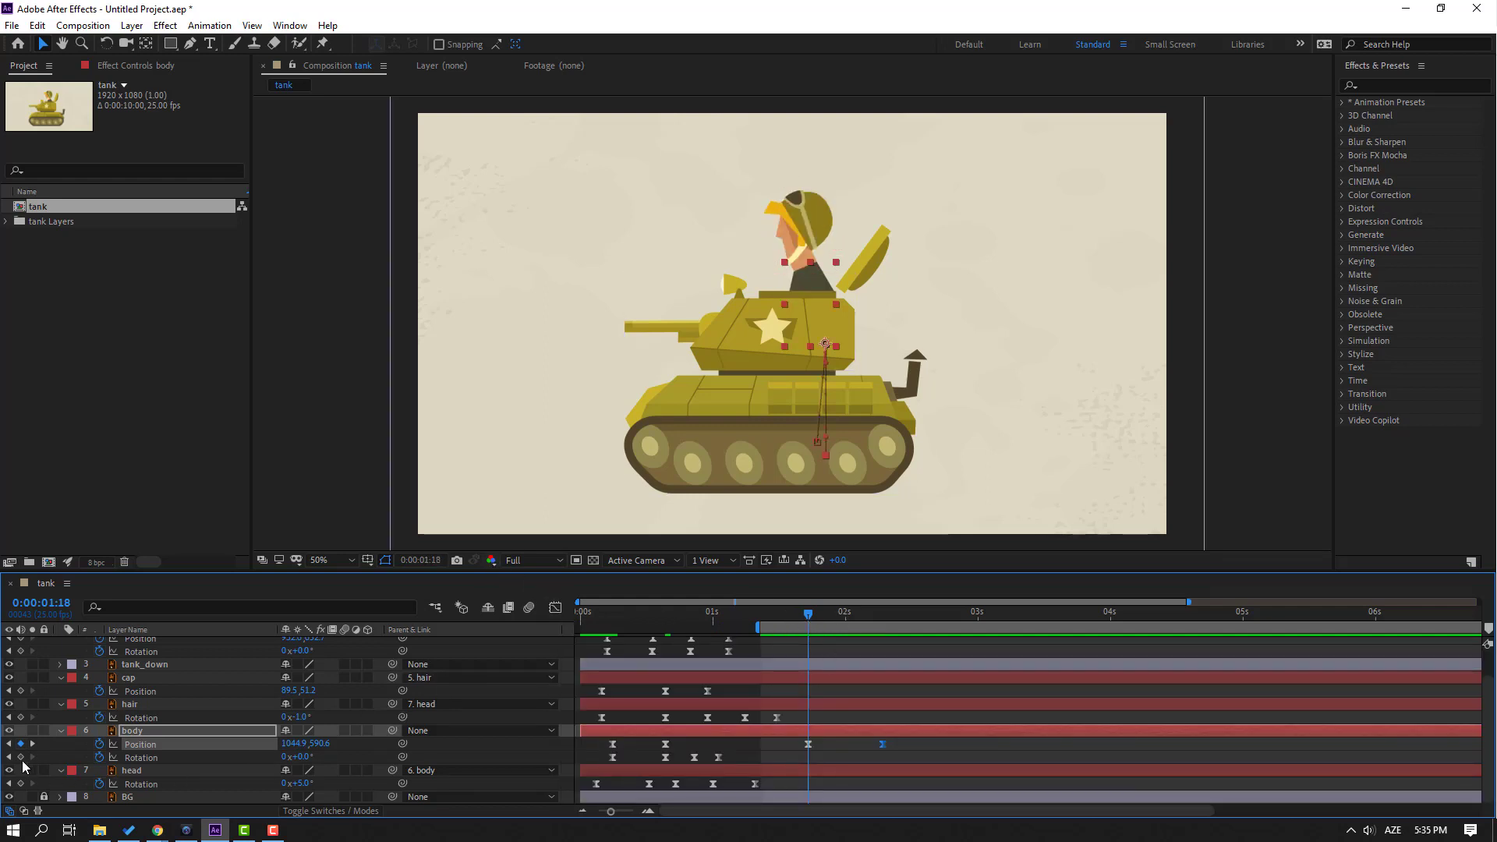
# Step: Add body Rotation keyframes from 1:18 that tilt the soldier back about 3° by around 2:08
pyautogui.click(20, 756)
pyautogui.moveTo(813, 615); pyautogui.dragTo(833, 616)
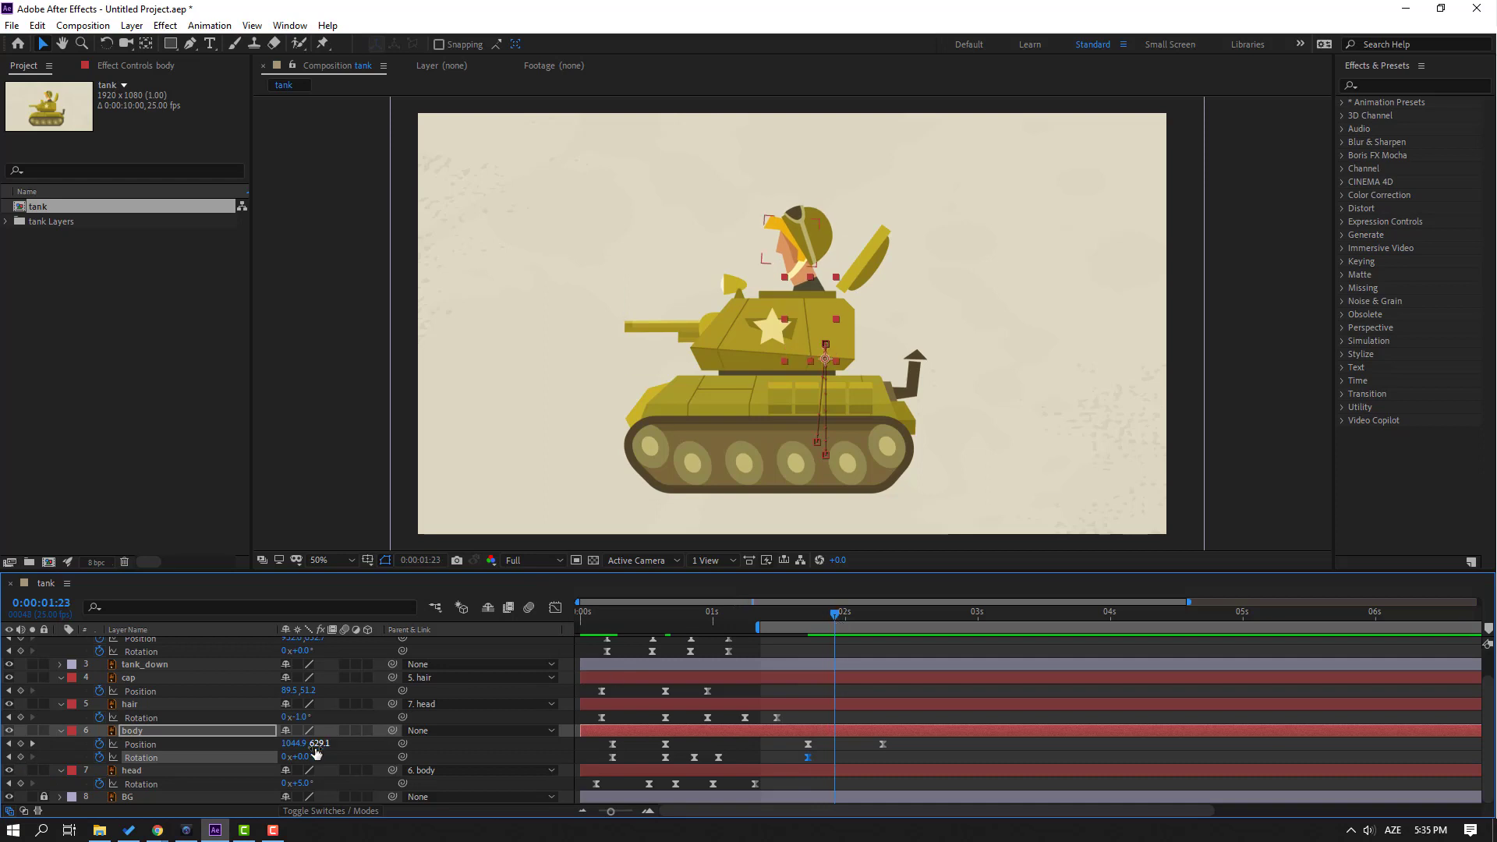
pyautogui.moveTo(302, 757); pyautogui.dragTo(300, 757)
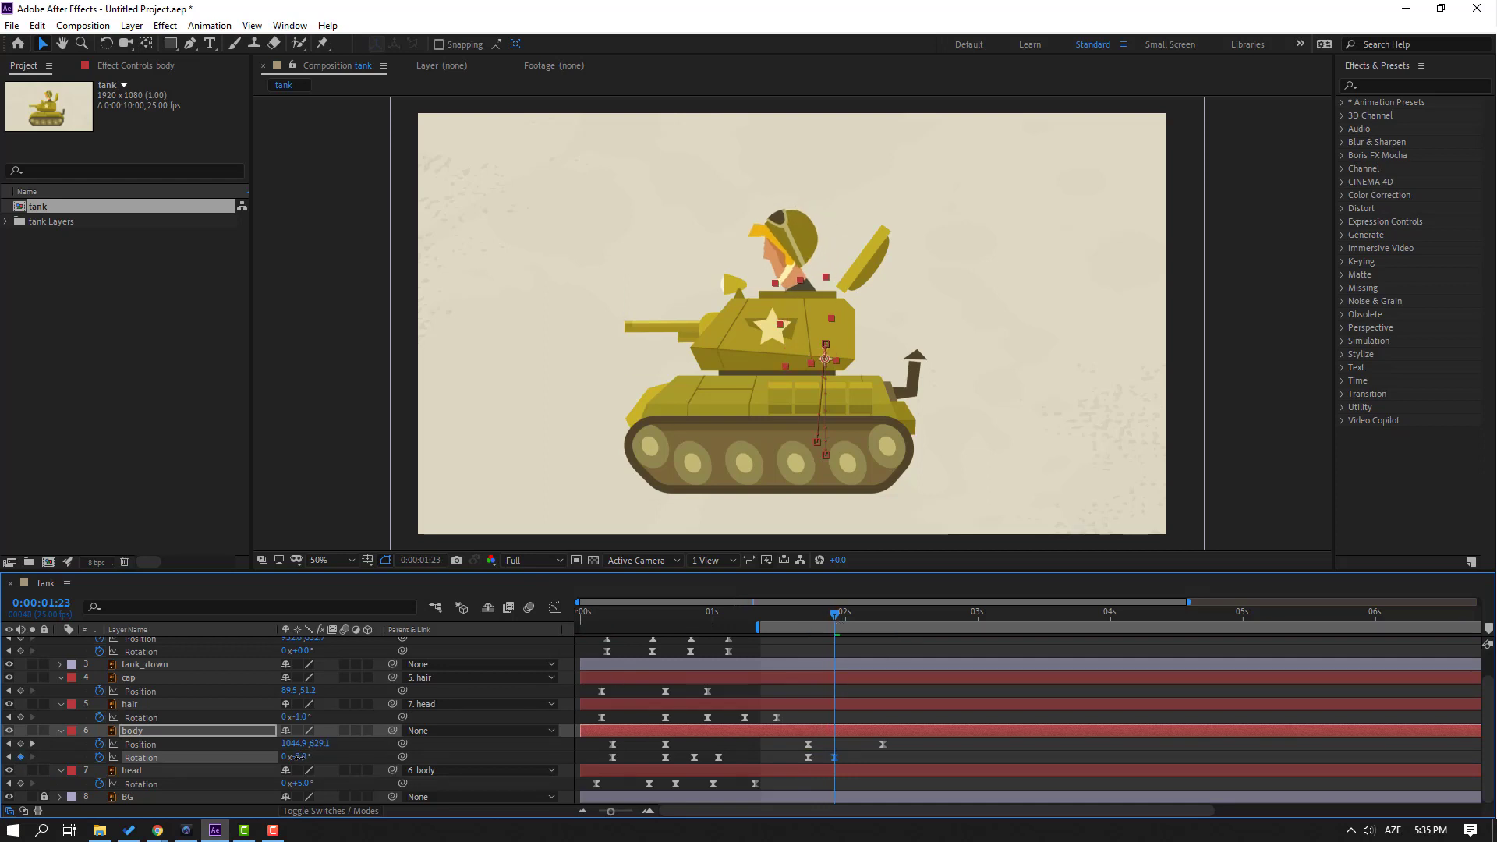
pyautogui.moveTo(835, 758); pyautogui.dragTo(887, 758)
pyautogui.moveTo(835, 613); pyautogui.dragTo(808, 613)
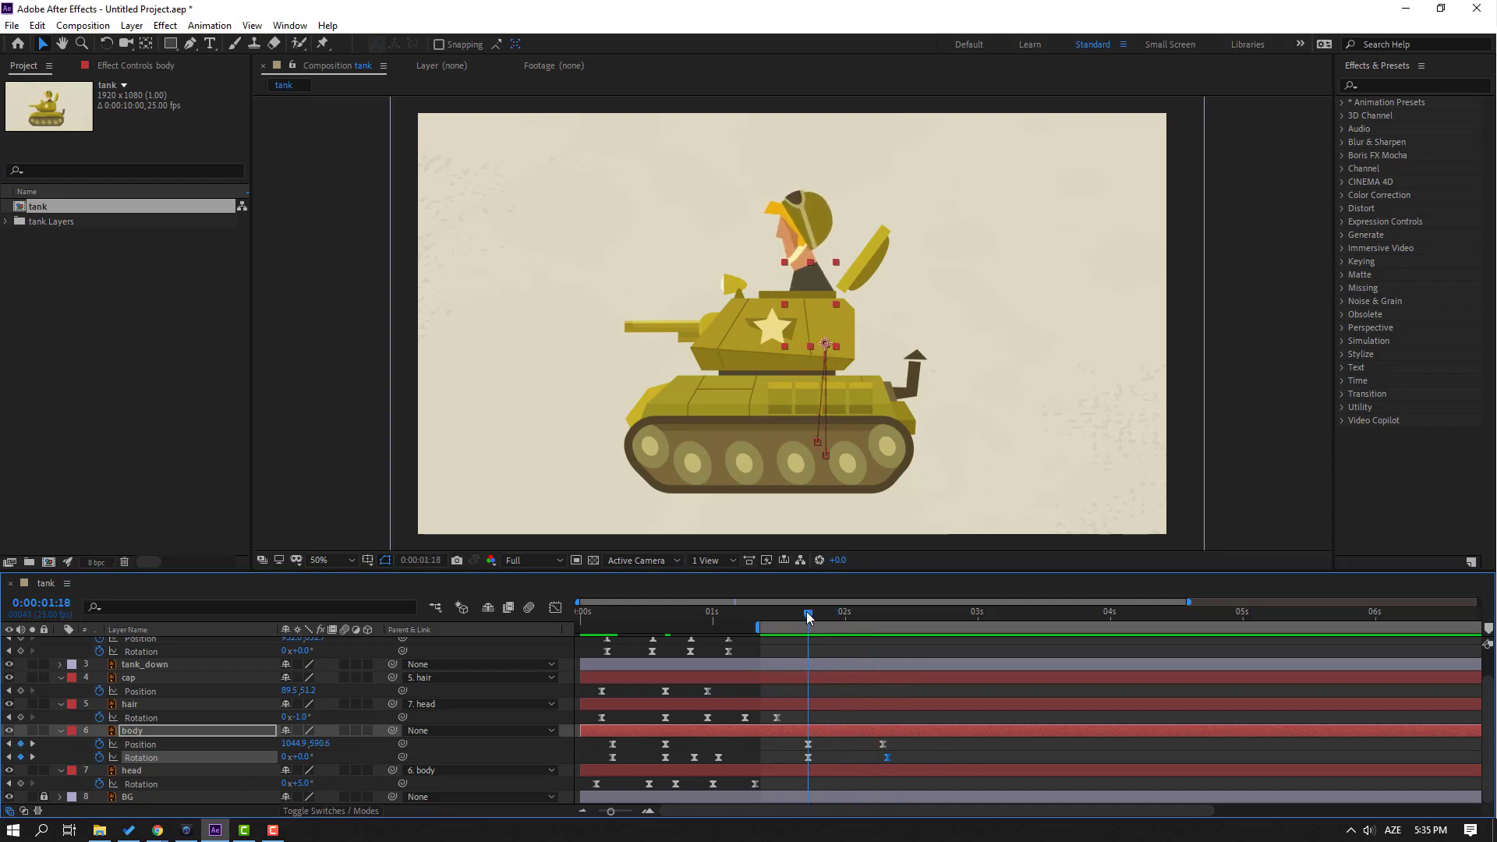
# Step: Key the hair's Rotation at 1:18, swing it forward around 1:23 with a slight delay, and preview
pyautogui.click(131, 706)
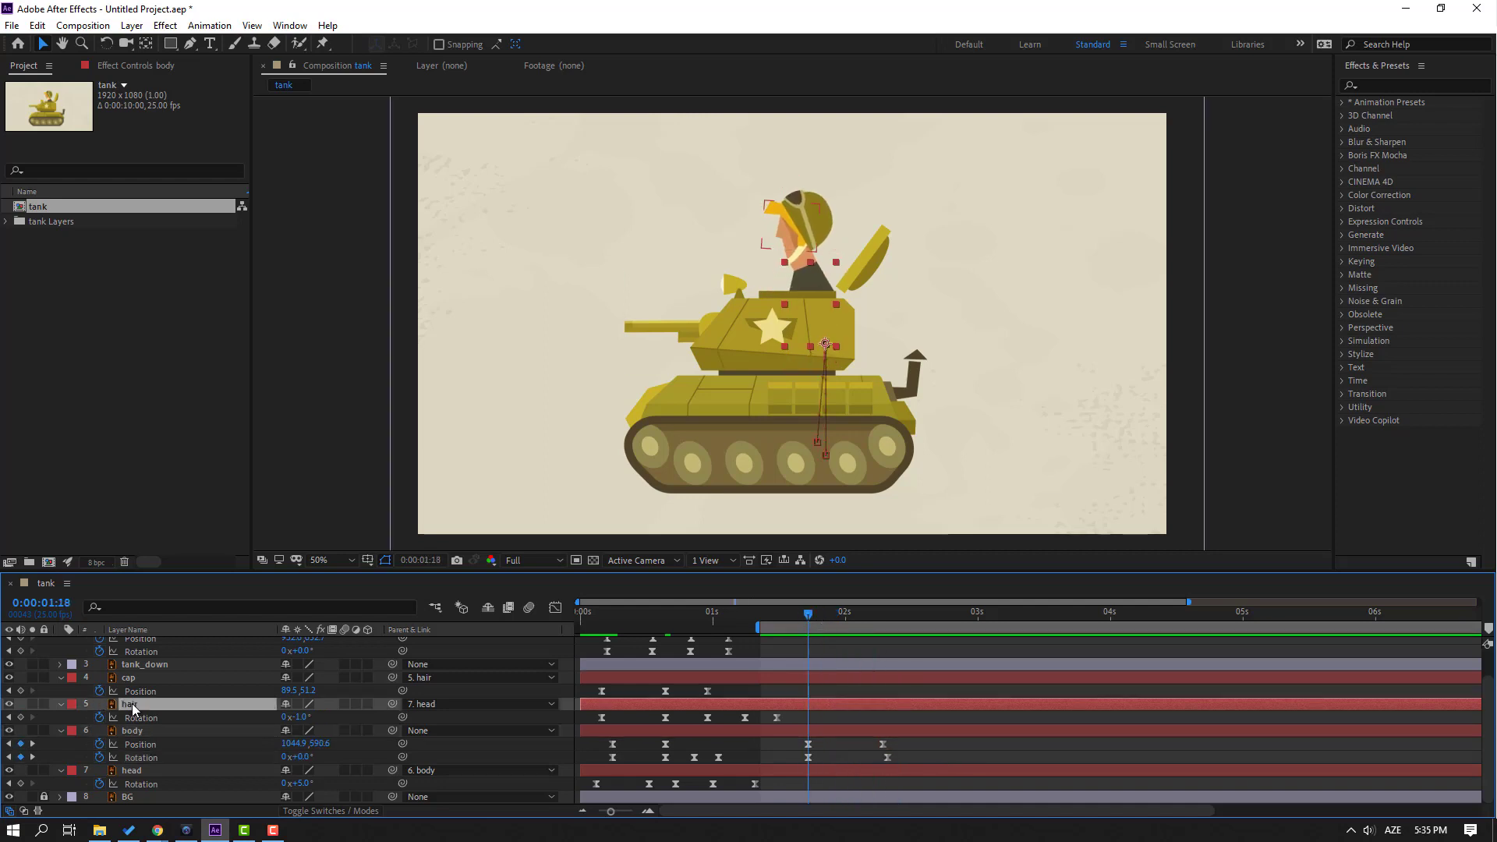
pyautogui.click(21, 717)
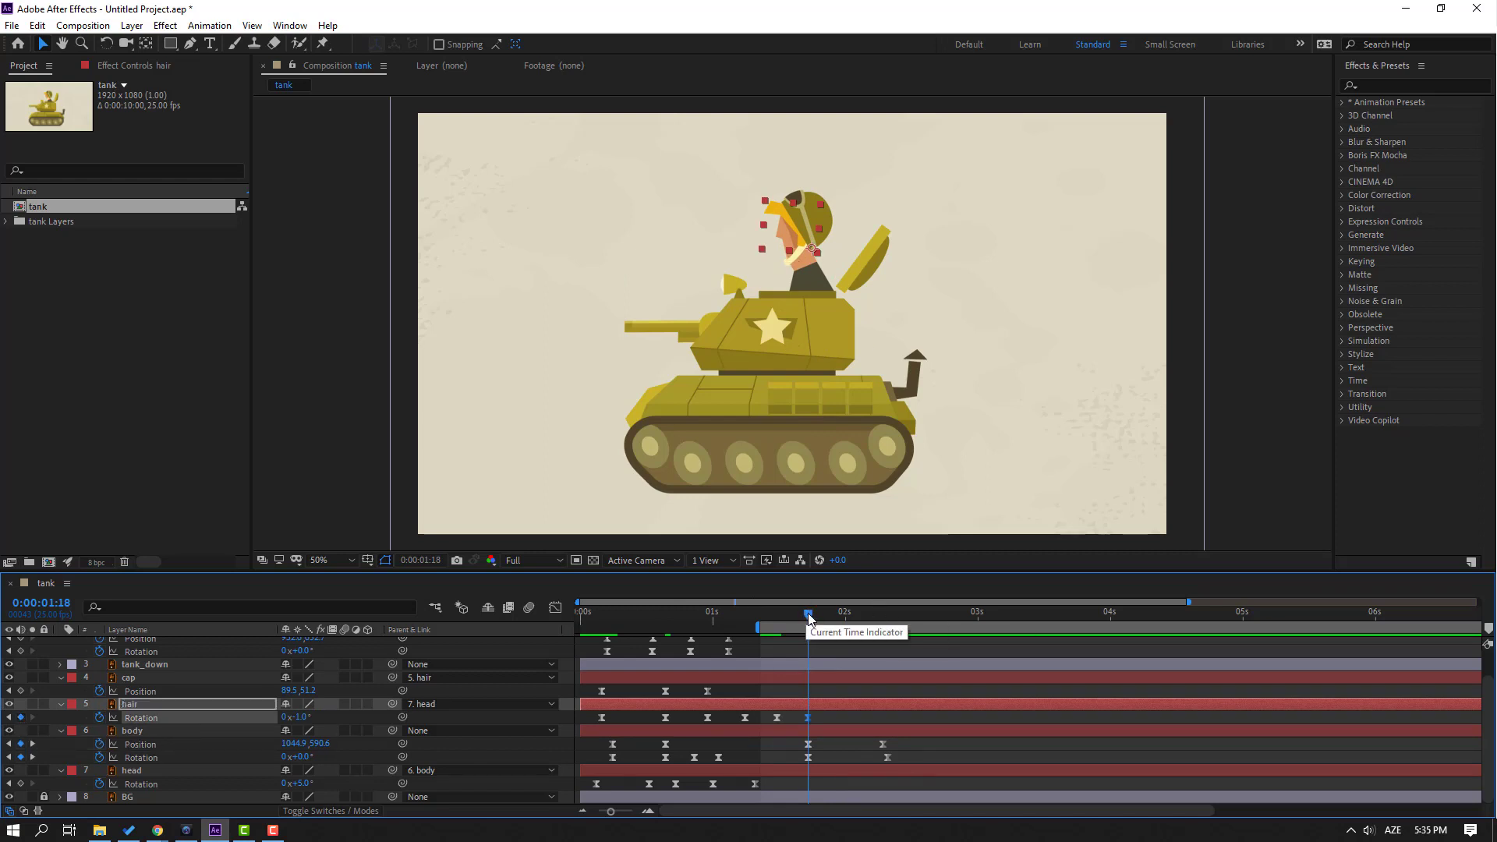
pyautogui.moveTo(808, 615); pyautogui.dragTo(831, 616)
pyautogui.moveTo(299, 722); pyautogui.dragTo(314, 726)
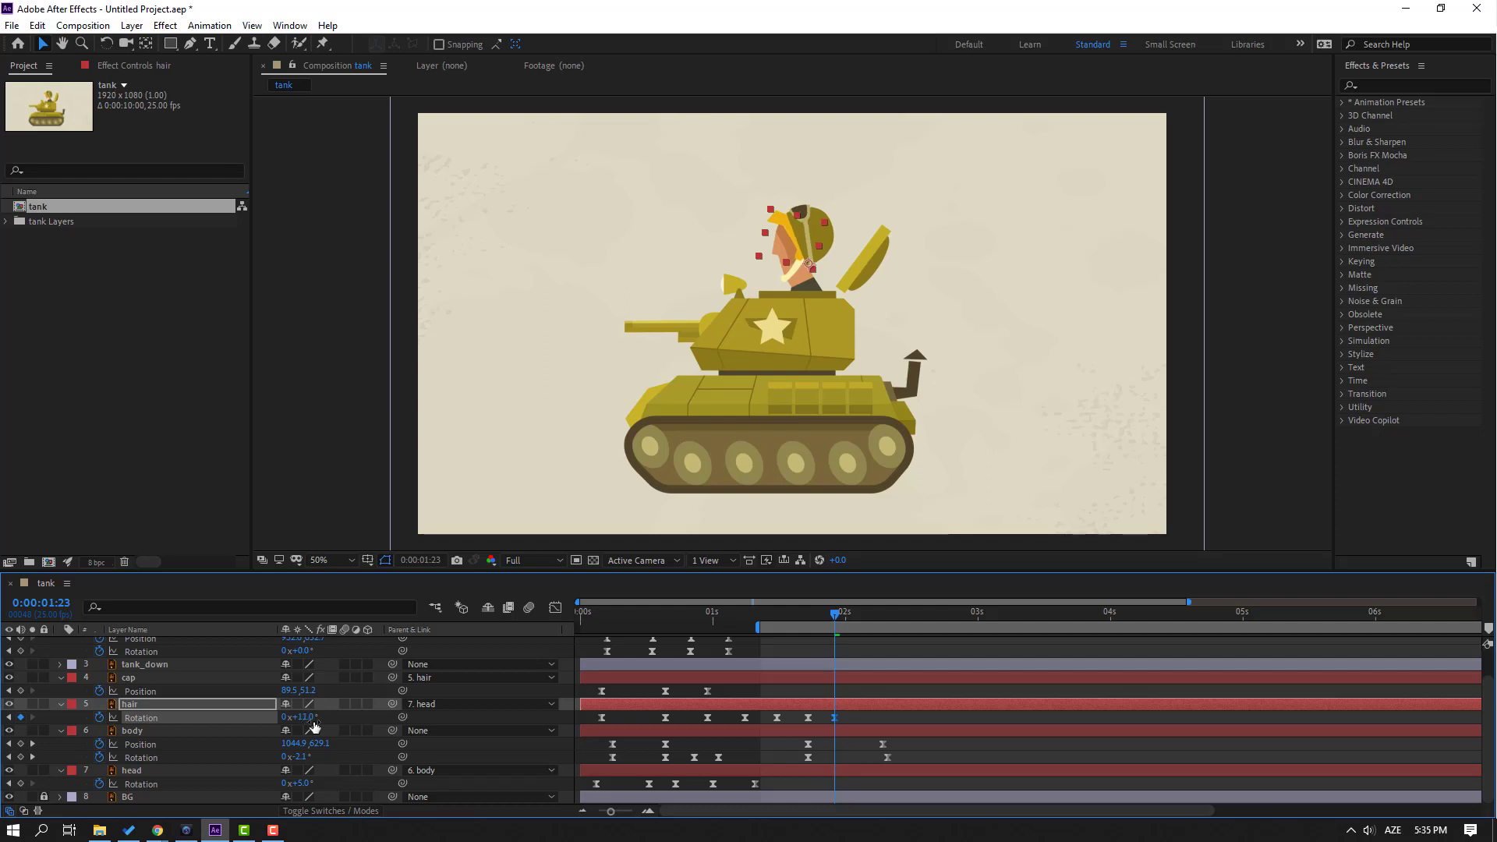
pyautogui.moveTo(835, 718); pyautogui.dragTo(856, 718)
pyautogui.press('space')
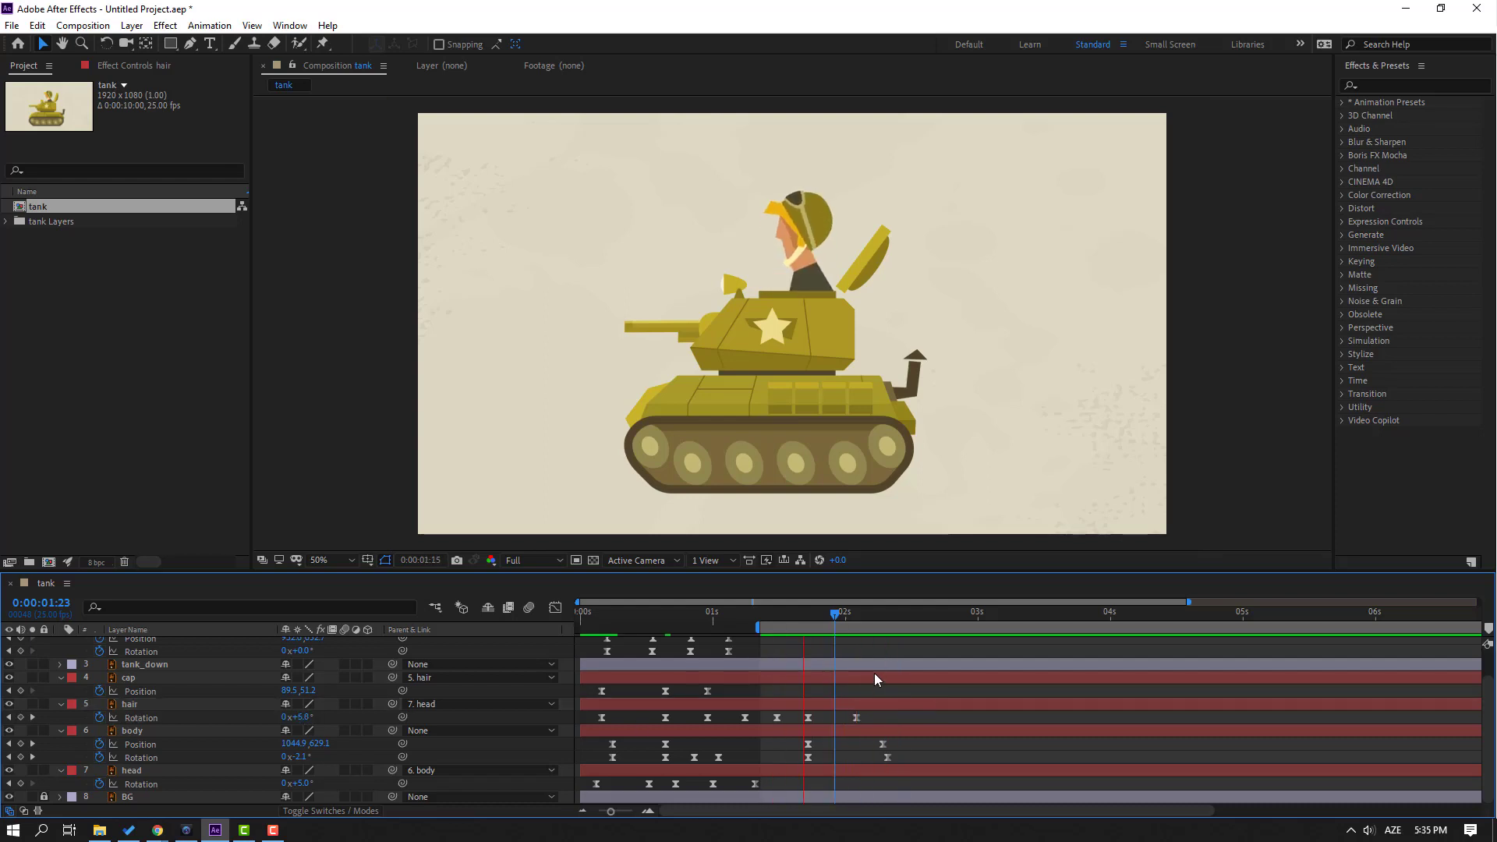
pyautogui.moveTo(812, 615); pyautogui.dragTo(809, 620)
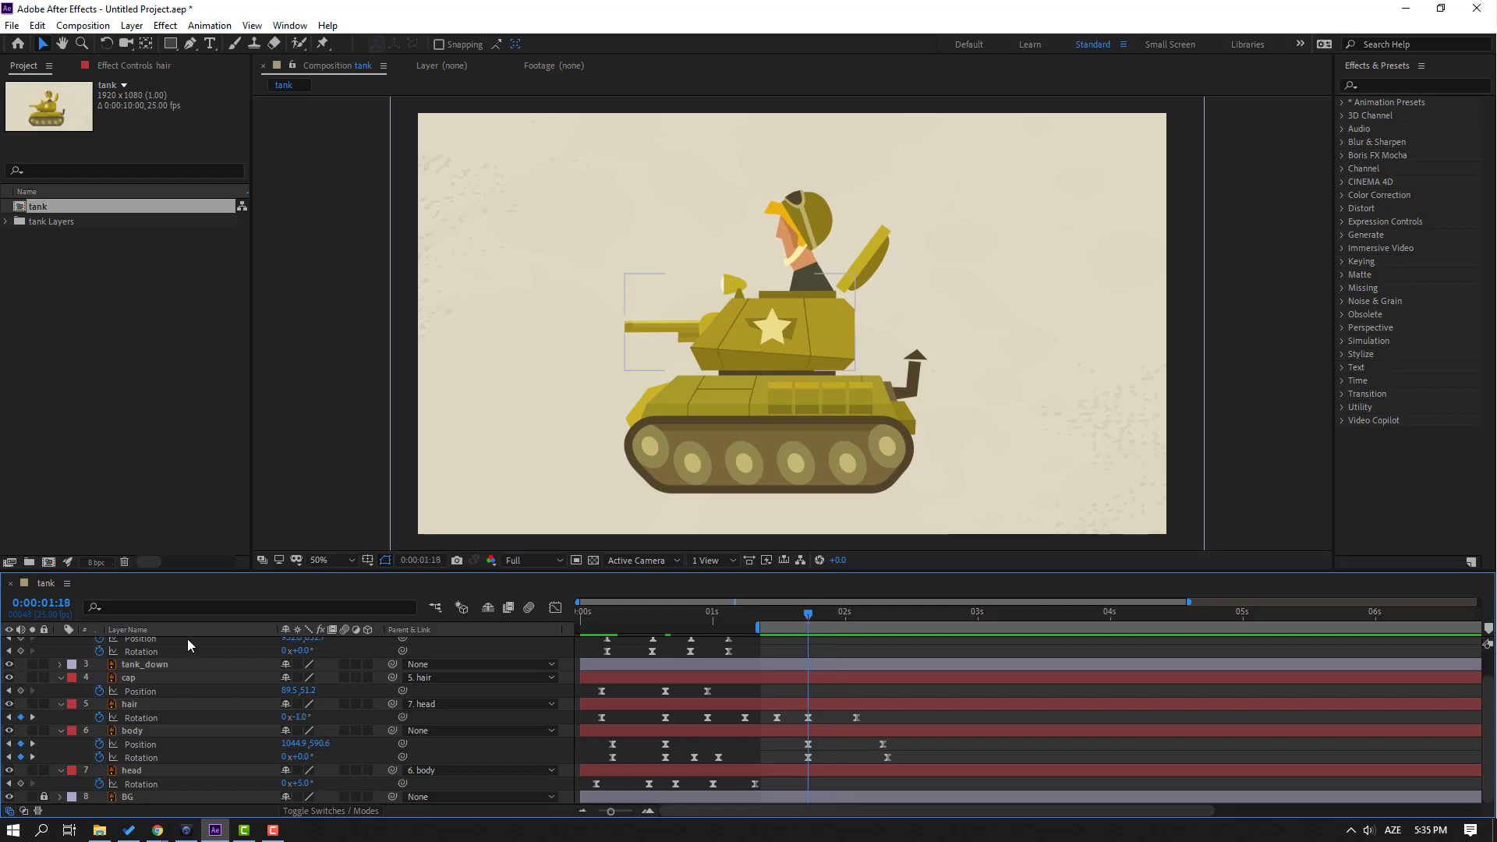
# Step: Key the cap's Position and Rotation at 1:18 and lift it off the soldier's head by 2:01
pyautogui.click(131, 679)
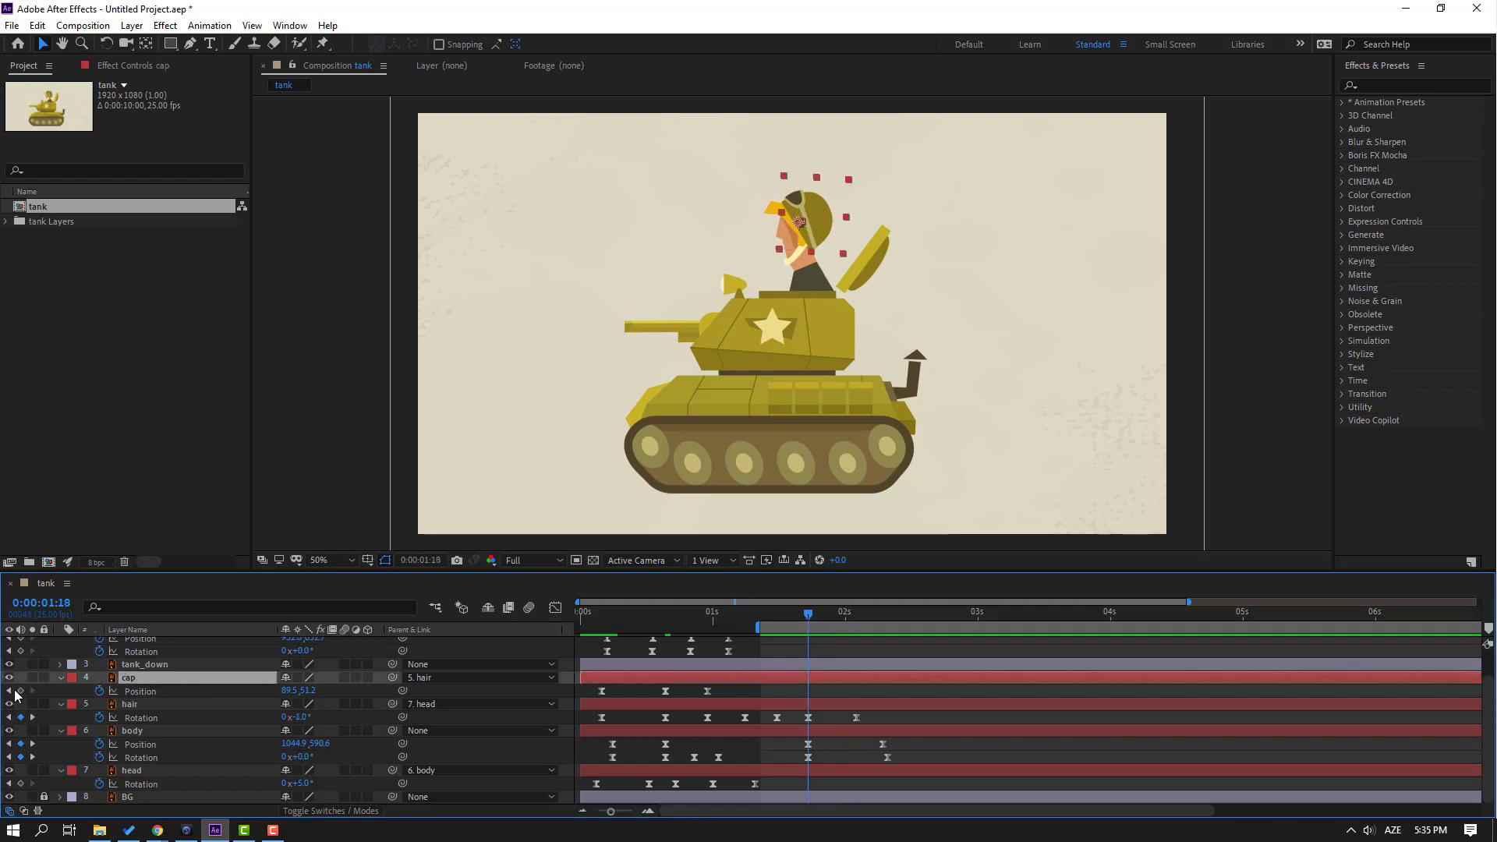
pyautogui.click(20, 691)
pyautogui.moveTo(822, 616); pyautogui.dragTo(846, 618)
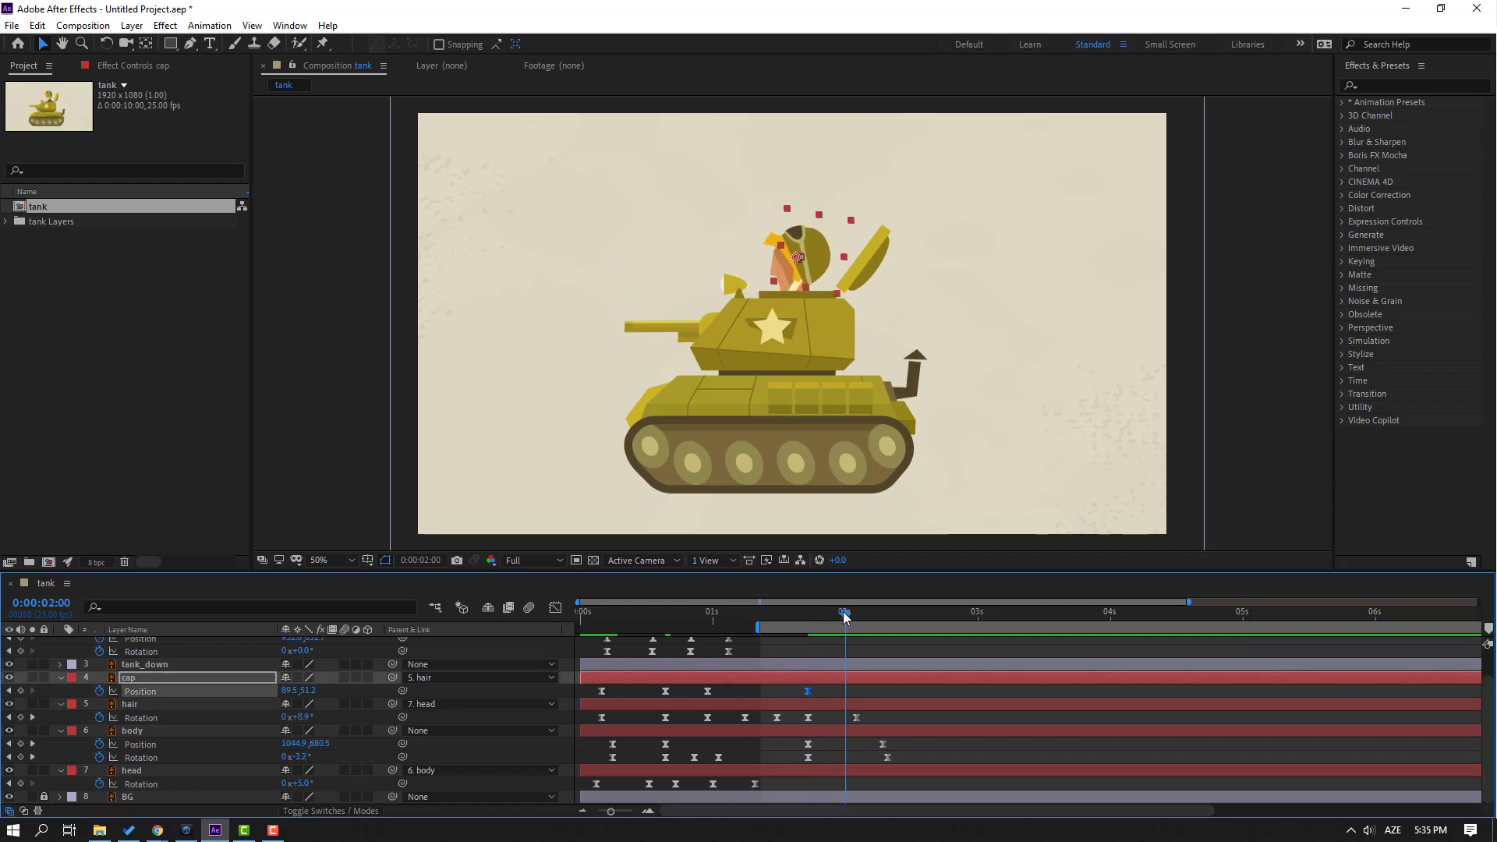
pyautogui.hotkey('shift', 'r')
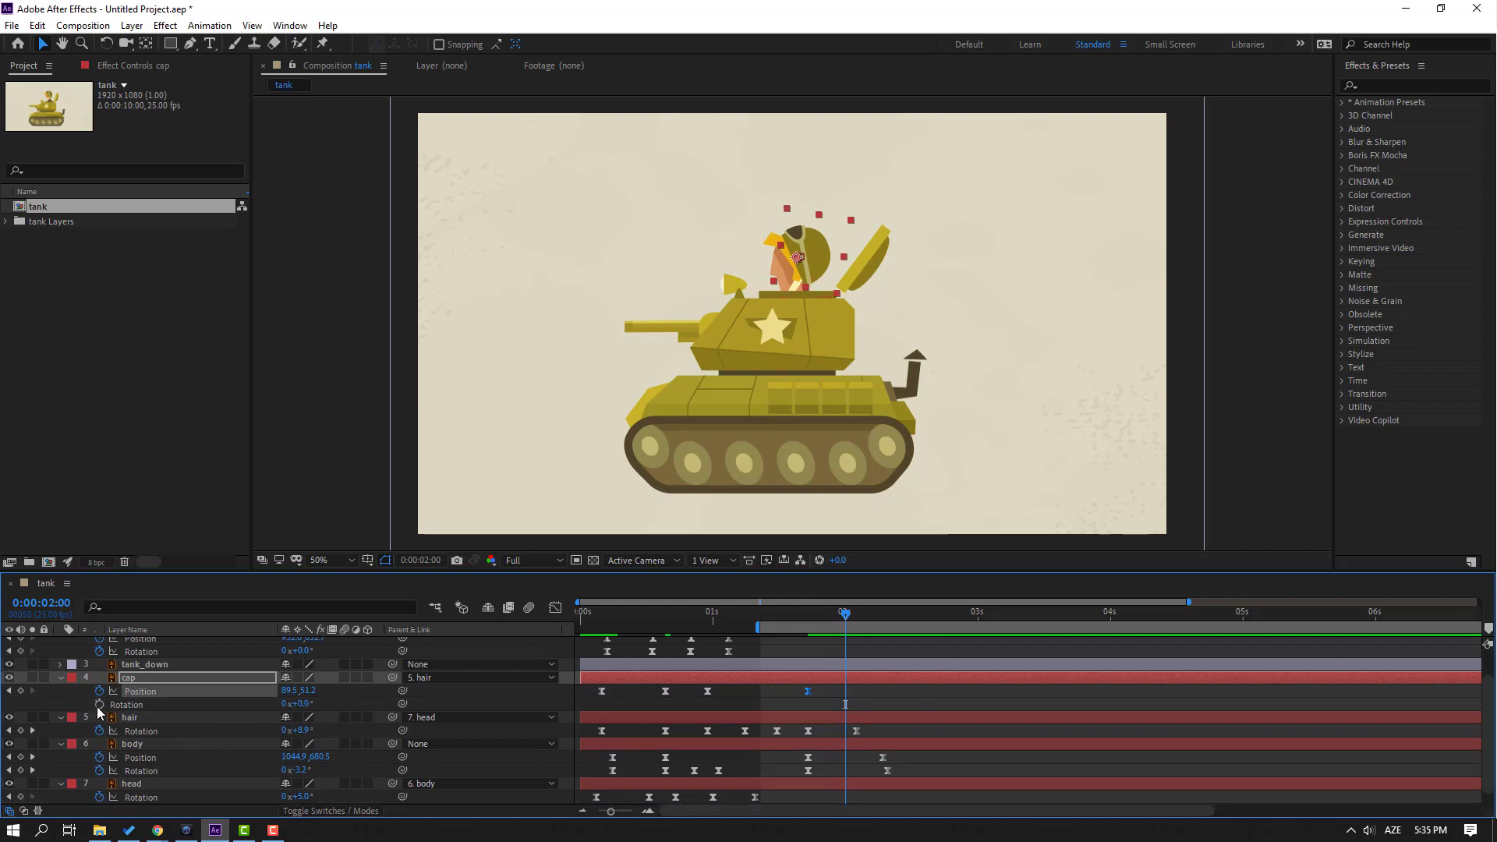
pyautogui.click(99, 704)
pyautogui.moveTo(846, 705); pyautogui.dragTo(808, 705)
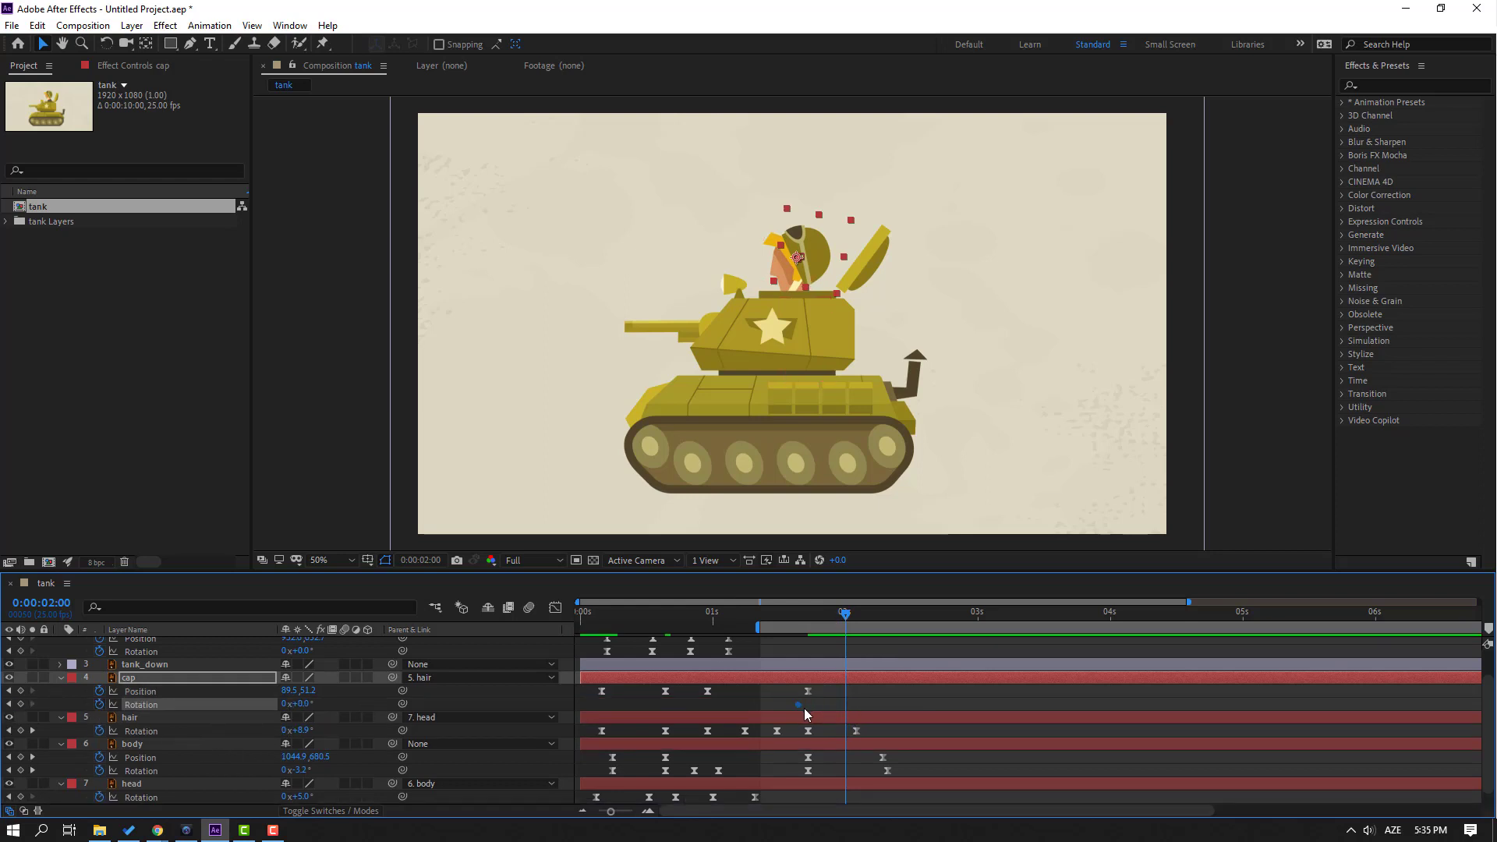
pyautogui.moveTo(842, 612); pyautogui.dragTo(848, 612)
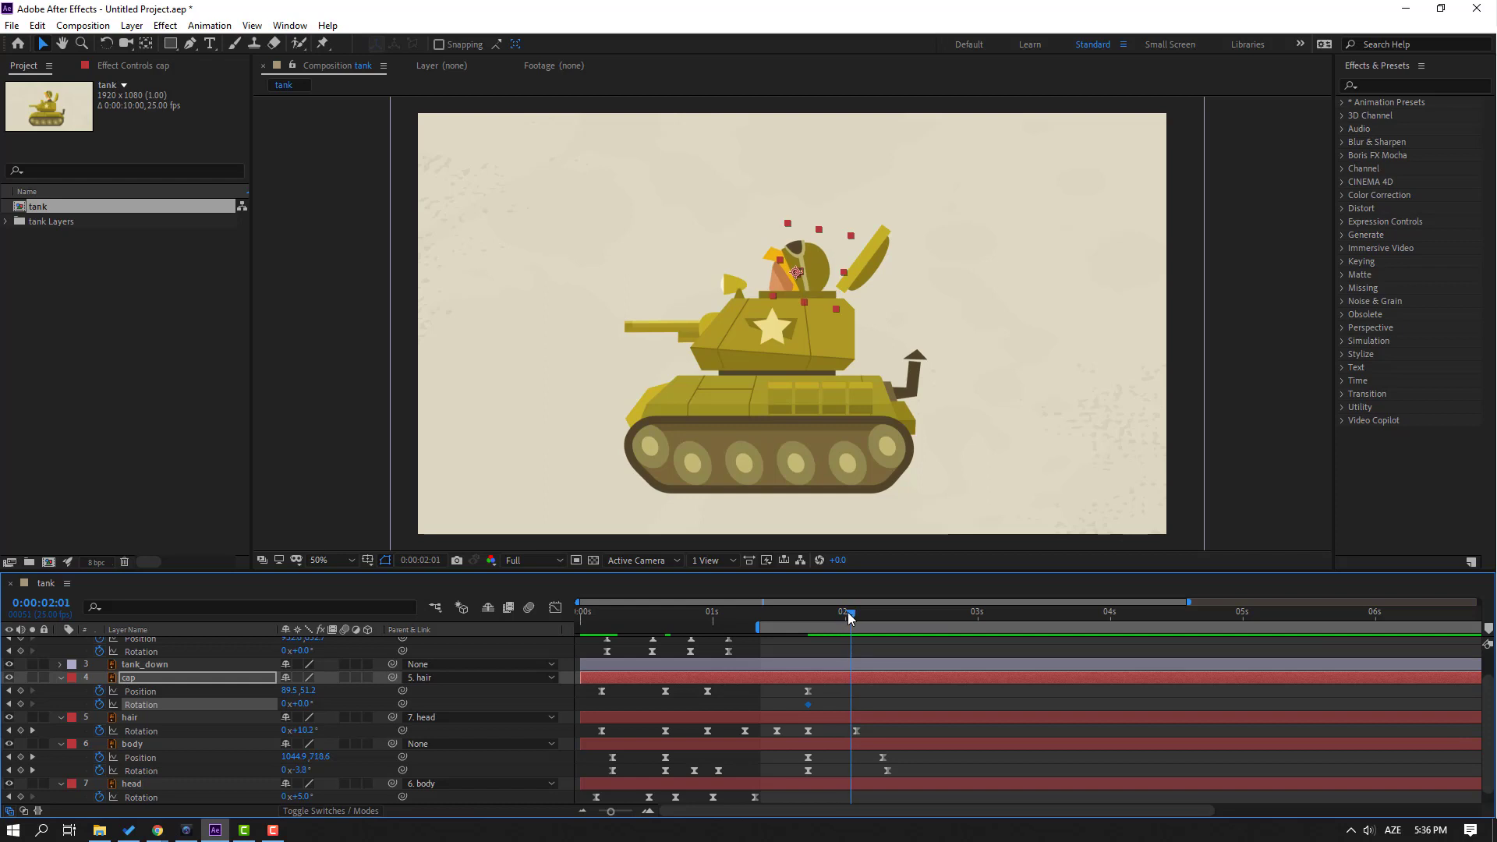
pyautogui.moveTo(308, 690)
pyautogui.mouseDown()
pyautogui.moveTo(265, 715)
pyautogui.moveTo(290, 704)
pyautogui.moveTo(286, 691)
pyautogui.moveTo(293, 701)
pyautogui.moveTo(278, 690)
pyautogui.moveTo(303, 690)
pyautogui.mouseUp()
pyautogui.moveTo(793, 609); pyautogui.dragTo(850, 619)
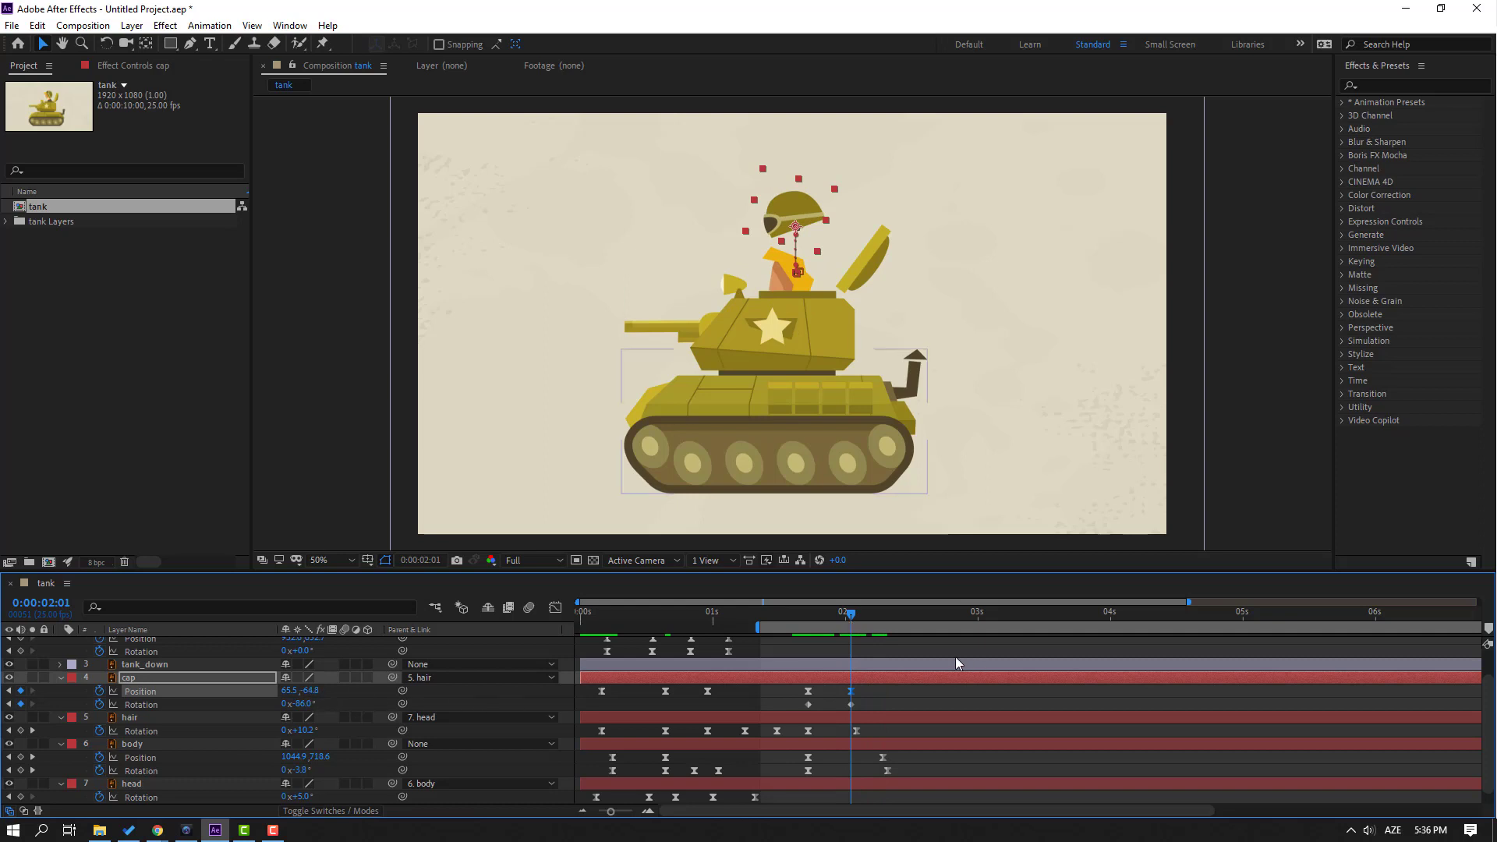
# Step: Drop the cap back down and to the right at 2:06, and ease its rotation keyframes
pyautogui.moveTo(856, 611); pyautogui.dragTo(886, 616)
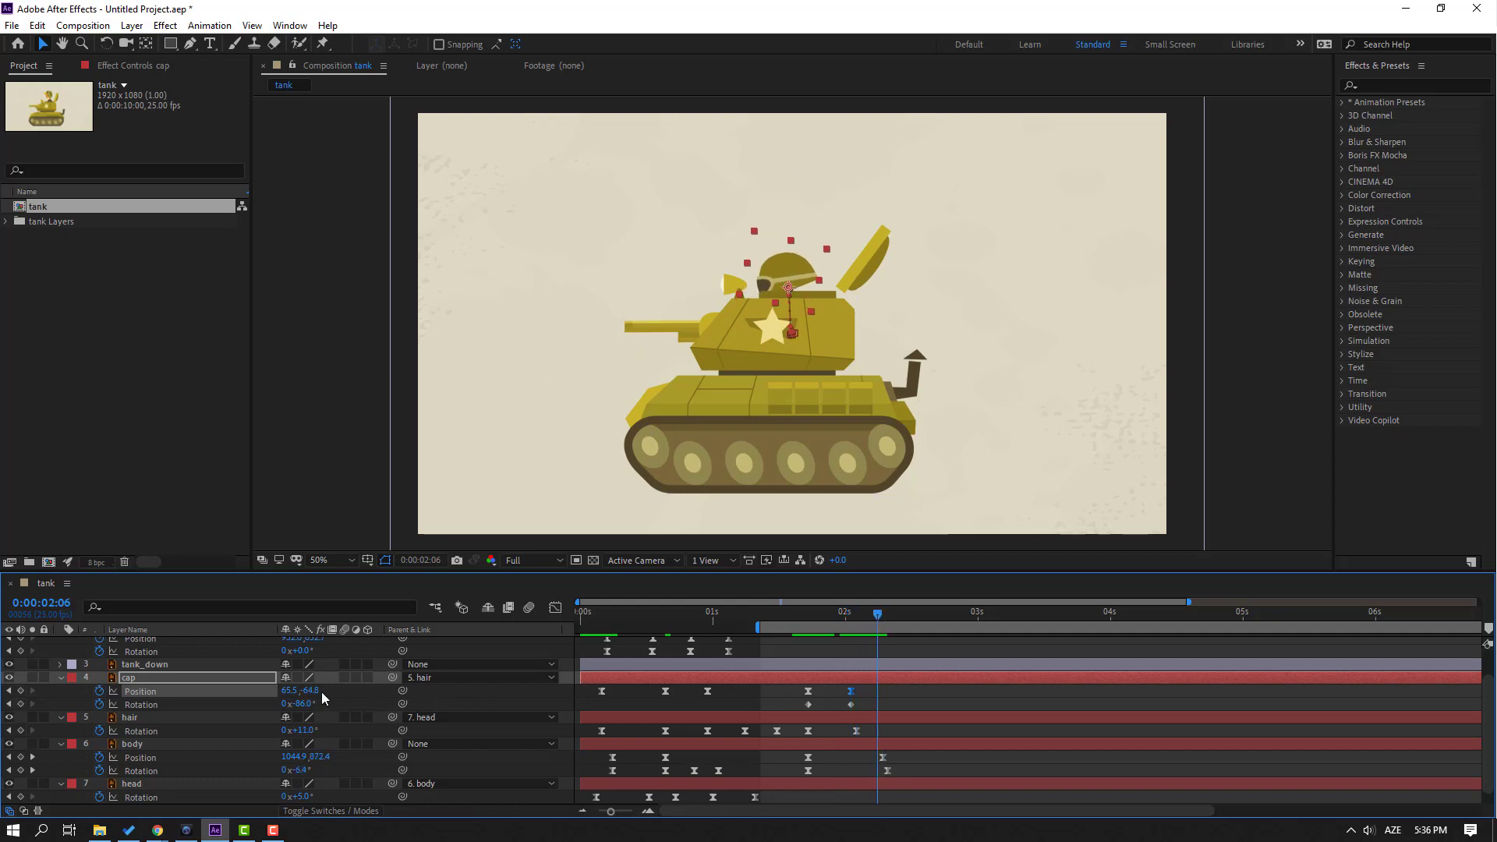
pyautogui.moveTo(314, 690); pyautogui.dragTo(405, 686)
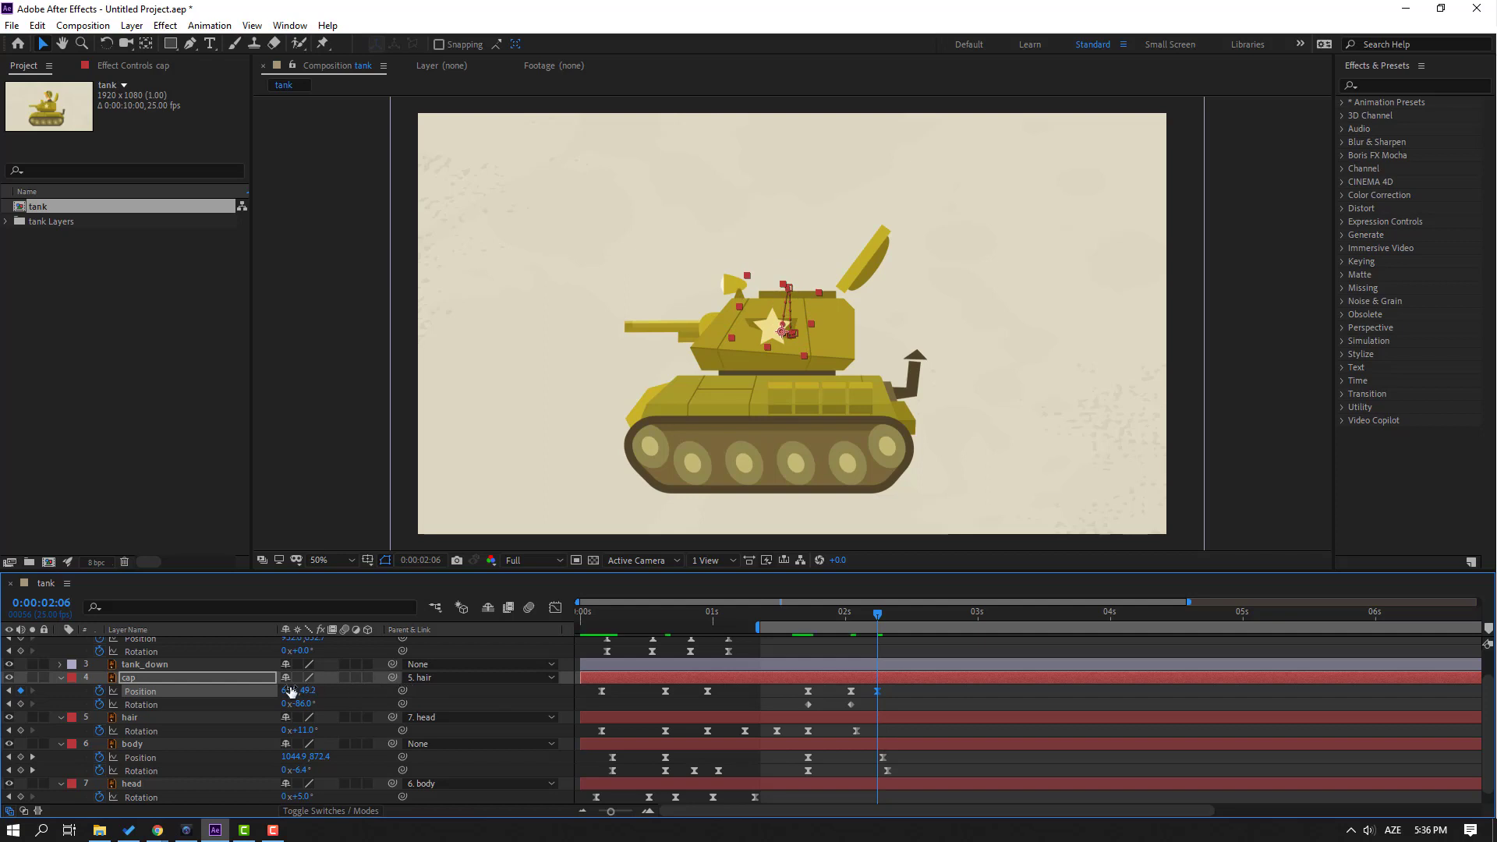
pyautogui.moveTo(290, 692); pyautogui.dragTo(321, 691)
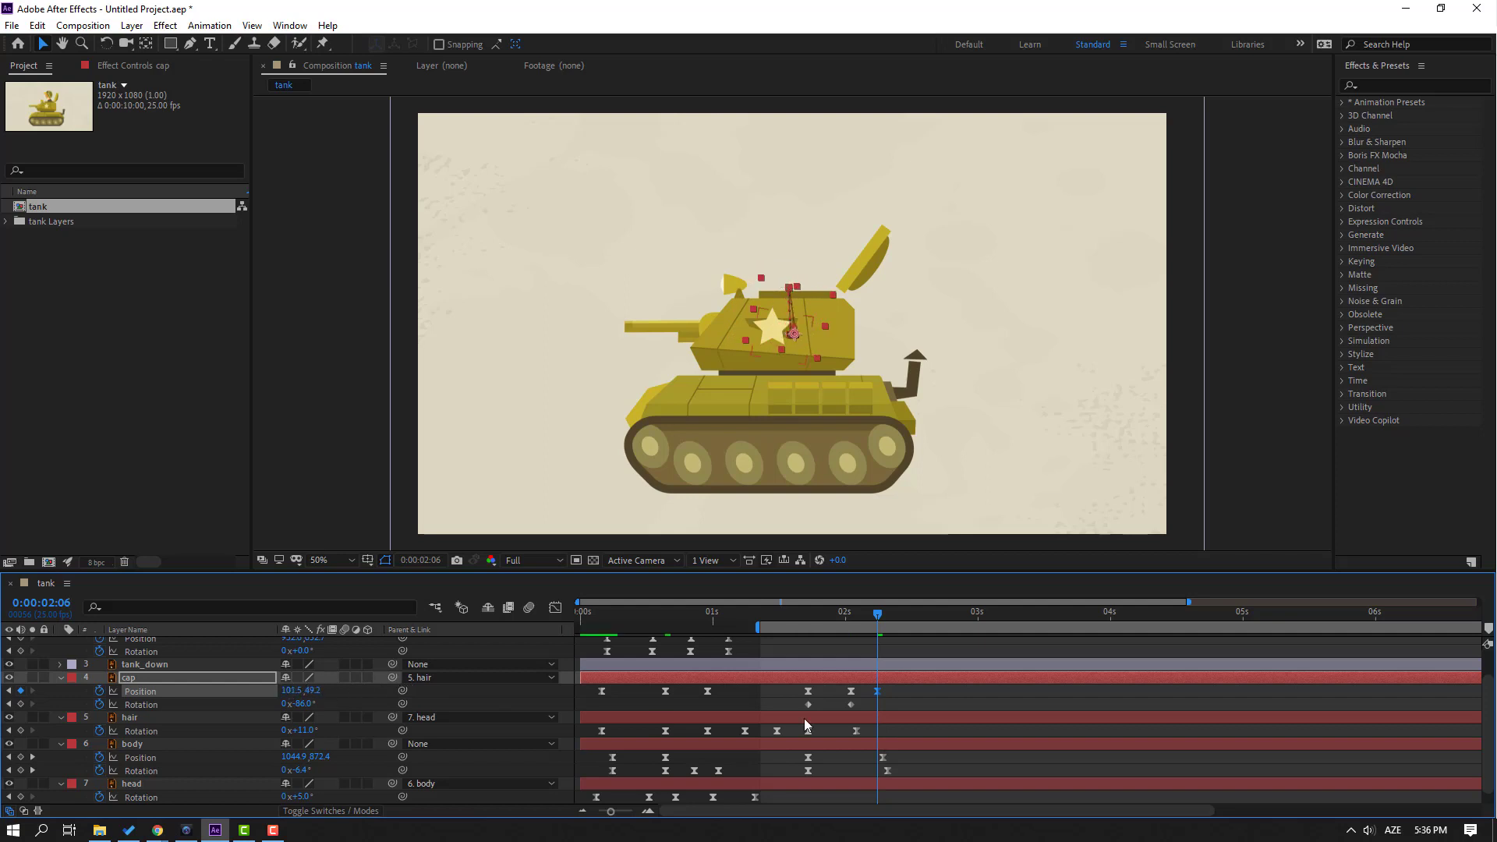
pyautogui.moveTo(853, 691); pyautogui.dragTo(843, 691)
pyautogui.click(851, 706)
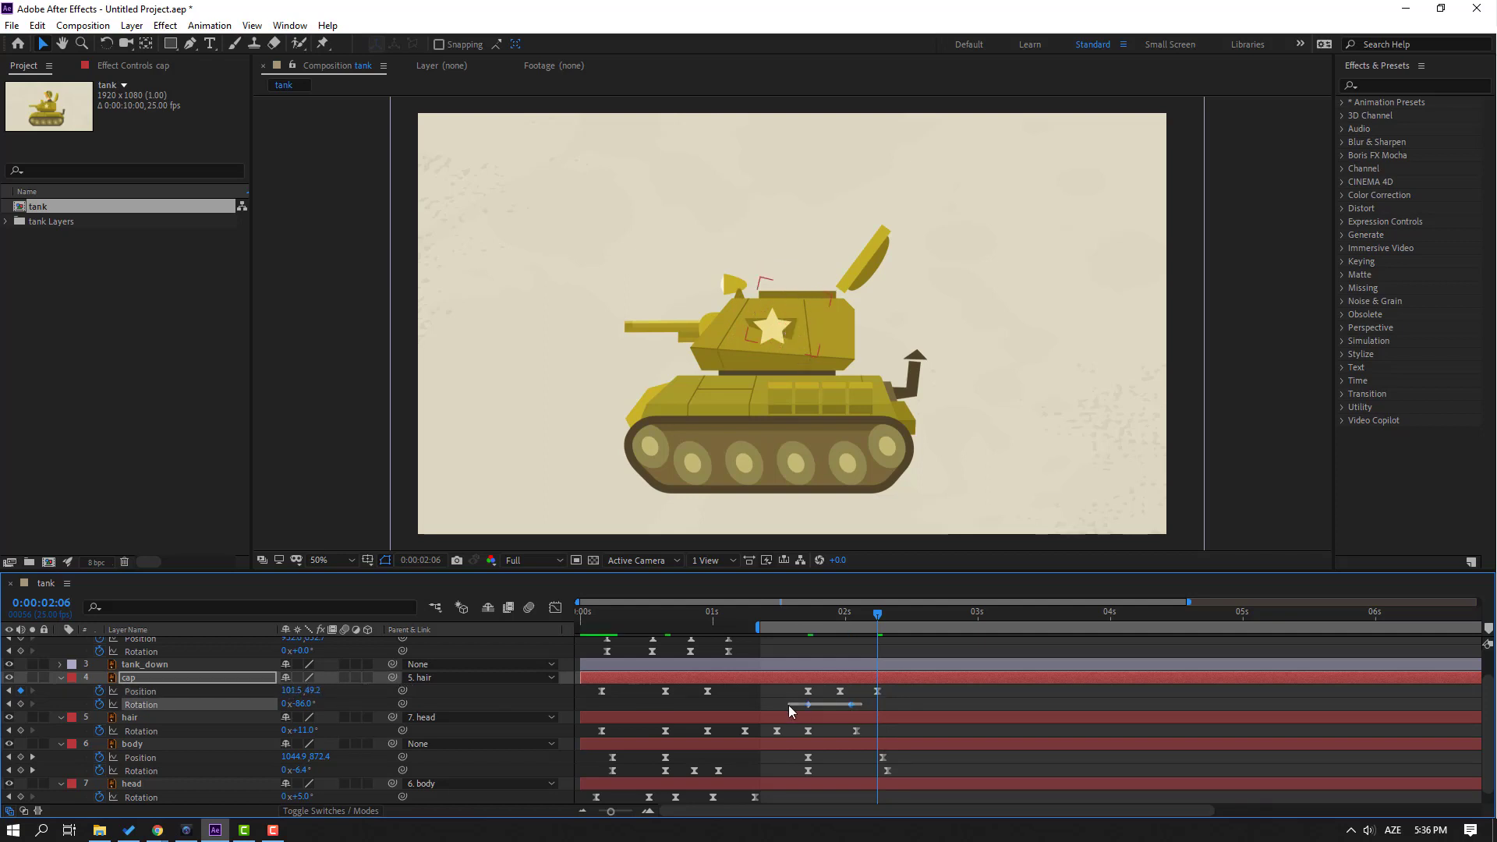
pyautogui.rightClick(809, 703)
pyautogui.moveTo(896, 782)
pyautogui.click(1045, 576)
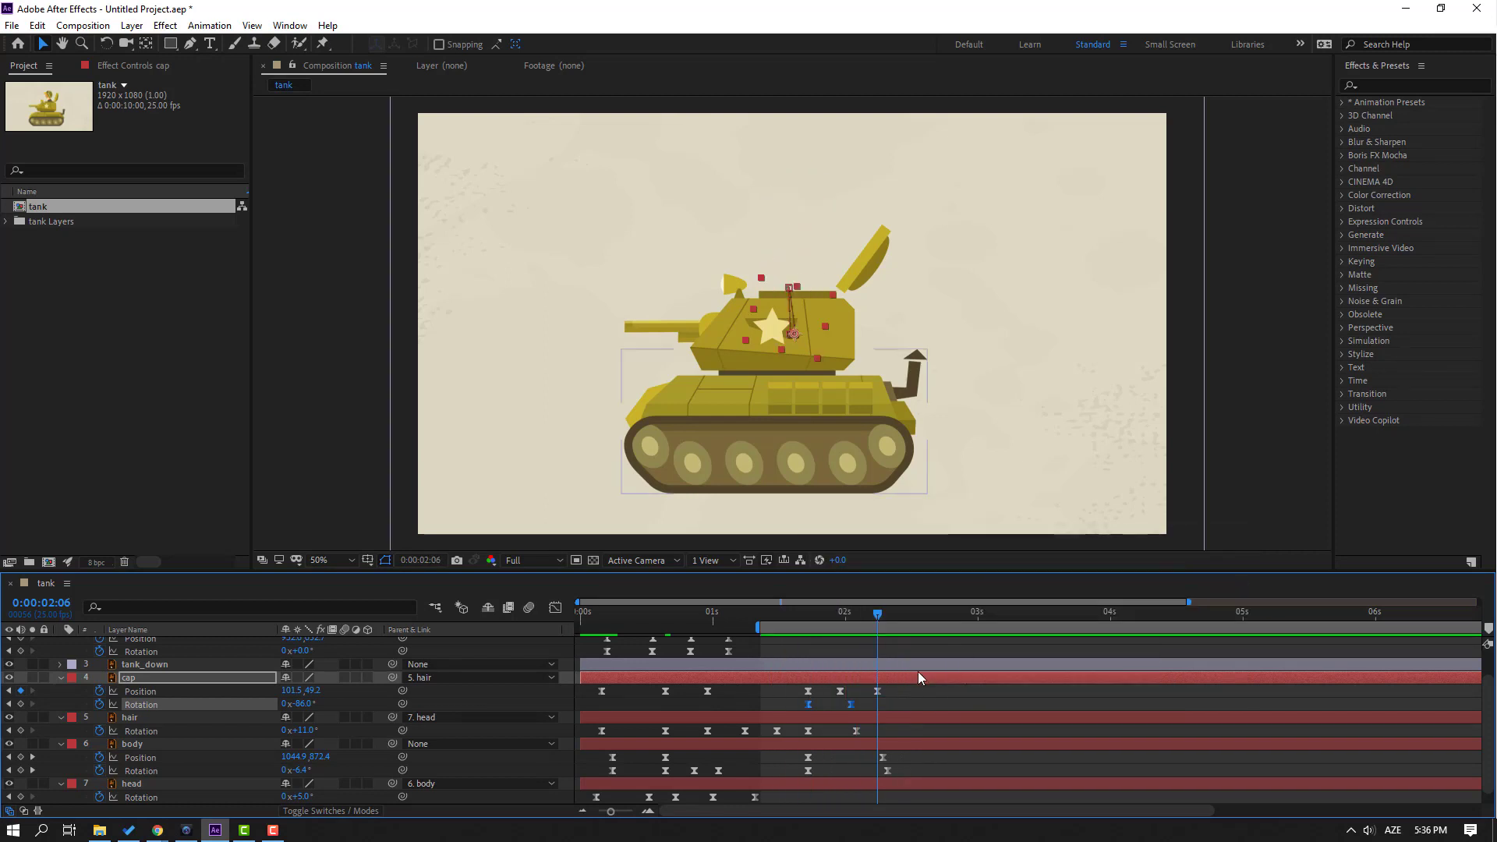
# Step: Sharpen the cap's Position speed curve to peak at the middle keyframe, then preview
pyautogui.moveTo(892, 689); pyautogui.dragTo(769, 704)
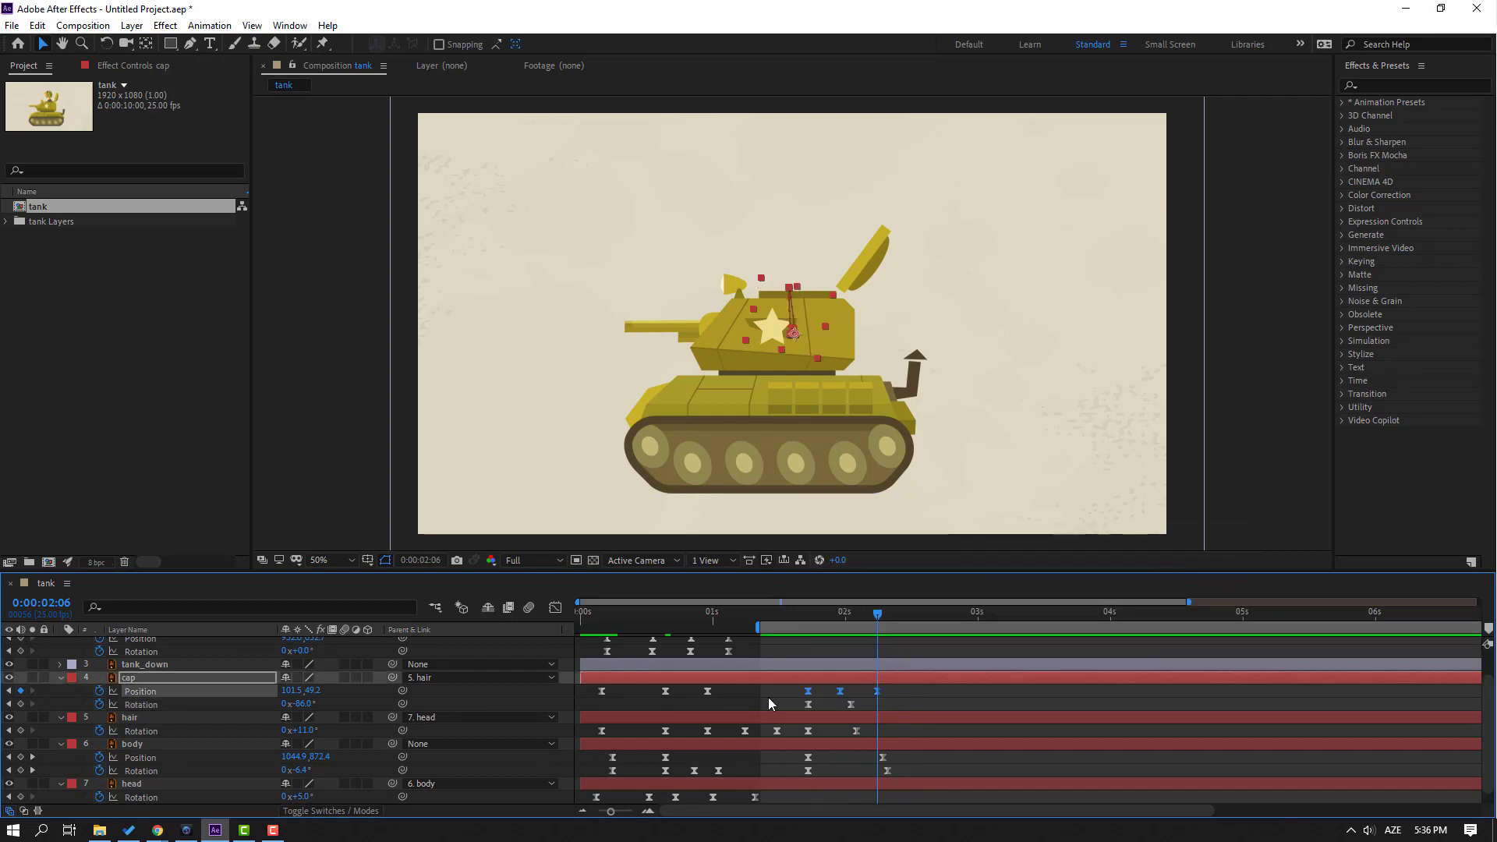
pyautogui.hotkey('shift', 'F3')
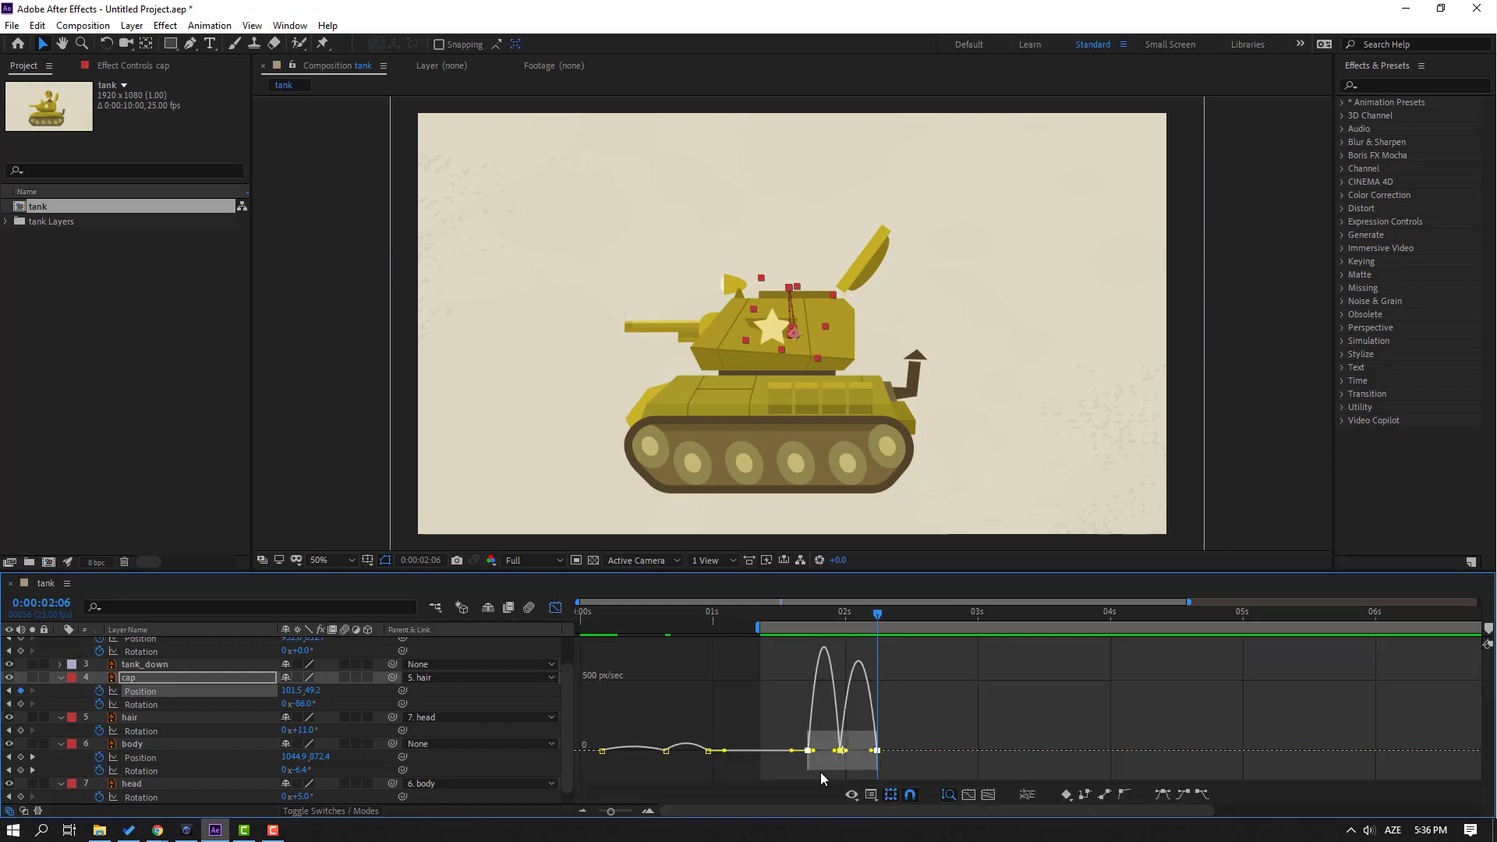
pyautogui.scroll(5, 773, 756)
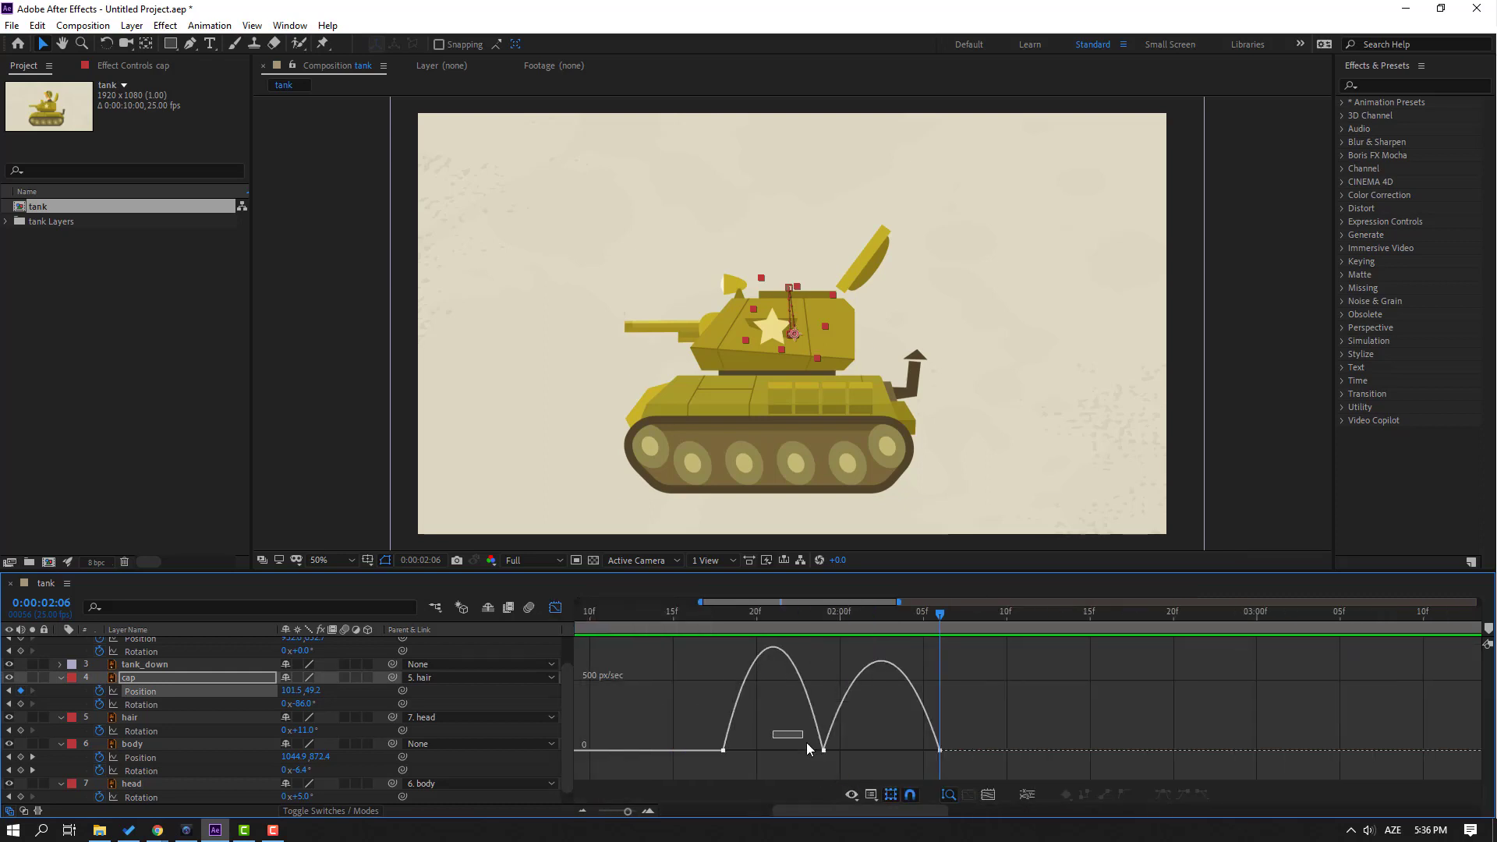
pyautogui.moveTo(805, 771); pyautogui.dragTo(882, 770)
pyautogui.press('-')
pyautogui.press('space')
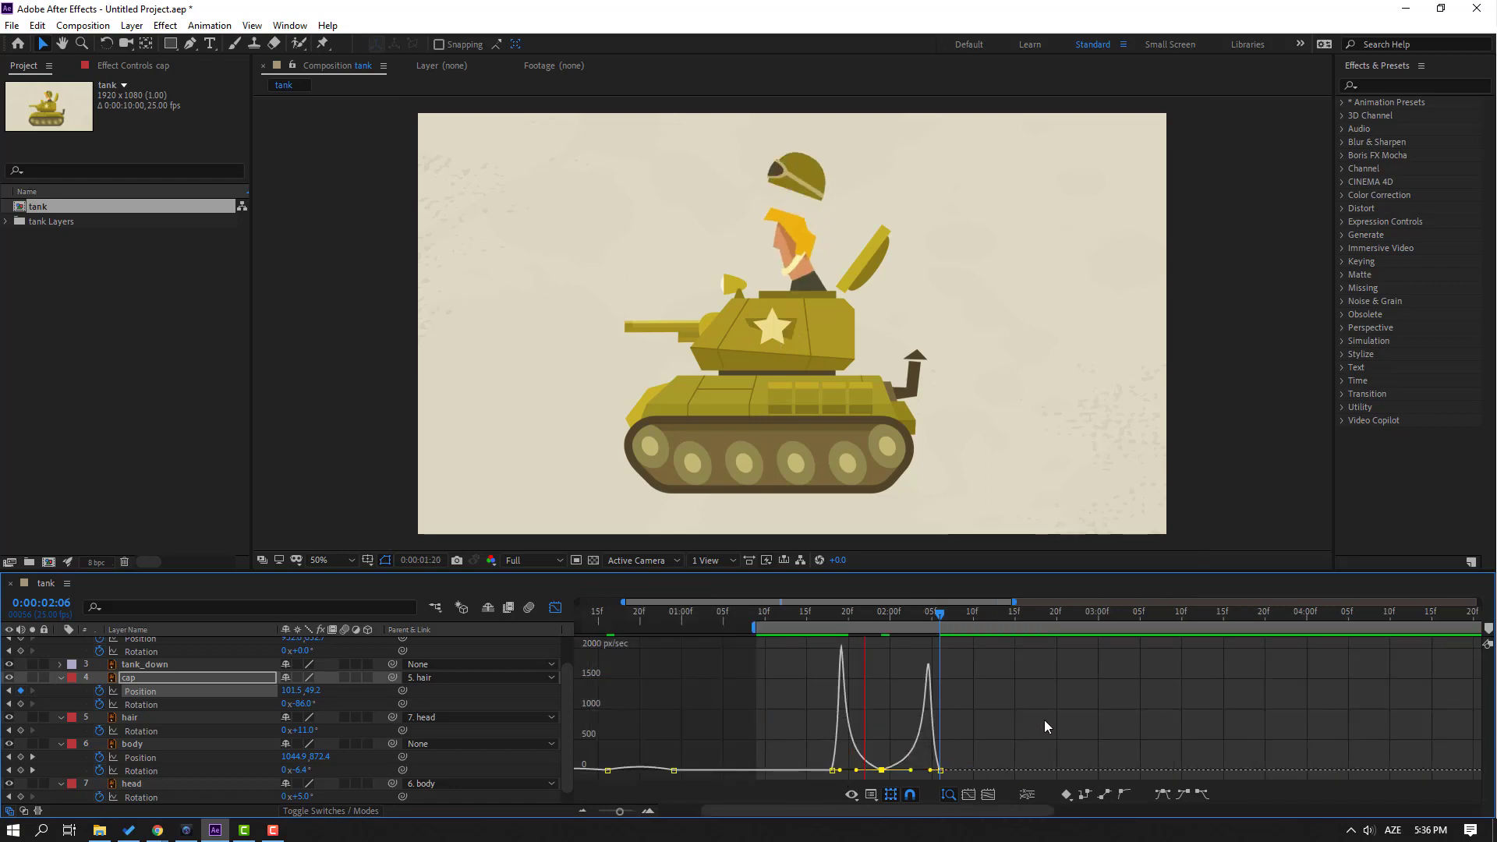
pyautogui.hotkey('shift', 'F3')
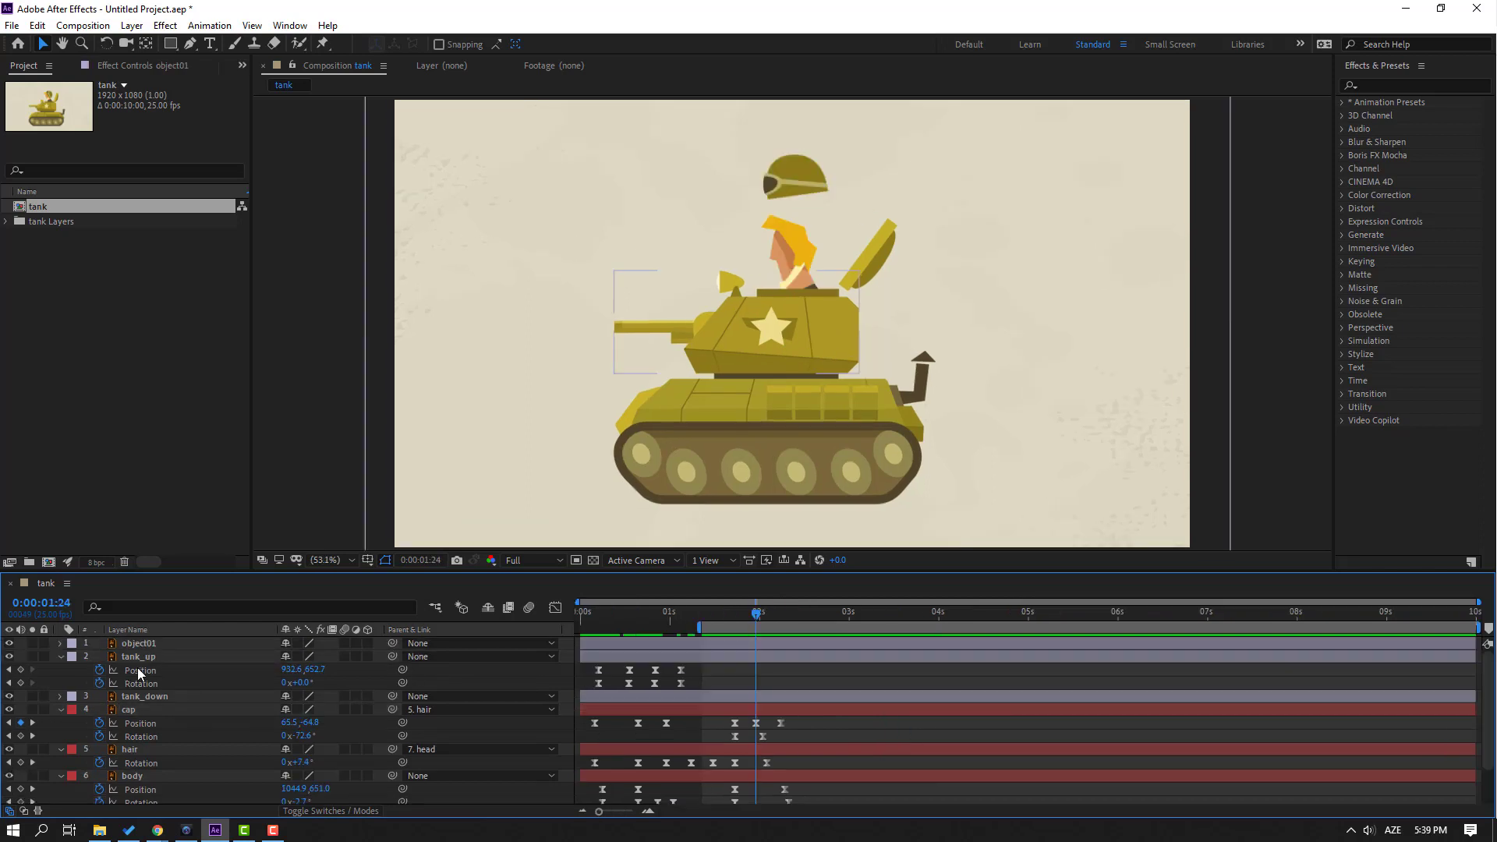
# Step: Parent the hatch lid object01 to tank_up and scrub through the hatch opening
pyautogui.click(638, 641)
pyautogui.moveTo(736, 614); pyautogui.dragTo(574, 628)
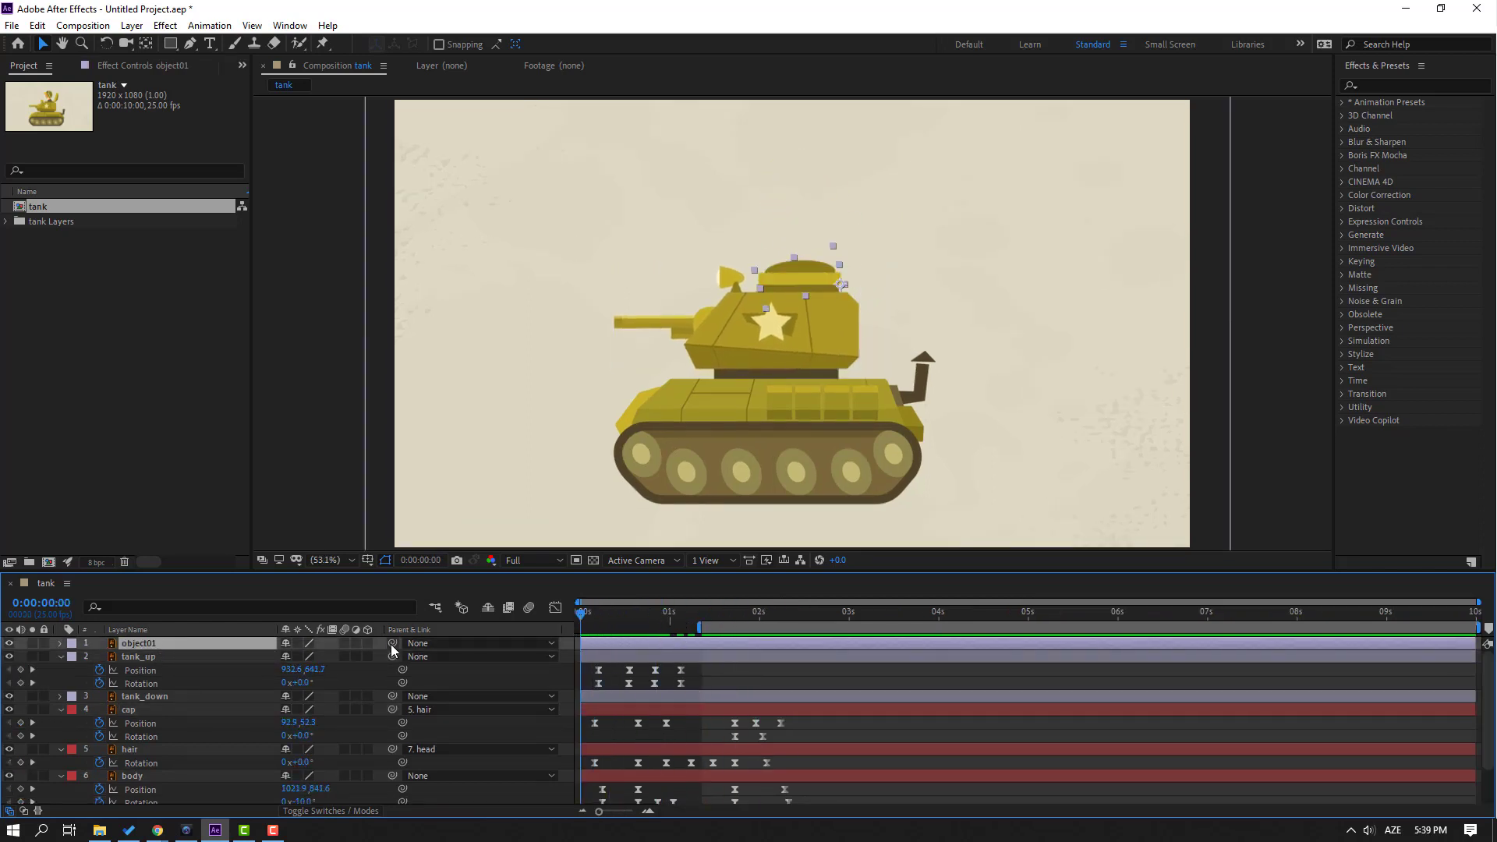
pyautogui.moveTo(392, 644); pyautogui.dragTo(187, 658)
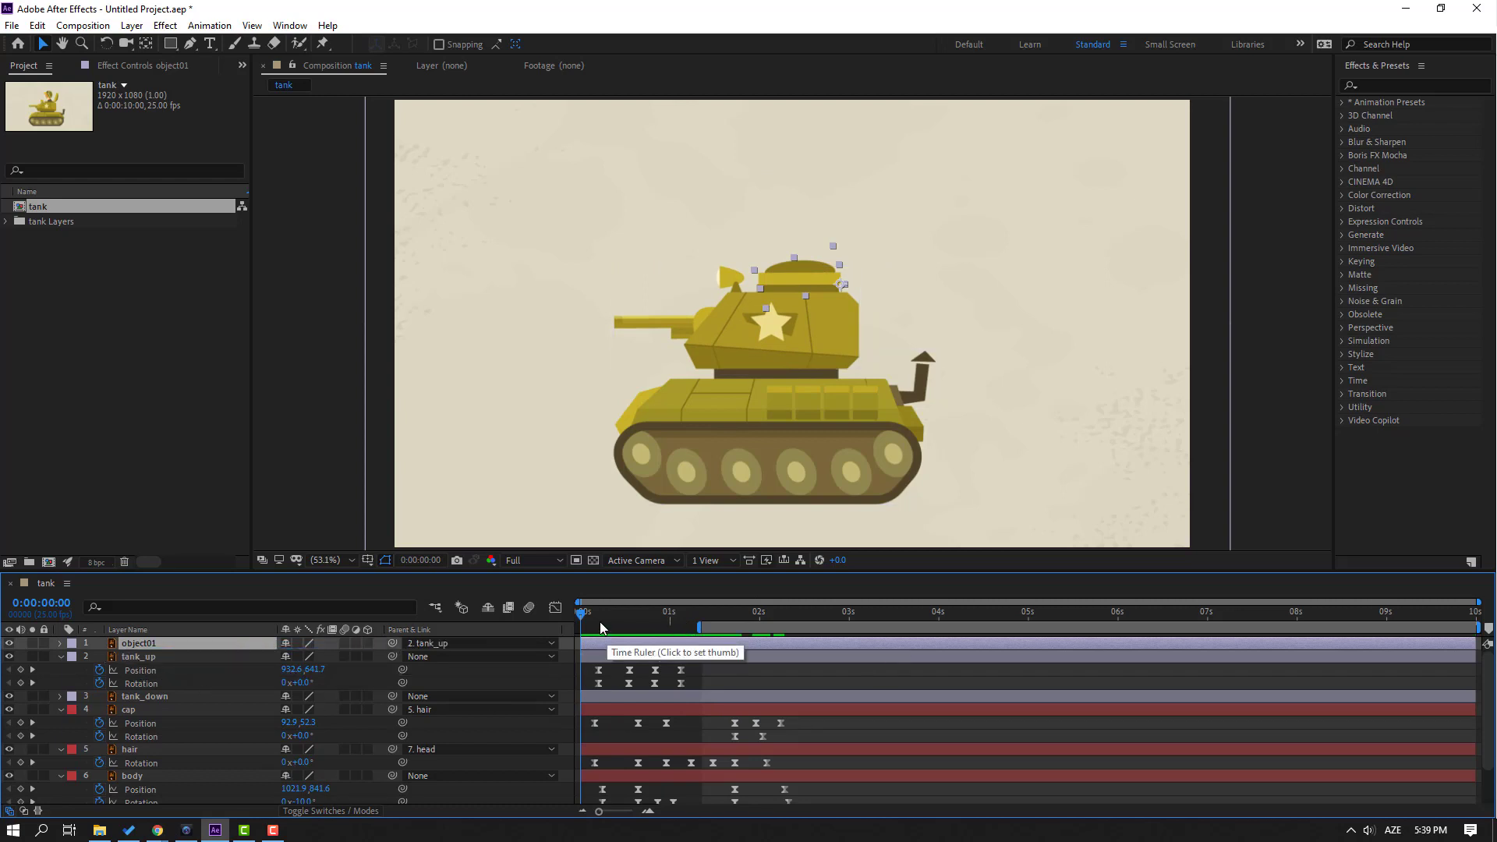
pyautogui.moveTo(600, 620); pyautogui.dragTo(736, 629)
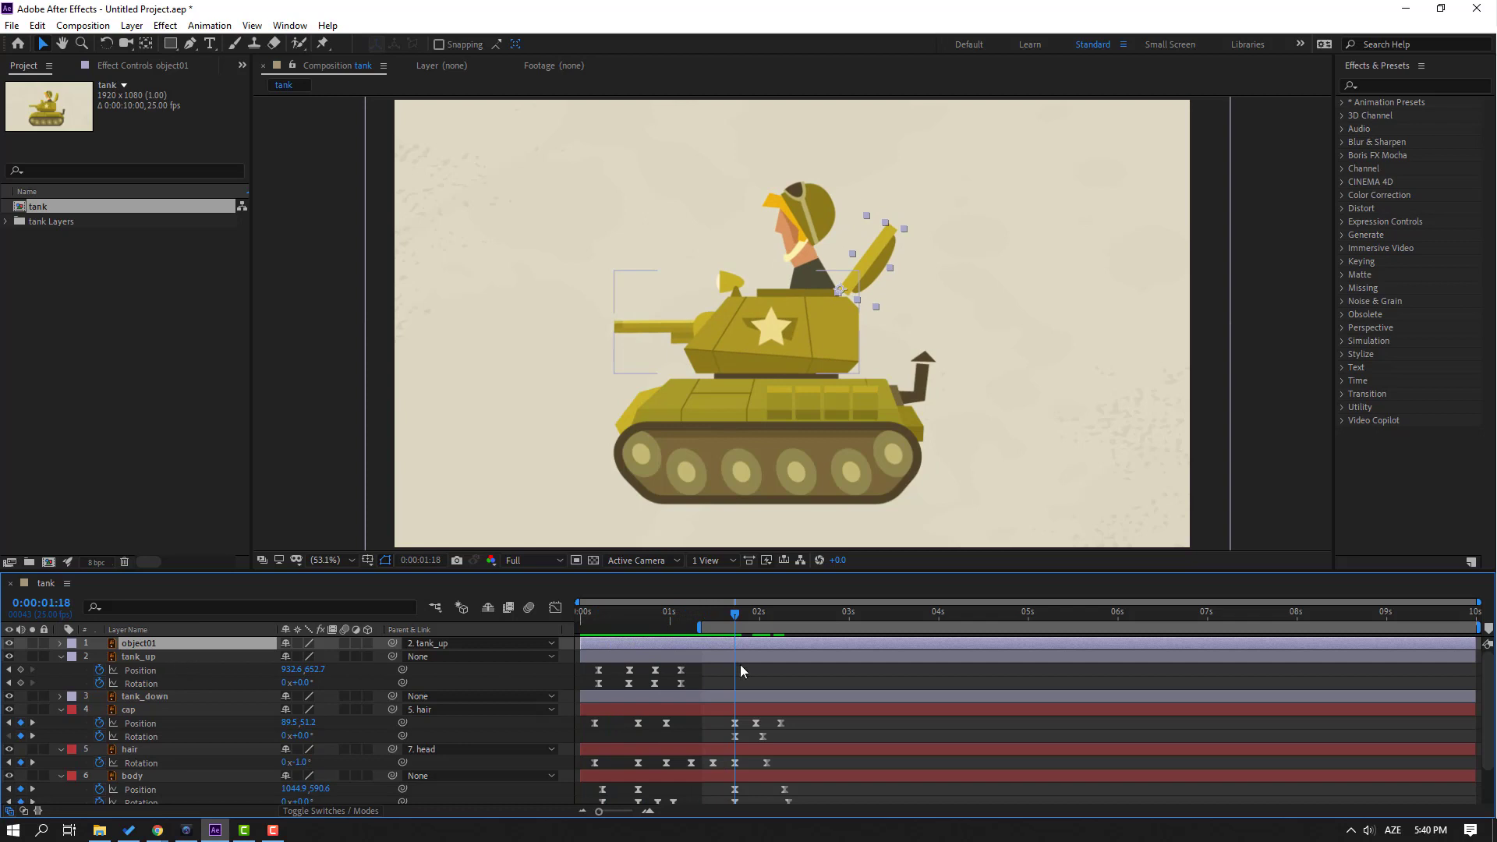
# Step: Key the lid's Rotation at 1:18, paste the closed rotation at 2:06, and preview
pyautogui.press('u')
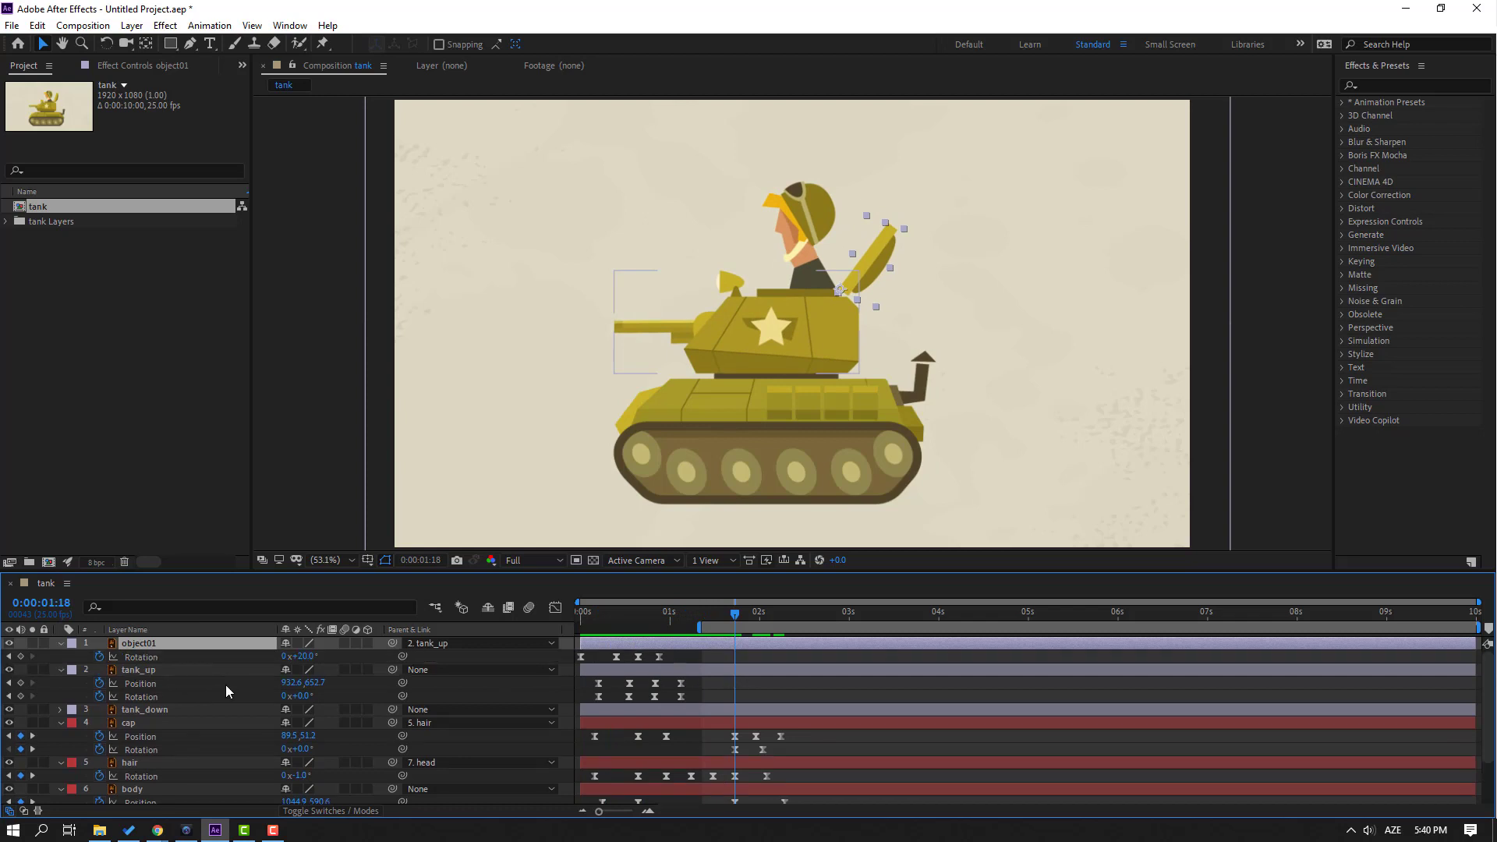
pyautogui.click(21, 657)
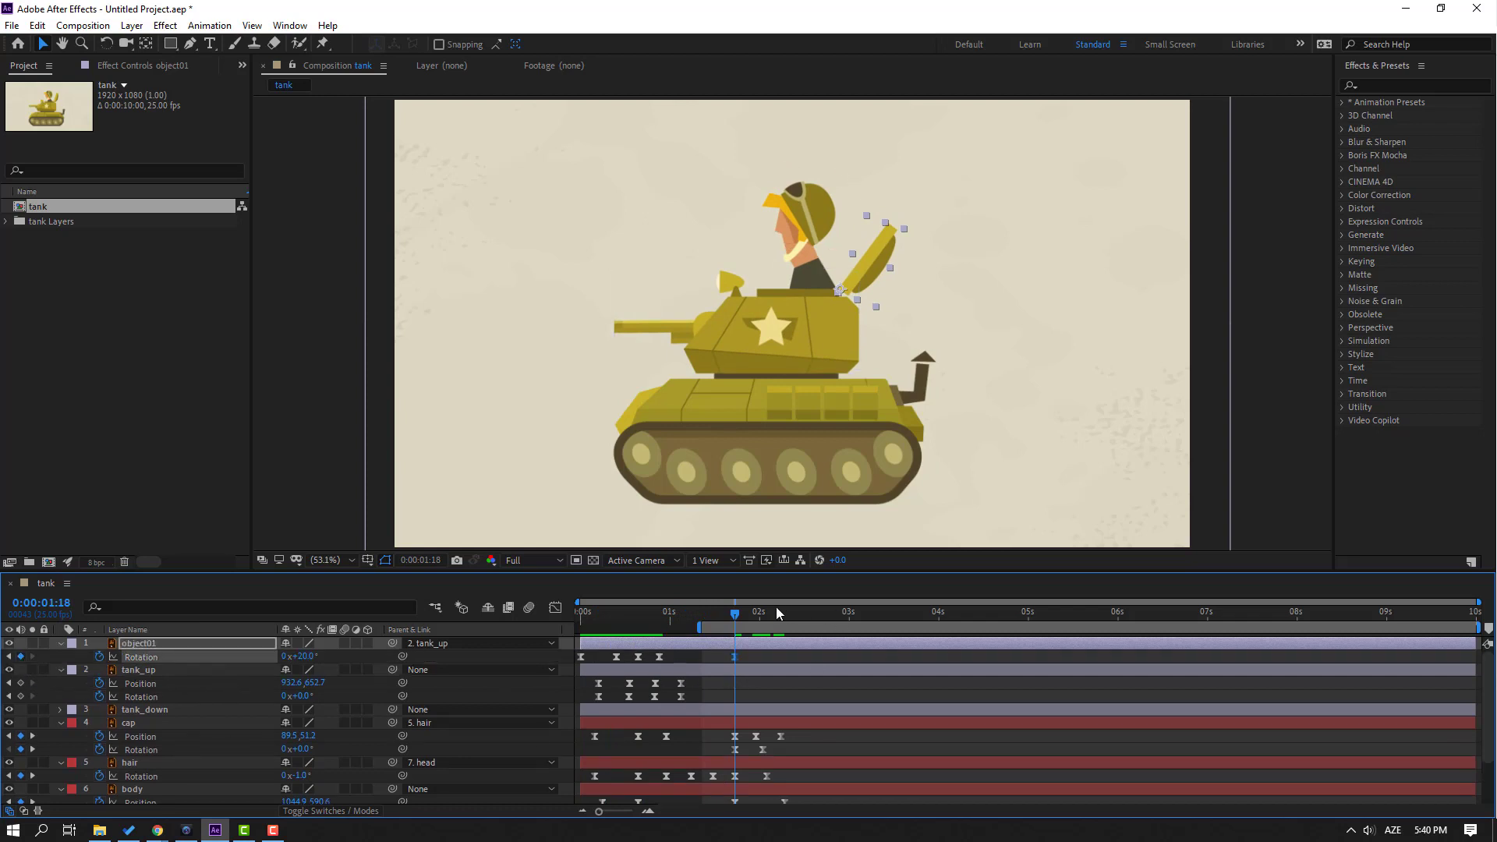
pyautogui.moveTo(741, 618); pyautogui.dragTo(779, 615)
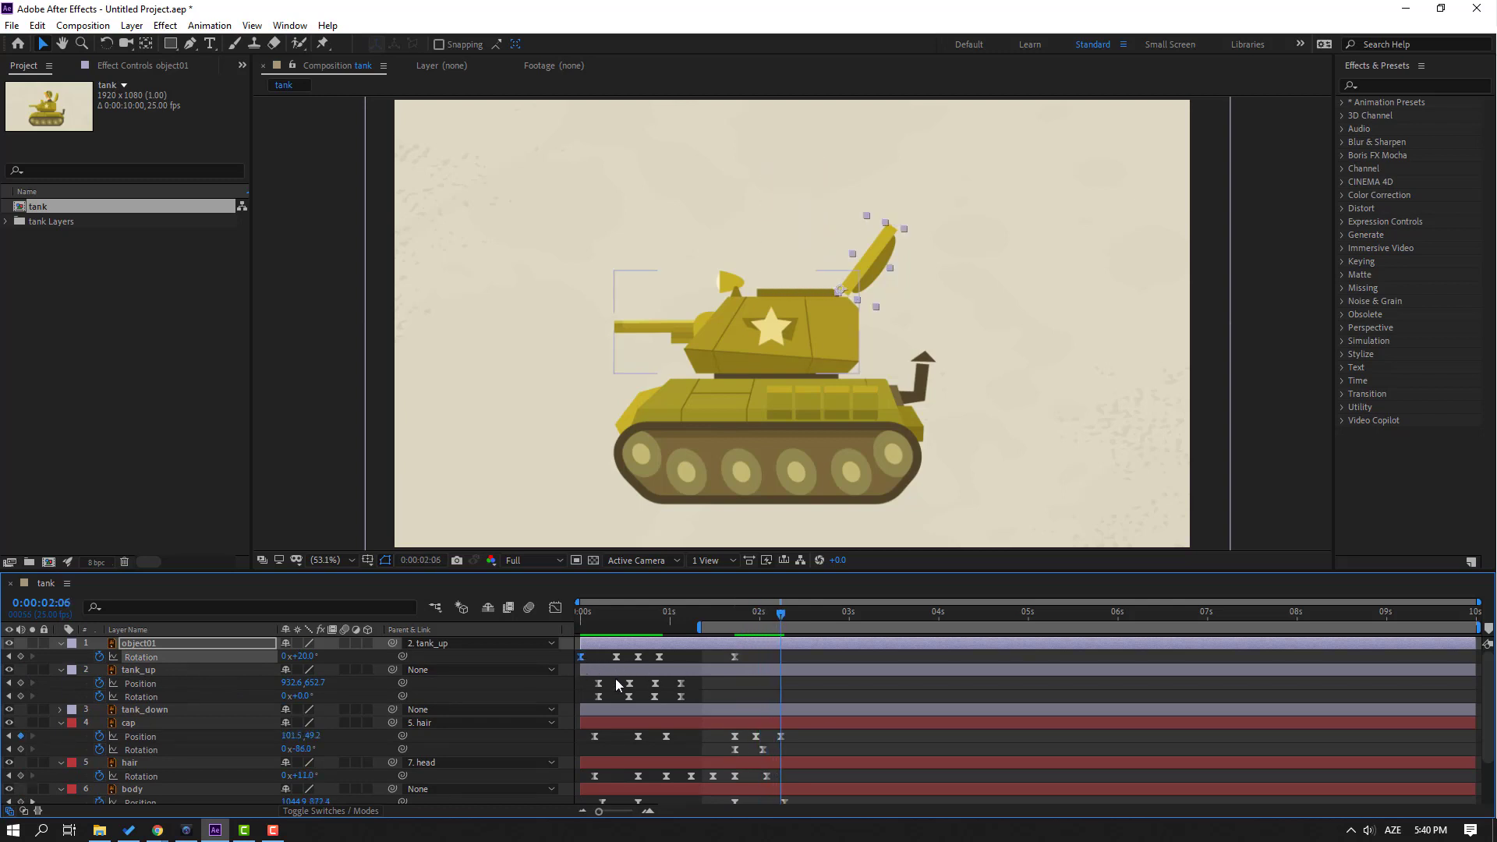
pyautogui.hotkey('ctrl', 'v')
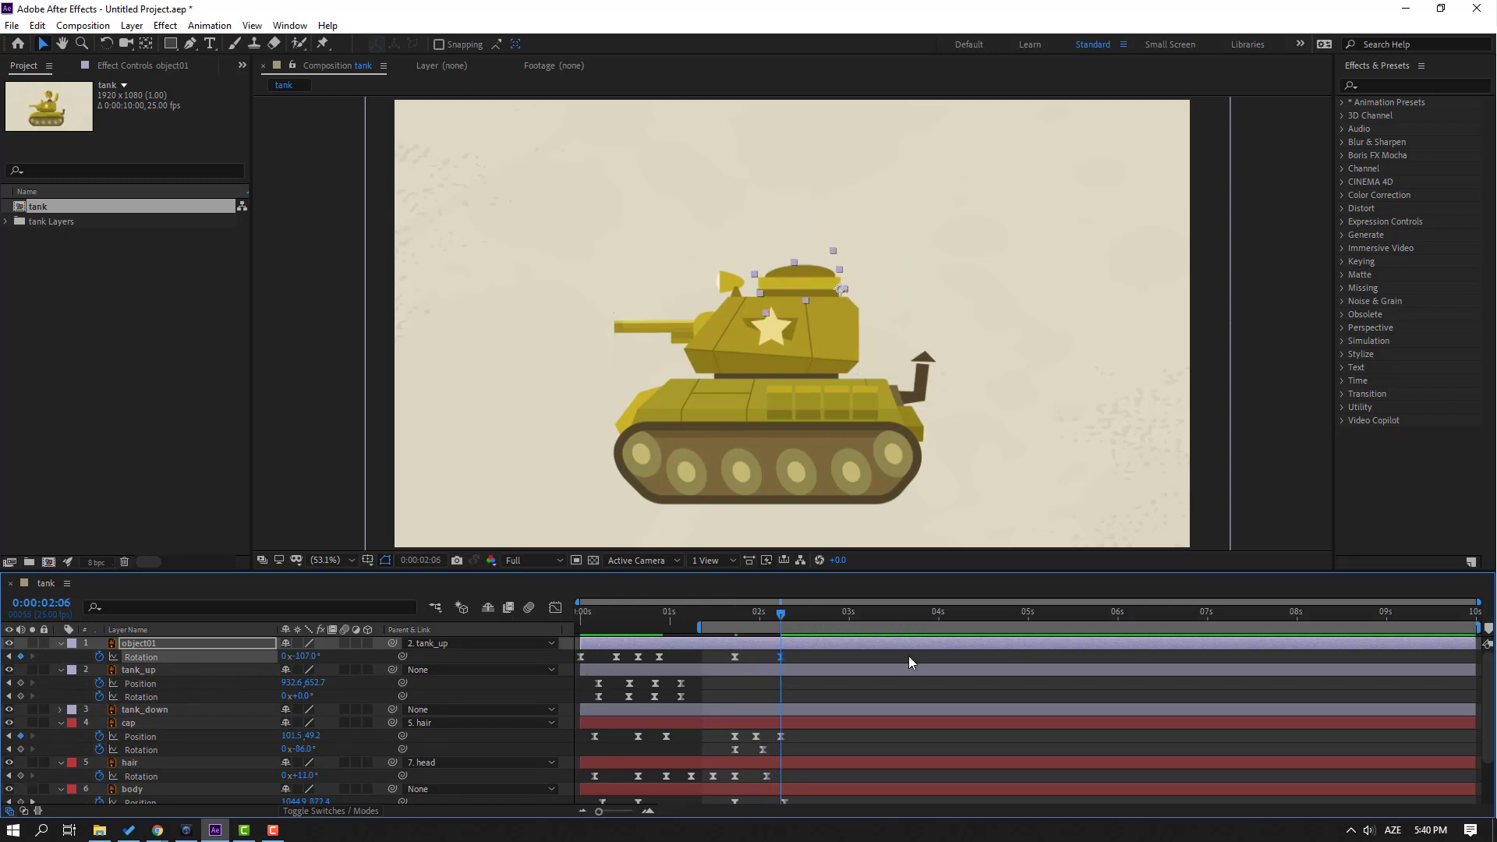
pyautogui.press('space')
pyautogui.press('space')
pyautogui.moveTo(801, 659); pyautogui.dragTo(718, 685)
# Step: Lengthen the lid's ease into the shut position via its bezier handle and speed-graph influence
pyautogui.click(555, 606)
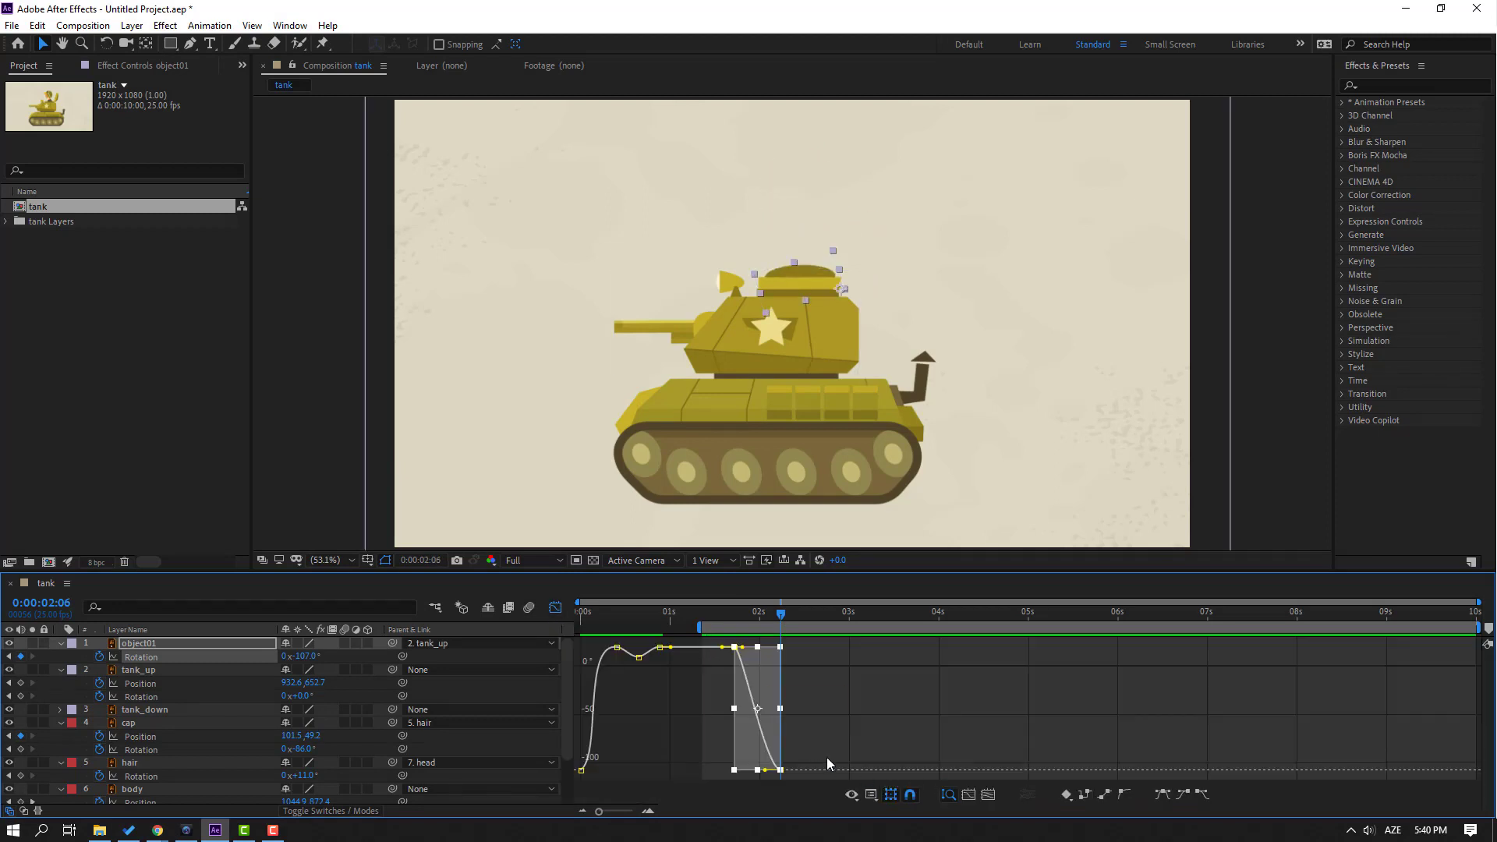
pyautogui.click(853, 725)
pyautogui.click(766, 771)
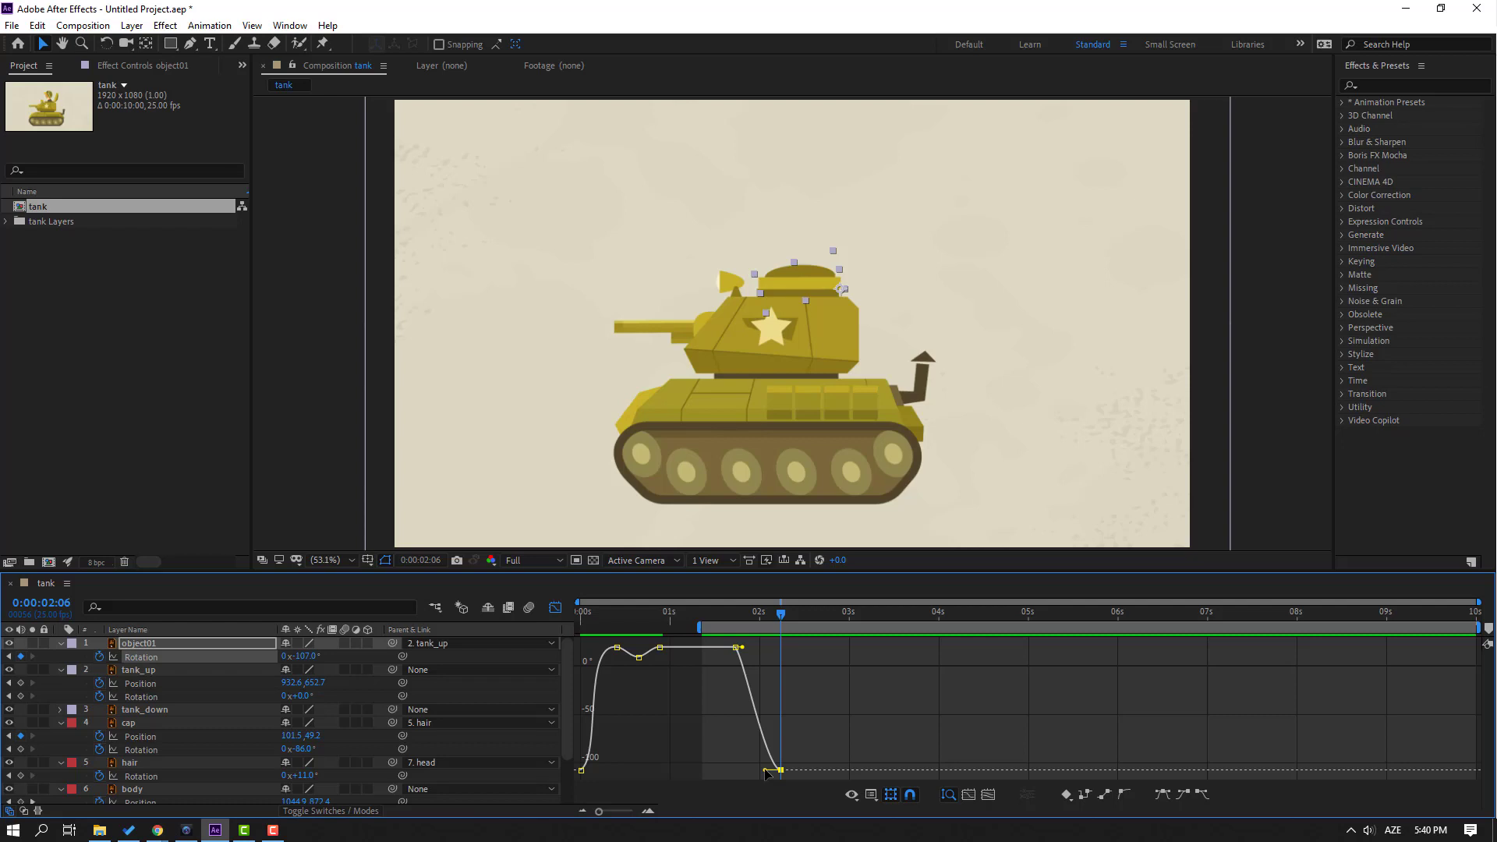
pyautogui.moveTo(766, 771); pyautogui.dragTo(754, 772)
pyautogui.click(871, 795)
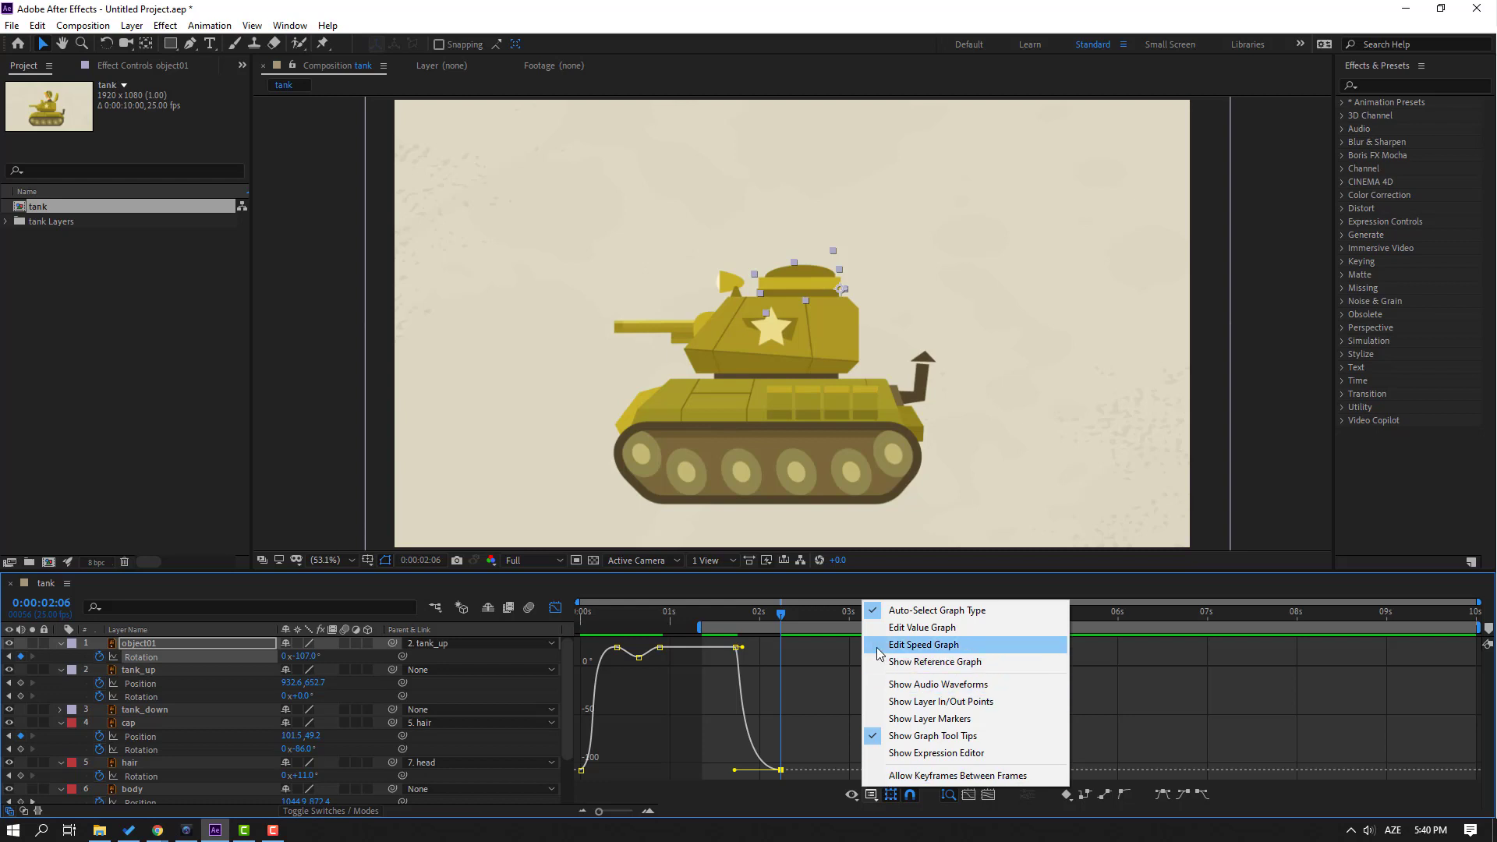
pyautogui.click(917, 646)
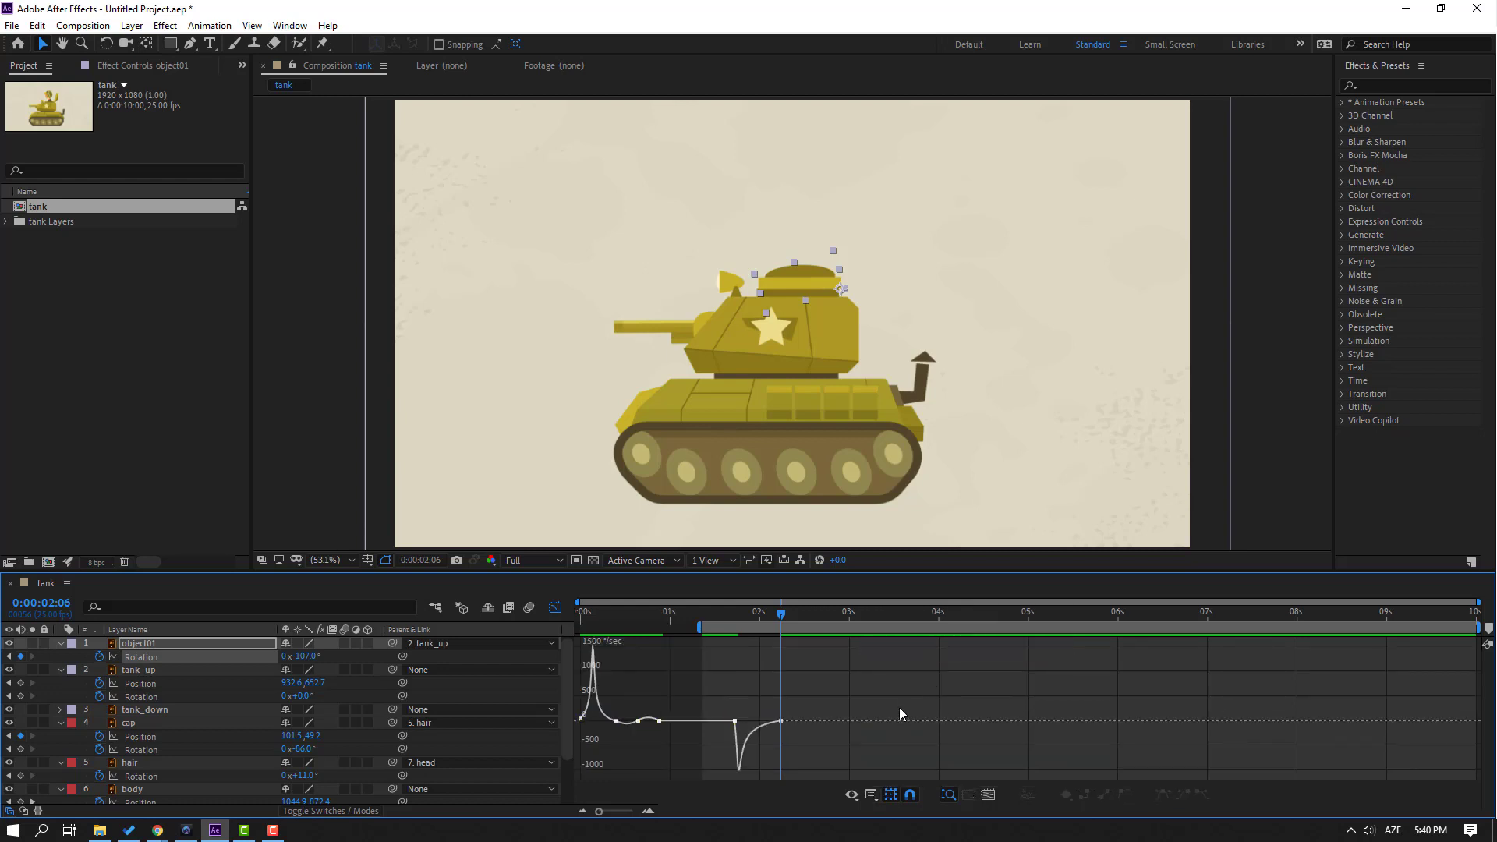
pyautogui.click(711, 667)
pyautogui.moveTo(758, 721)
pyautogui.mouseDown()
pyautogui.moveTo(755, 736)
pyautogui.moveTo(770, 729)
pyautogui.mouseUp()
pyautogui.press('space')
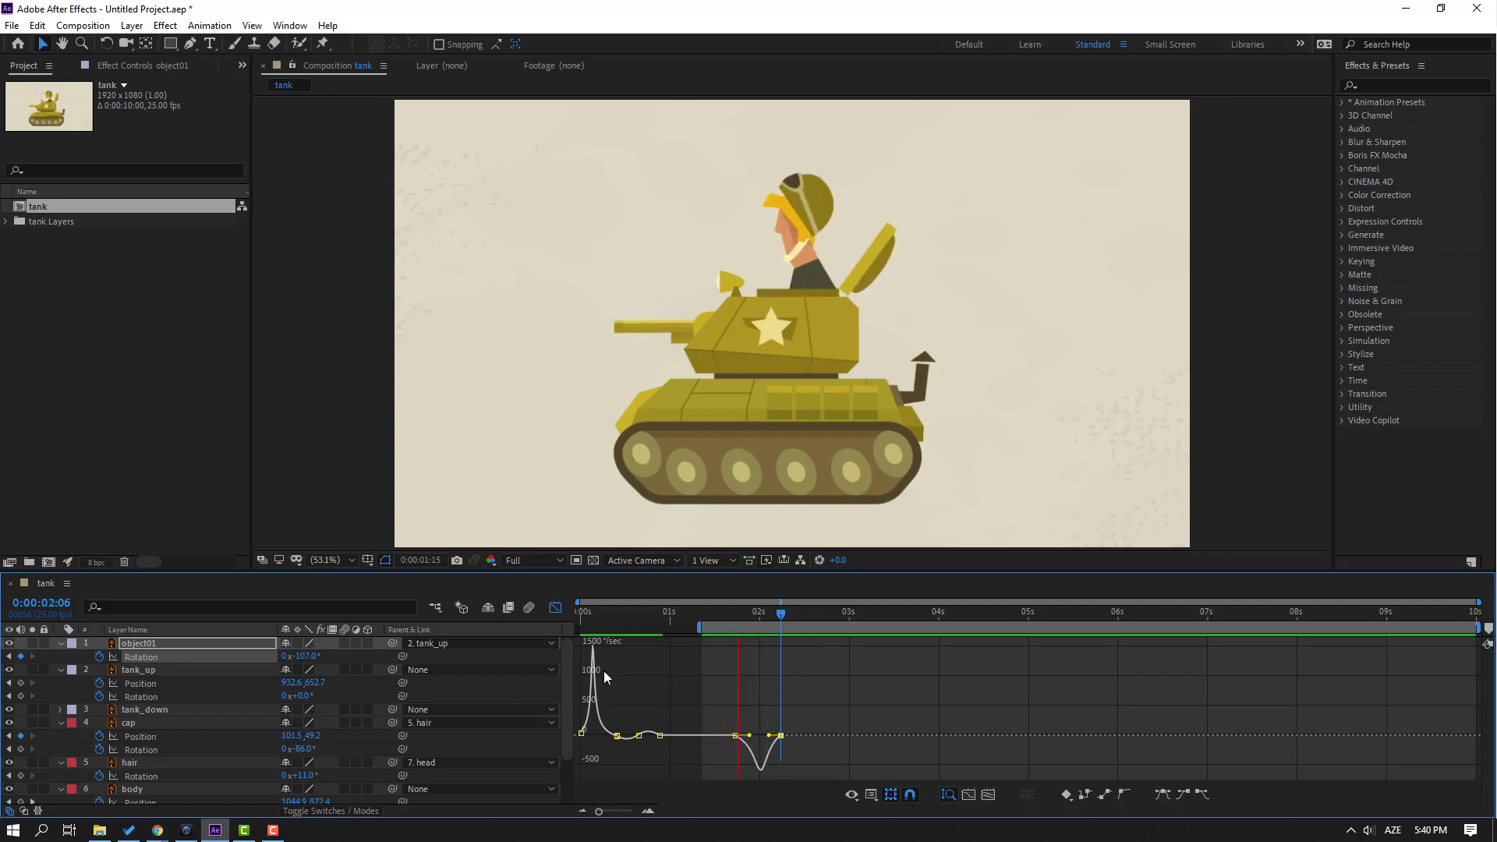
pyautogui.click(555, 607)
pyautogui.keyDown('shift'); pyautogui.click(734, 657); pyautogui.keyUp('shift')
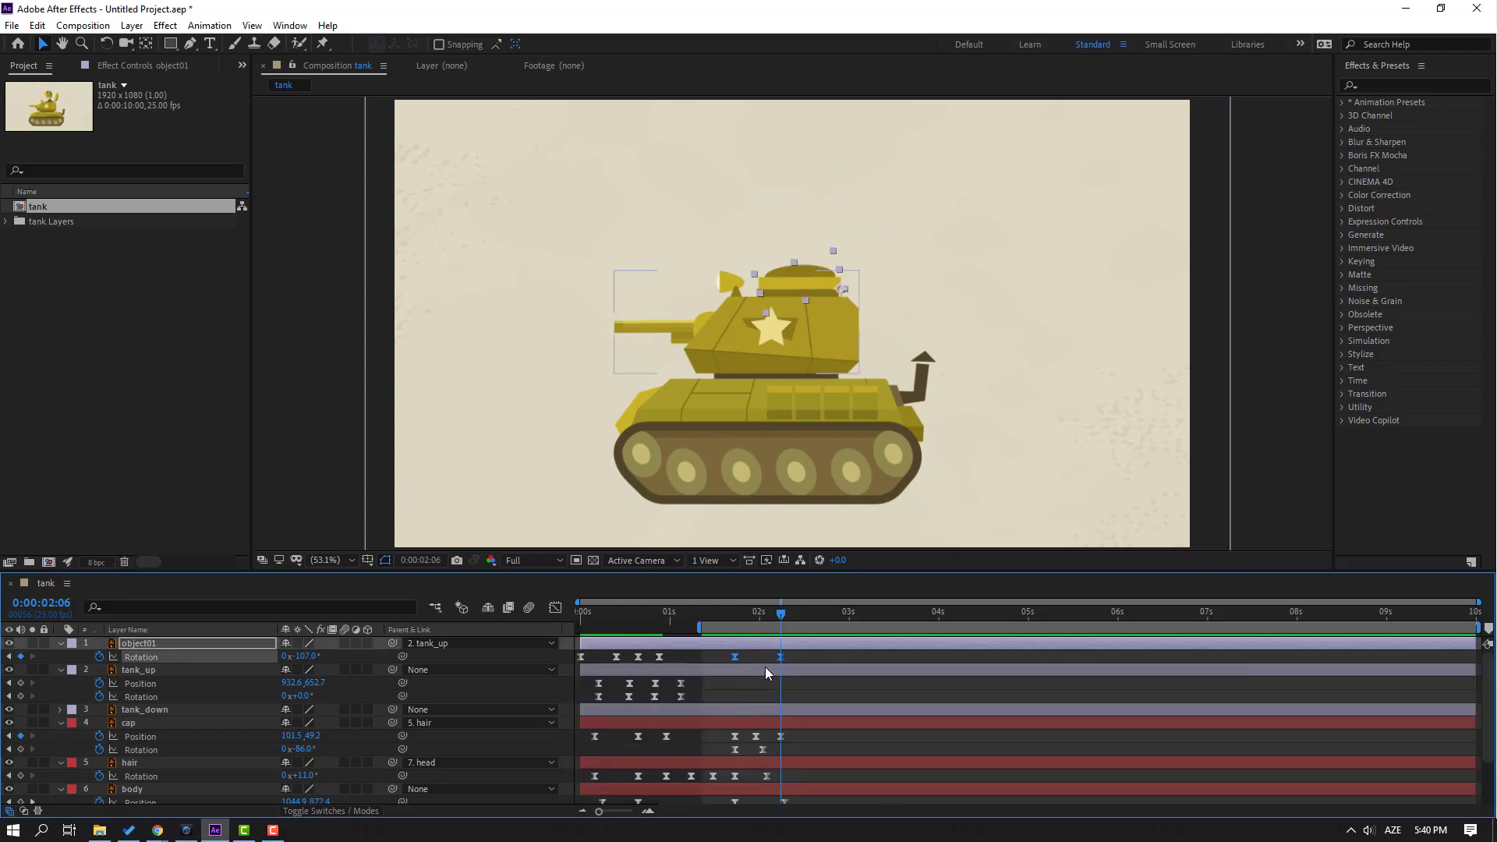
# Step: Shift the lid's close slightly later, then tilt it back open to -105° a few frames on
pyautogui.moveTo(780, 656); pyautogui.dragTo(798, 656)
pyautogui.press('space')
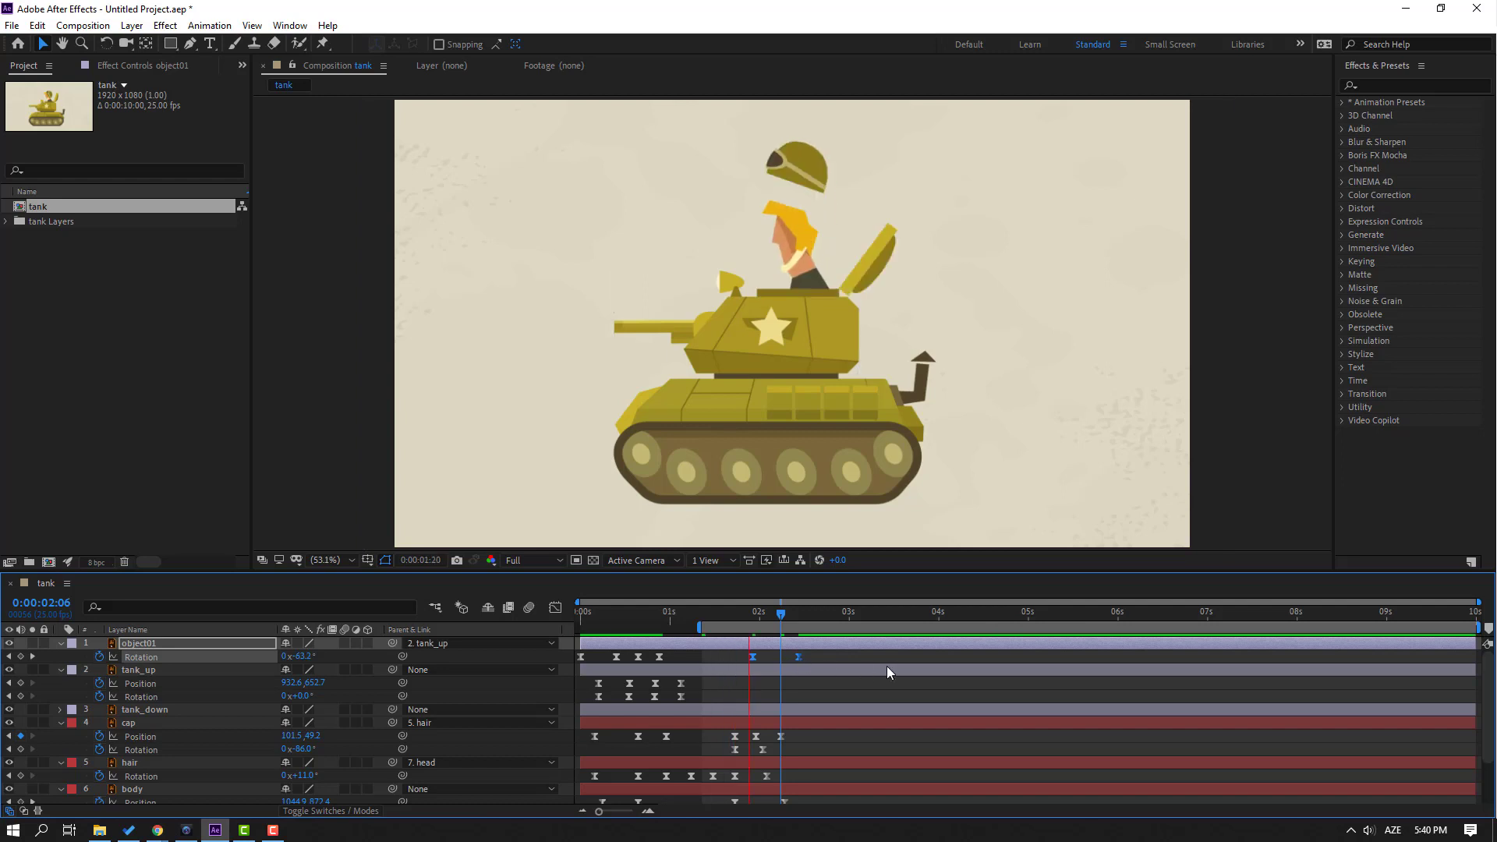
pyautogui.click(800, 614)
pyautogui.scroll(4, 787, 391)
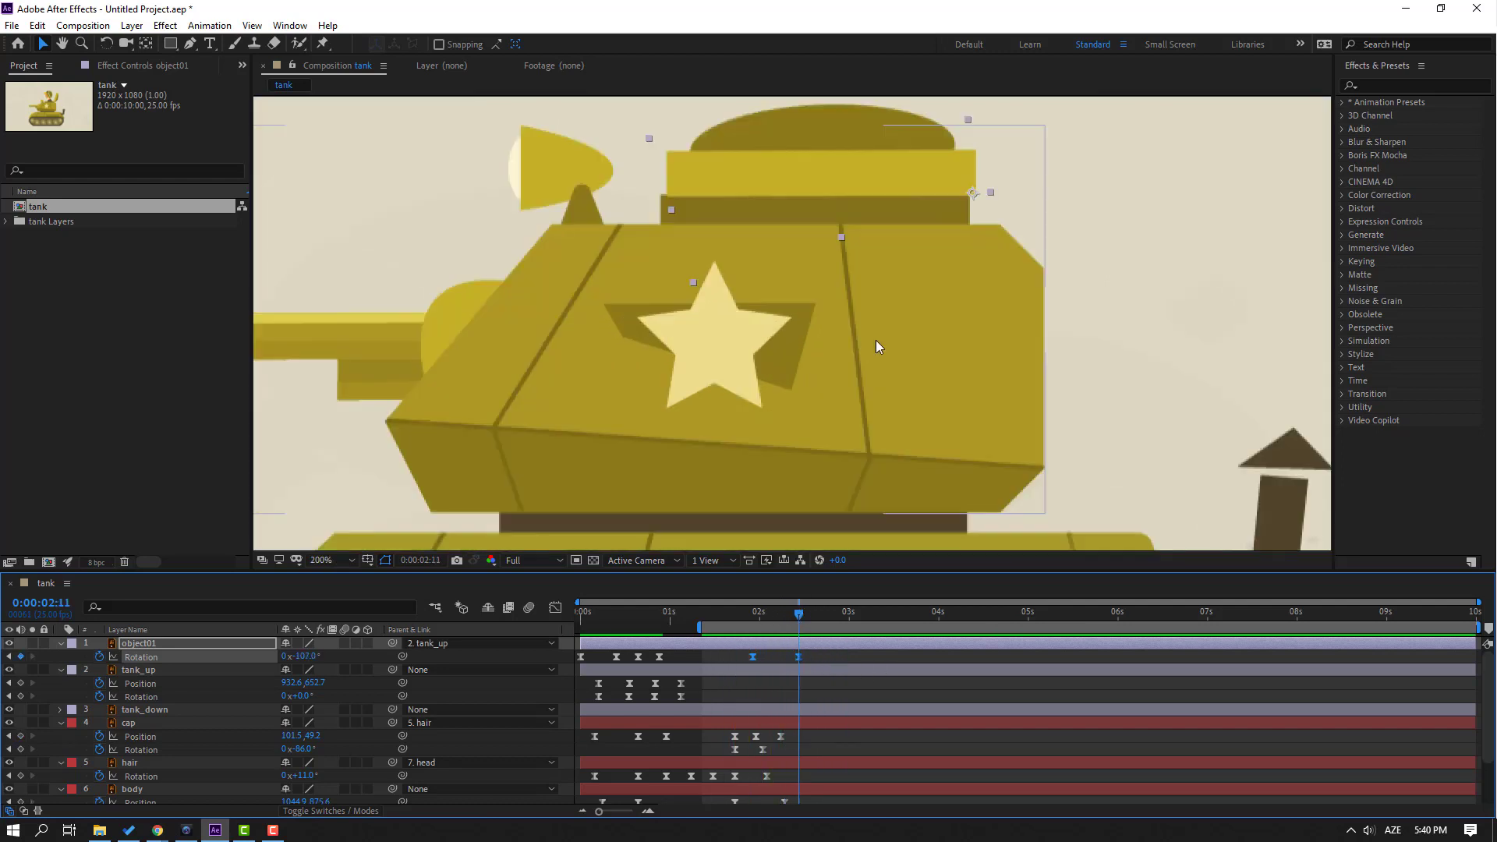
pyautogui.click(819, 662)
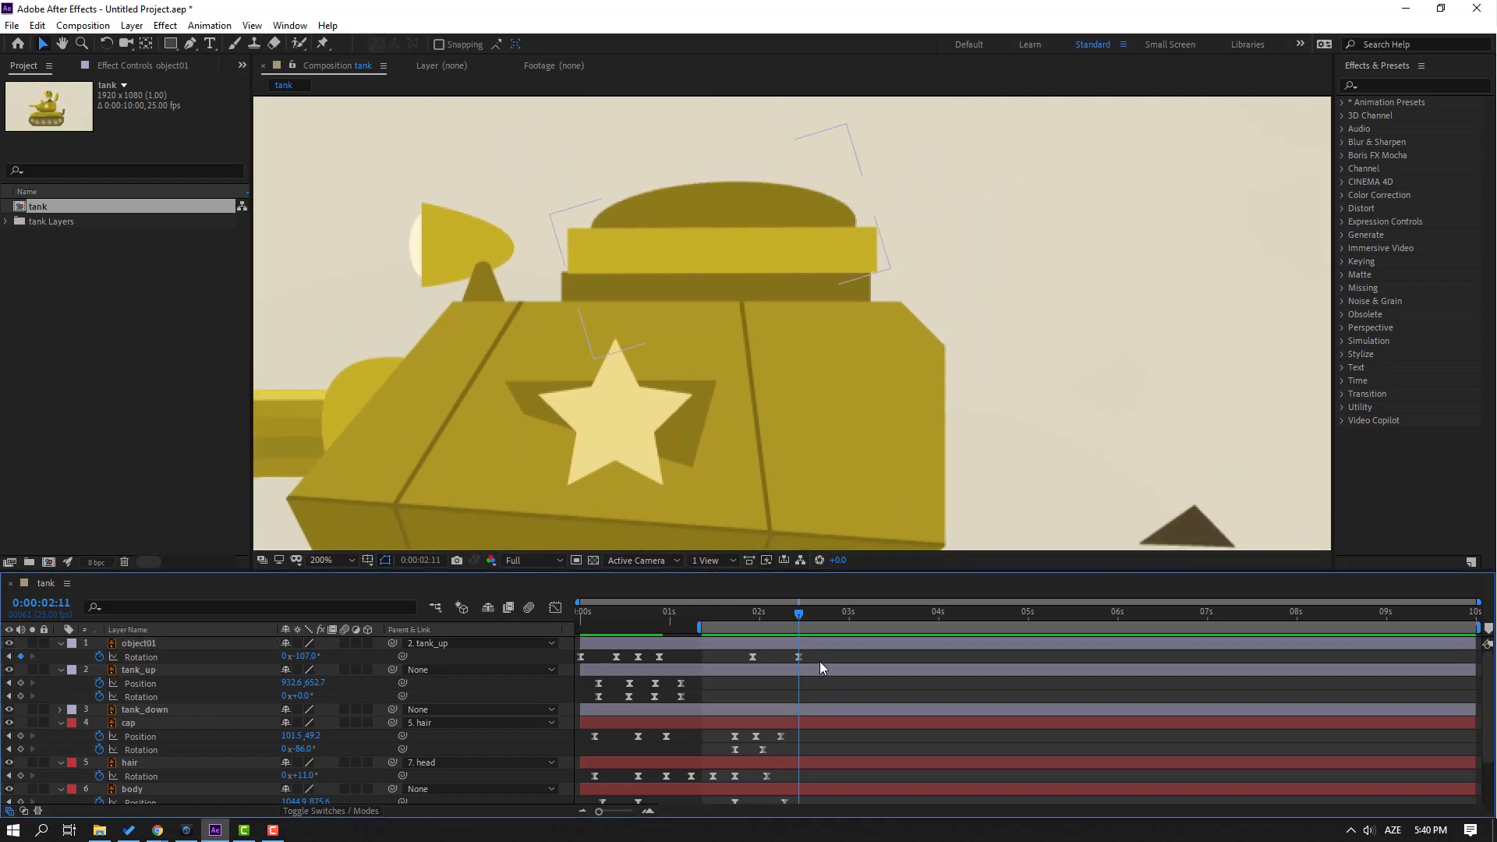
pyautogui.press('pagedown')
pyautogui.press('pagedown')
pyautogui.press('pagedown')
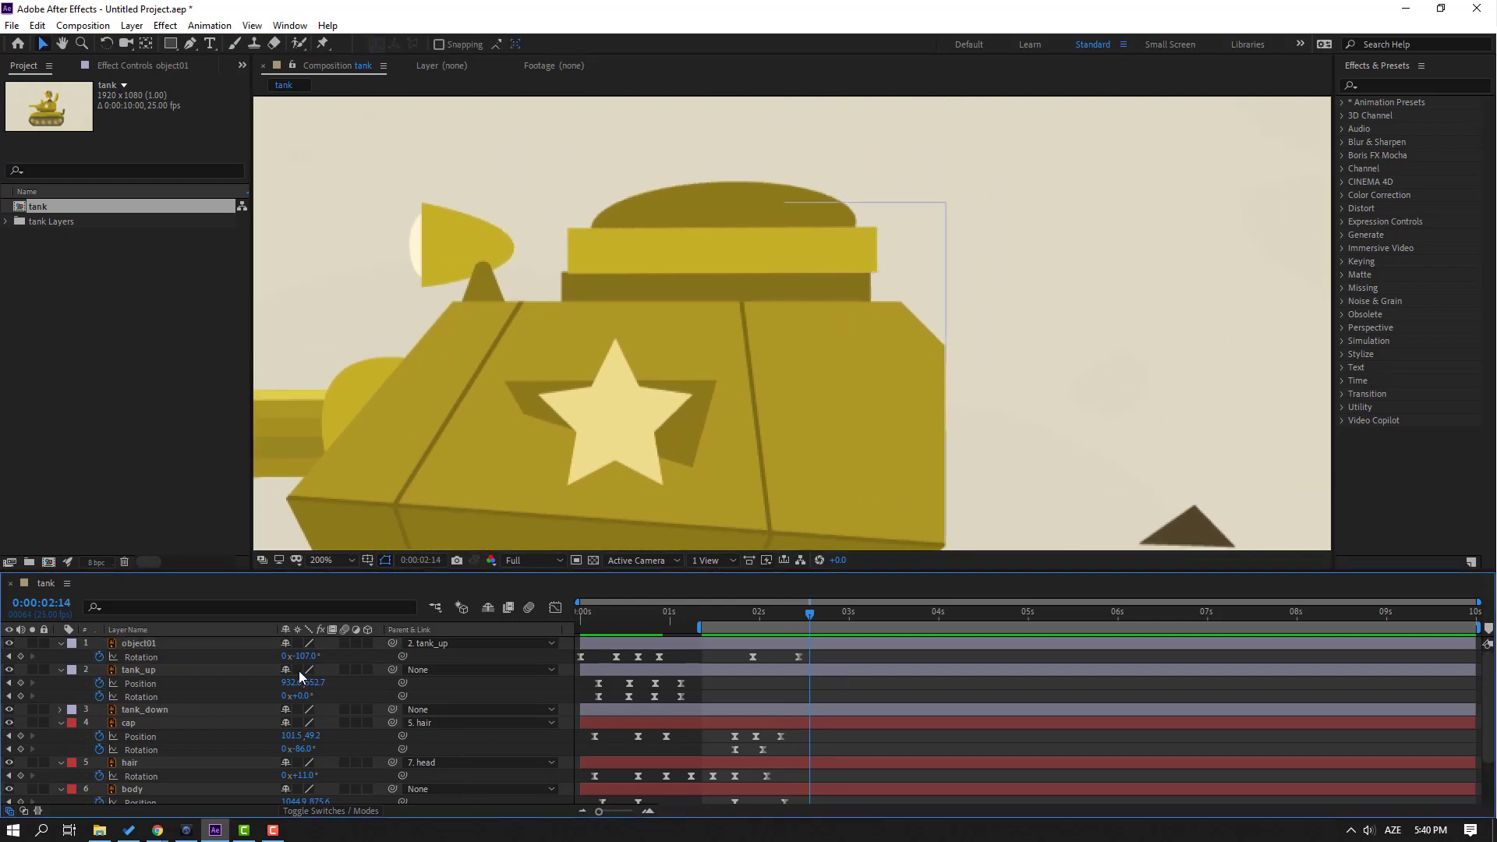
pyautogui.moveTo(302, 657); pyautogui.dragTo(304, 657)
# Step: Set the lid back shut at -107° at 2:17 and preview the bounce
pyautogui.click(822, 644)
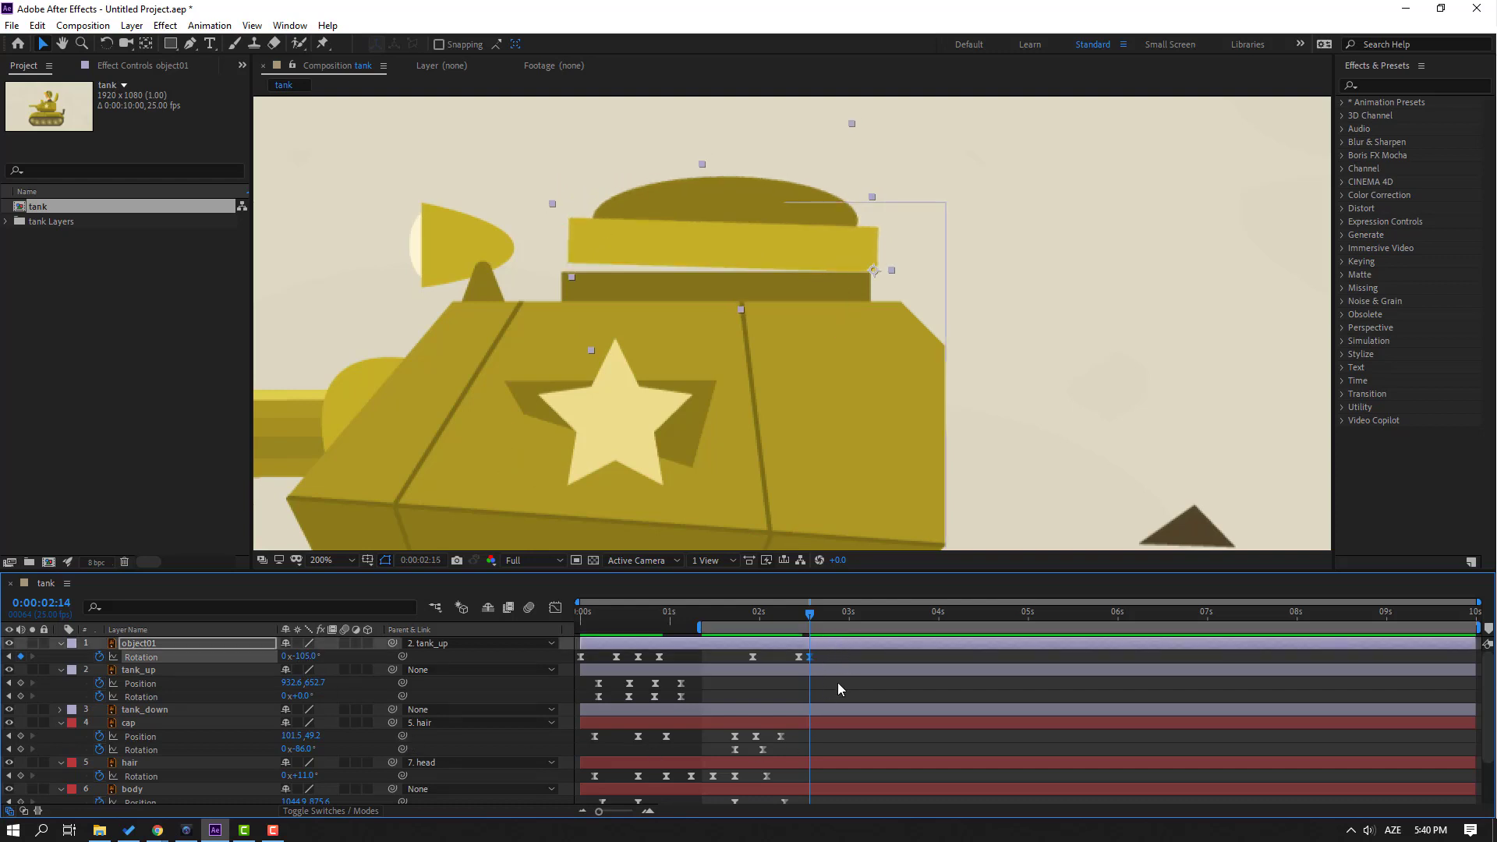
pyautogui.press('pagedown')
pyautogui.press('pagedown')
pyautogui.press('pagedown')
pyautogui.press('KP_Subtract')
pyautogui.press('KP_Subtract')
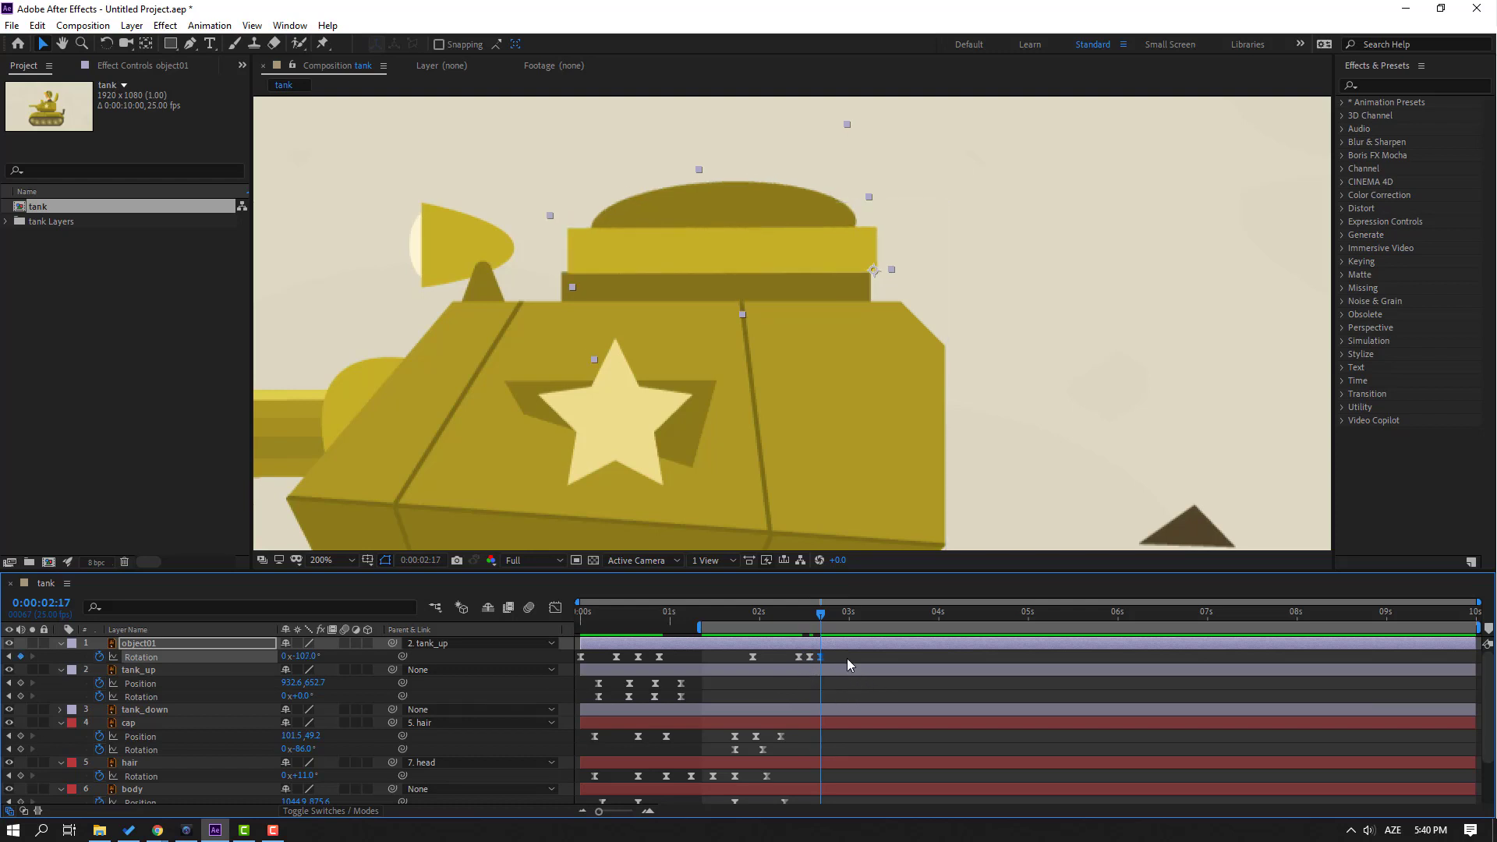
pyautogui.click(846, 658)
pyautogui.press('space')
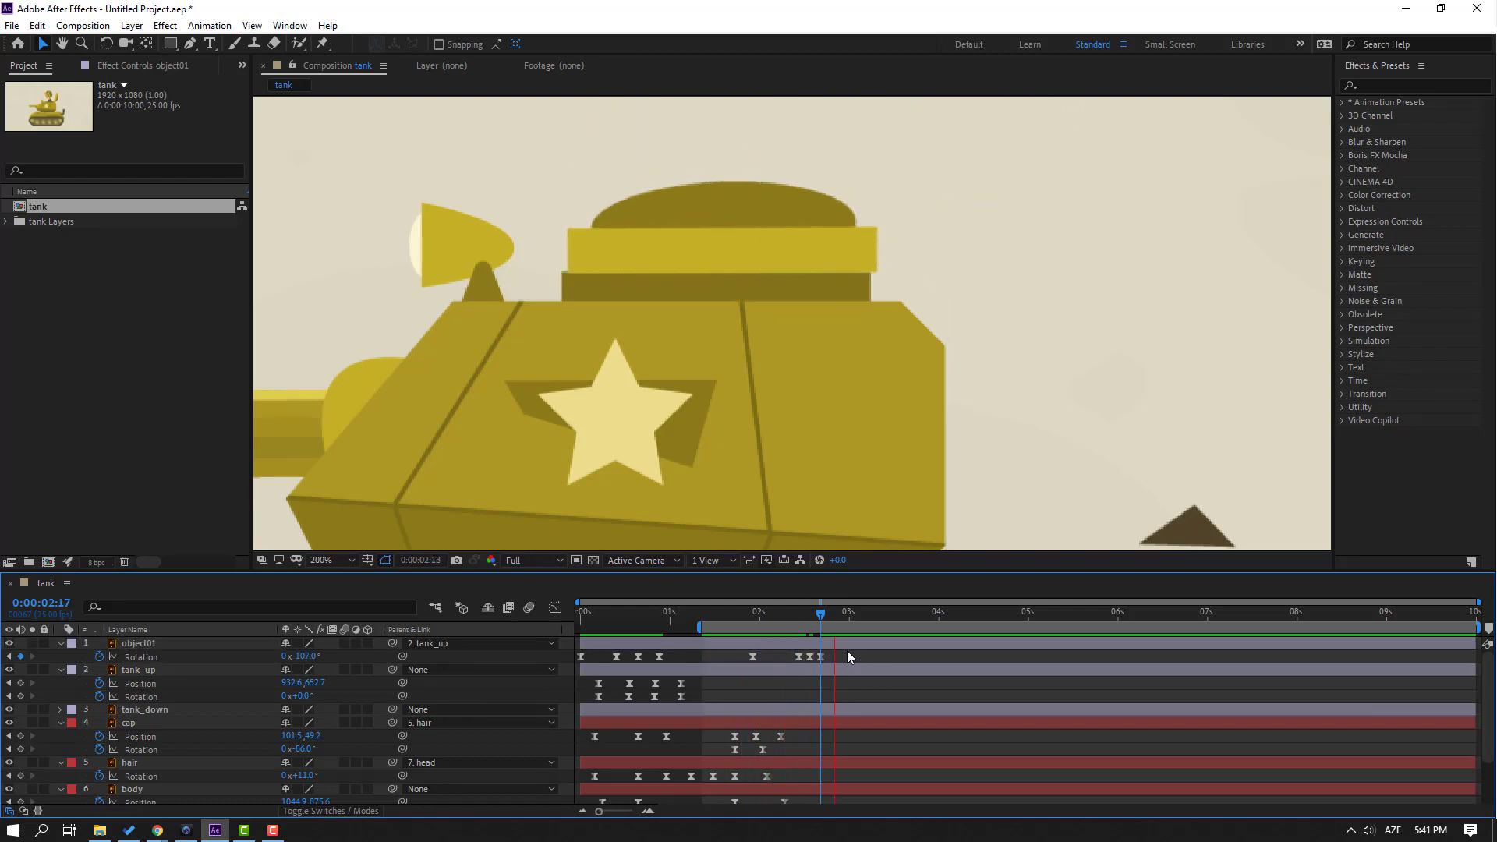
pyautogui.scroll(-4, 839, 395)
pyautogui.press('space')
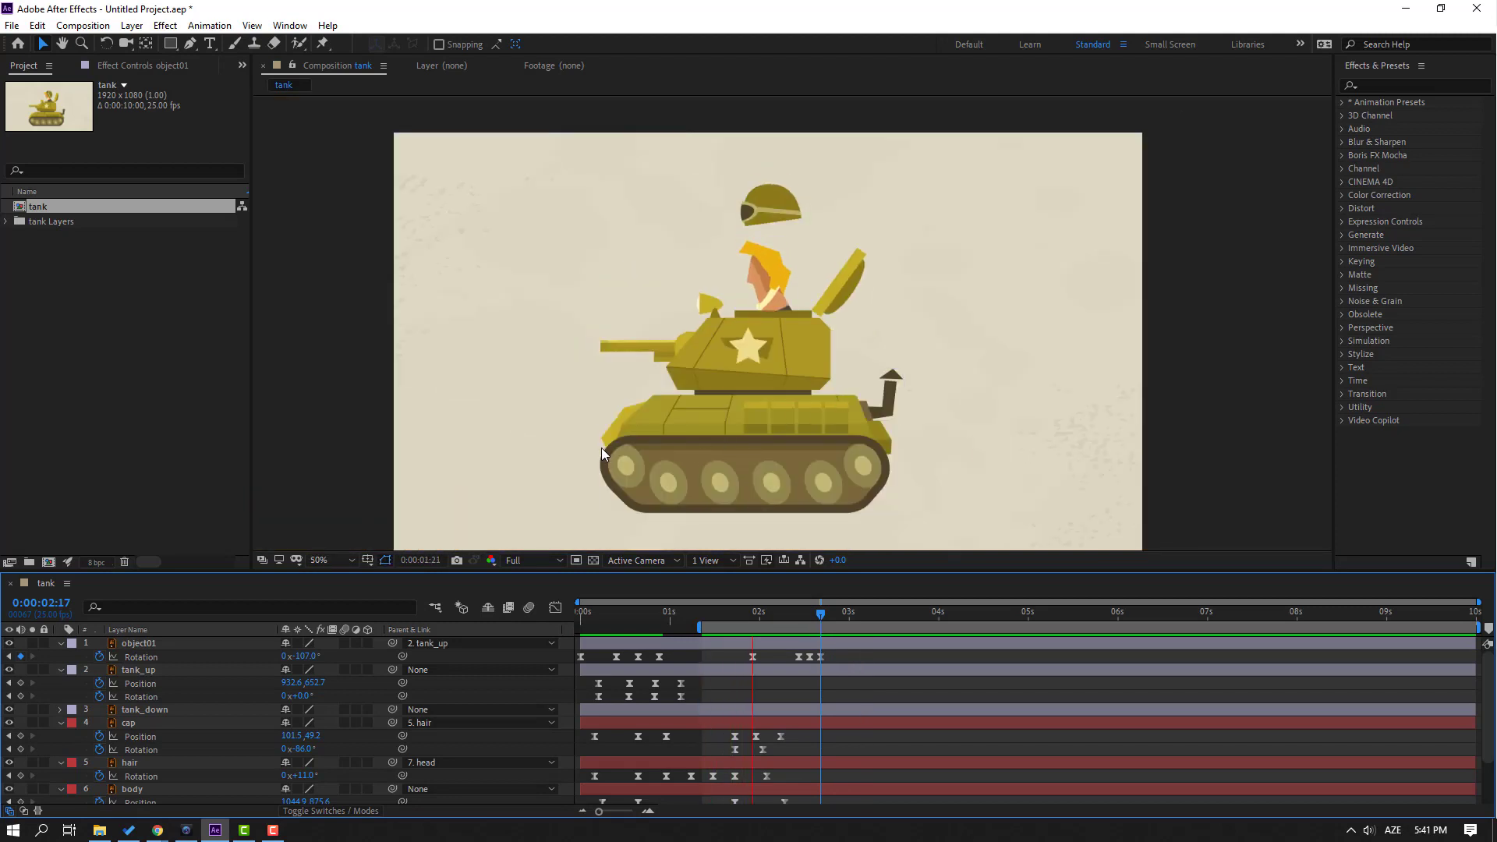
# Step: End the work area at 2:22 with N, start it just after 1s, and fit the viewer
pyautogui.press('space')
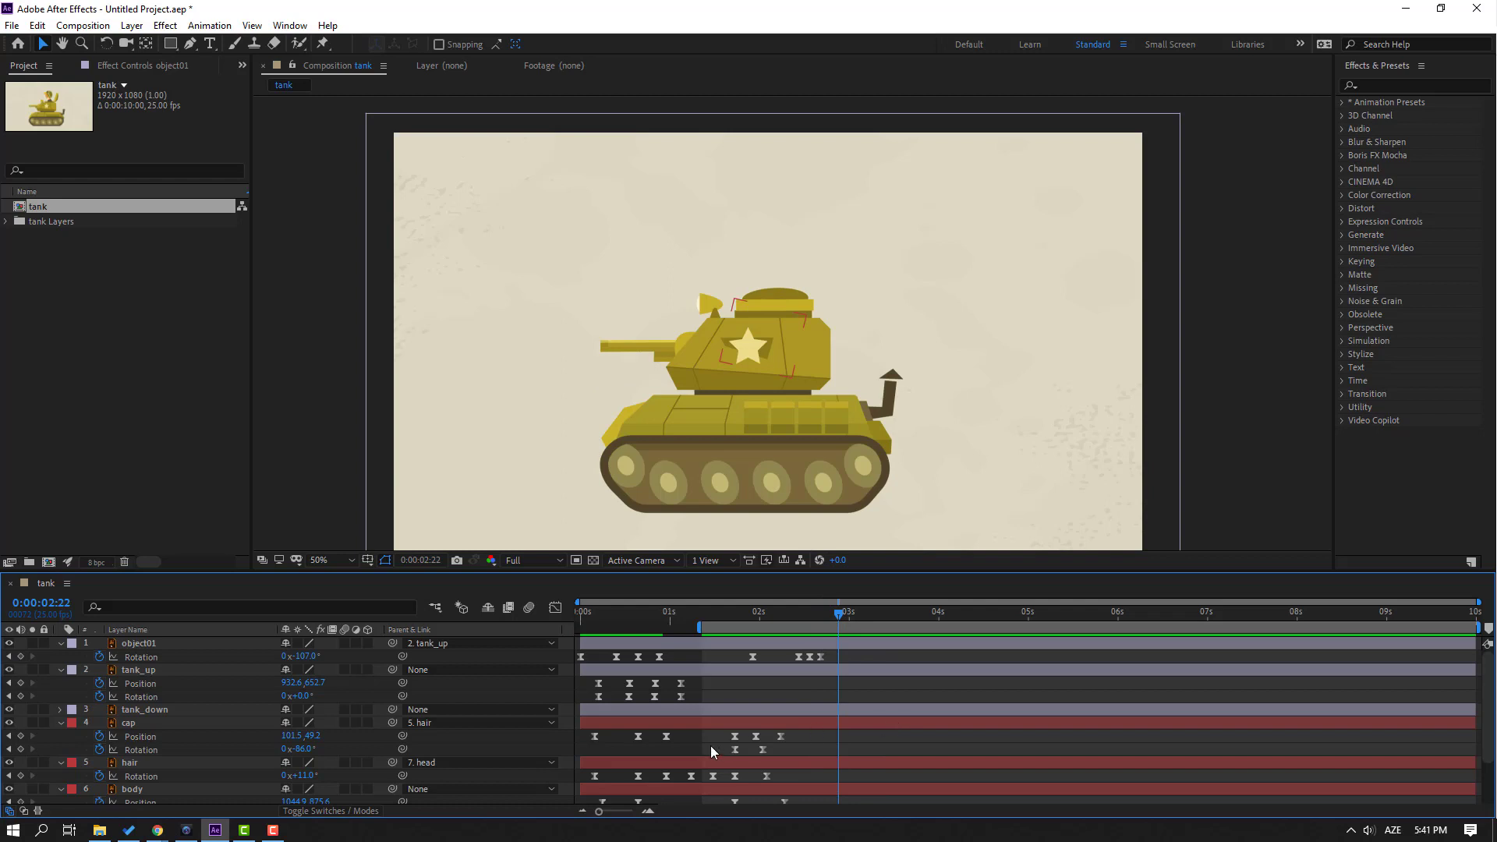
pyautogui.press('n')
pyautogui.moveTo(699, 628); pyautogui.dragTo(568, 622)
pyautogui.click(334, 560)
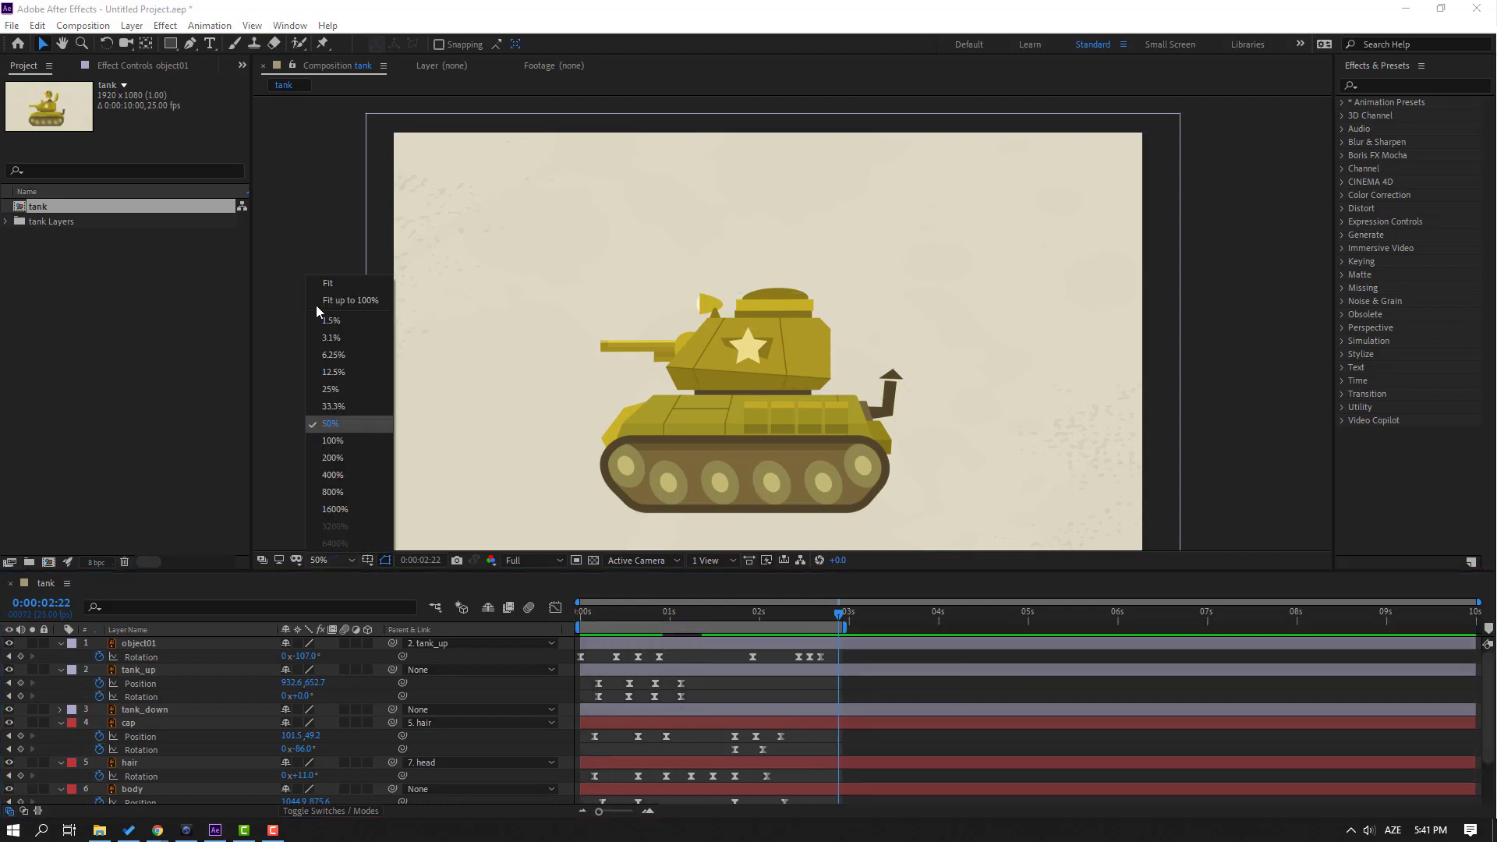
pyautogui.click(325, 294)
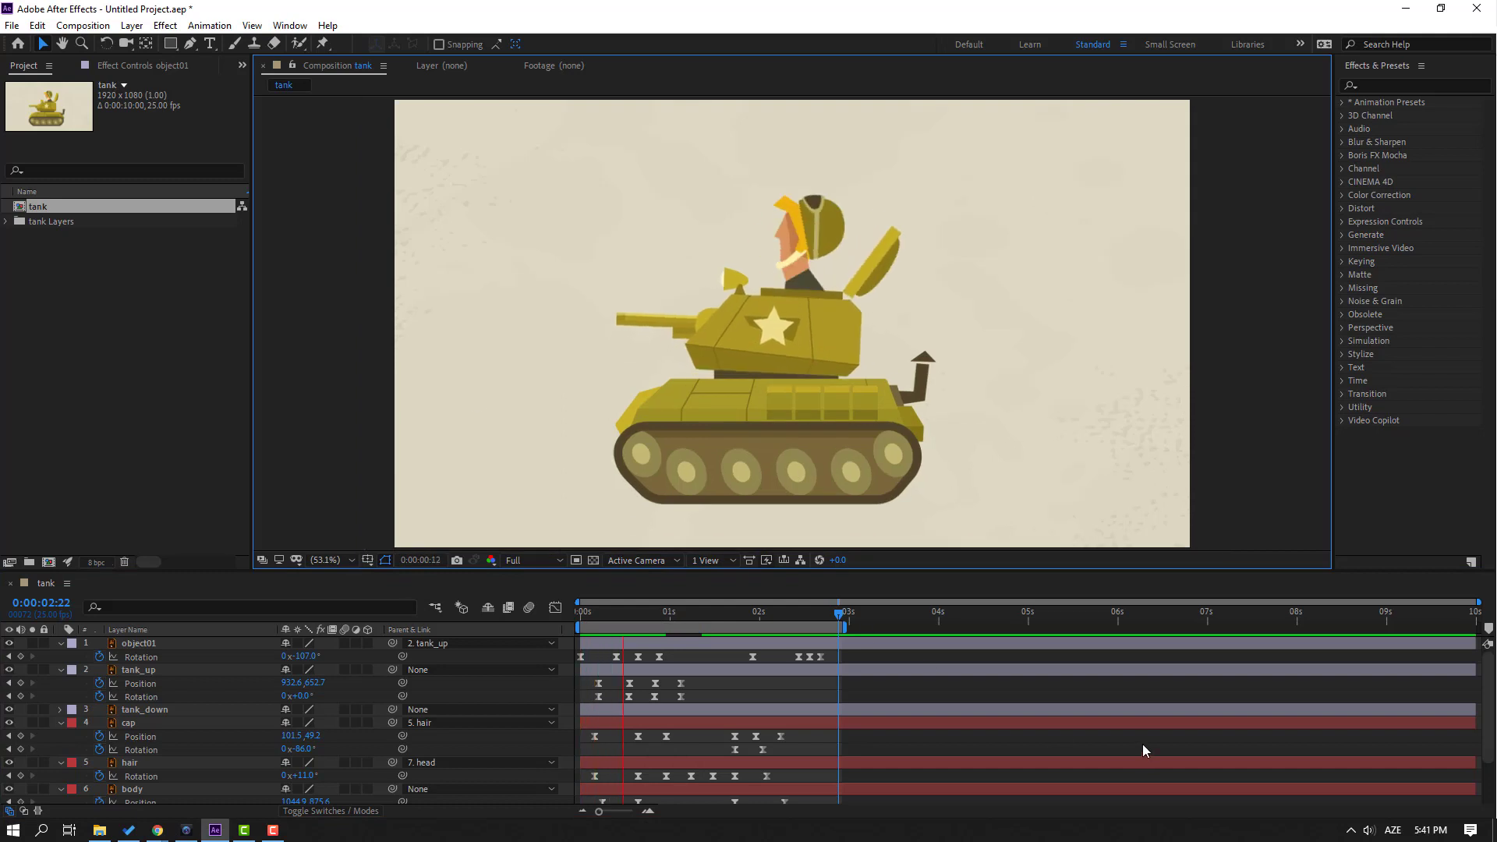